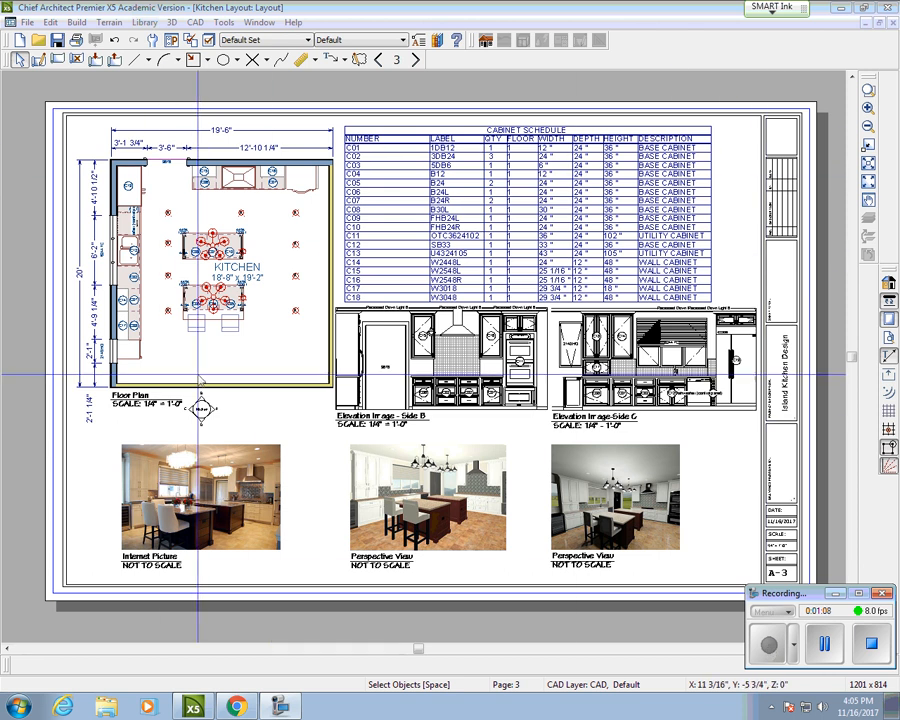
Step: Enlarge the north arrow below the floor plan by dragging its corner handle
left_click(226, 432)
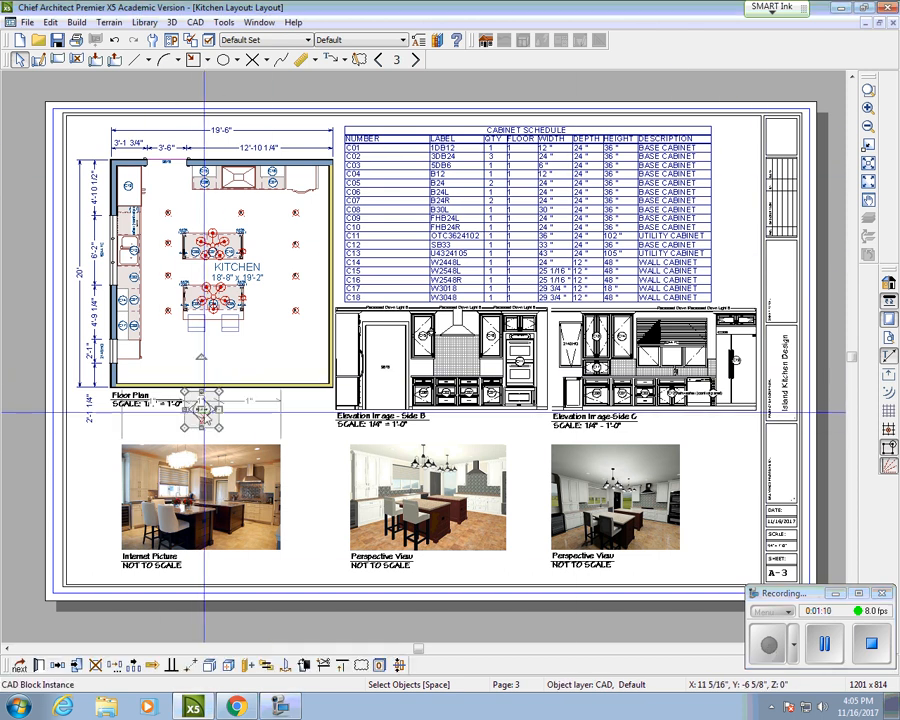
left_click_drag(226, 432, 256, 413)
left_click(303, 428)
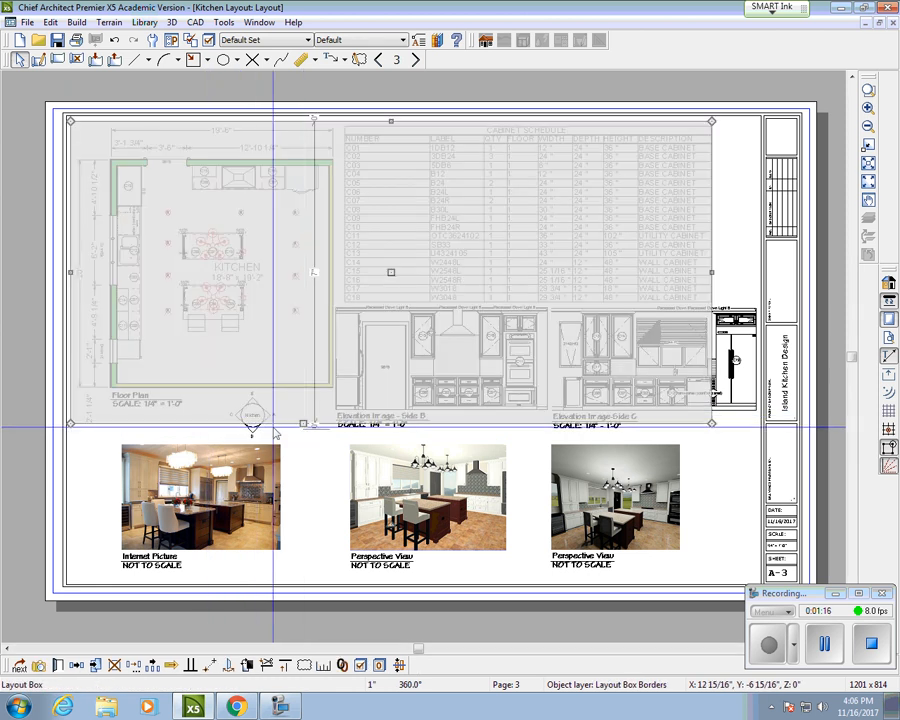
left_click(255, 430)
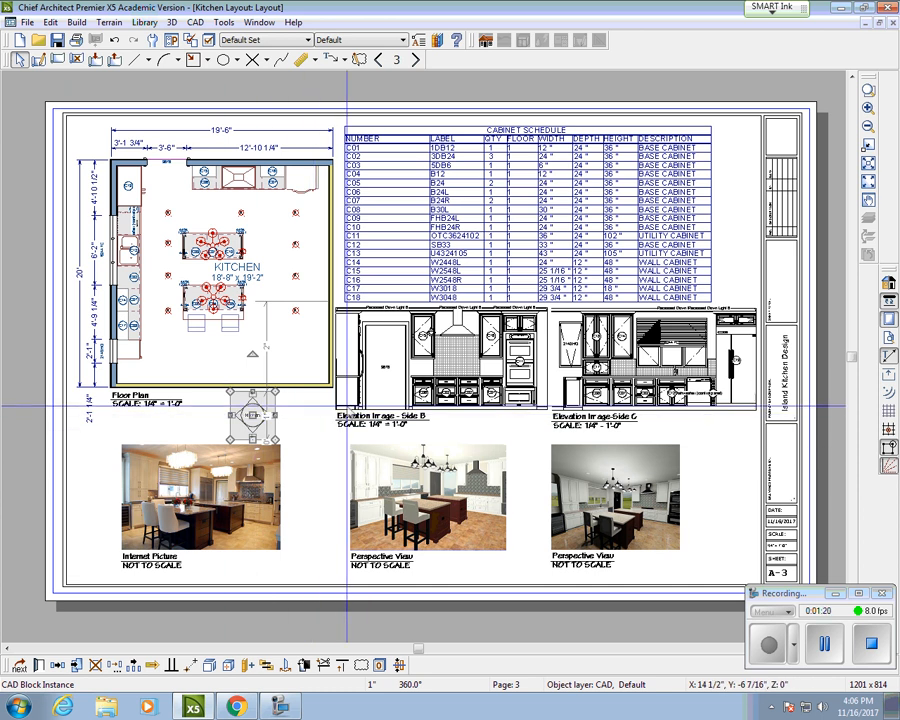
Step: Select the plan and elevation layout boxes, then switch to the Kitchen Design Activity Demo floor plan
left_click(372, 414)
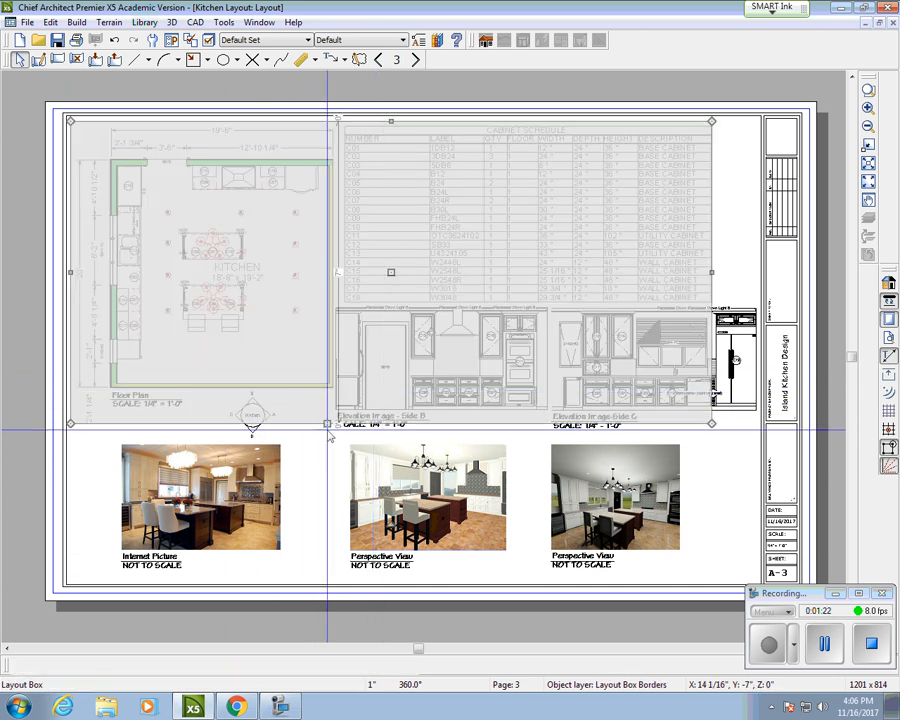
left_click(349, 427)
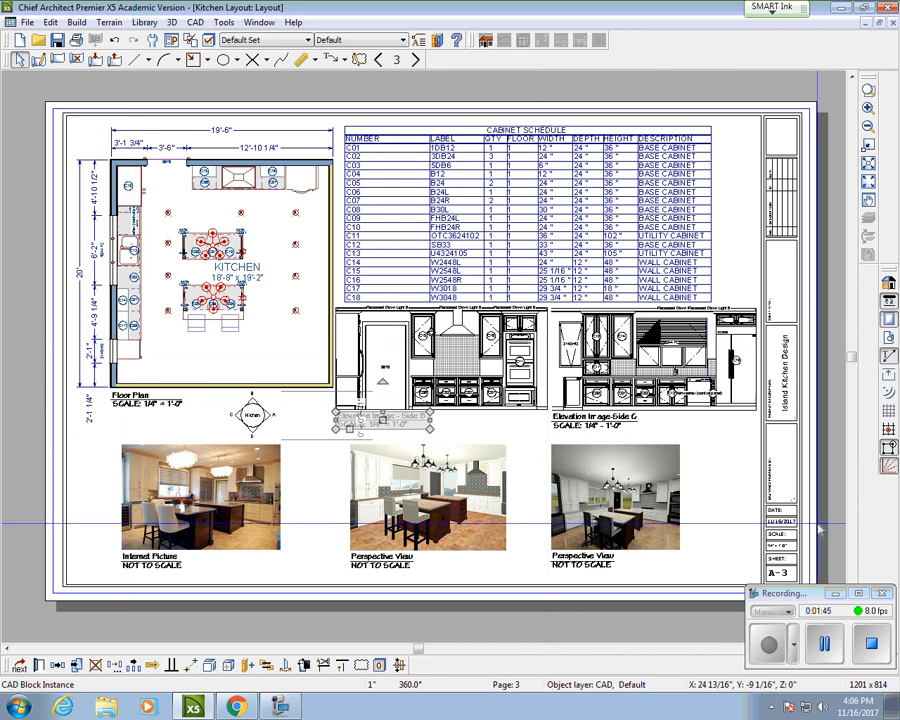
left_click(825, 645)
left_click(770, 646)
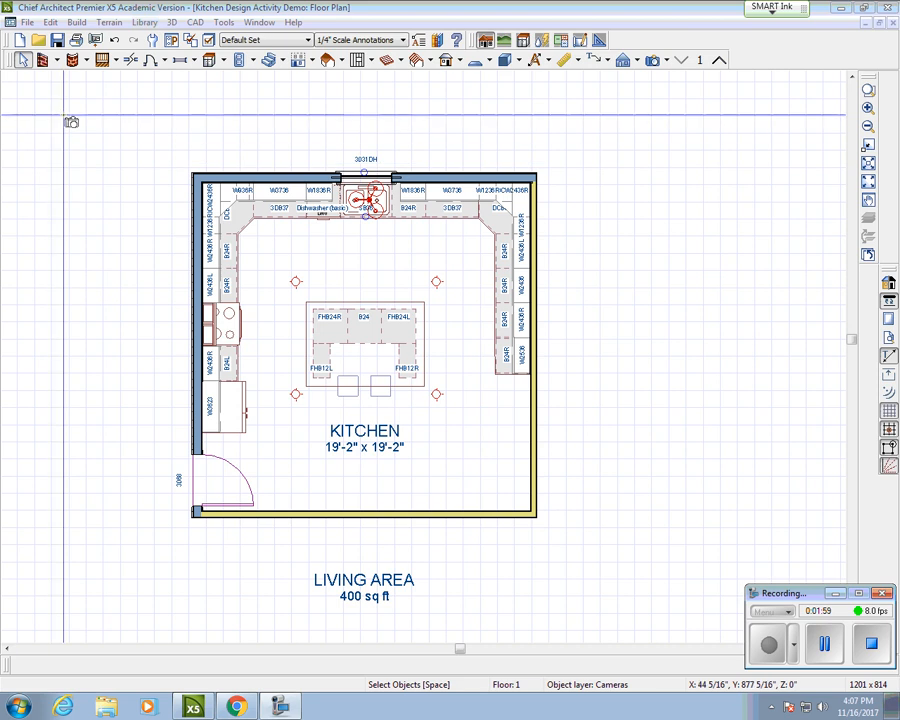
Step: Browse to ~TEMPLATES > Imperial Layouts > ARCH B 11x17 in the Open Layout dialog
left_click(27, 22)
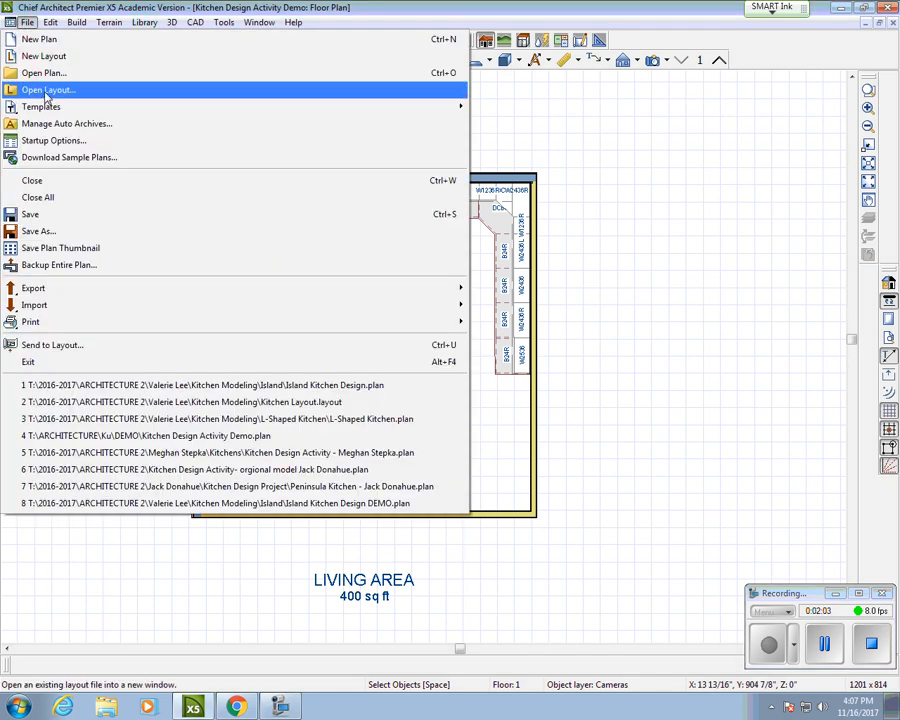
left_click(45, 92)
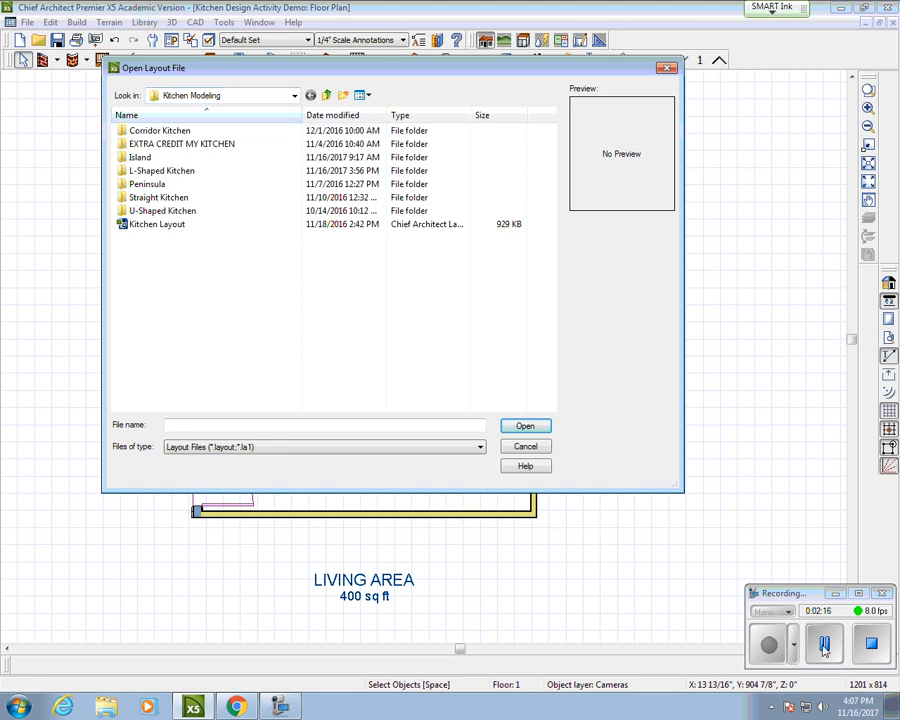
left_click(769, 646)
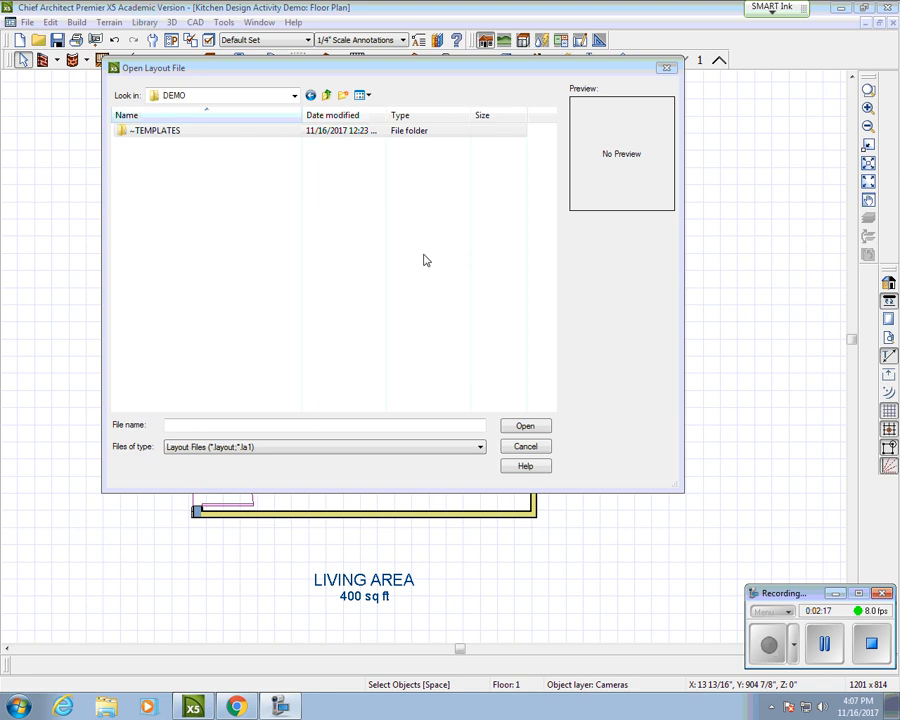
left_click(154, 134)
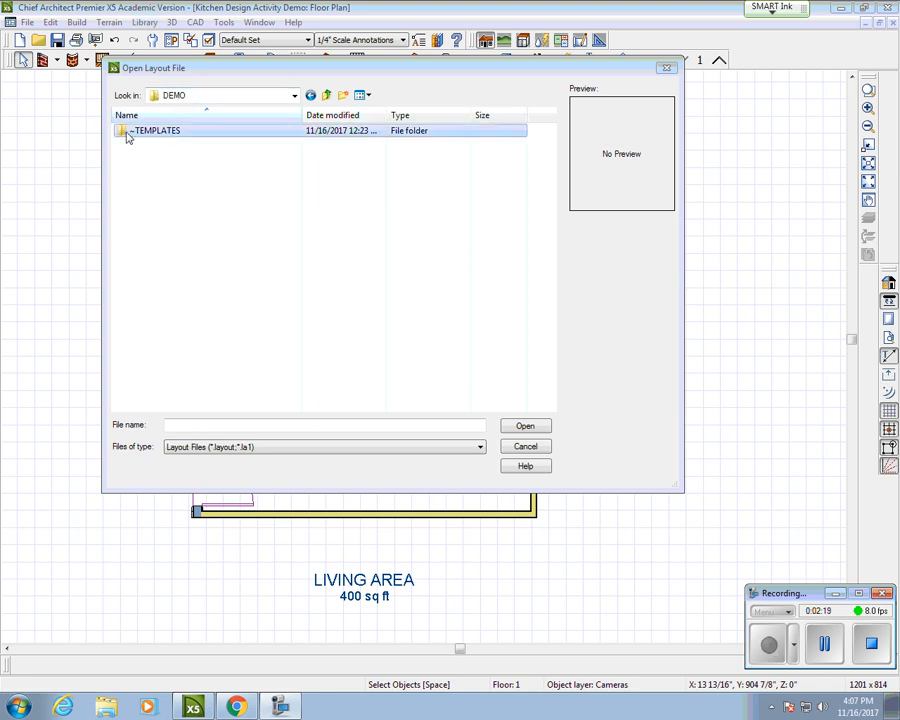
left_click(418, 448)
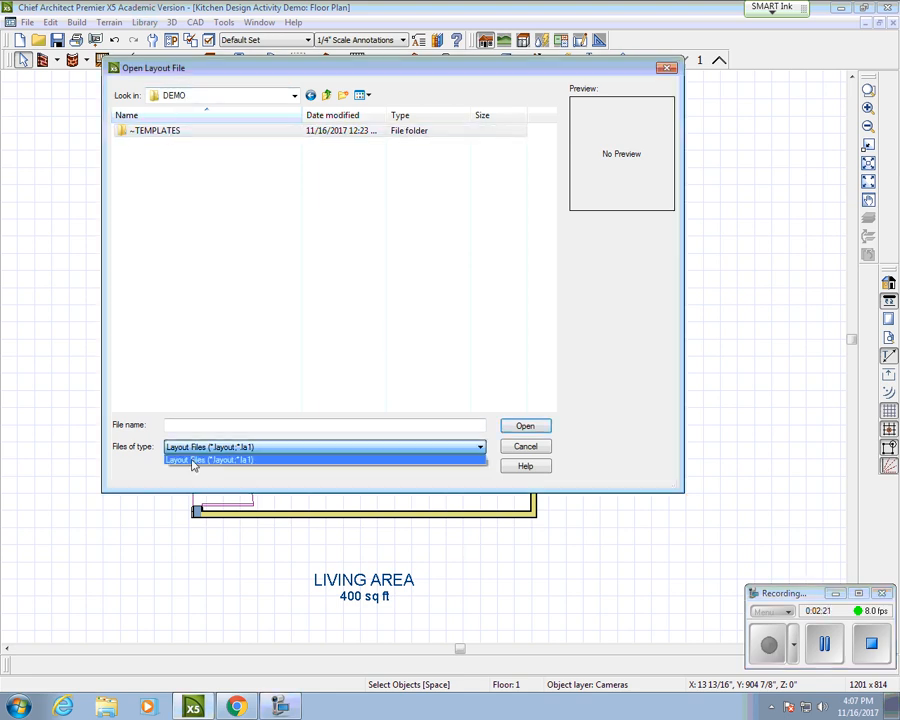
left_click(246, 461)
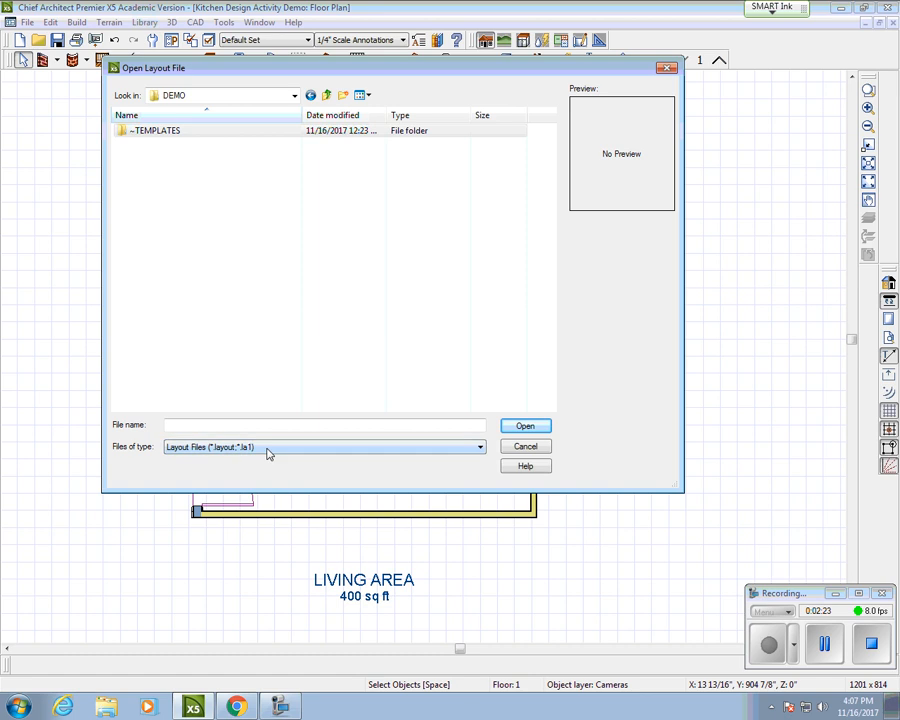
double_click(179, 134)
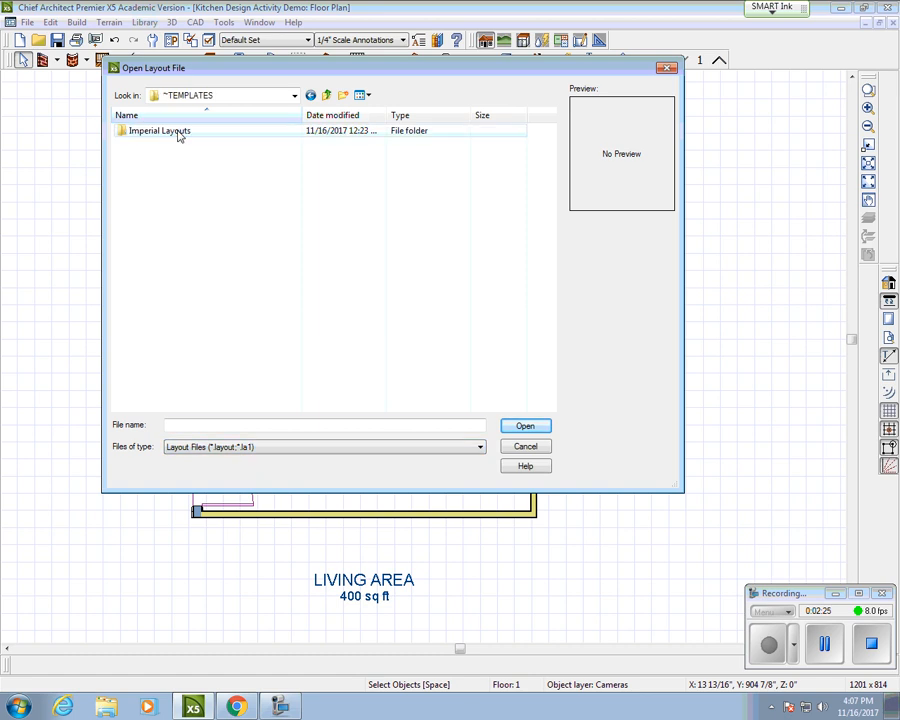
double_click(179, 134)
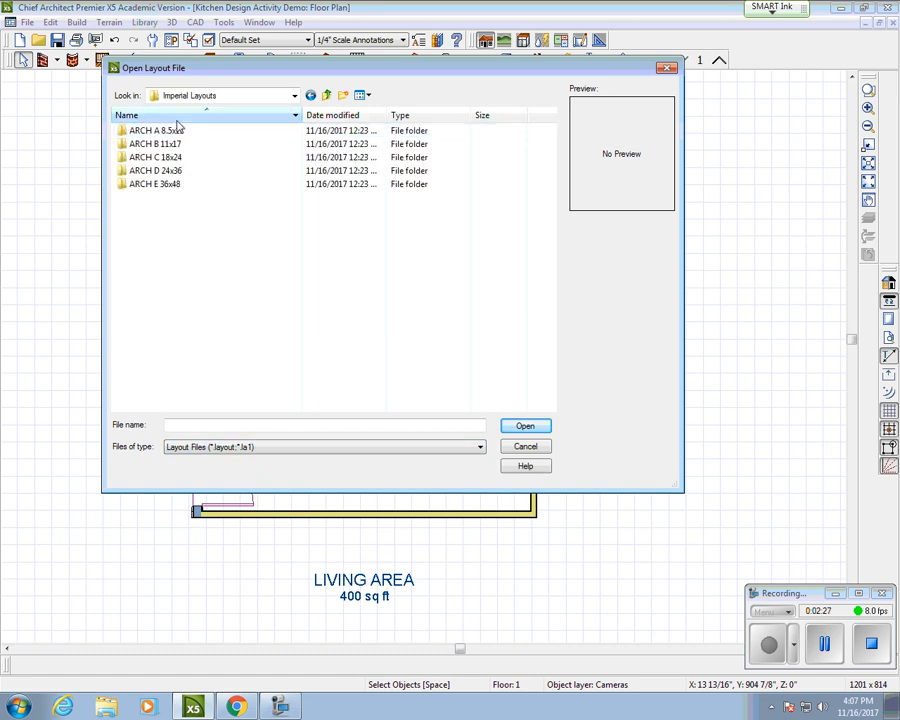
left_click(169, 146)
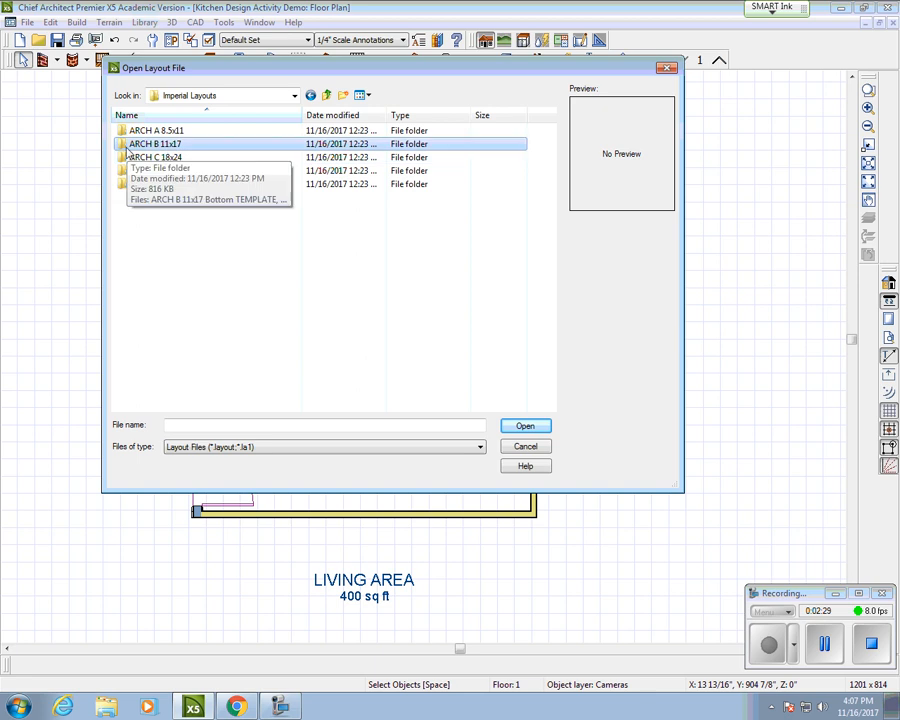
double_click(197, 147)
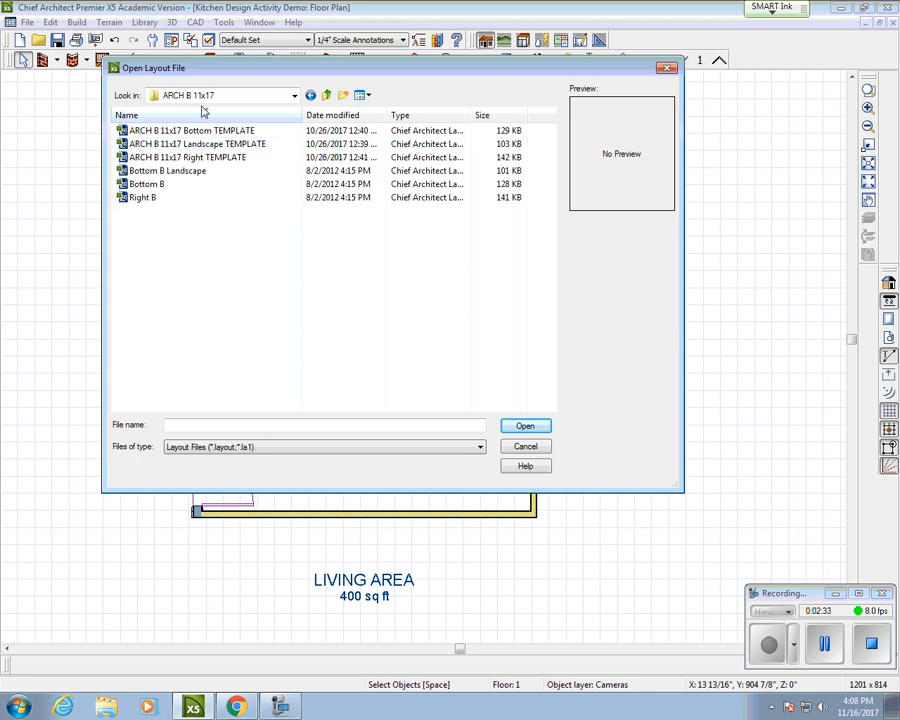
Step: Compare the Bottom, Landscape and Right templates, then open ARCH B 11x17 Landscape TEMPLATE
left_click(214, 131)
left_click(211, 147)
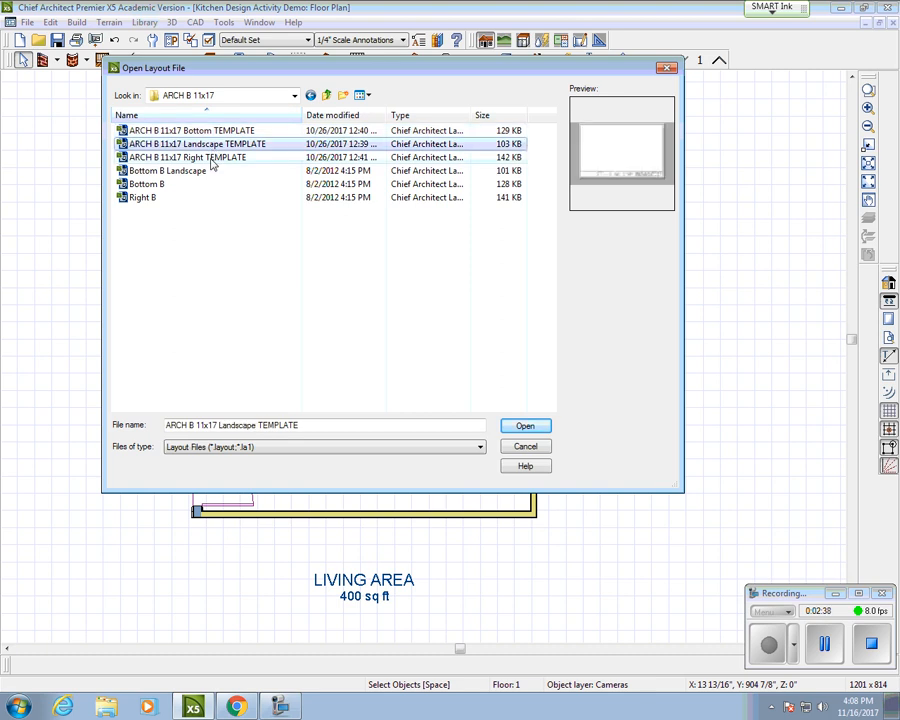
left_click(212, 158)
left_click(213, 131)
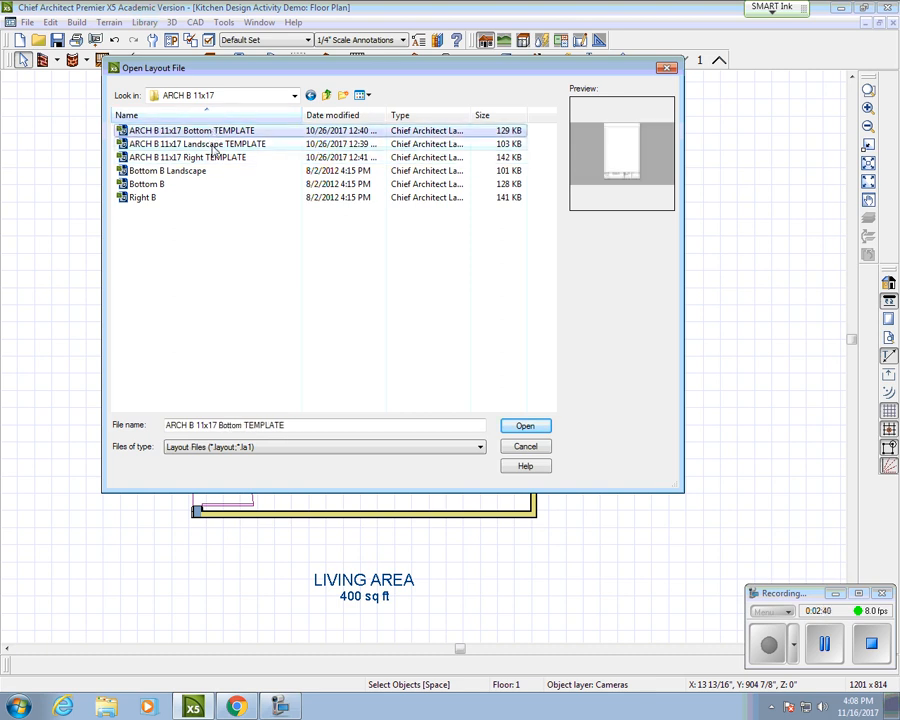
left_click(212, 144)
left_click(213, 158)
left_click(211, 144)
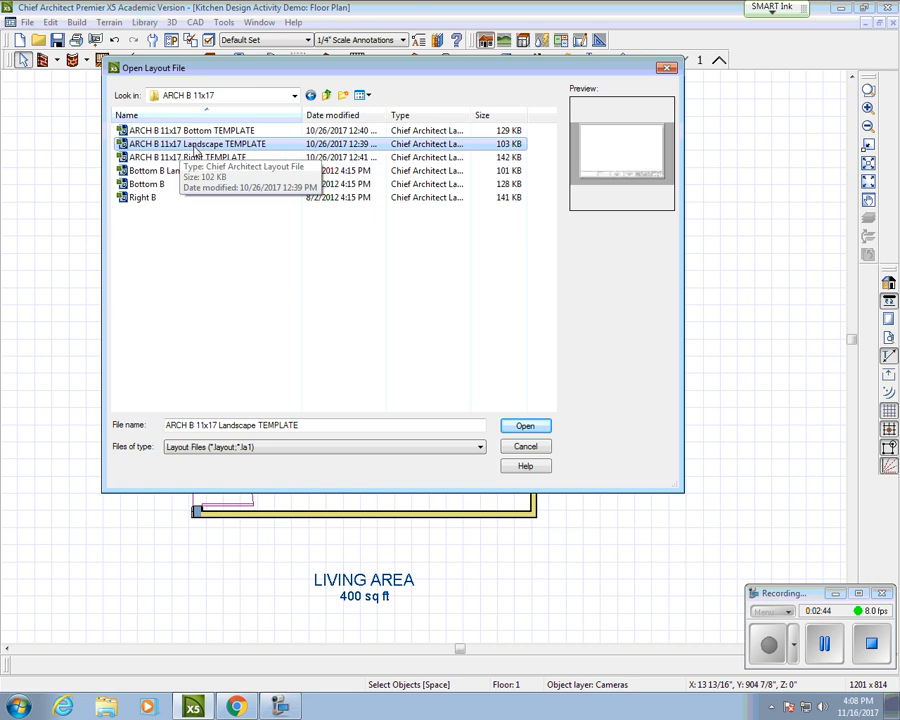
left_click(525, 426)
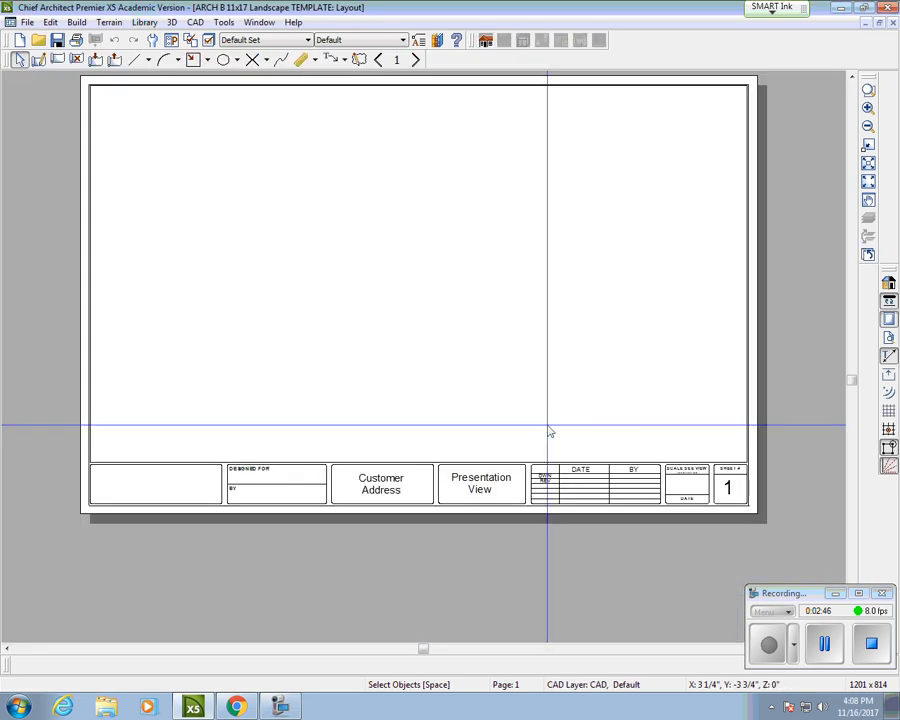
Step: Center the blank ARCH B sheet, minimize it, and restore the kitchen floor plan window full size
scroll(420, 260, "up", 1)
scroll(420, 260, "down", 2)
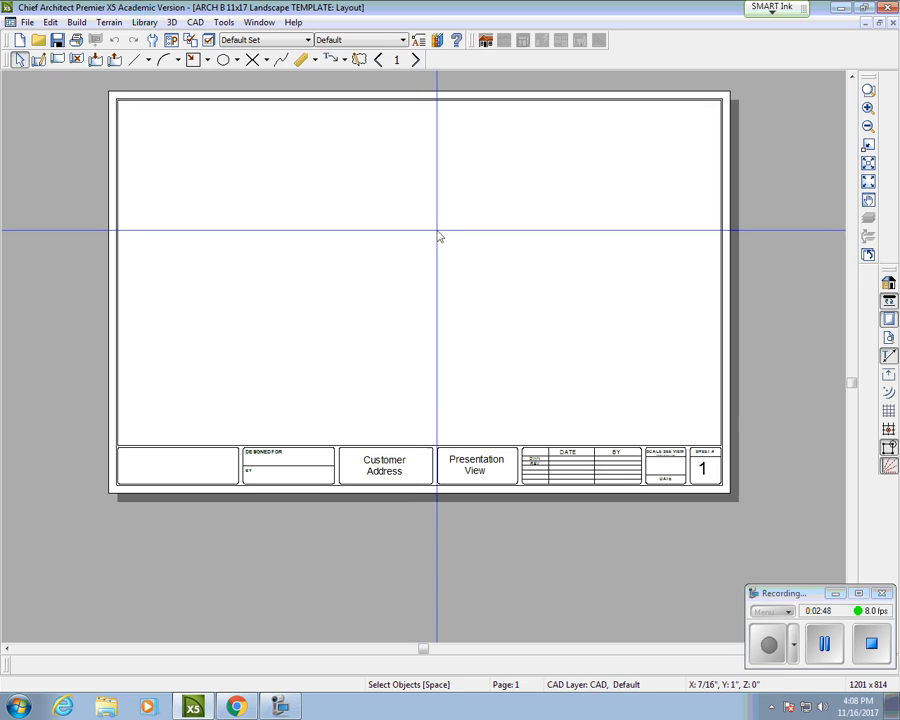
middle_click_drag(440, 236, 440, 294)
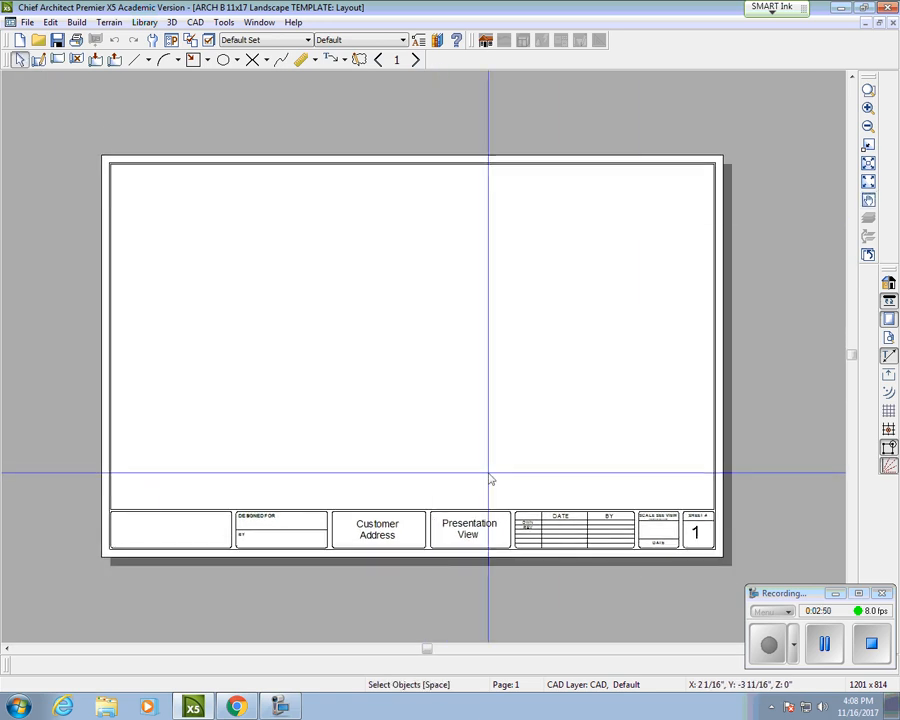
left_click(865, 23)
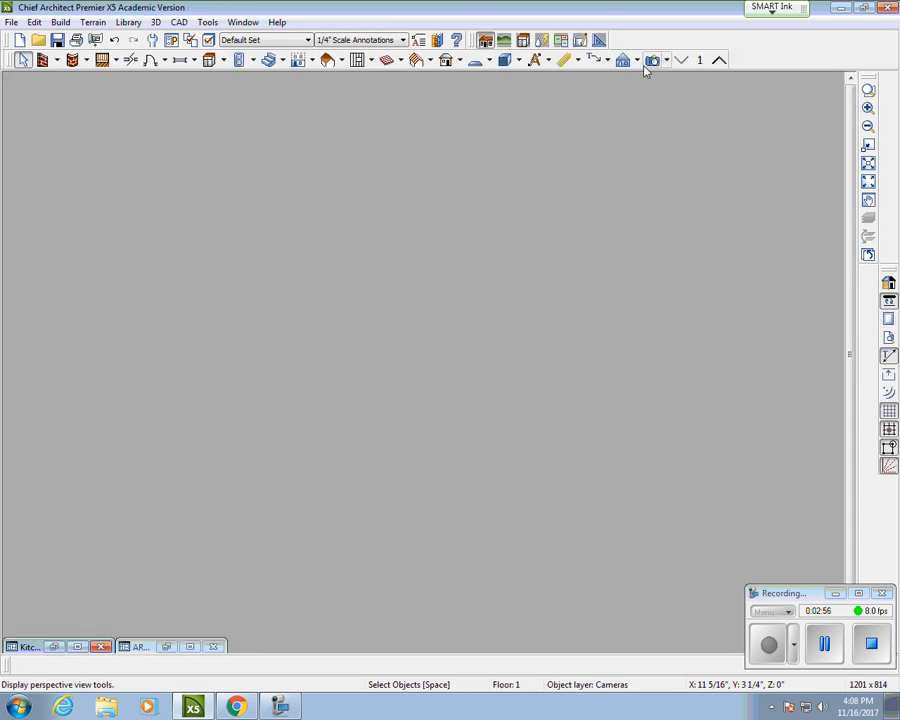
left_click(55, 647)
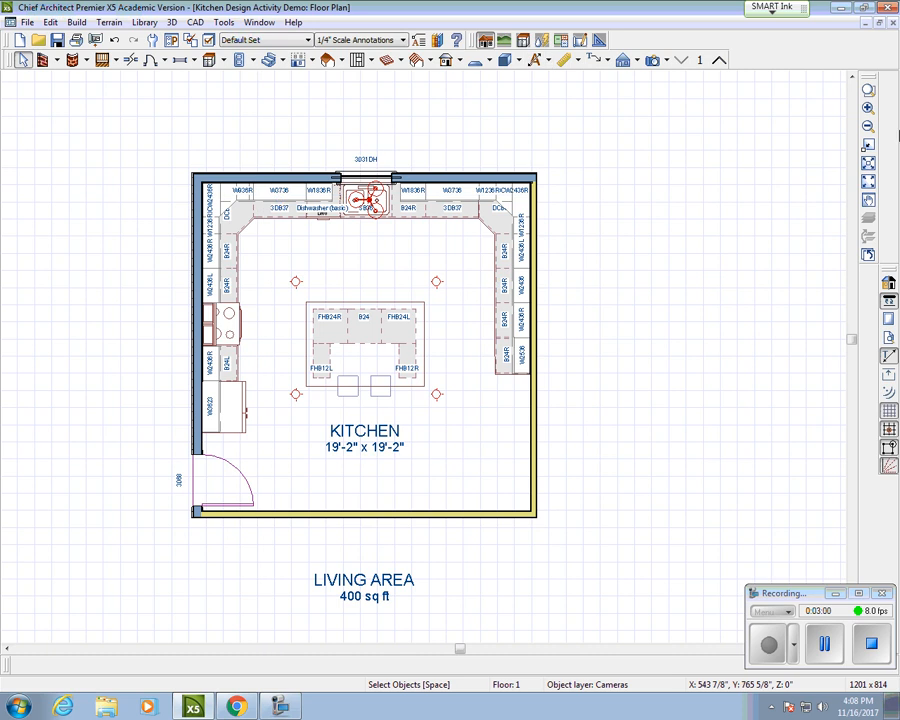
left_click(865, 23)
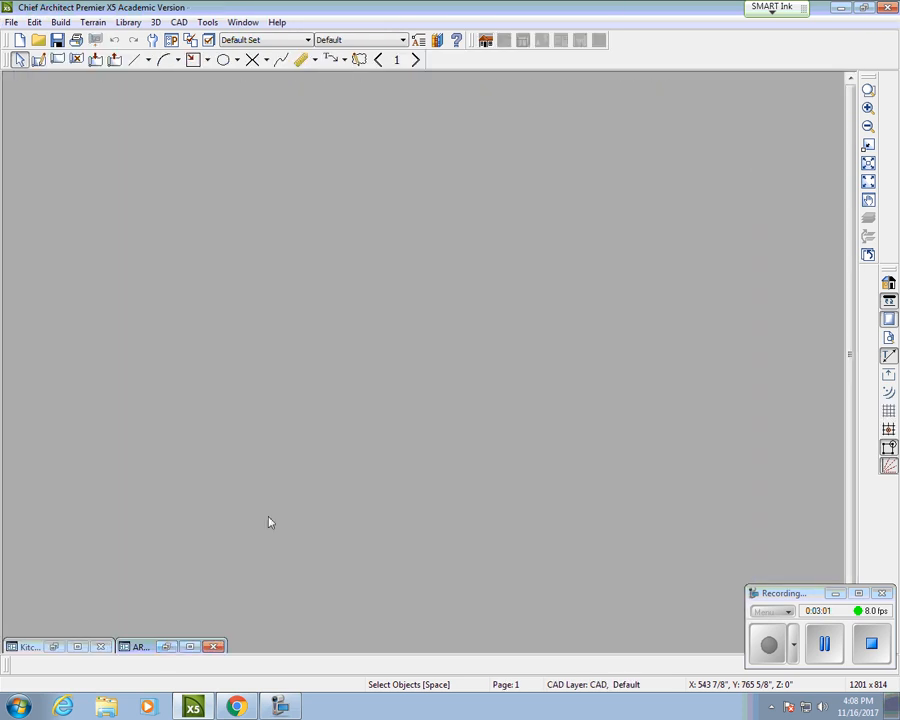
left_click(167, 647)
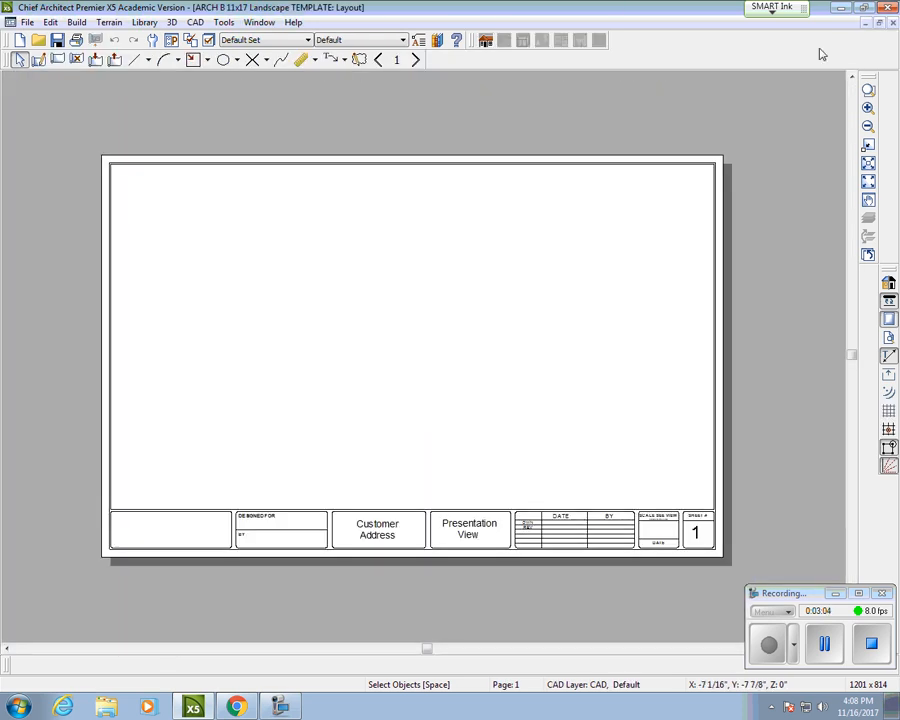
left_click(867, 23)
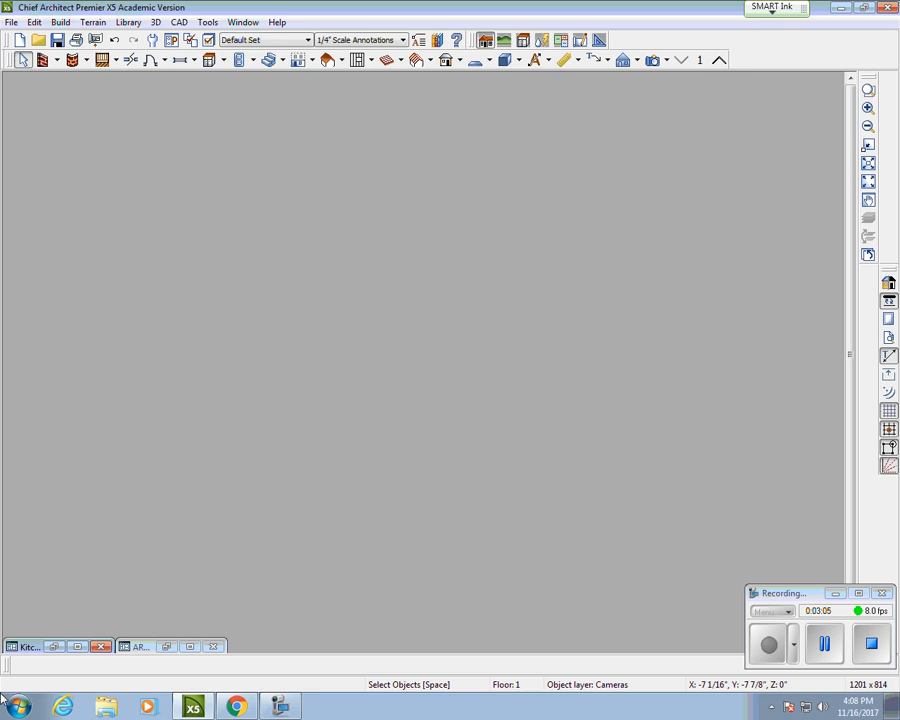
left_click(56, 647)
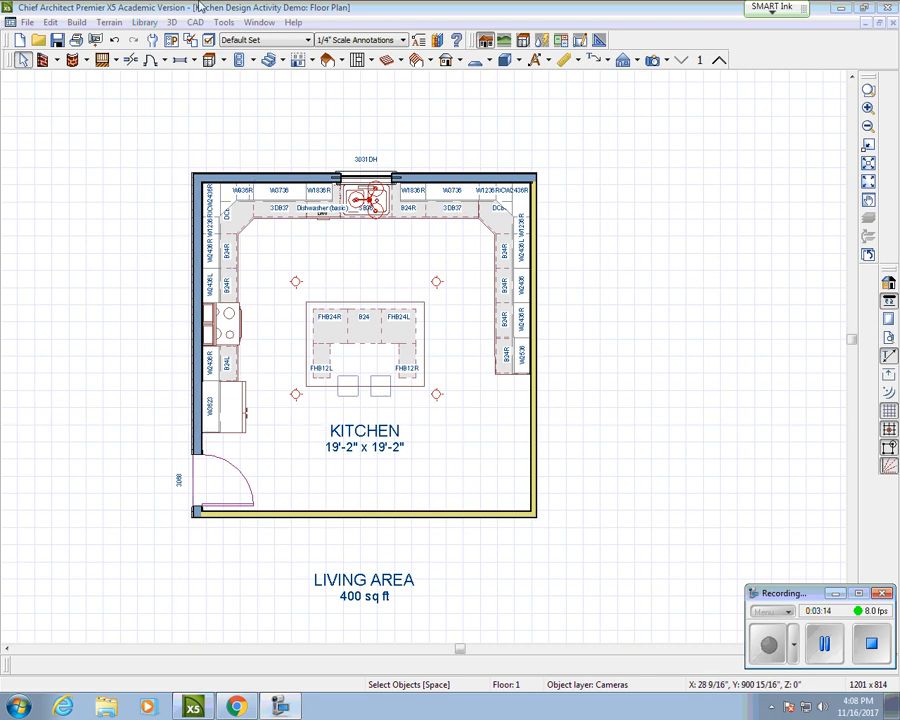
Step: Add automatic exterior dimensions around the kitchen
left_click(222, 22)
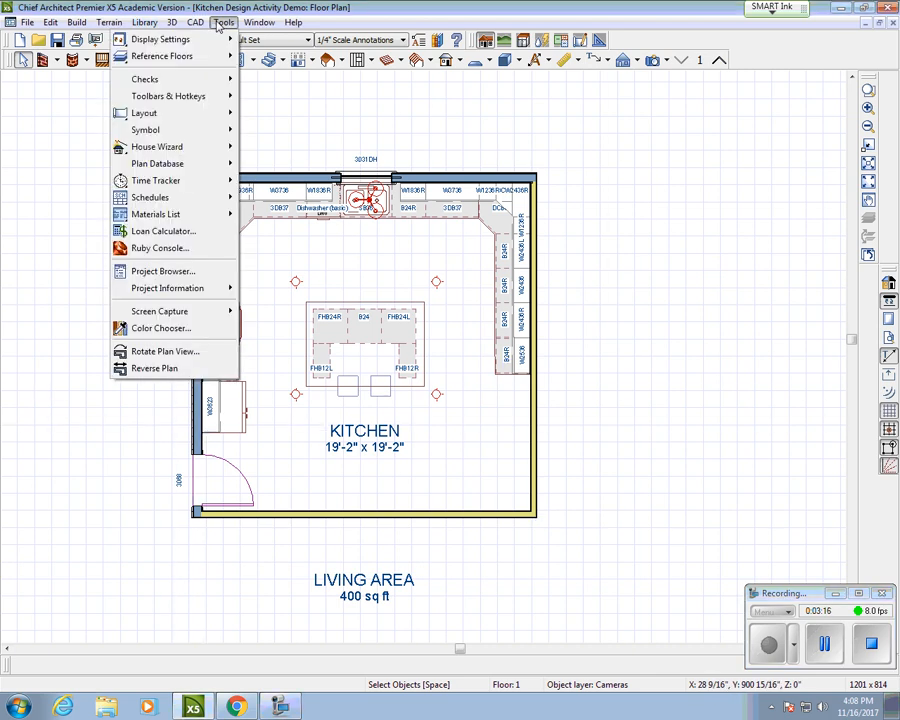
mouse_move(203, 27)
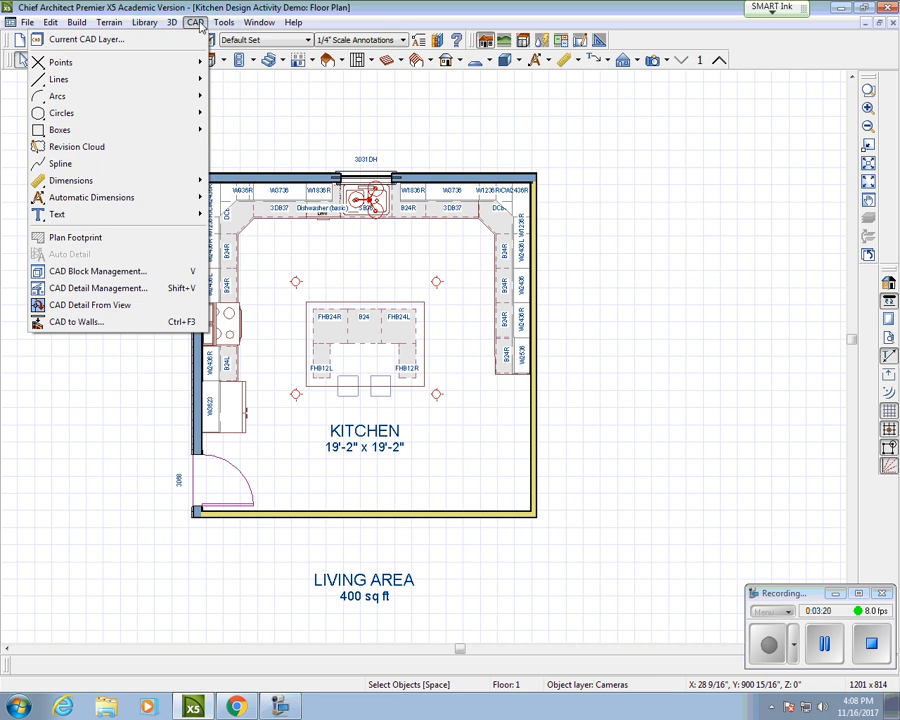
mouse_move(148, 202)
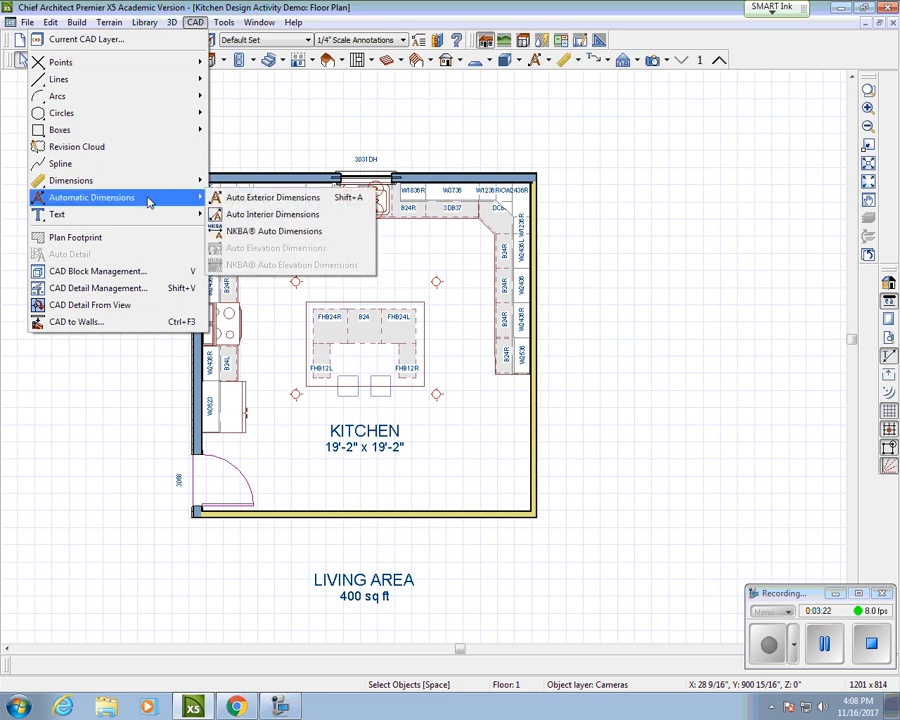
left_click(240, 202)
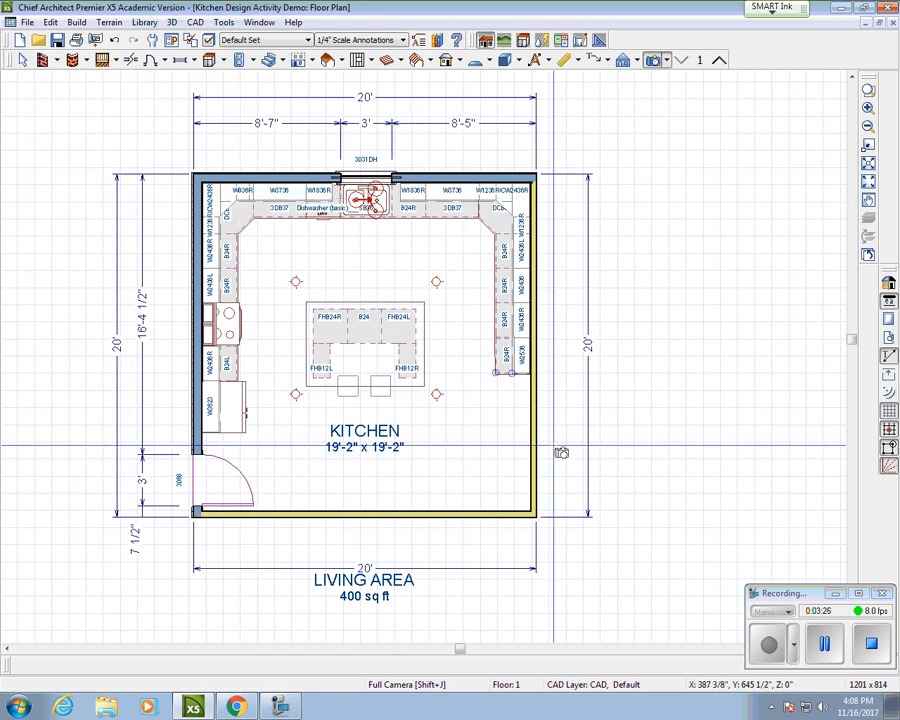
scroll(553, 446, "down", 1)
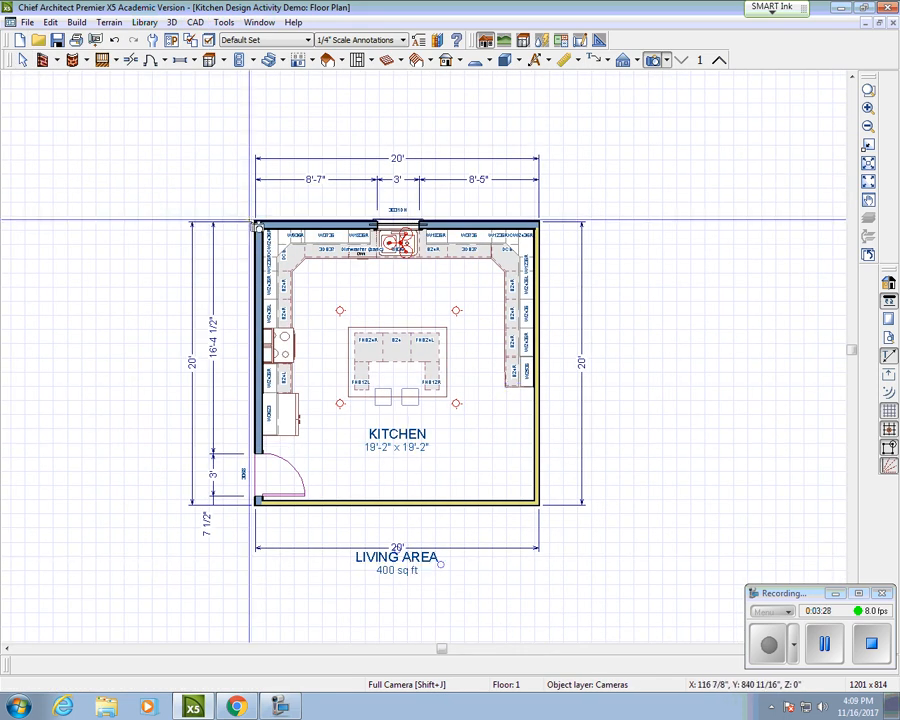
Step: Move the LIVING AREA room label further down below the room
right_click(148, 163)
left_click(156, 170)
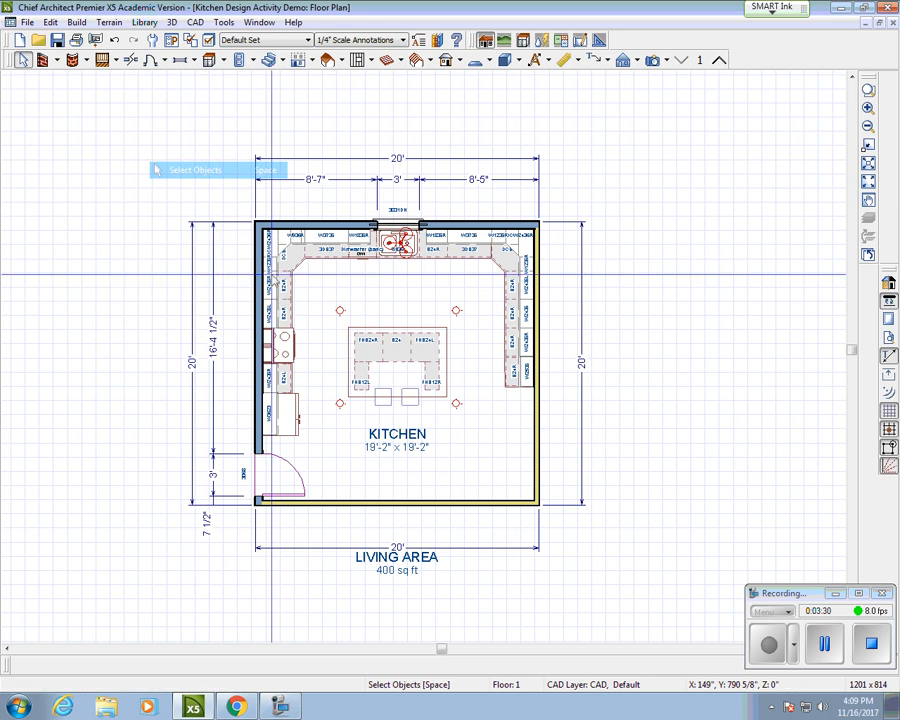
left_click(405, 564)
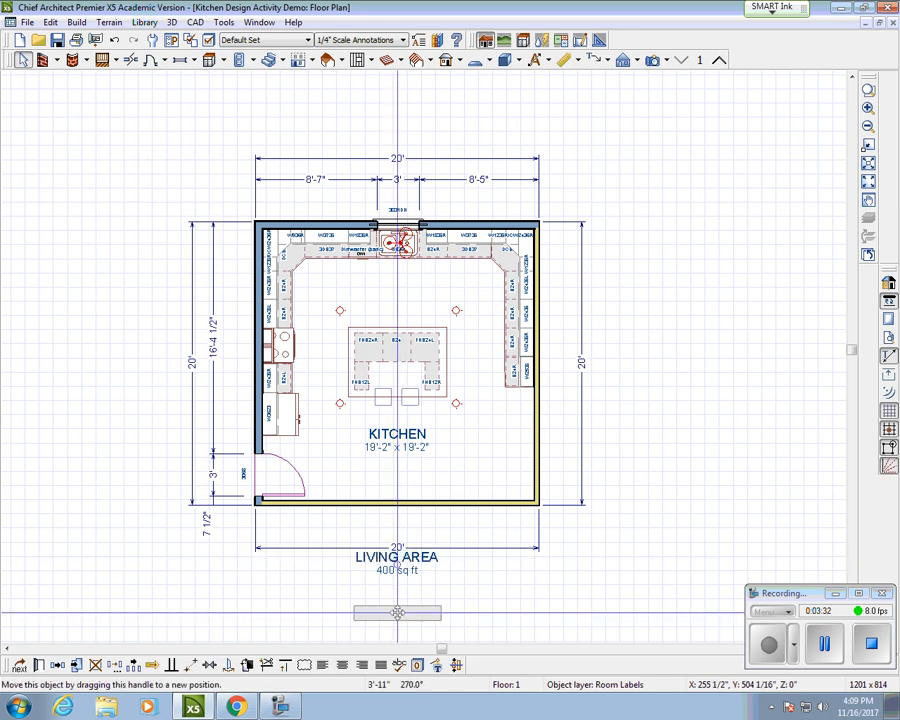
left_click_drag(397, 555, 397, 613)
Step: Delete the bottom and right-side 20' dimensions, keeping only the left and top ones
left_click(397, 551)
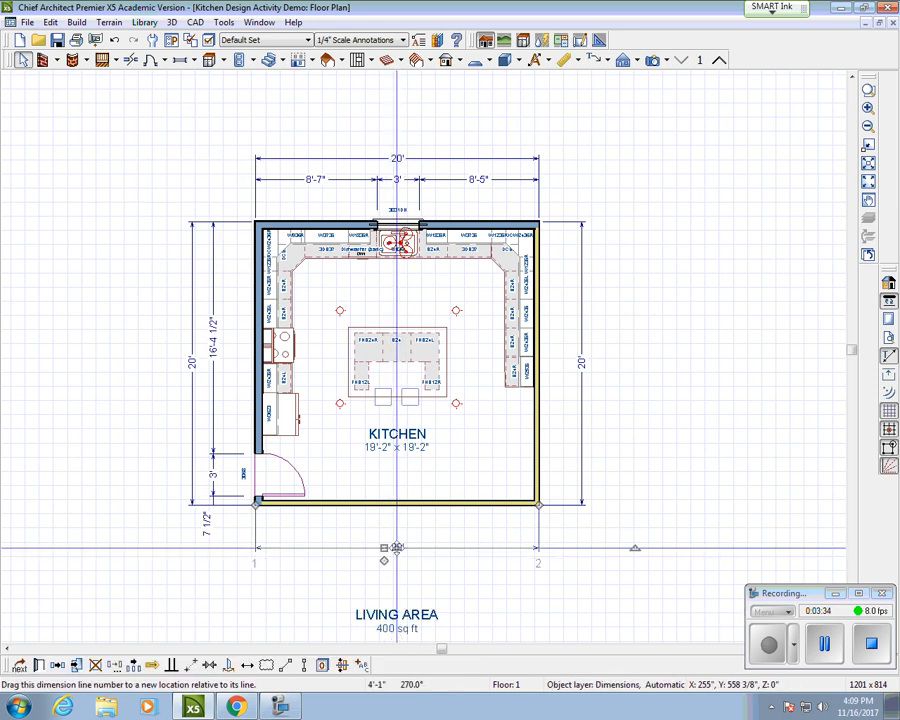
left_click(397, 160)
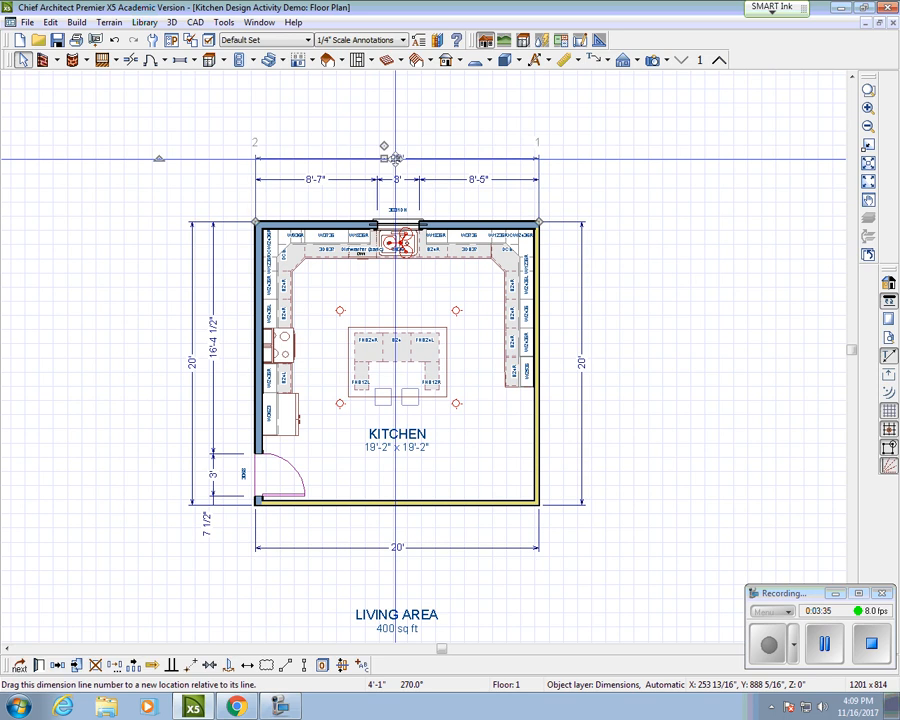
left_click(397, 548)
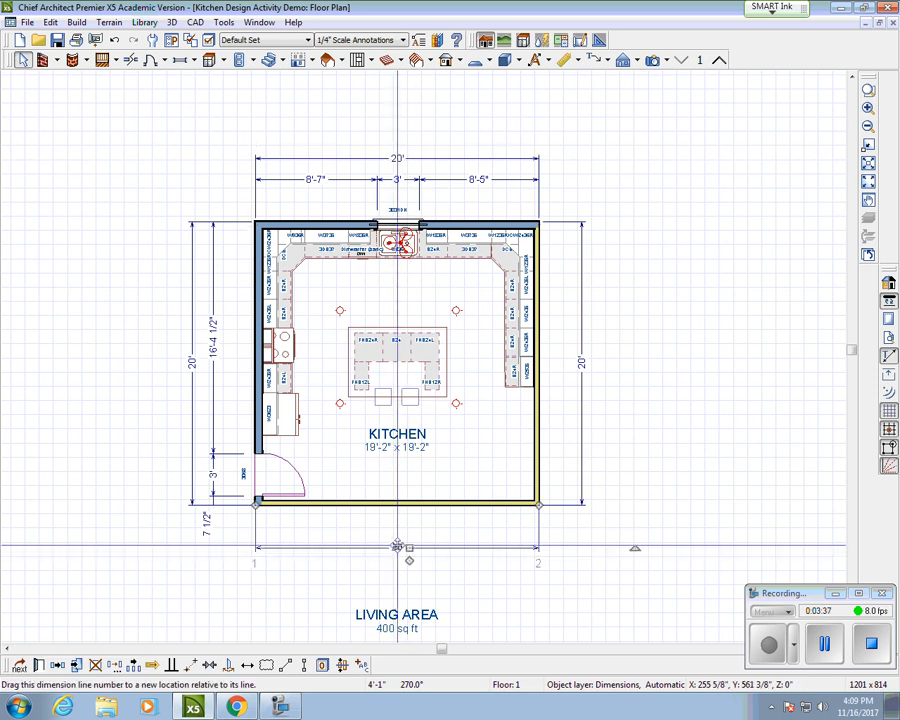
key("Delete")
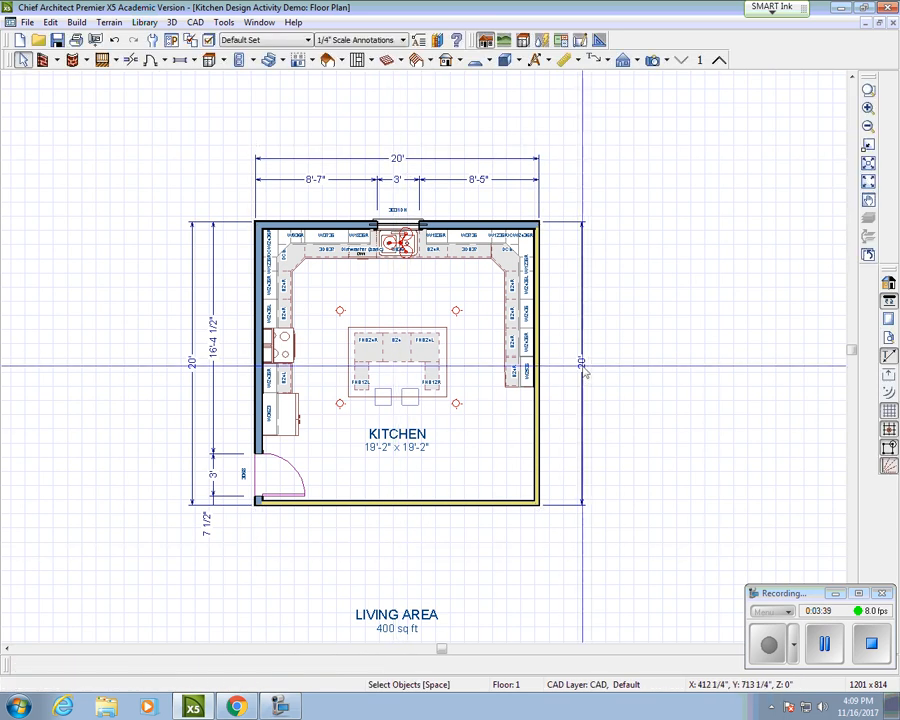
left_click(583, 360)
key("Delete")
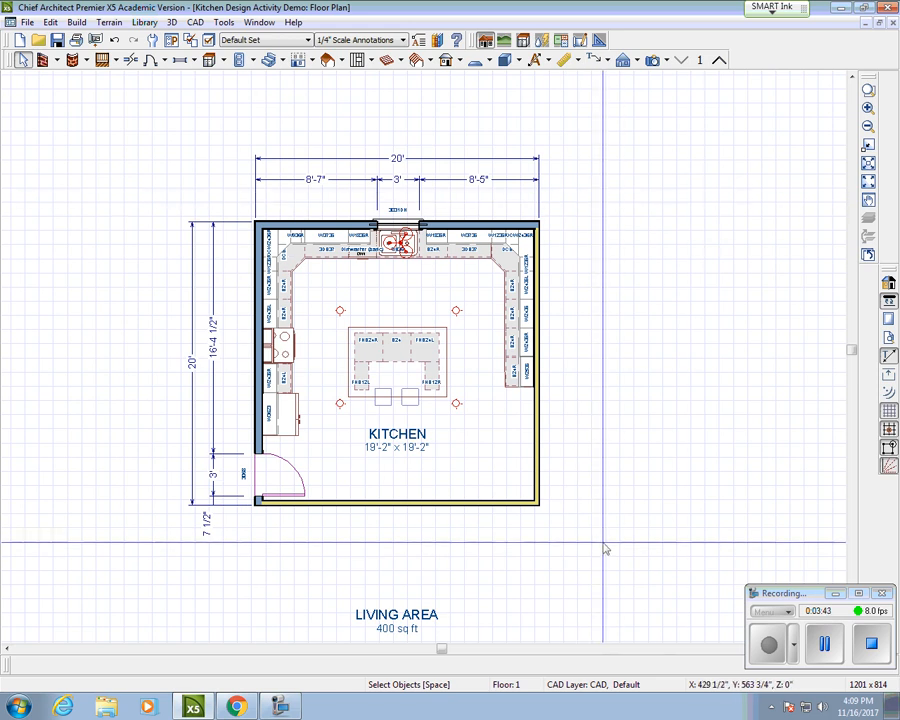
scroll(525, 326, "up", 1)
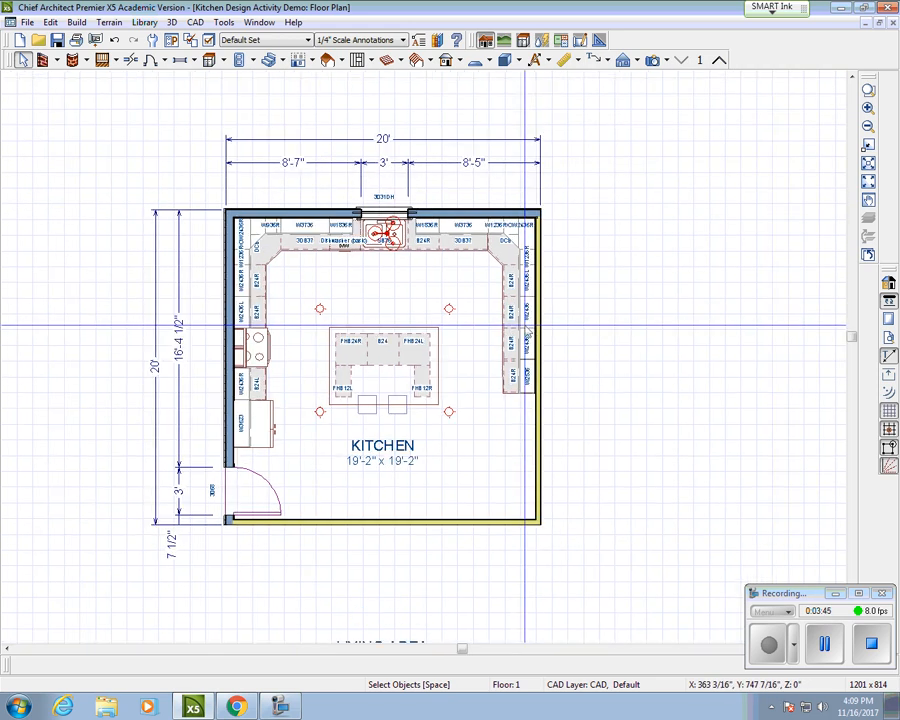
scroll(525, 326, "down", 1)
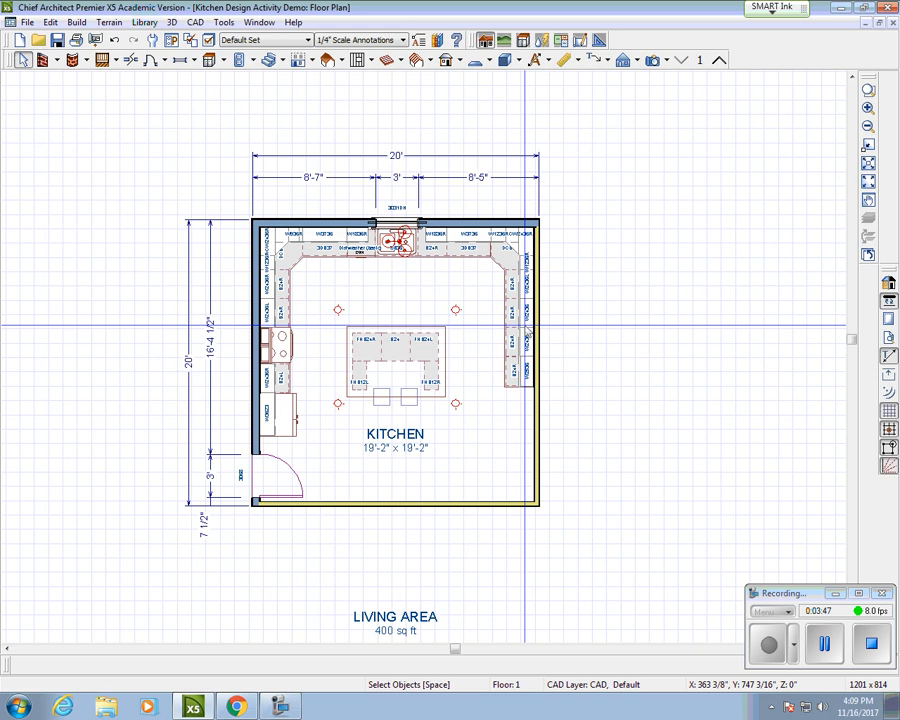
left_click(28, 23)
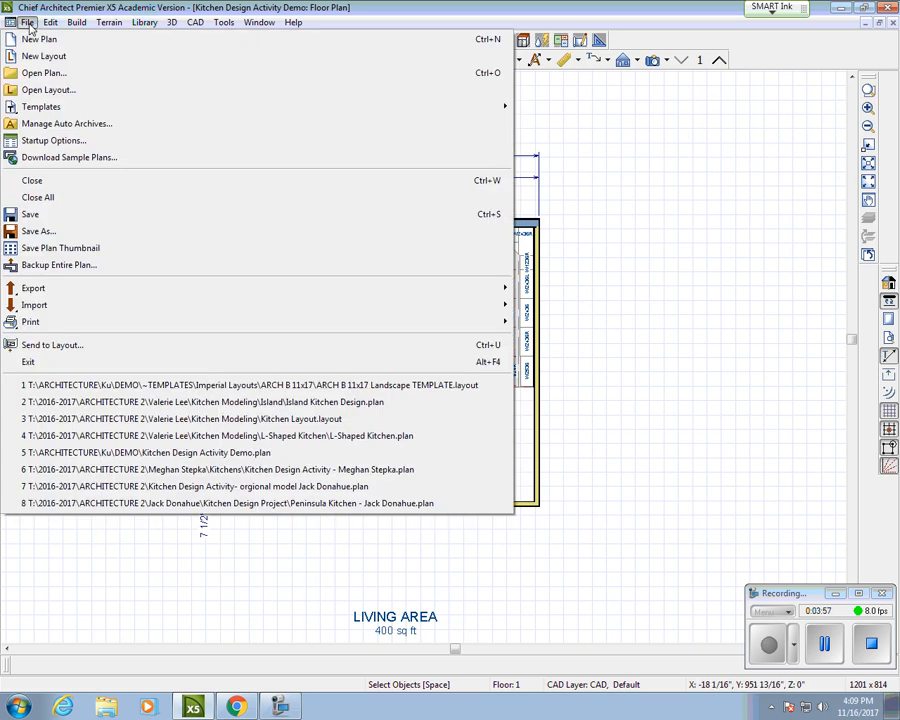
Step: Send the floor plan to layout page 1 at 1/4 in = 1 ft, dismissing the directory warning
left_click(45, 346)
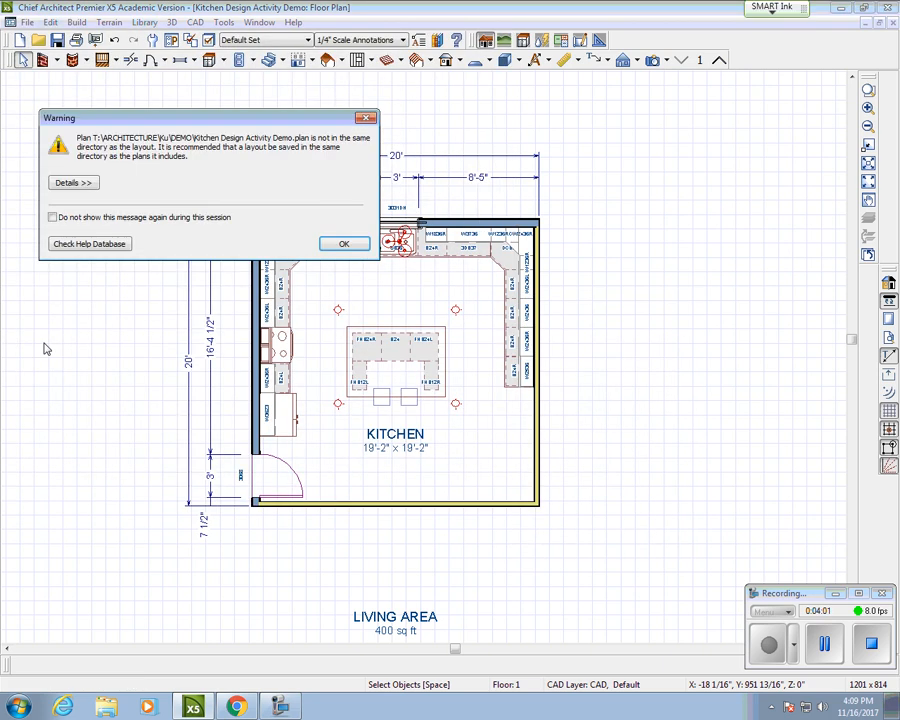
left_click(344, 245)
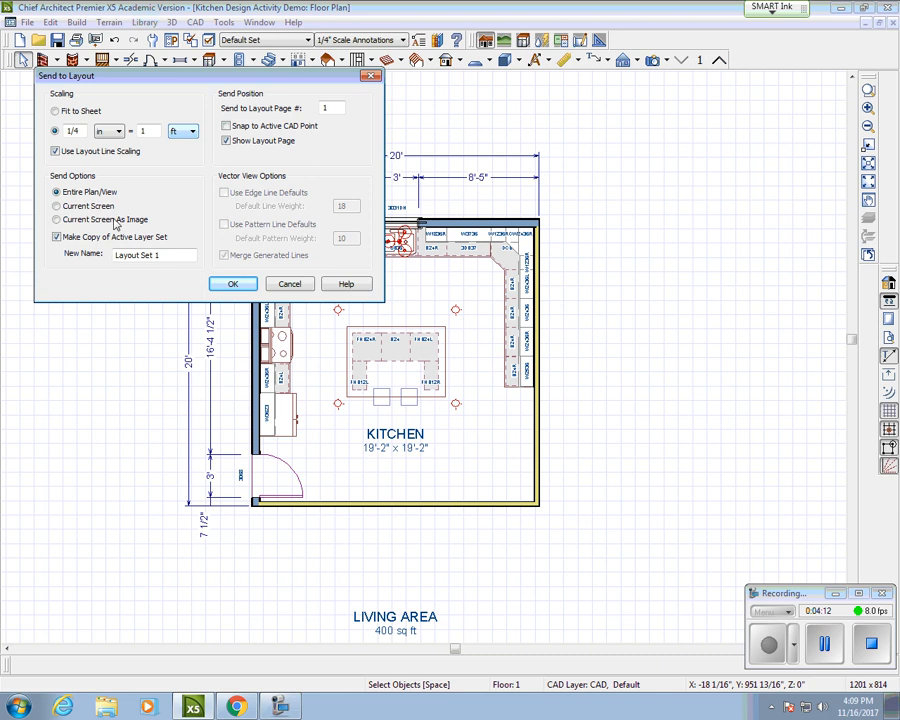
left_click(231, 286)
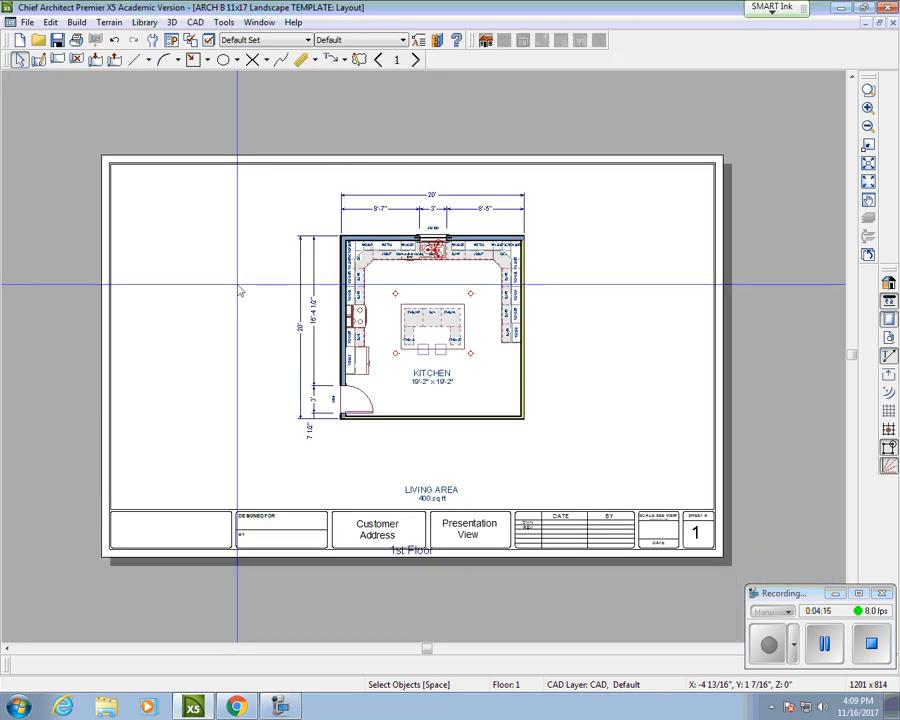
Step: Move the kitchen plan box into the sheet's upper-left corner and trim its bottom edge above the 1st Floor title
left_click(478, 326)
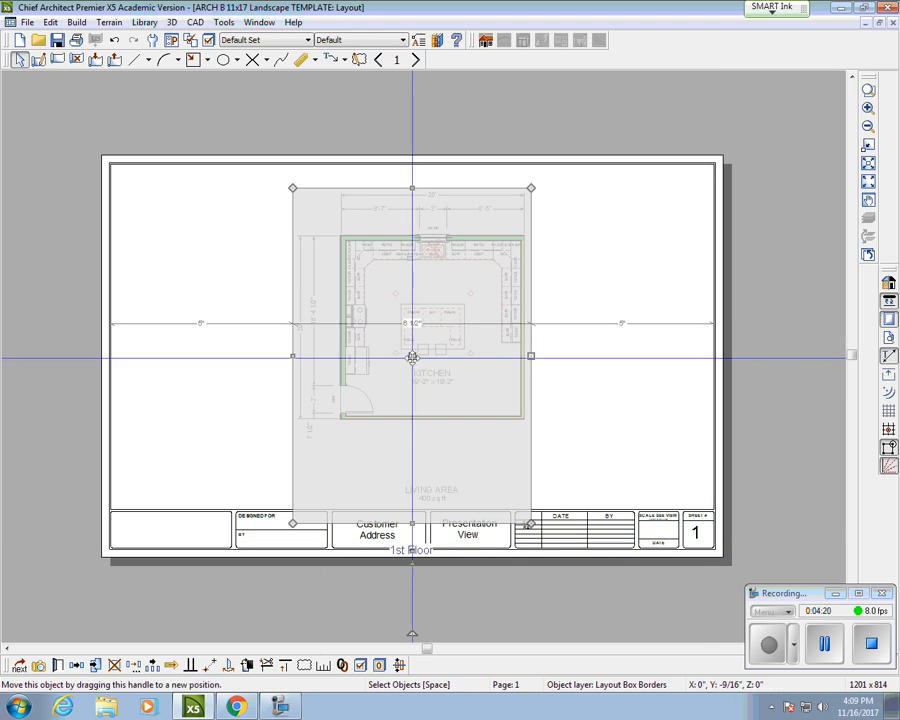
left_click_drag(412, 357, 231, 345)
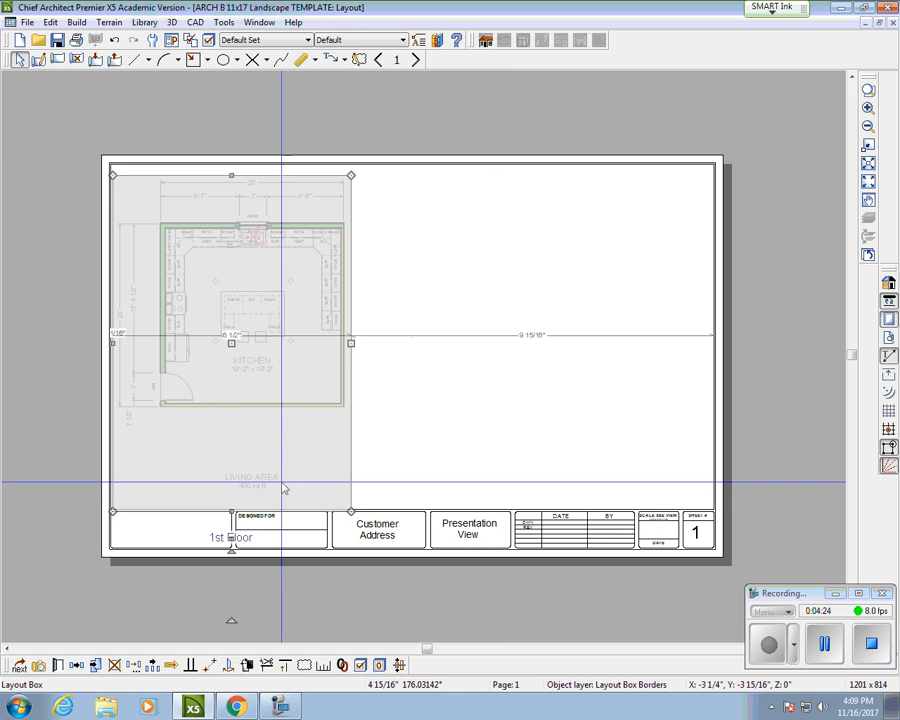
left_click(231, 510)
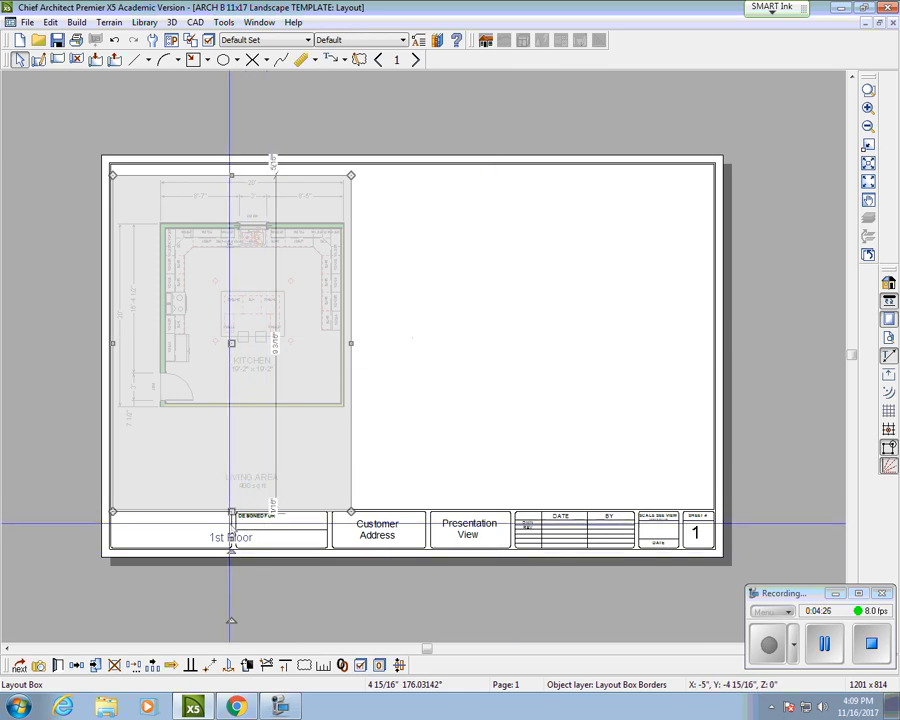
left_click_drag(231, 504, 230, 440)
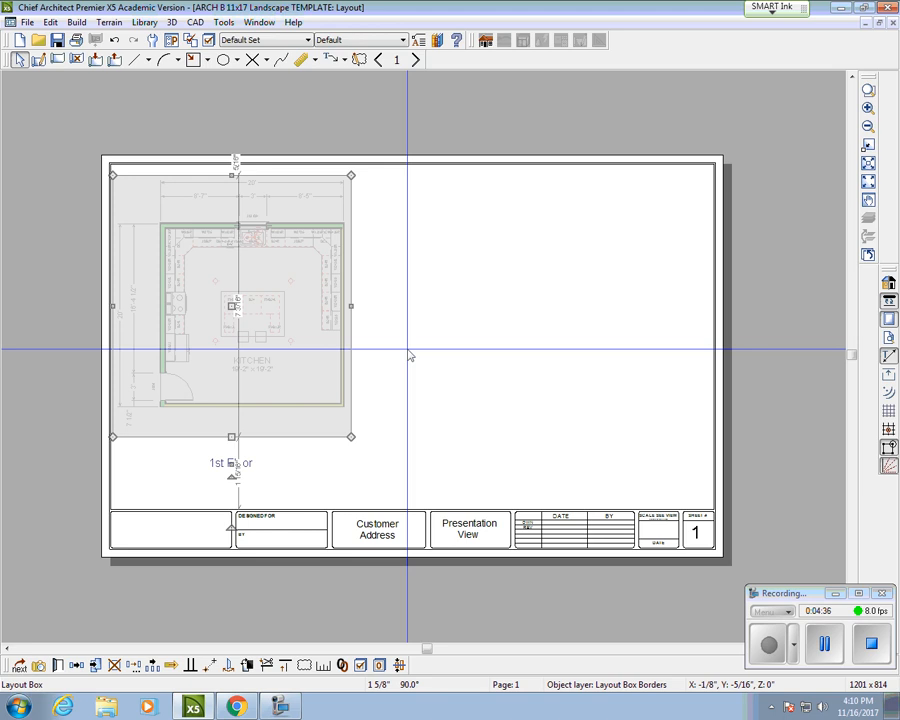
left_click_drag(232, 437, 233, 331)
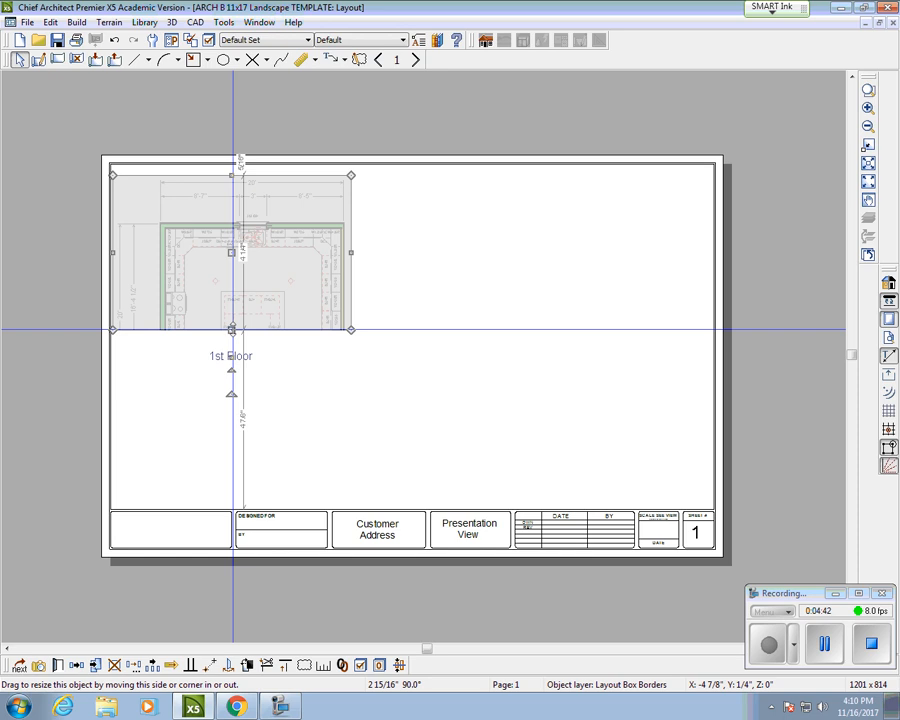
left_click_drag(233, 329, 236, 419)
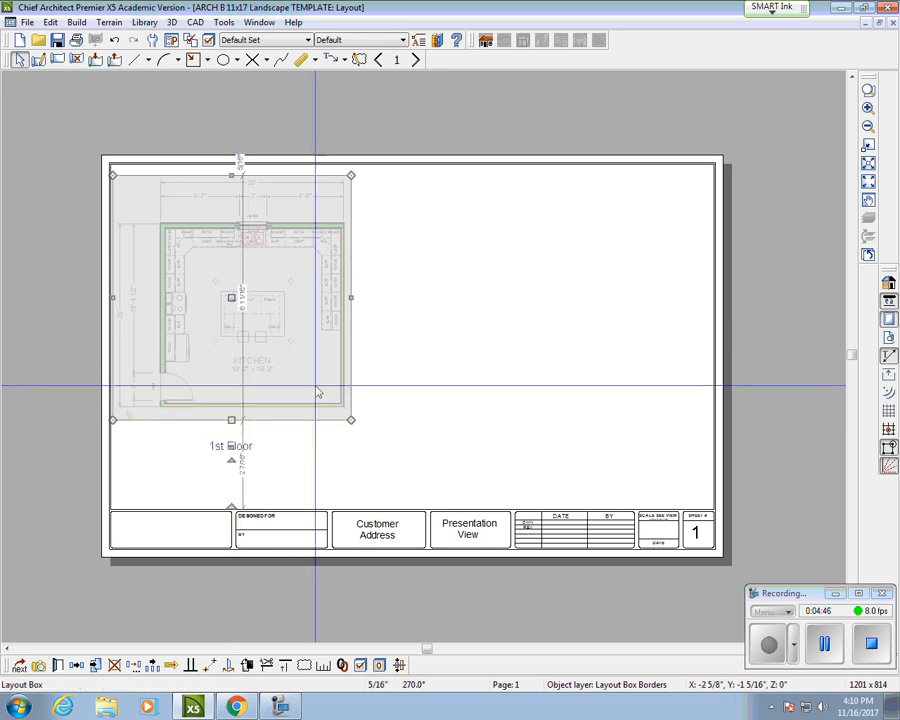
left_click(590, 425)
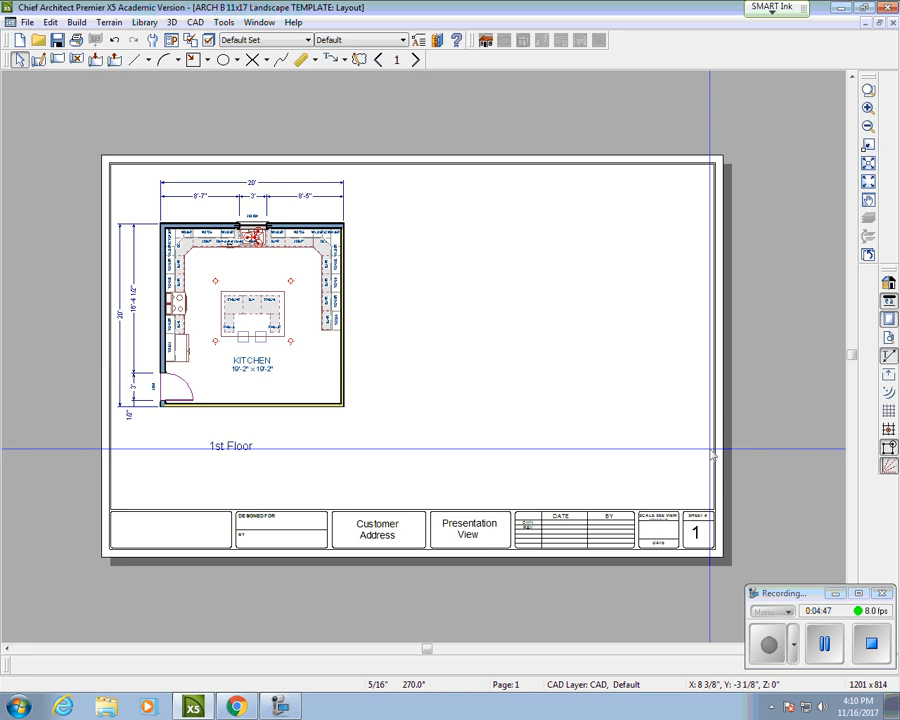
left_click(263, 380)
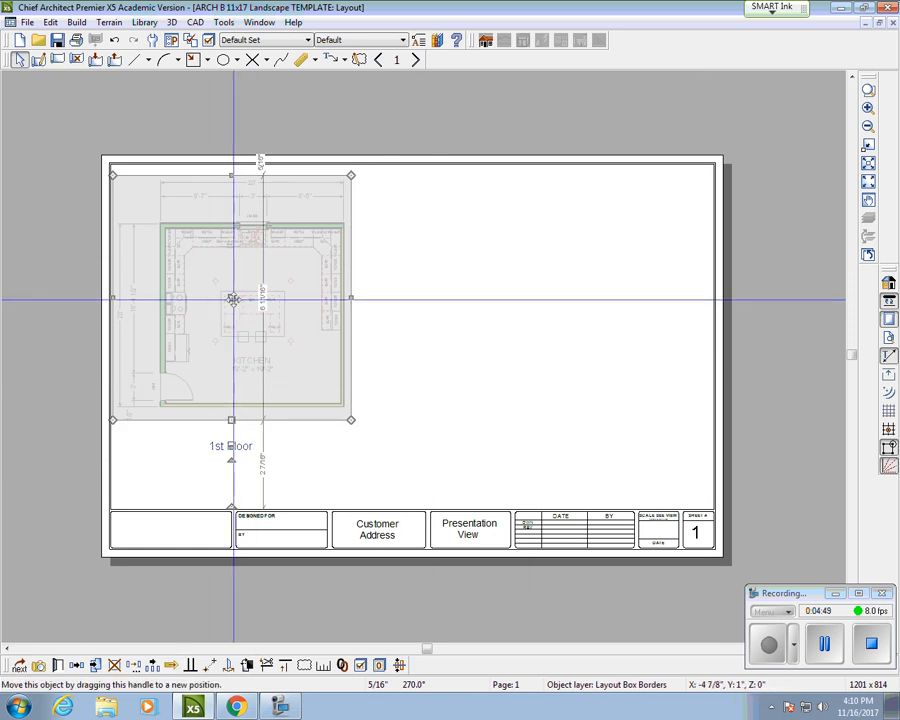
left_click_drag(231, 297, 230, 286)
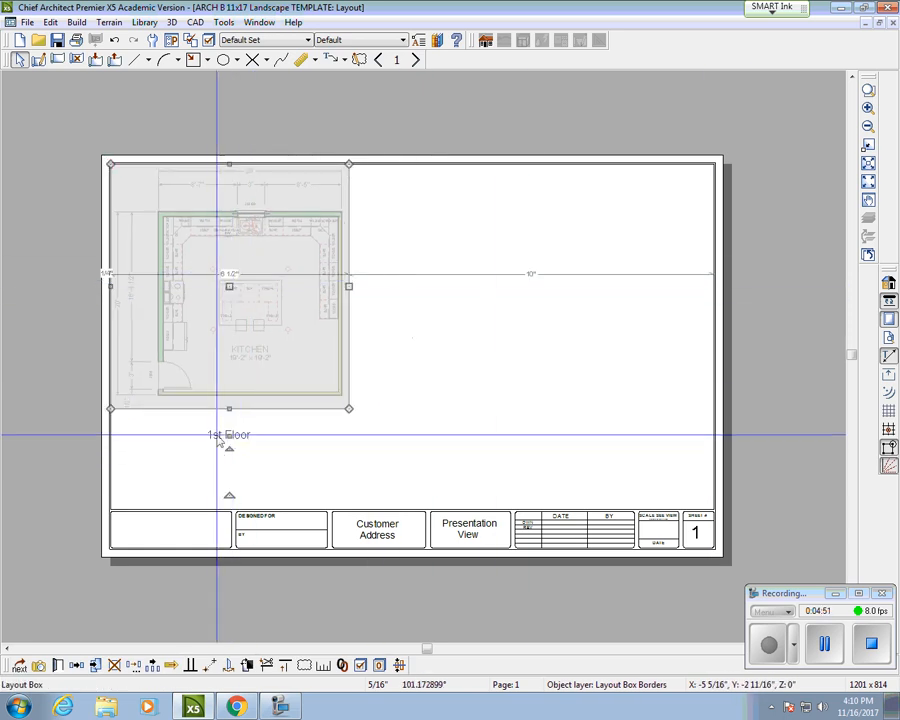
left_click(247, 437)
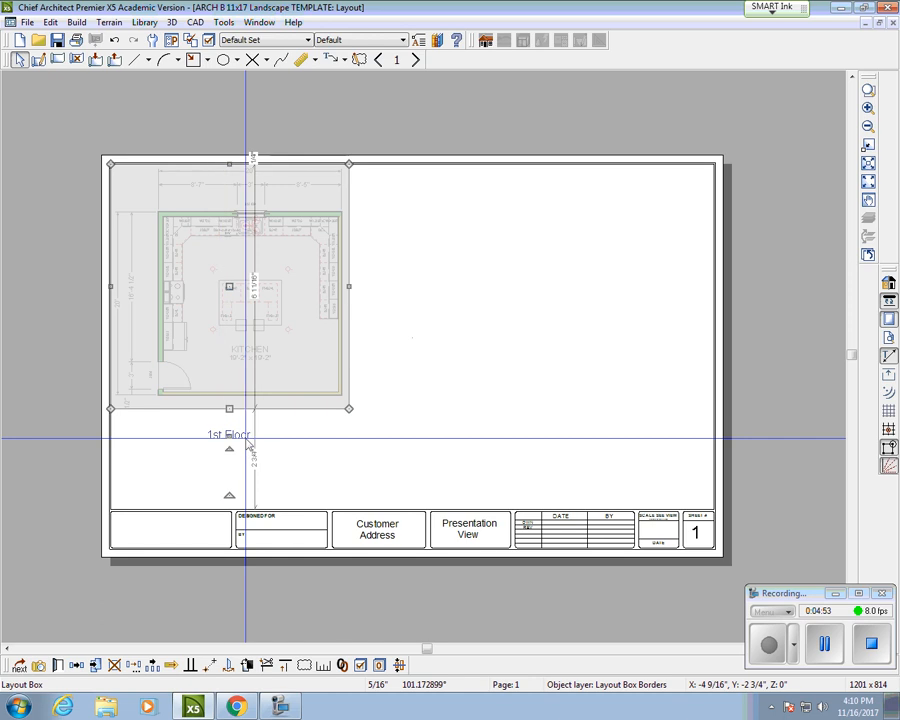
Step: Turn off Layout Box Labels in Layout Page Display Options to hide the 1st Floor title
left_click(209, 40)
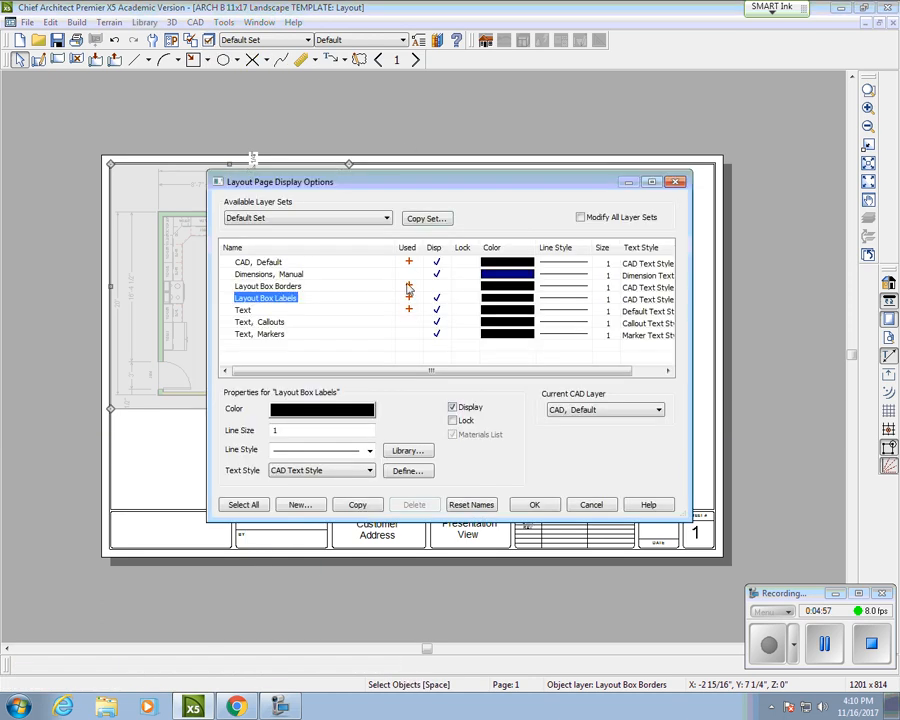
left_click(406, 247)
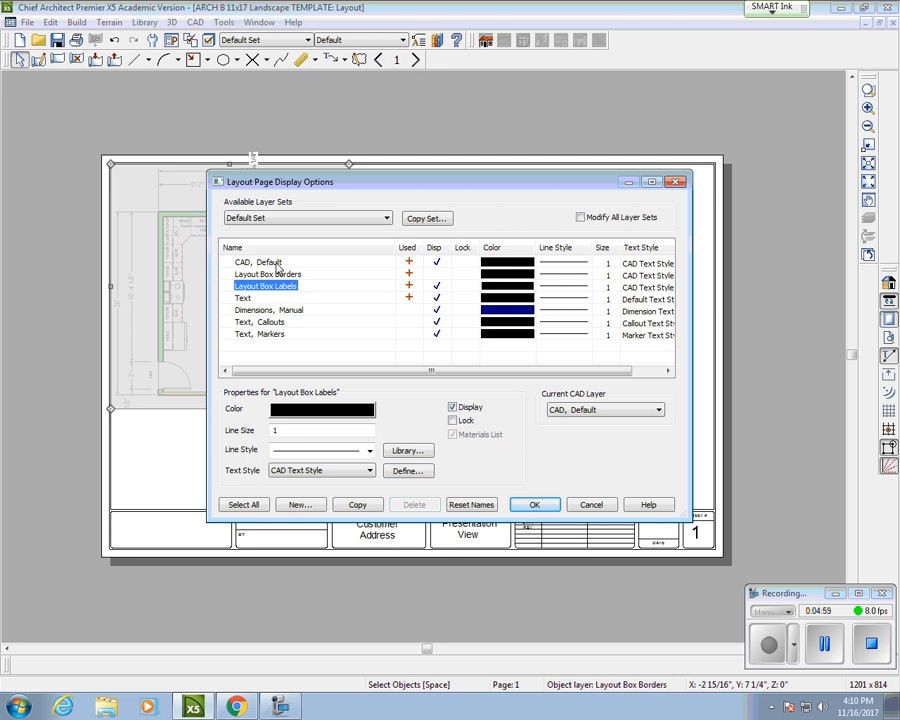
left_click(434, 250)
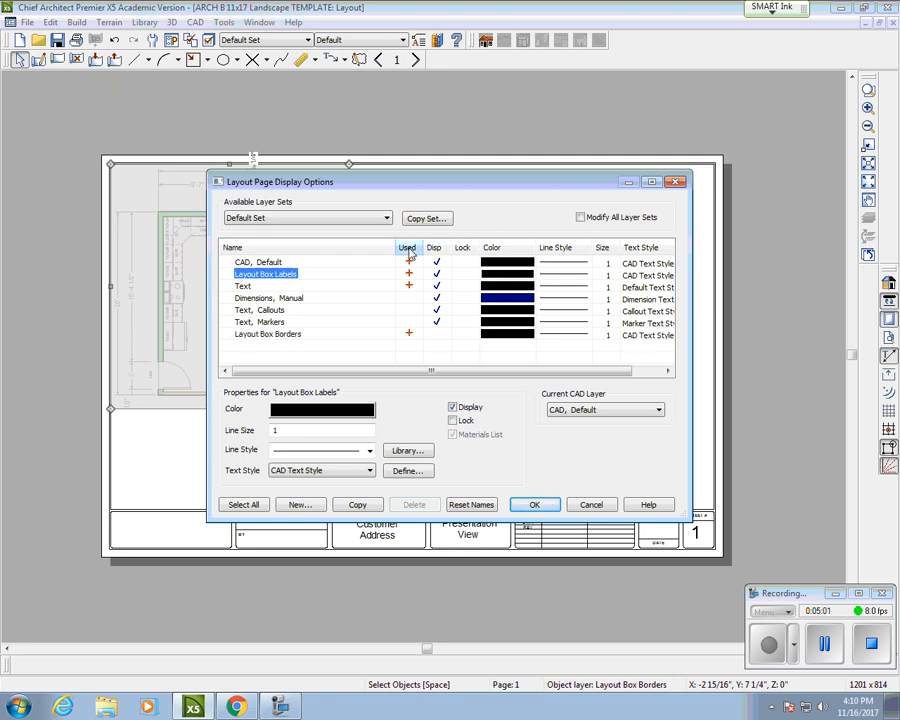
left_click(361, 250)
left_click_drag(316, 184, 448, 109)
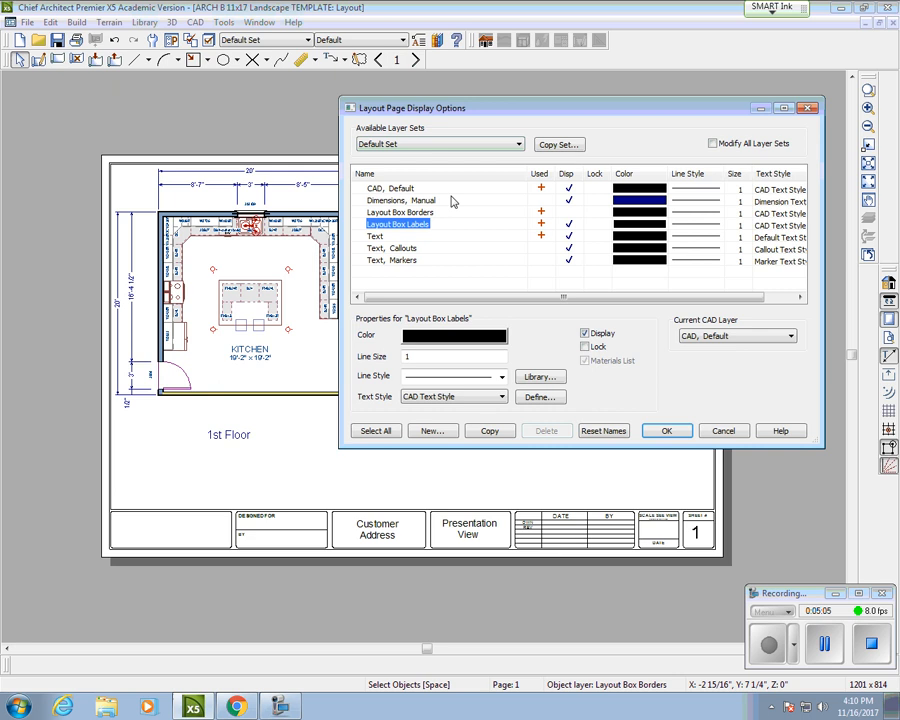
left_click(540, 174)
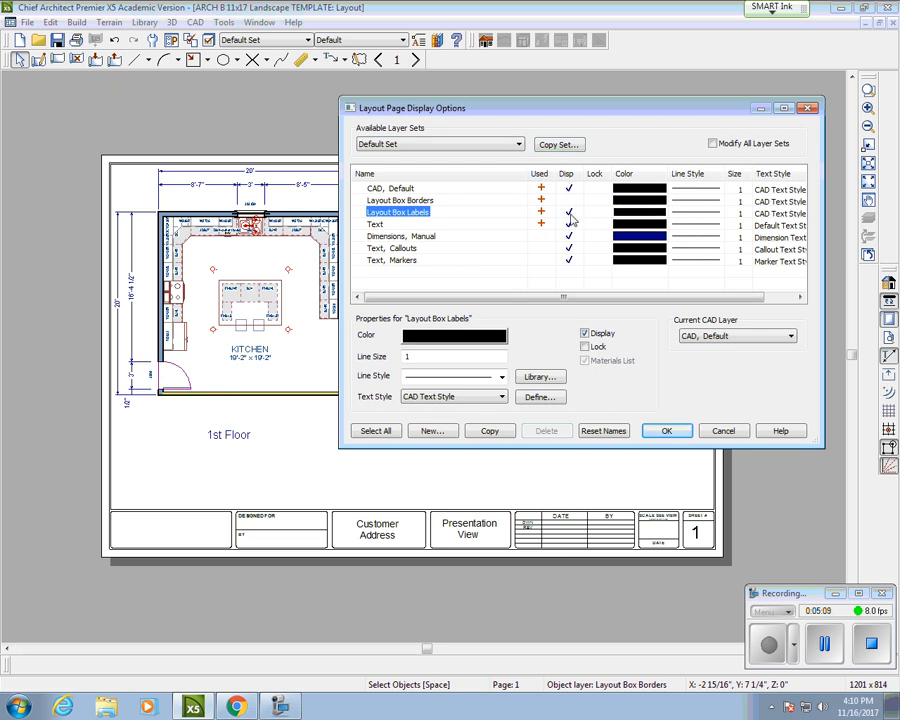
left_click(658, 435)
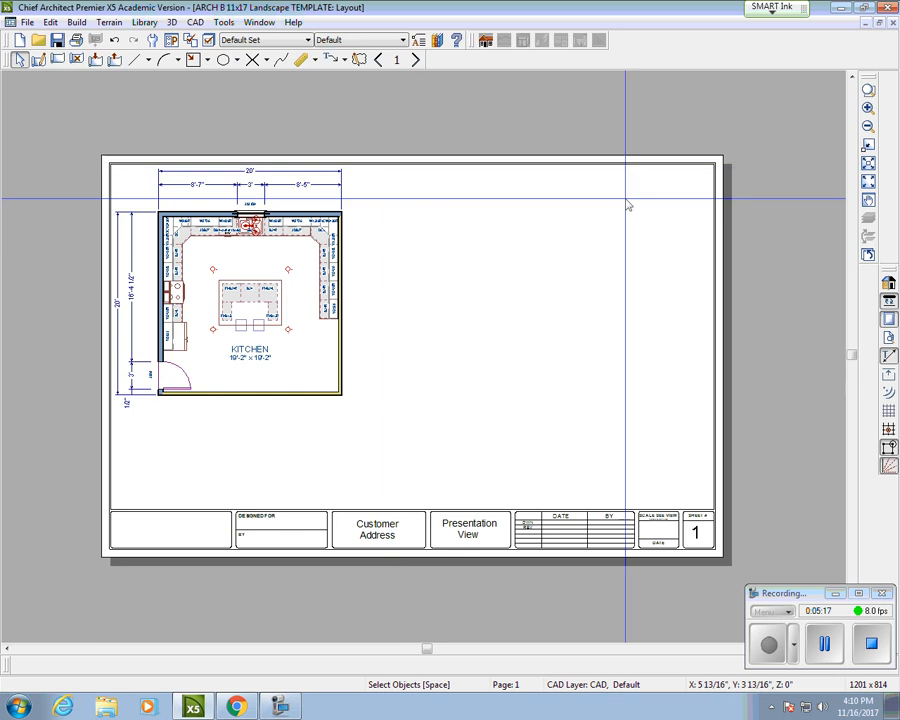
Step: Minimize the layout sheet and restore the Kitchen Design Activity Demo floor plan window
left_click(865, 23)
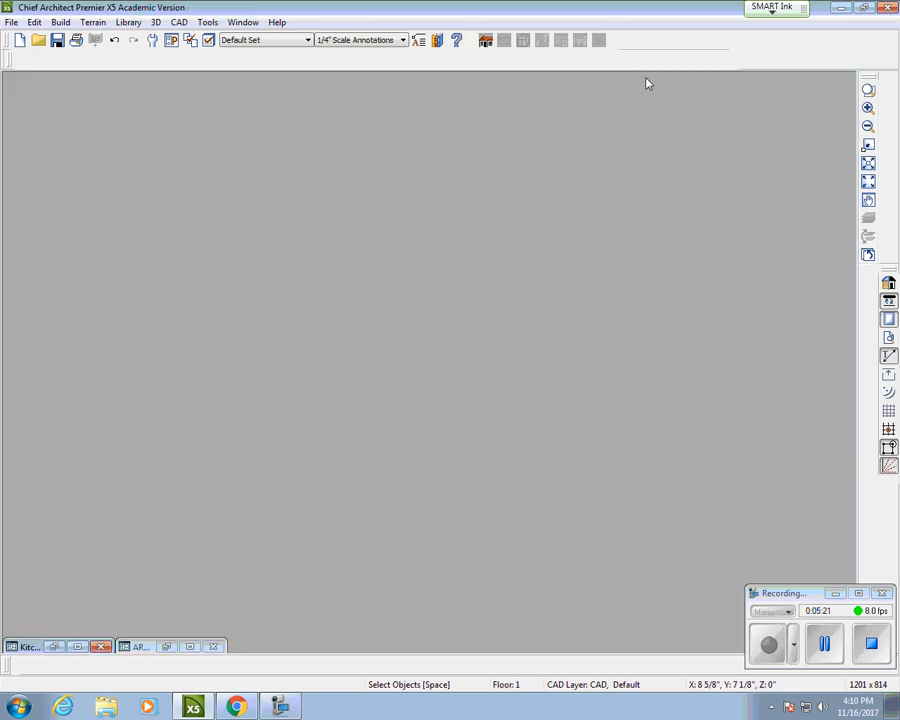
left_click(165, 648)
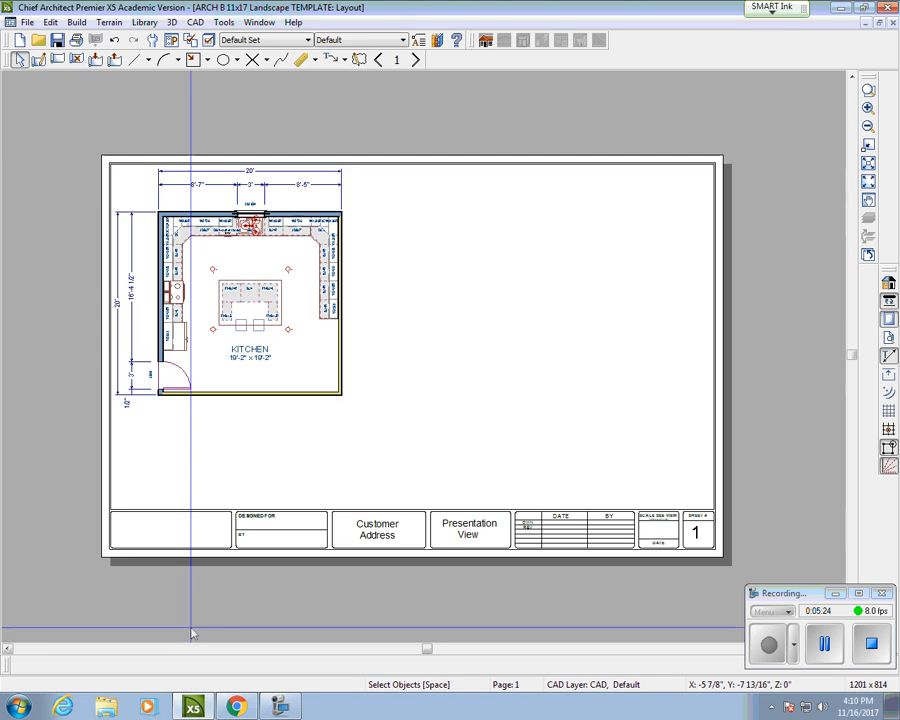
left_click(865, 23)
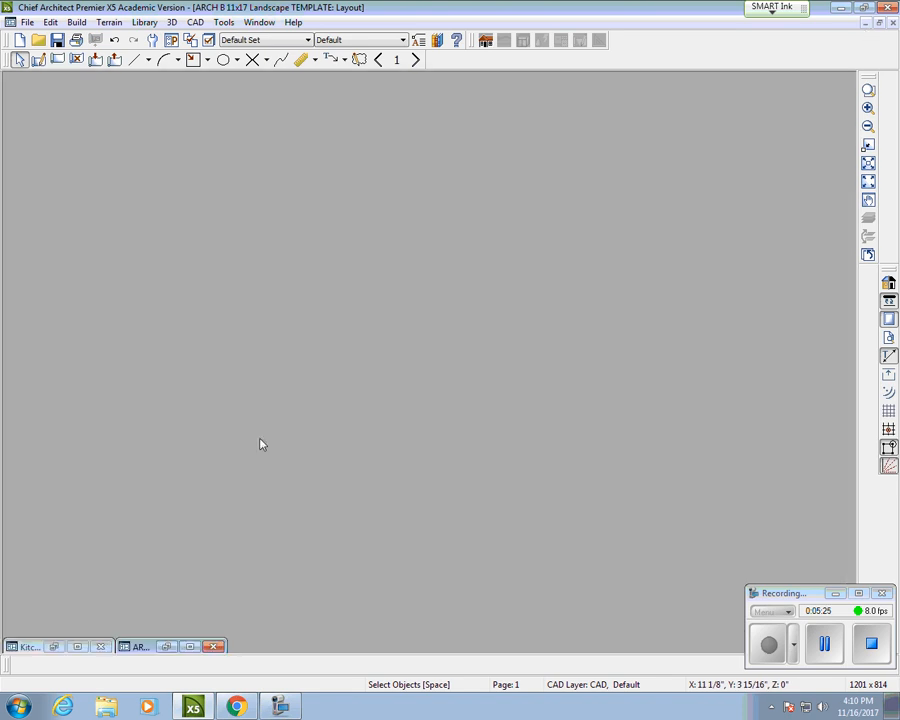
left_click(55, 647)
scroll(582, 300, "up", 1)
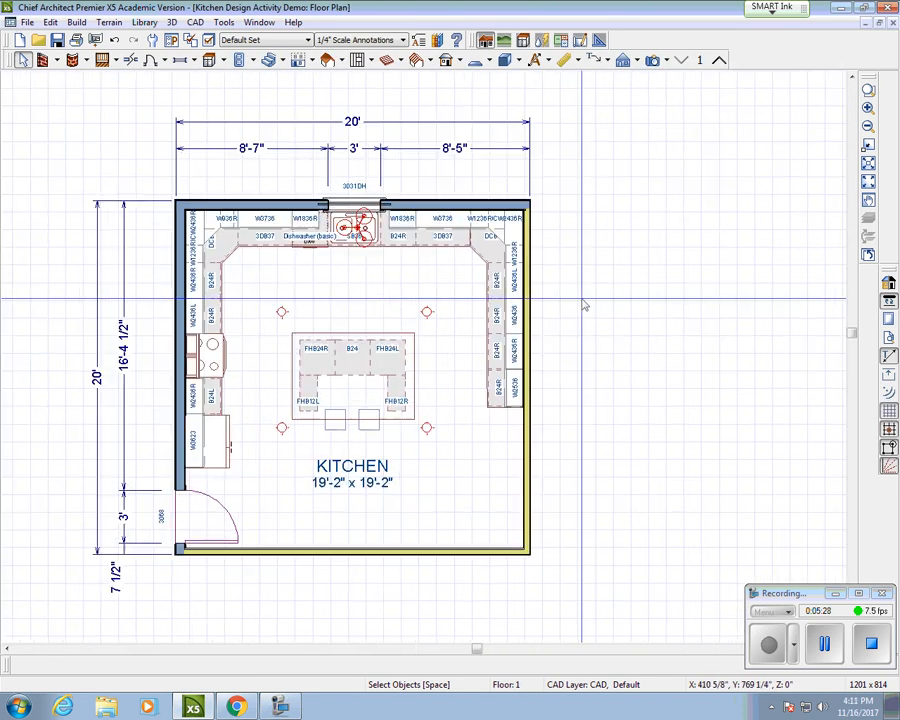
scroll(585, 303, "down", 1)
scroll(460, 297, "down", 1)
scroll(429, 307, "up", 1)
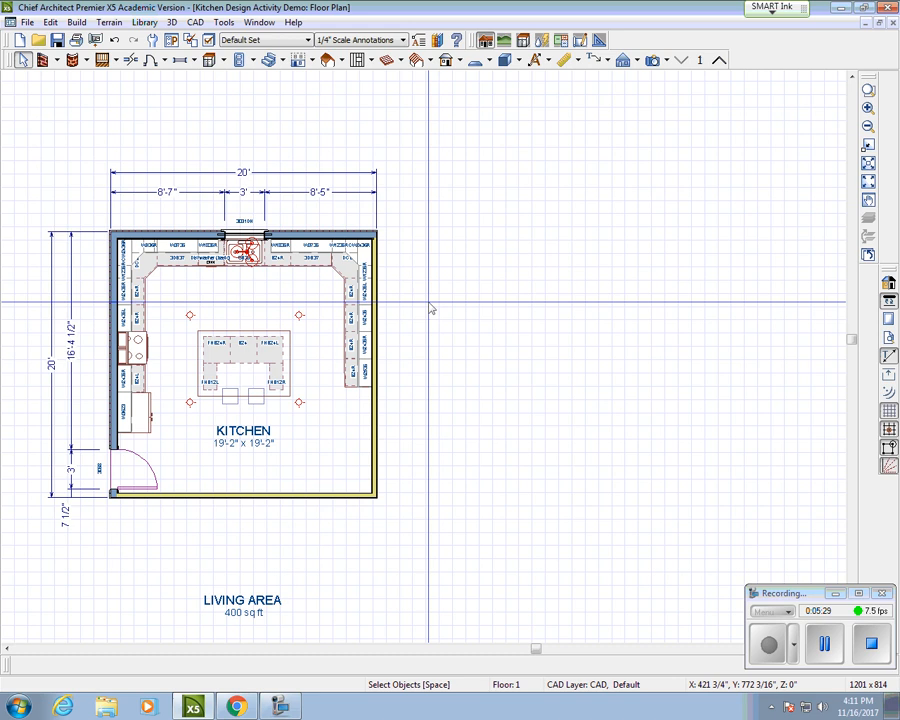
Step: Start a cabinet schedule from CAD > Schedules > Cabinet
left_click(195, 22)
mouse_move(229, 28)
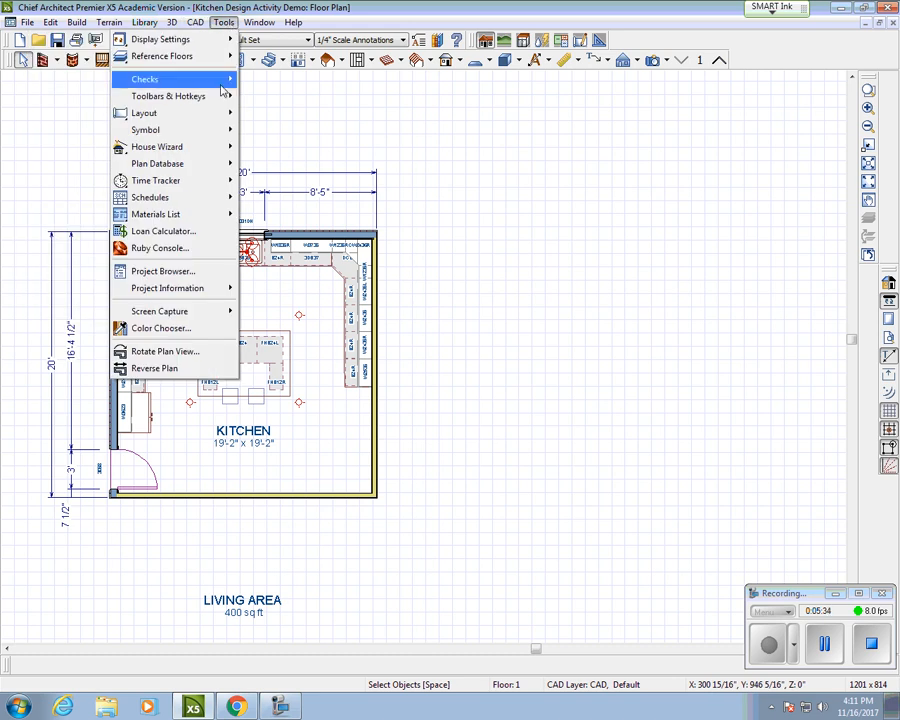
mouse_move(219, 196)
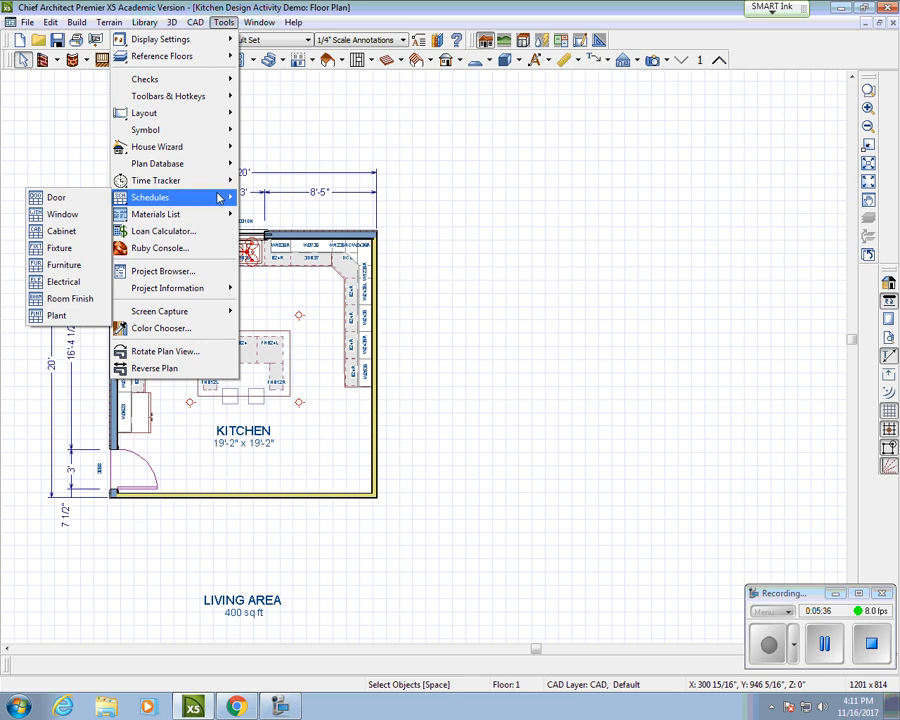
left_click(58, 234)
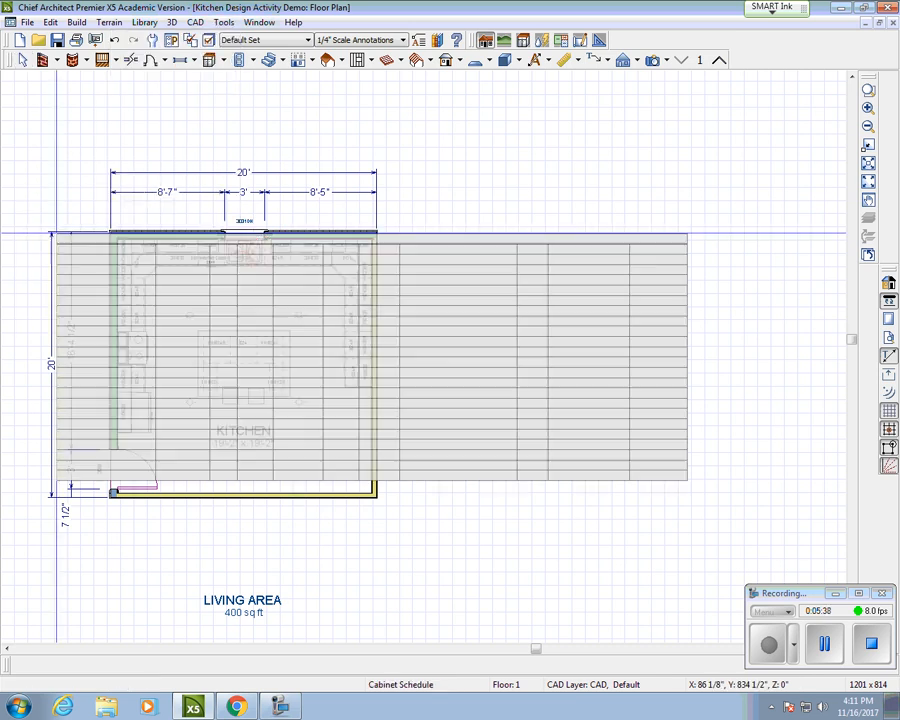
Step: Place the cabinet schedule to the right of the kitchen plan and select it
scroll(272, 215, "up", 2)
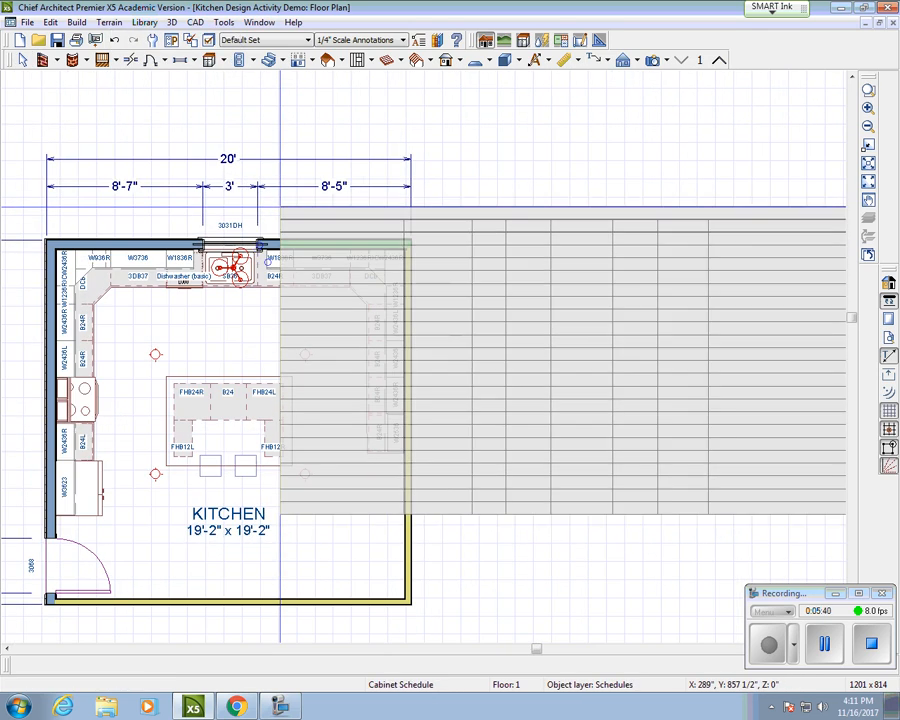
scroll(276, 204, "down", 5)
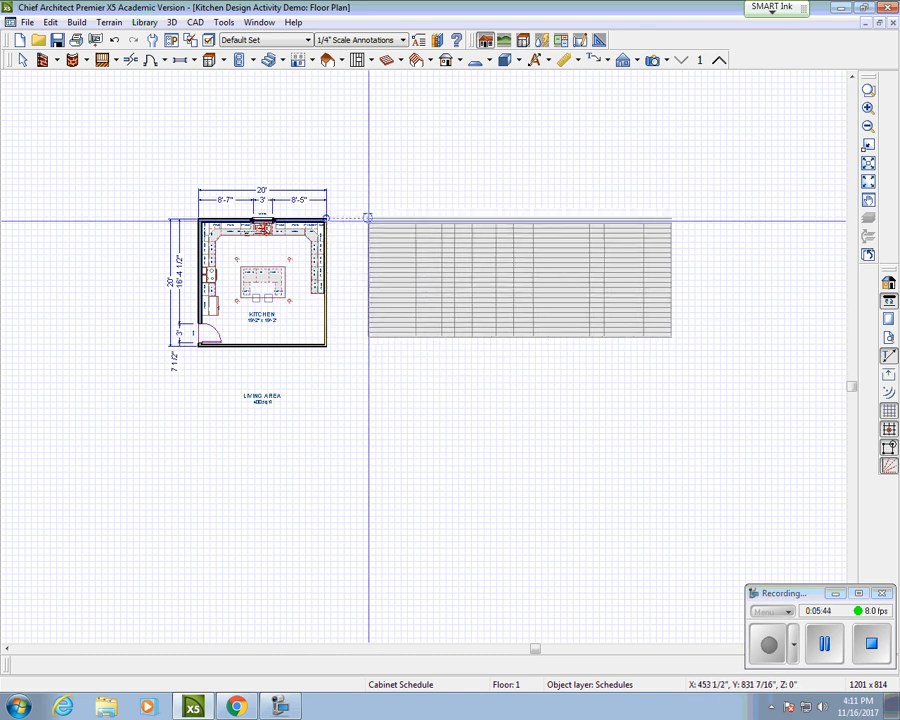
left_click(372, 217)
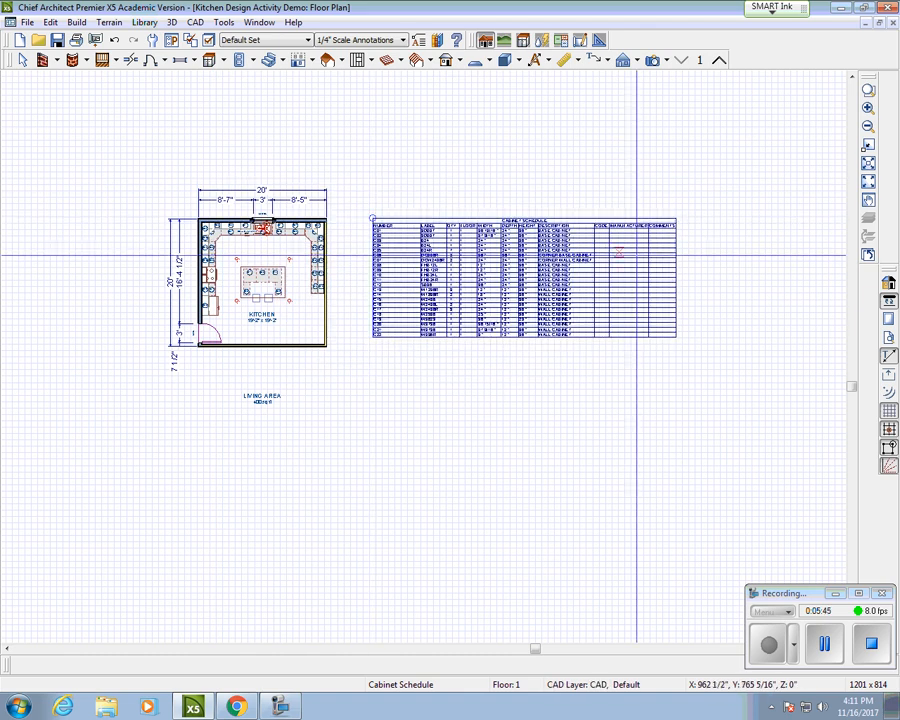
right_click(518, 229)
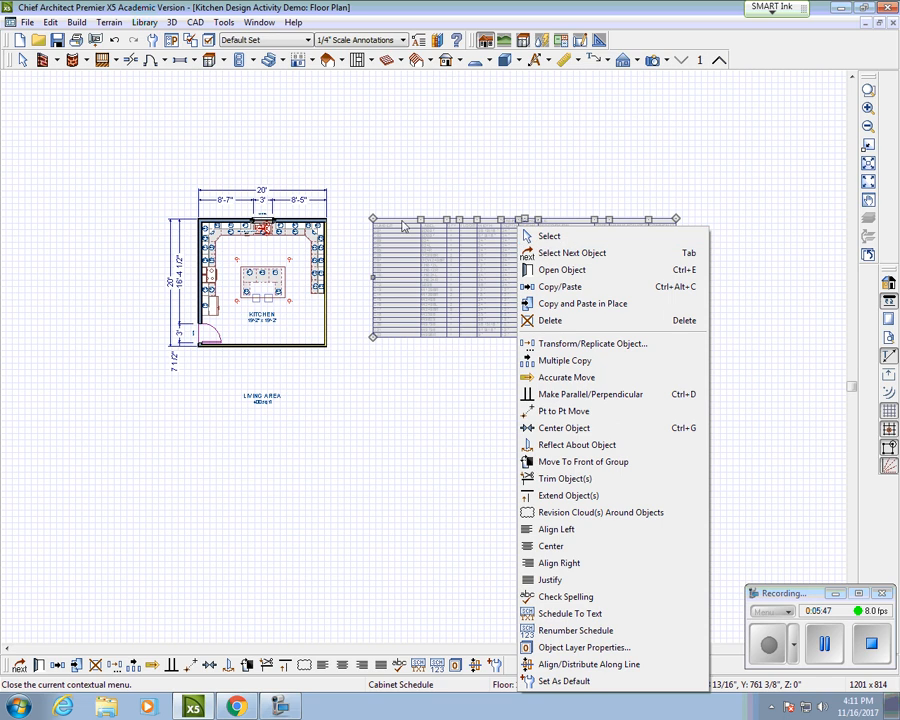
left_click(457, 243)
scroll(502, 258, "up", 2)
middle_click_drag(576, 257, 470, 271)
scroll(437, 286, "up", 1)
scroll(437, 286, "up", 1)
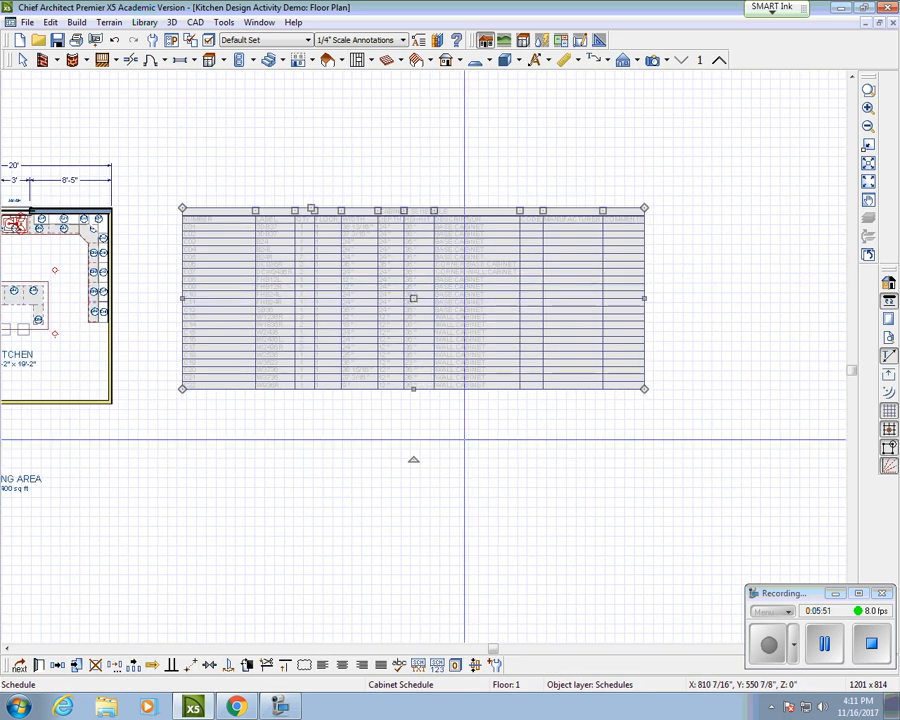
left_click(459, 410)
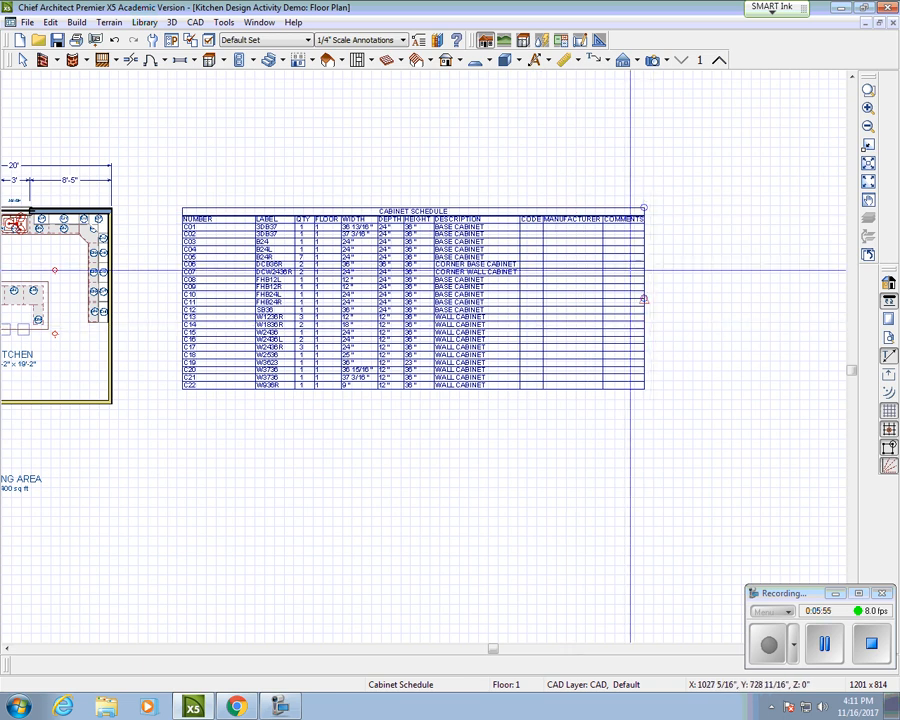
right_click(350, 229)
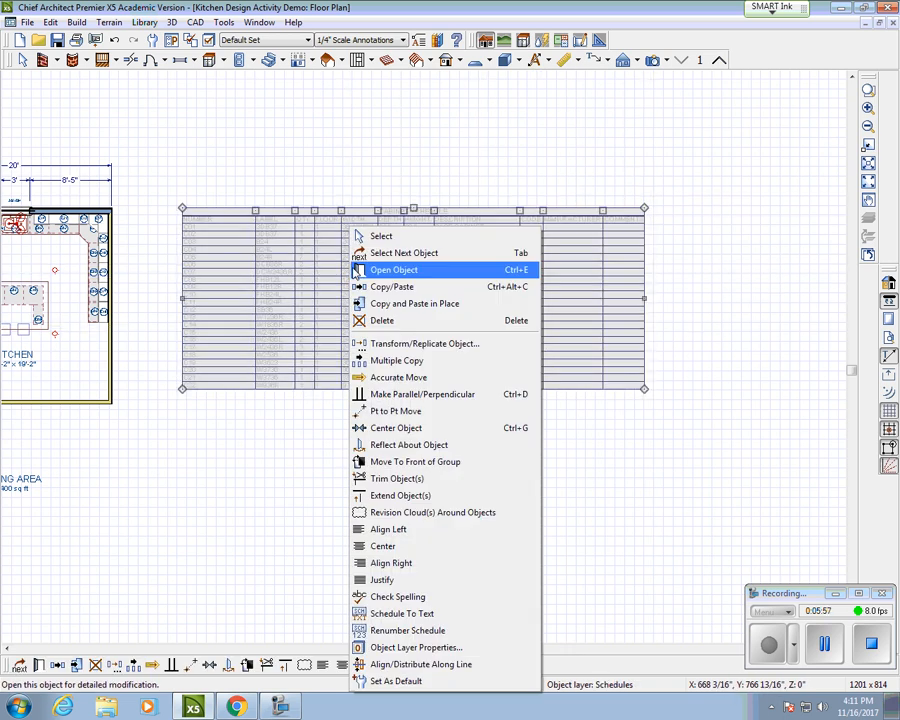
left_click(380, 237)
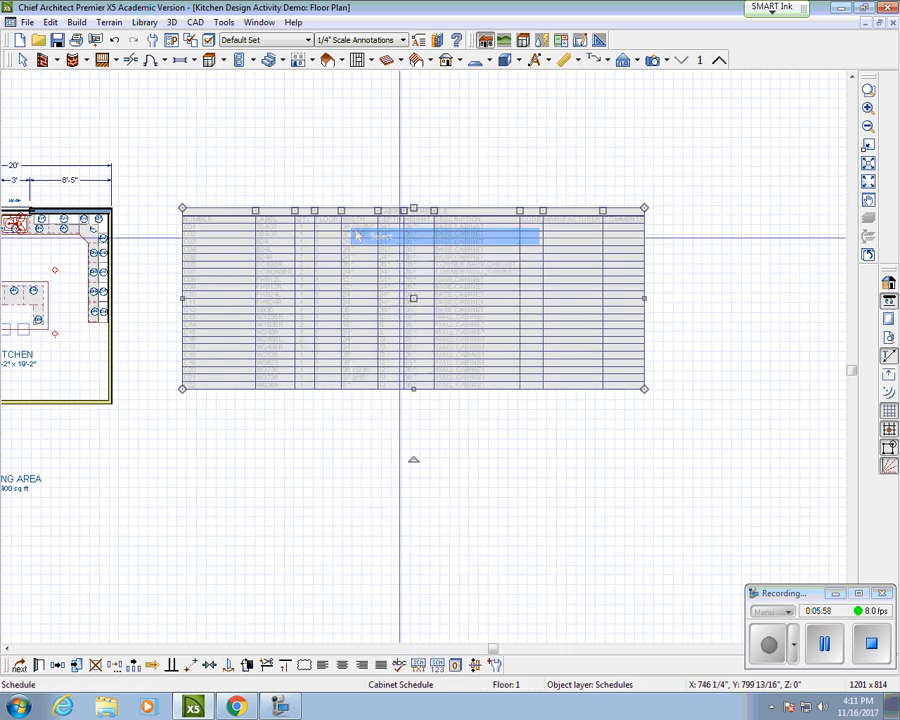
Step: Uncheck the Code, Manufacturer and Comments columns and narrow the schedule to end at Description
double_click(414, 300)
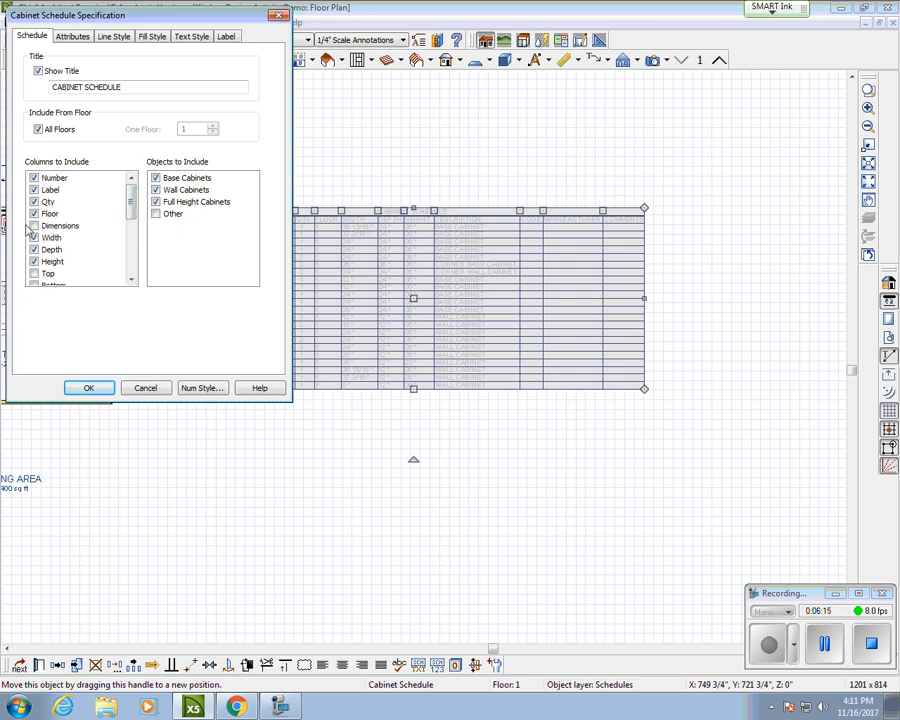
left_click(89, 388)
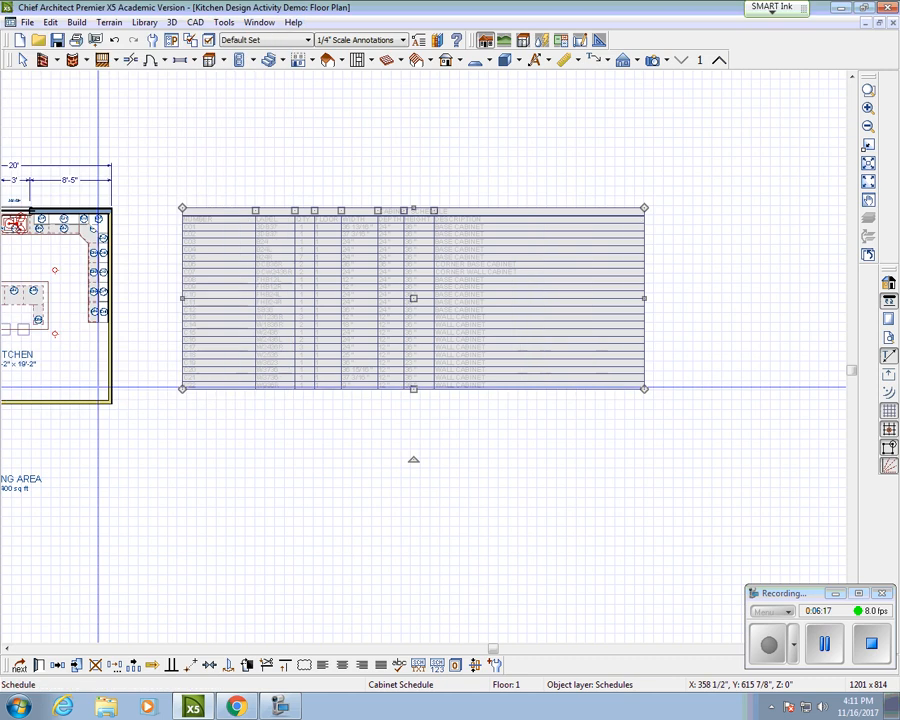
left_click_drag(645, 298, 520, 298)
left_click(485, 410)
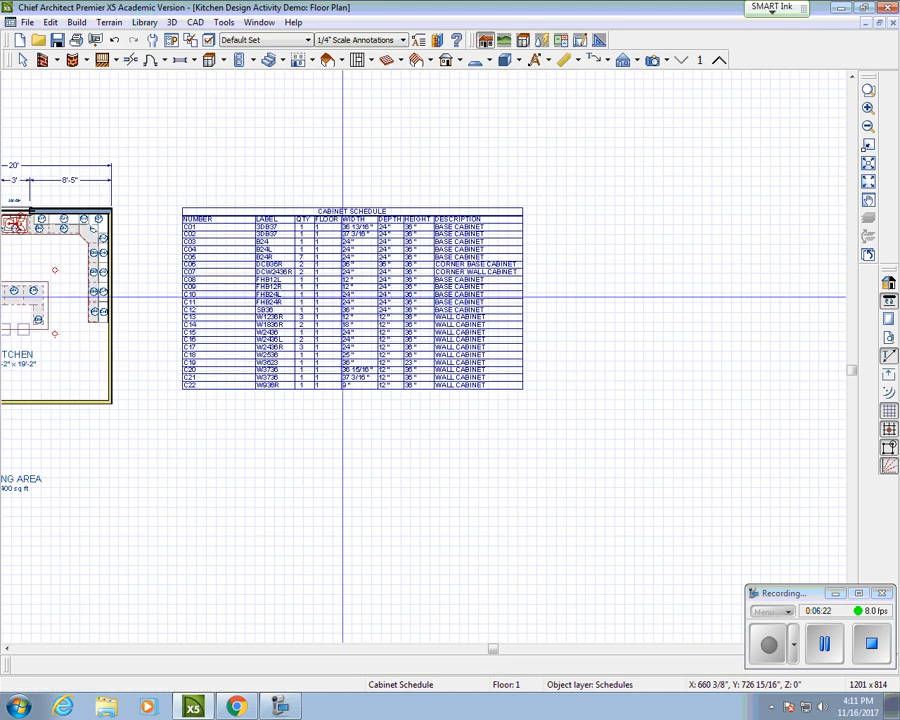
left_click(352, 352)
scroll(328, 296, "up", 3)
scroll(332, 237, "down", 4)
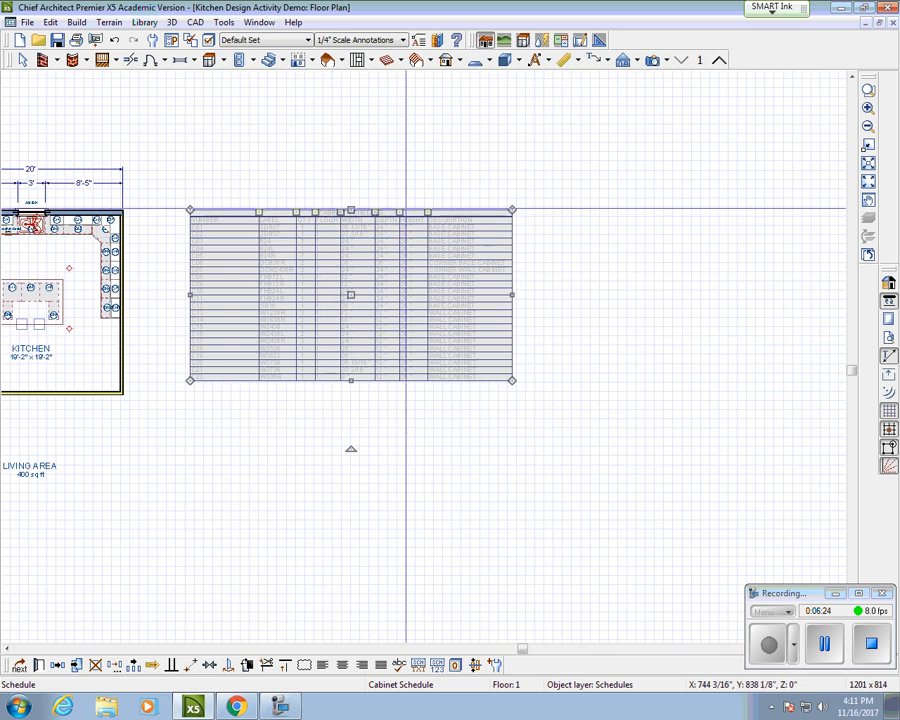
scroll(406, 207, "down", 2)
scroll(405, 263, "up", 2)
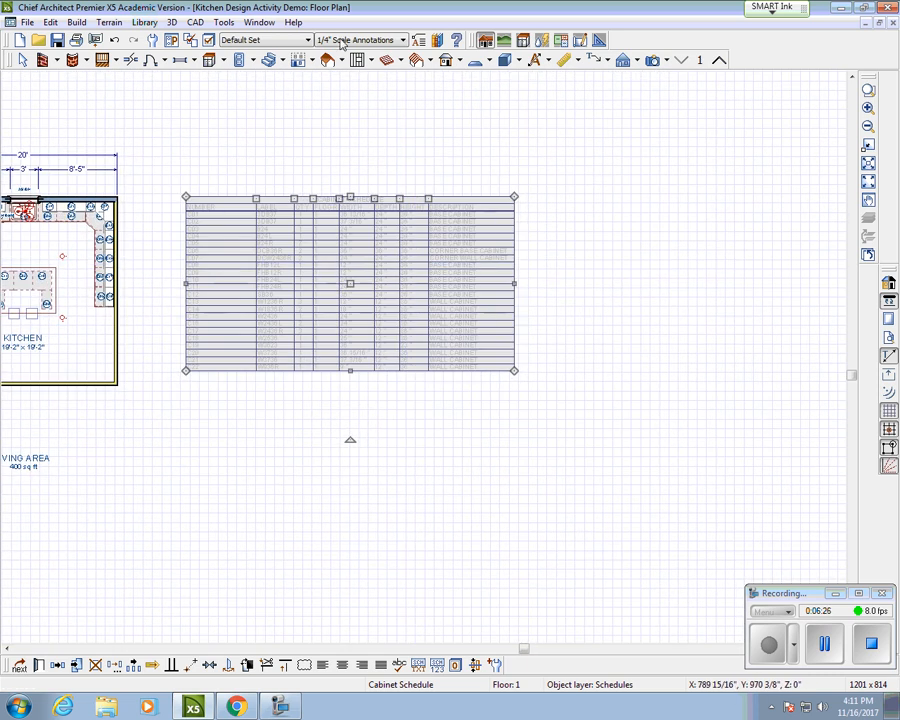
left_click(29, 22)
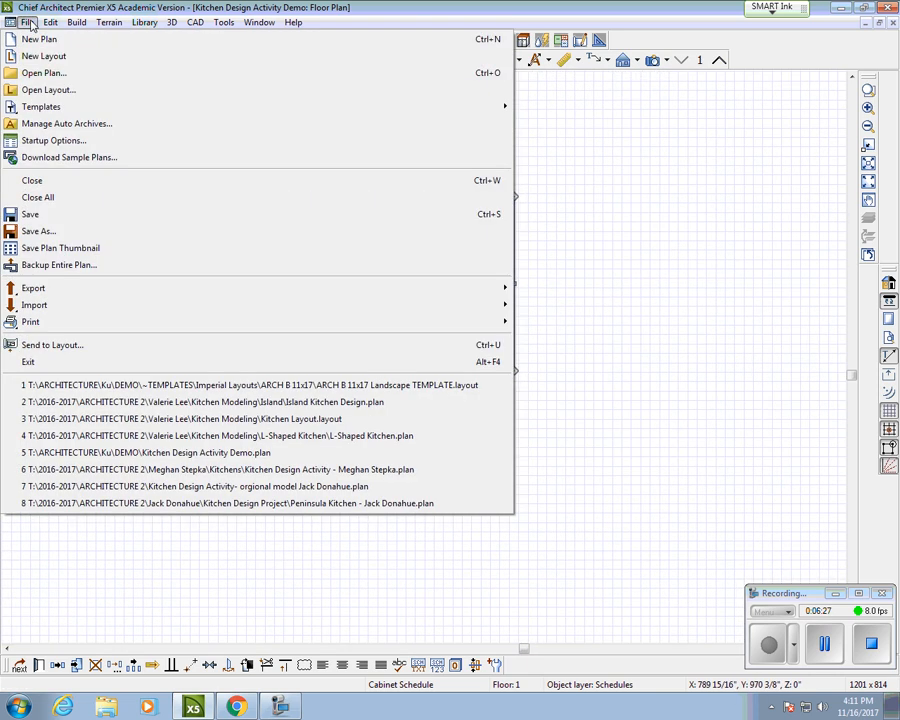
Step: Send the floor plan with its cabinet schedule to the layout page
left_click(83, 351)
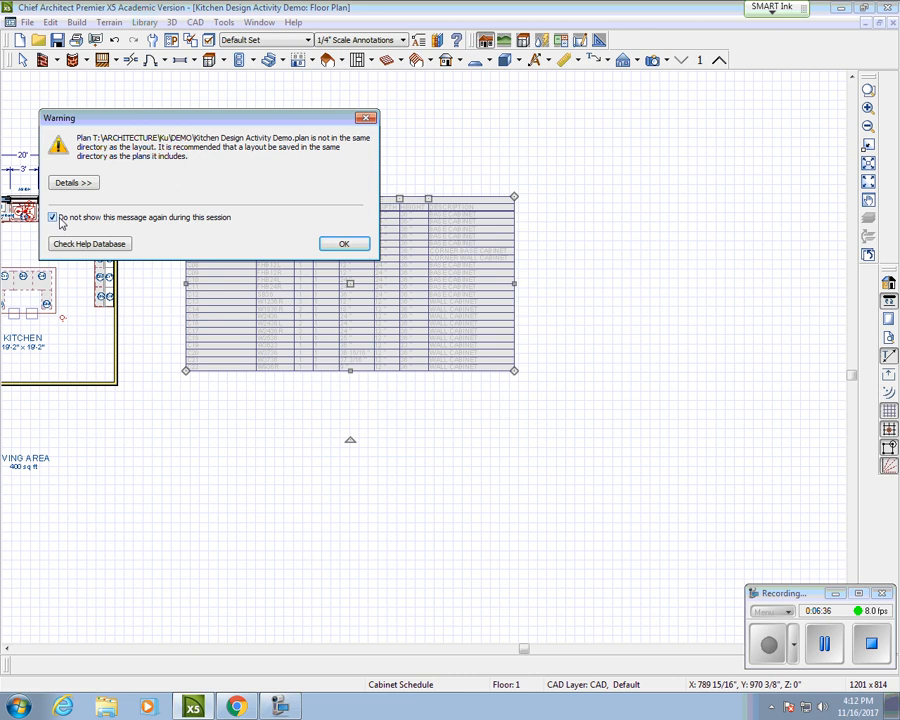
left_click(343, 245)
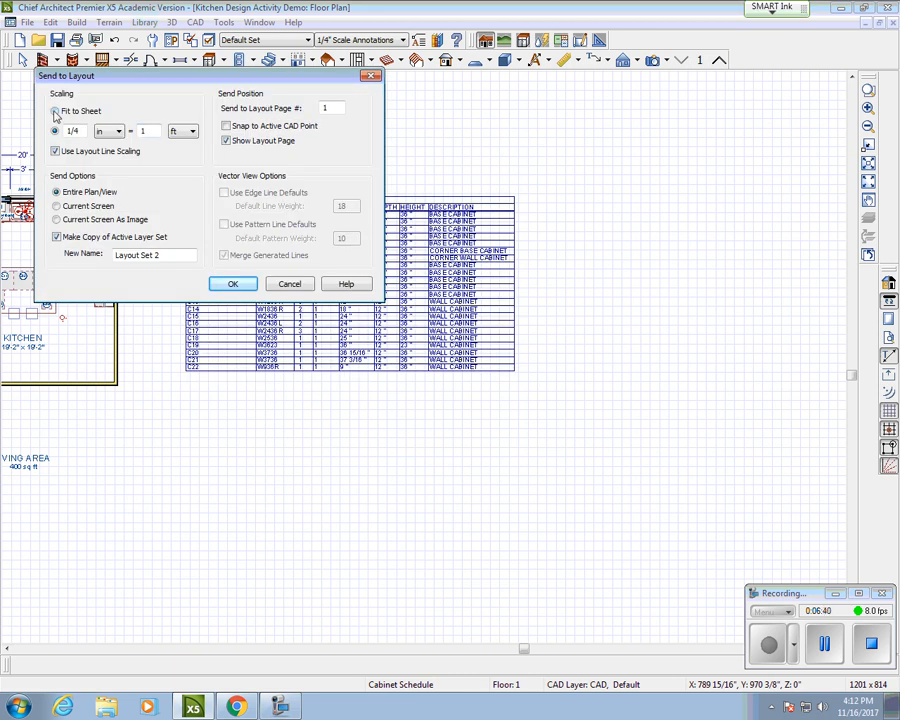
left_click(233, 285)
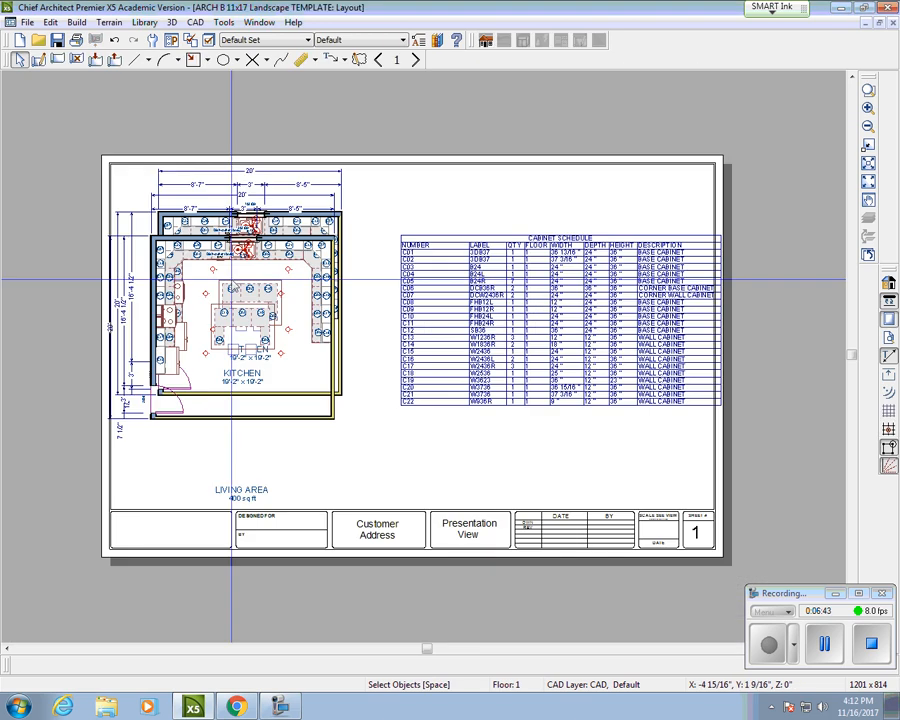
Step: Crop the schedule box's left and bottom edges in to just the table
left_click(537, 332)
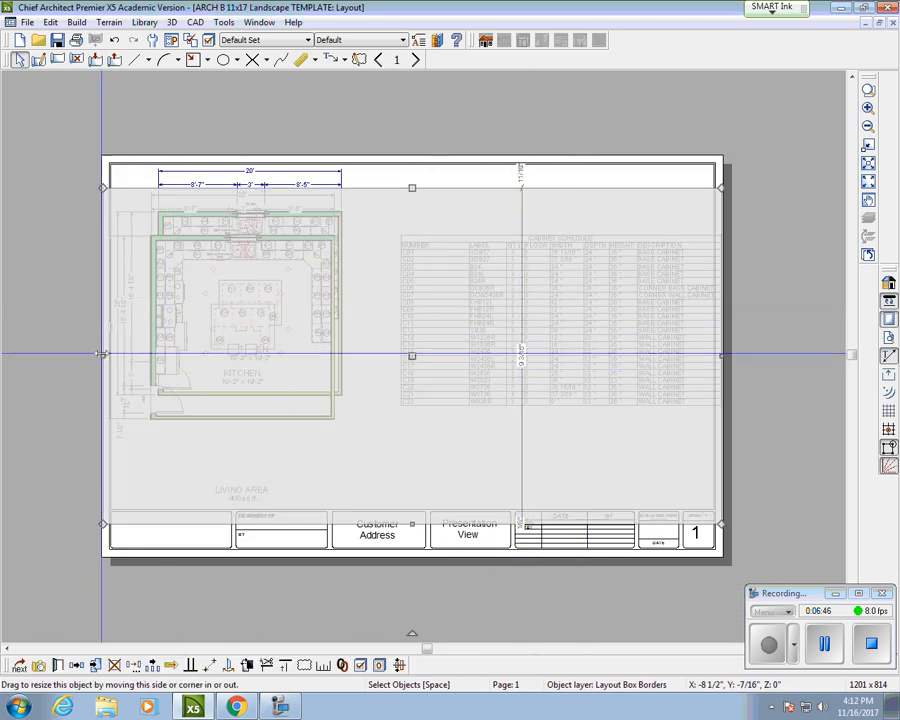
left_click_drag(103, 355, 393, 355)
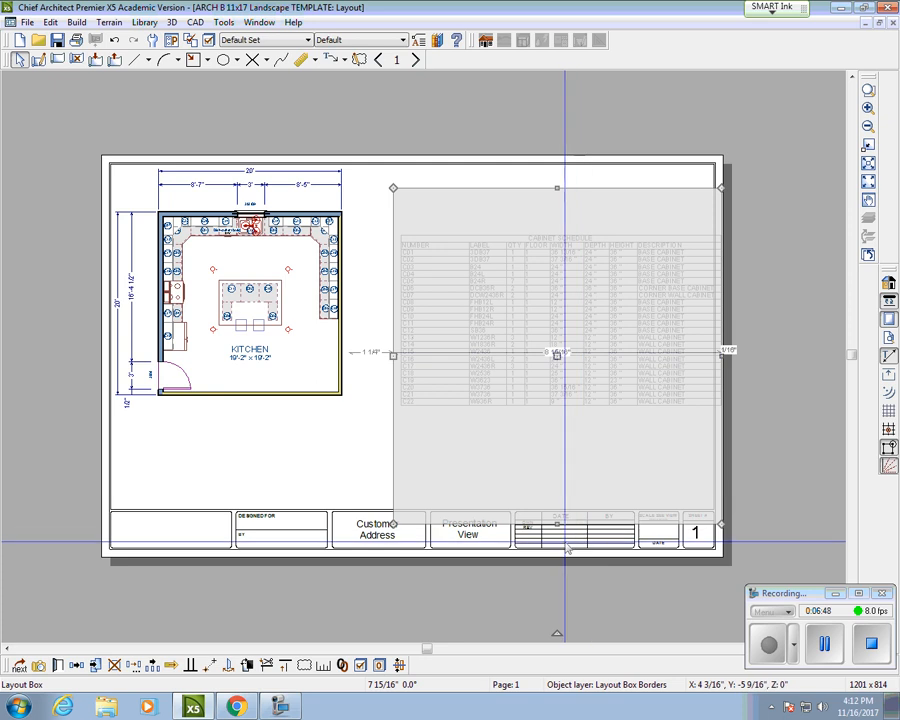
left_click_drag(557, 523, 557, 415)
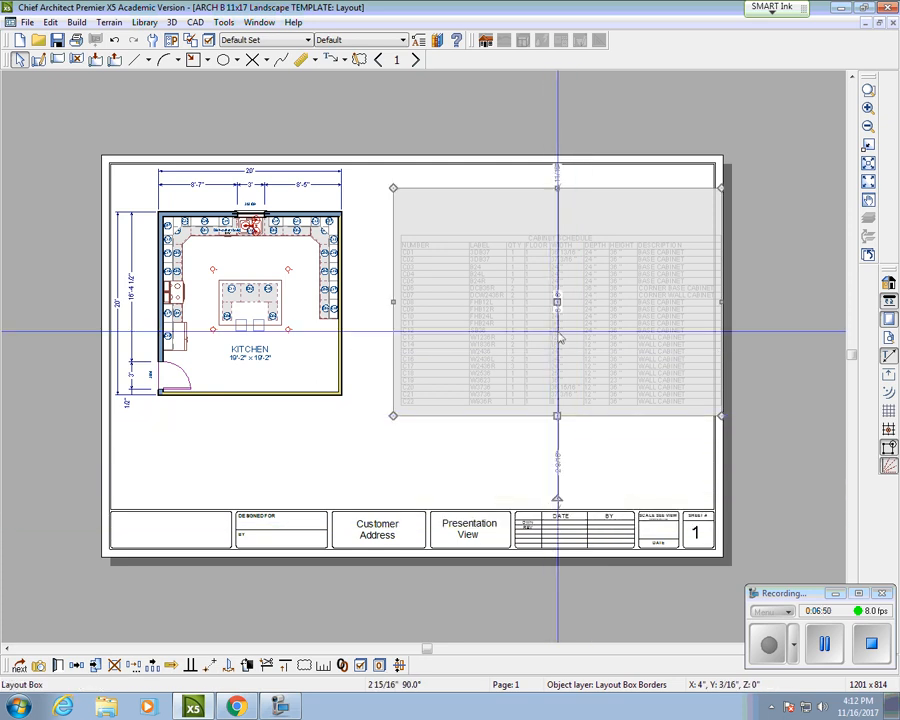
left_click(560, 213)
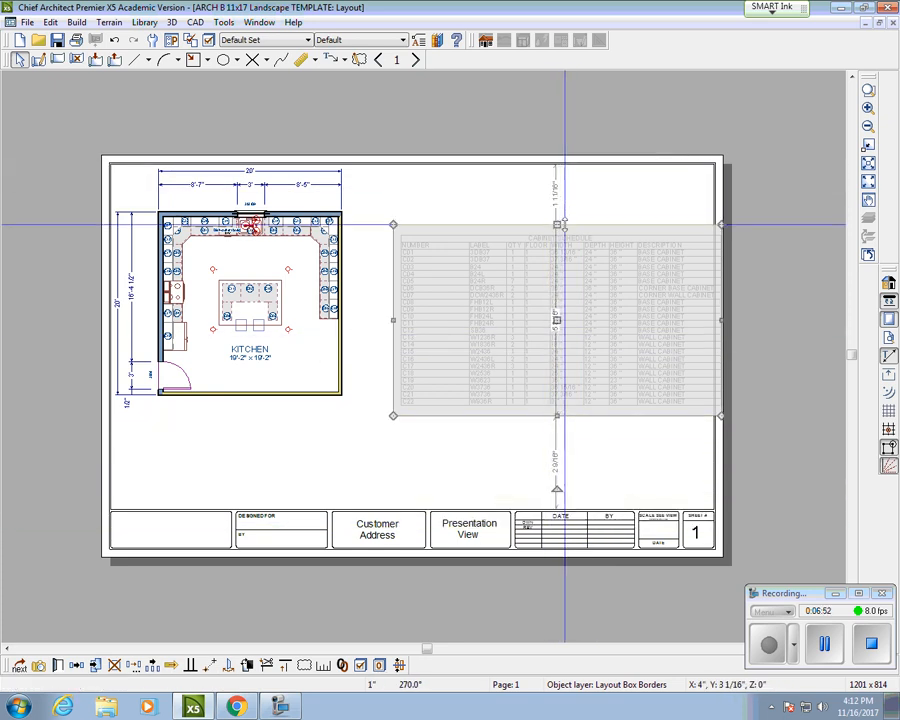
Step: From the floor plan, send the cabinet schedule to the layout again at a smaller scale
double_click(558, 323)
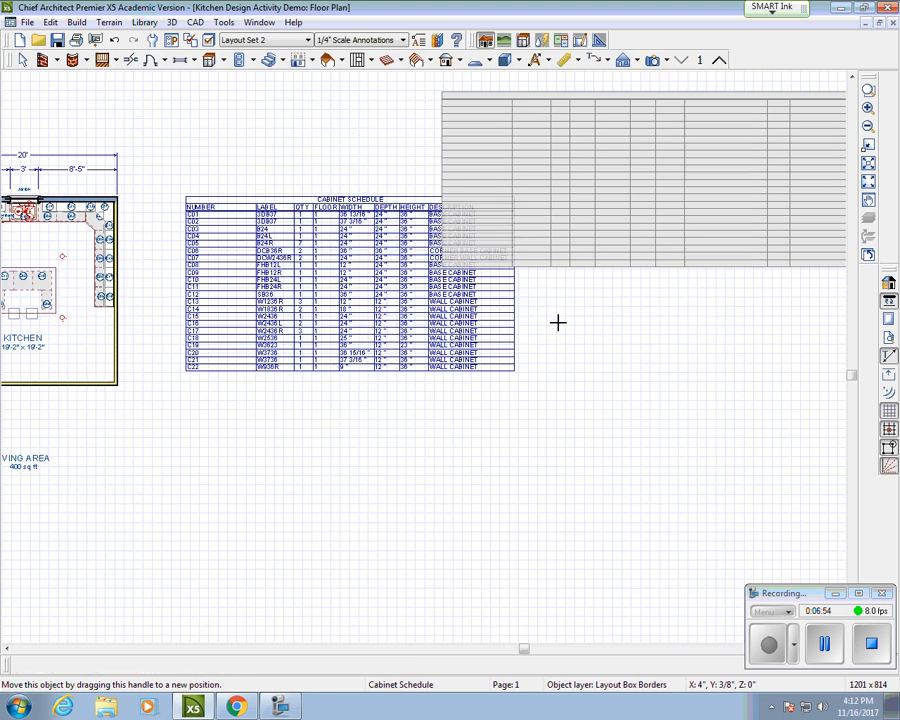
right_click(332, 445)
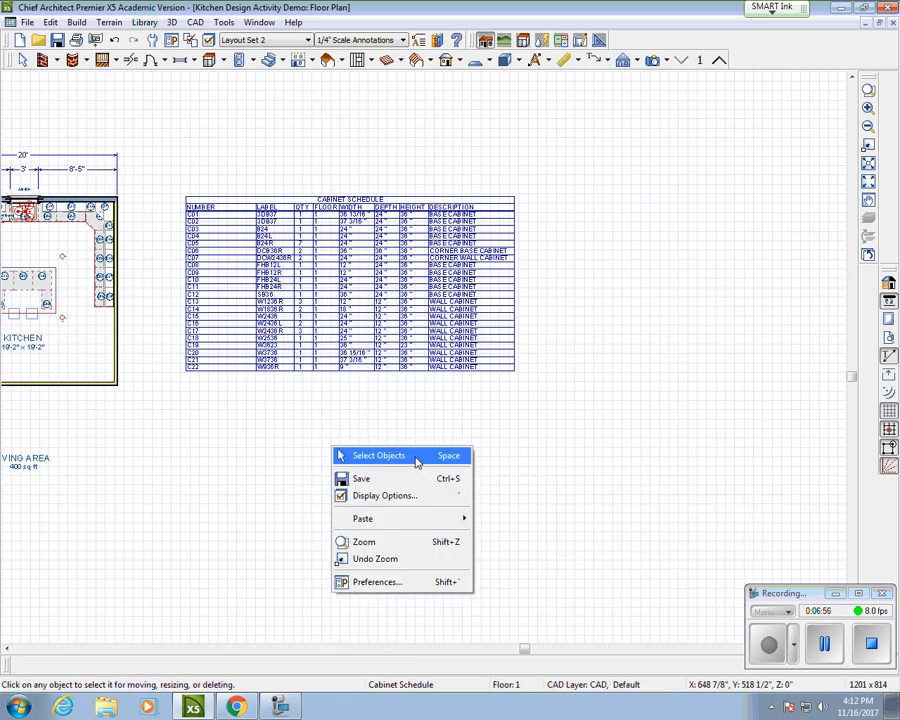
left_click(418, 456)
left_click(352, 278)
left_click(27, 22)
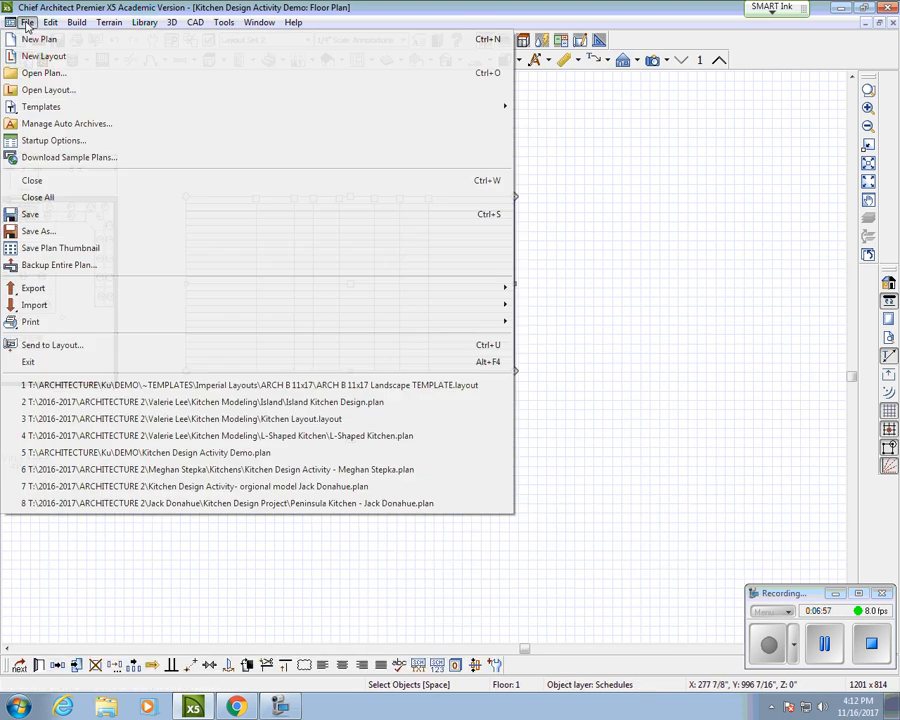
left_click(87, 345)
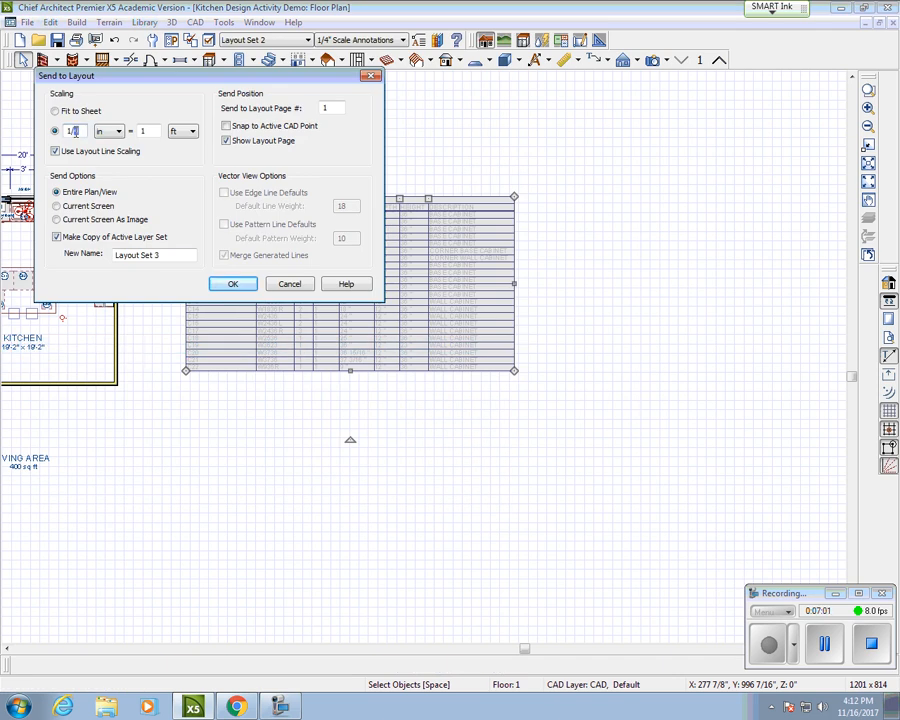
left_click(232, 285)
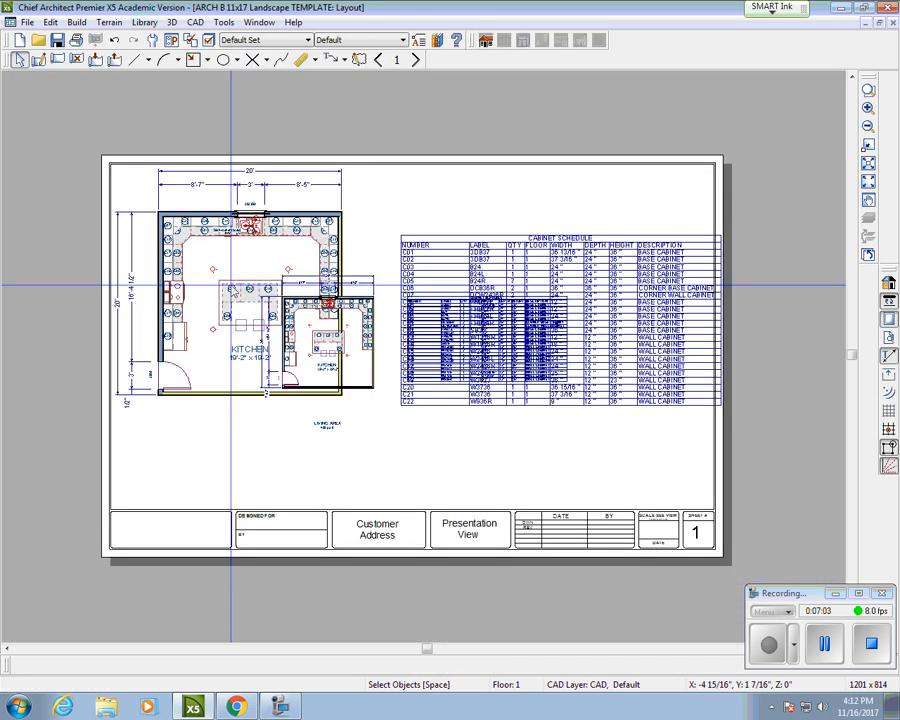
Step: Delete the old oversized cabinet schedule from the sheet
left_click(593, 268)
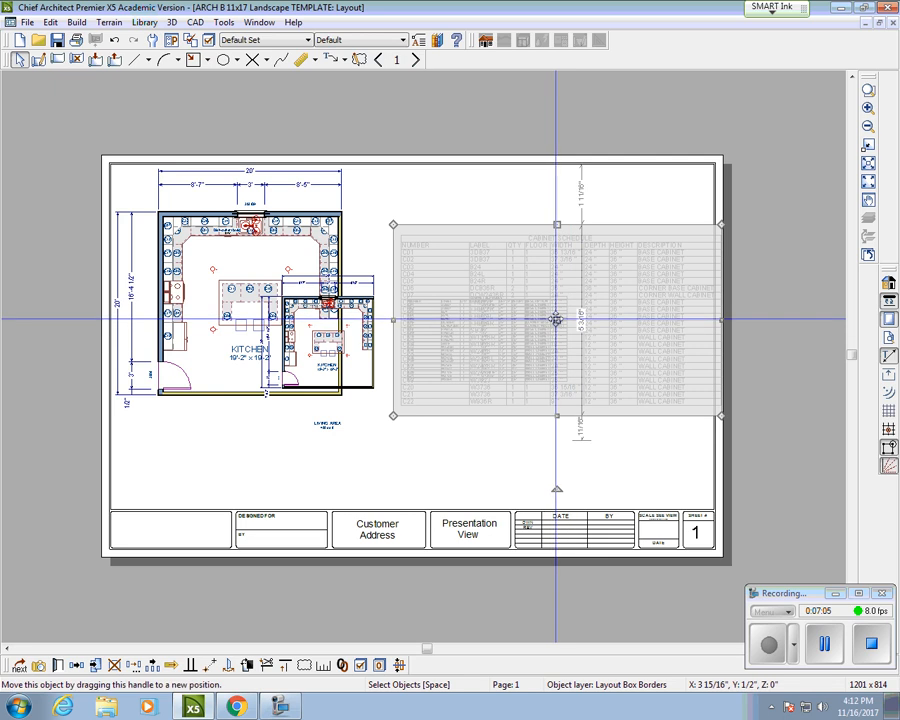
left_click_drag(557, 320, 577, 211)
left_click(482, 354)
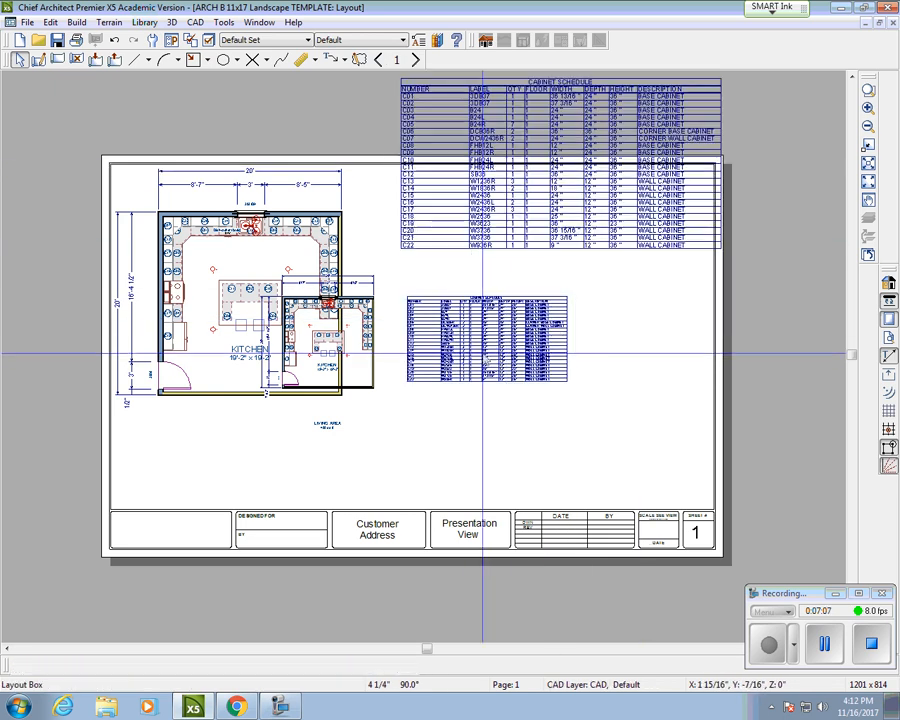
left_click(550, 135)
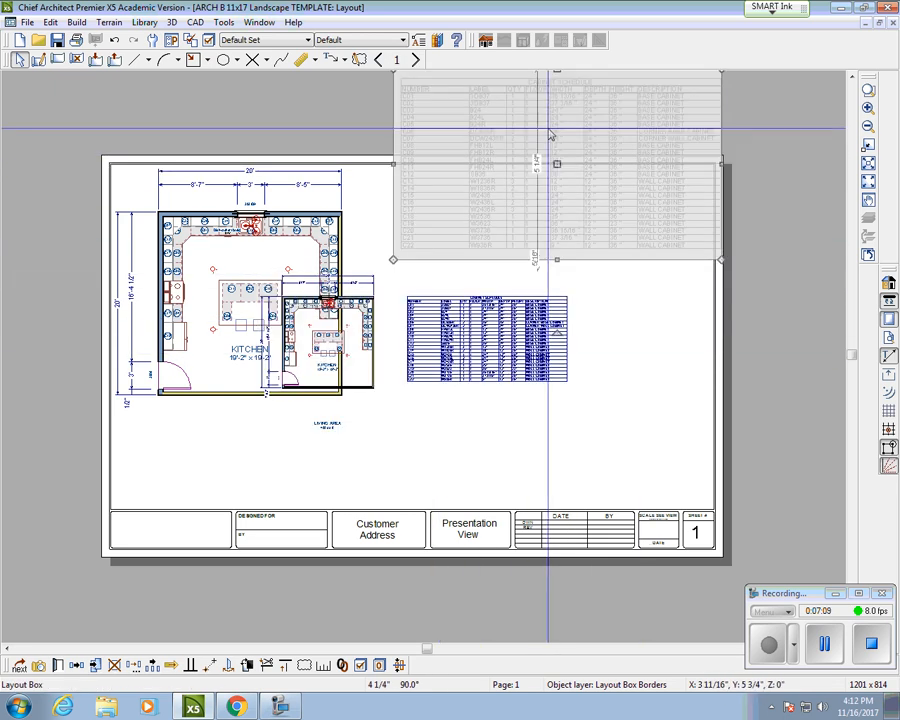
key("Delete")
Step: Crop the new box to just the schedule and move it beneath the kitchen plan
left_click(398, 356)
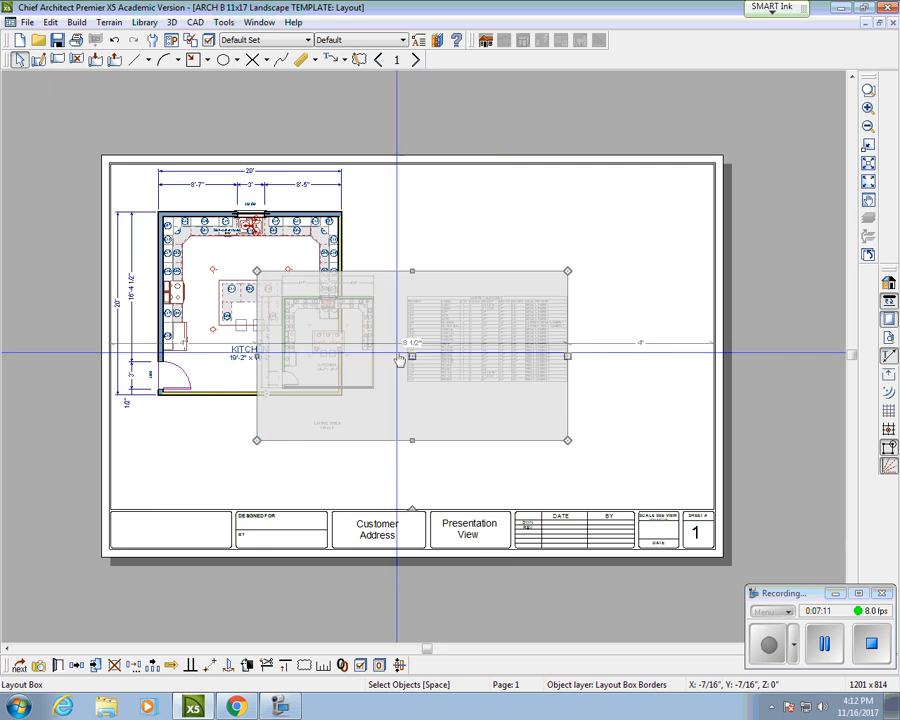
left_click_drag(260, 354, 395, 355)
left_click_drag(481, 439, 482, 390)
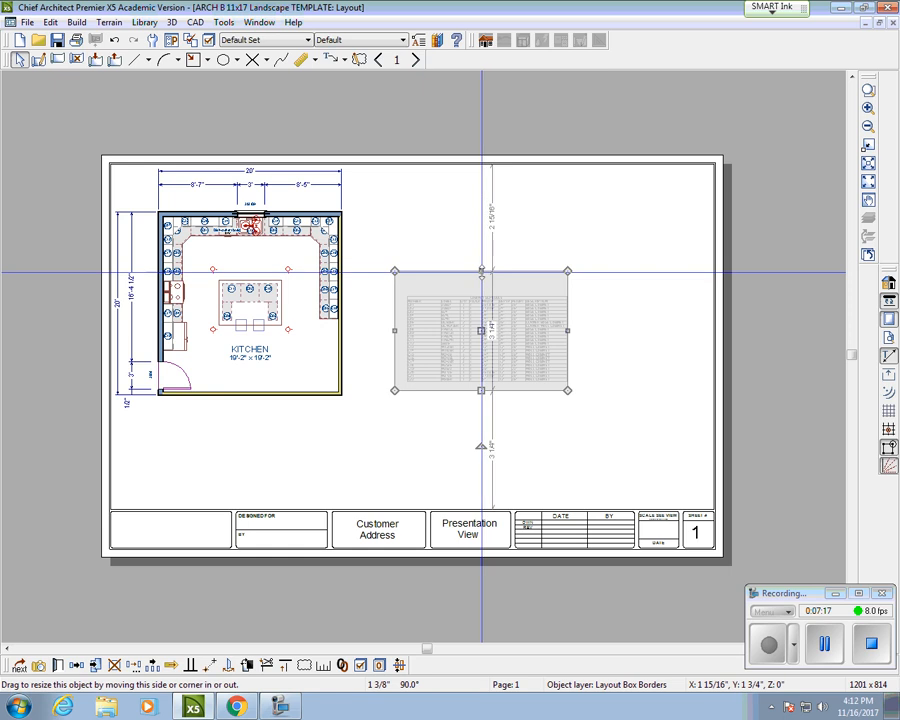
left_click_drag(482, 270, 481, 281)
left_click_drag(567, 335, 589, 335)
left_click_drag(491, 336, 247, 444)
left_click(445, 445)
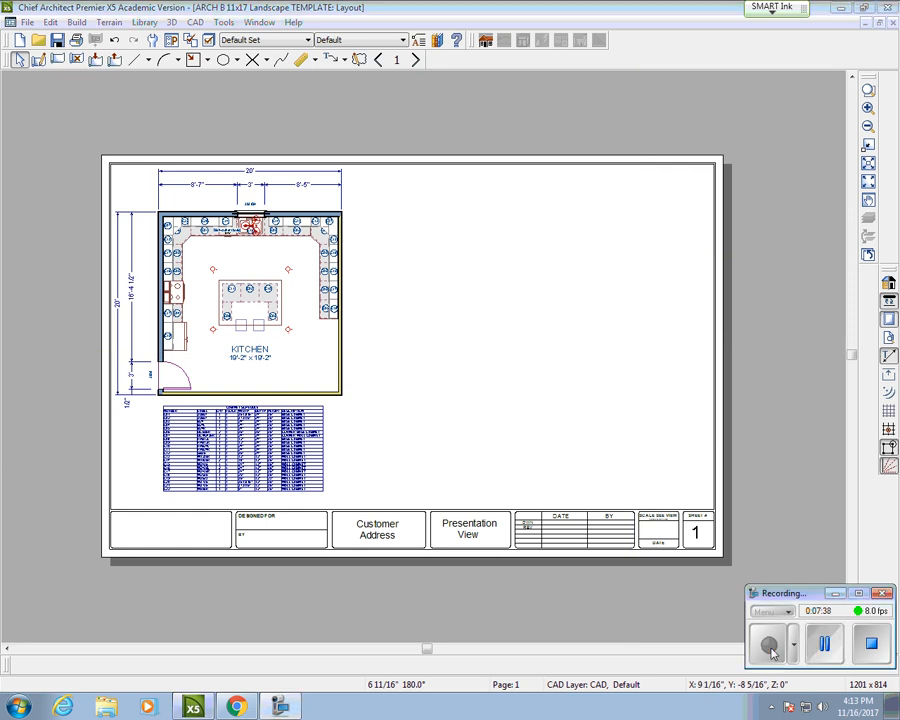
Step: In the floor plan, draw a Wall Elevation camera aimed at the kitchen's top sink wall
left_click(866, 19)
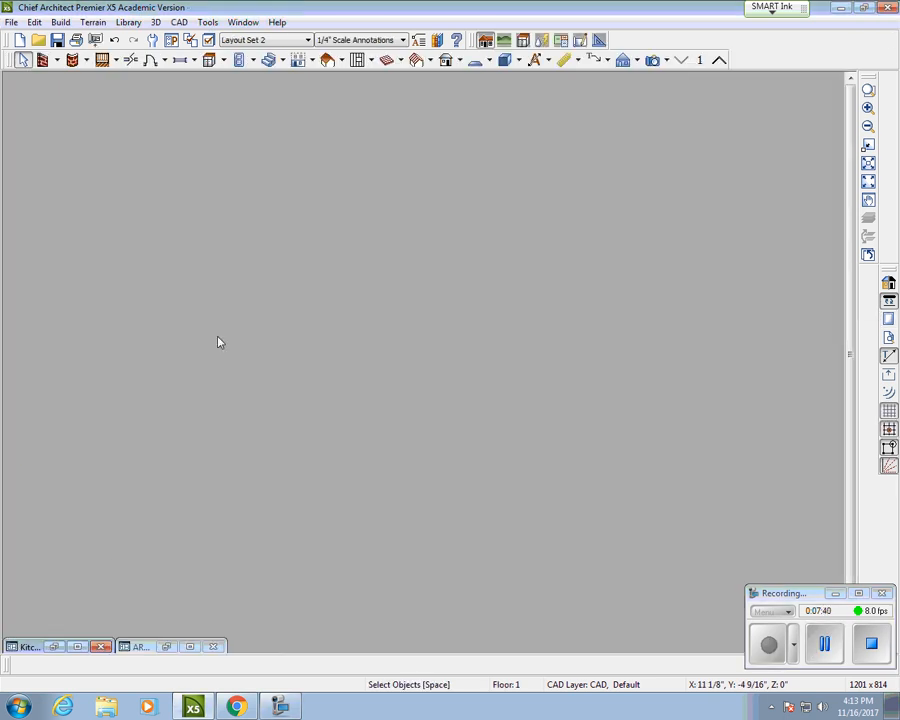
left_click(53, 647)
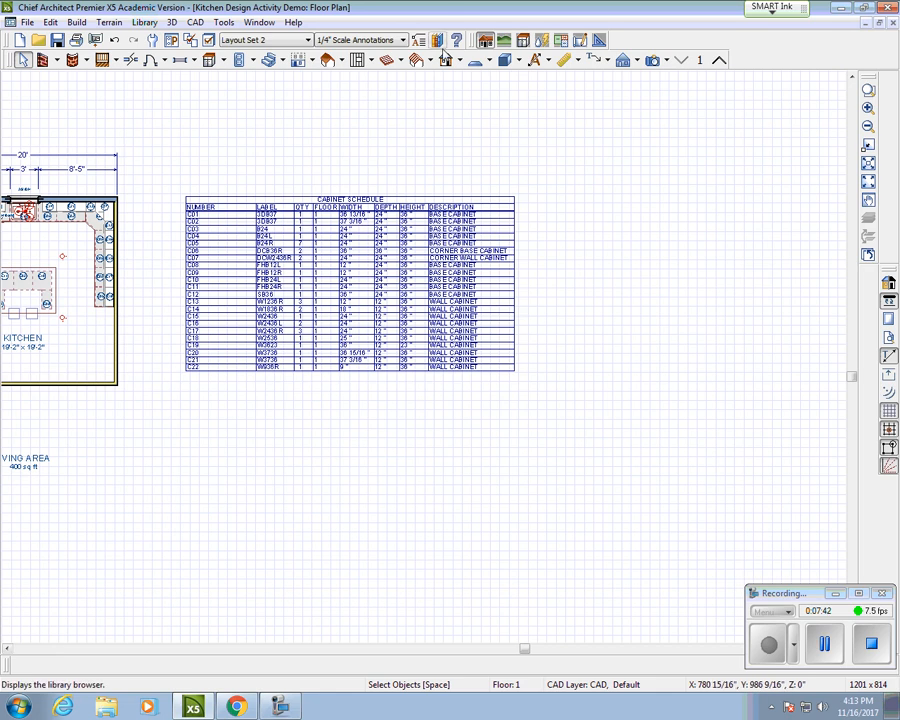
middle_click_drag(124, 256, 361, 273)
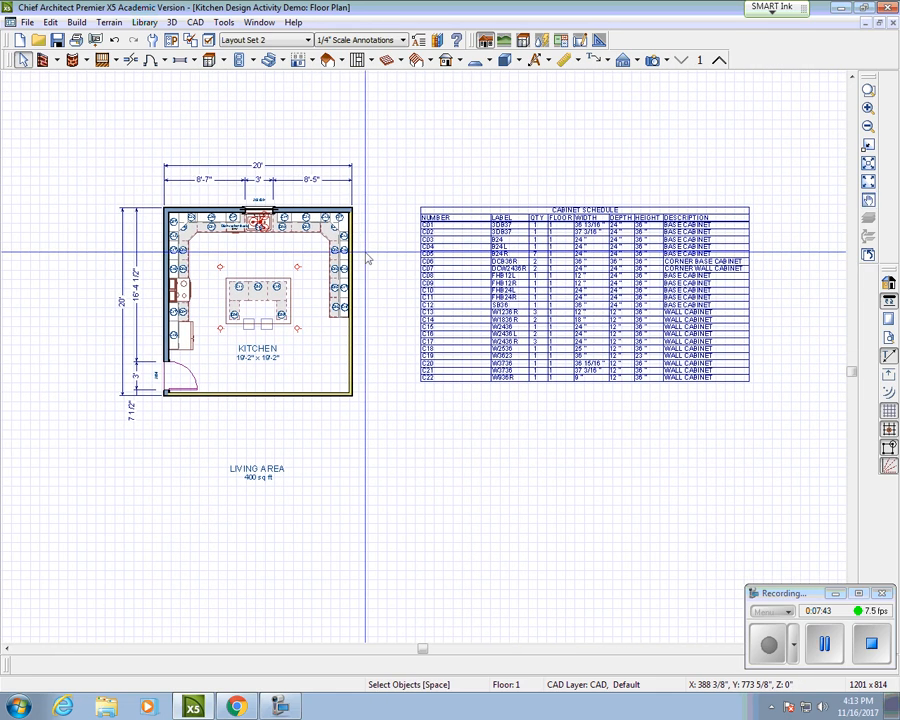
left_click(636, 62)
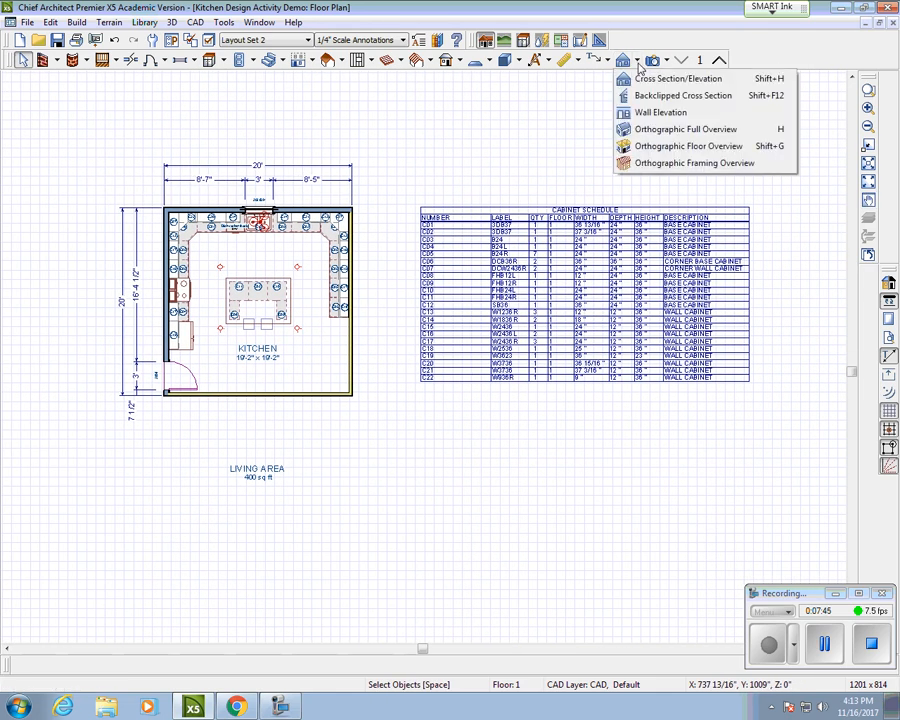
left_click(665, 113)
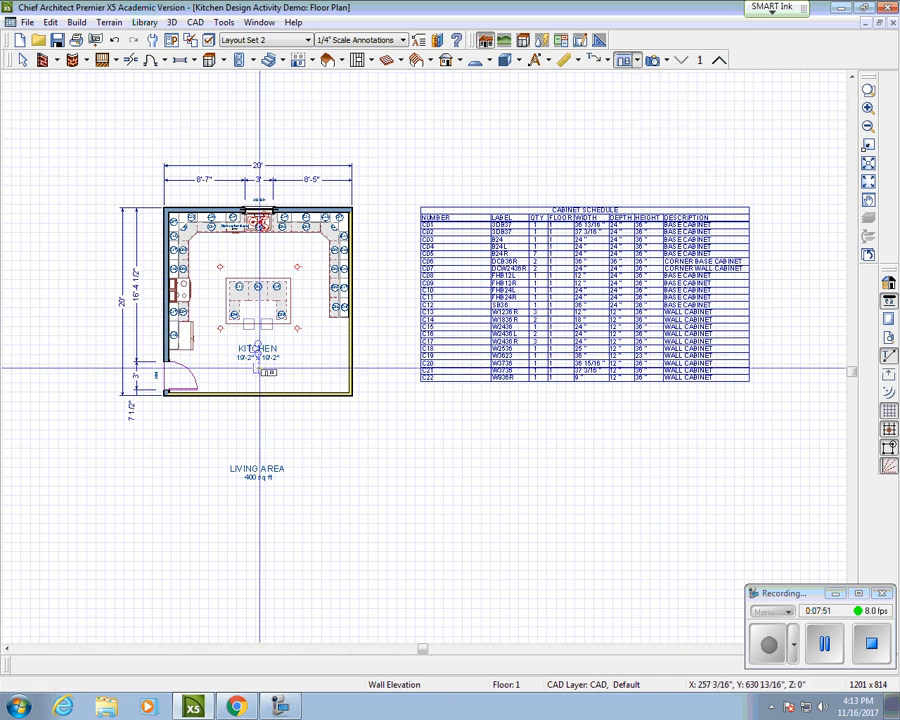
left_click_drag(259, 368, 257, 304)
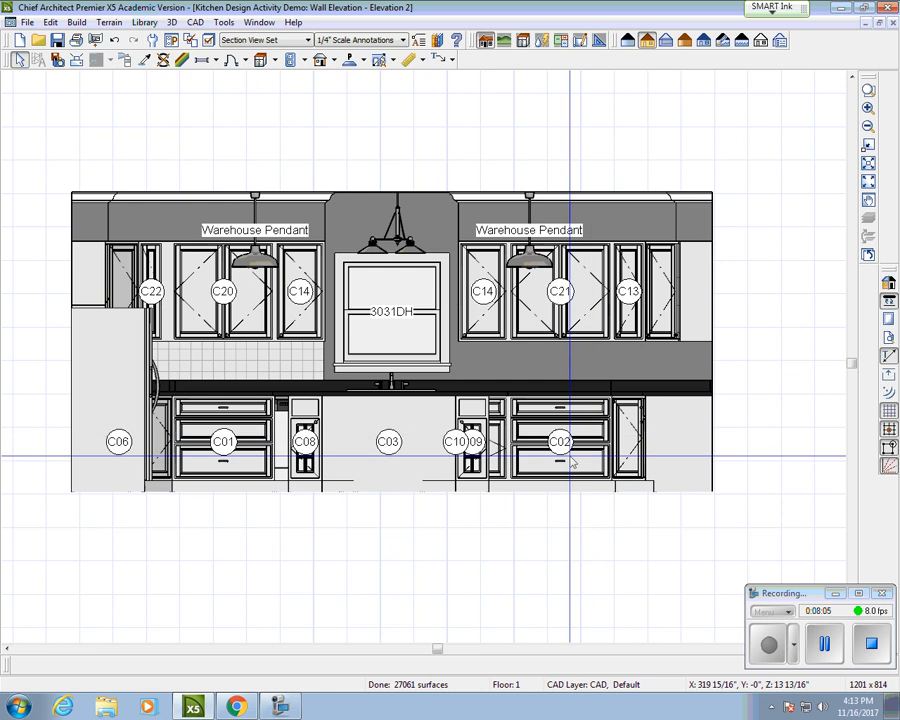
left_click(30, 23)
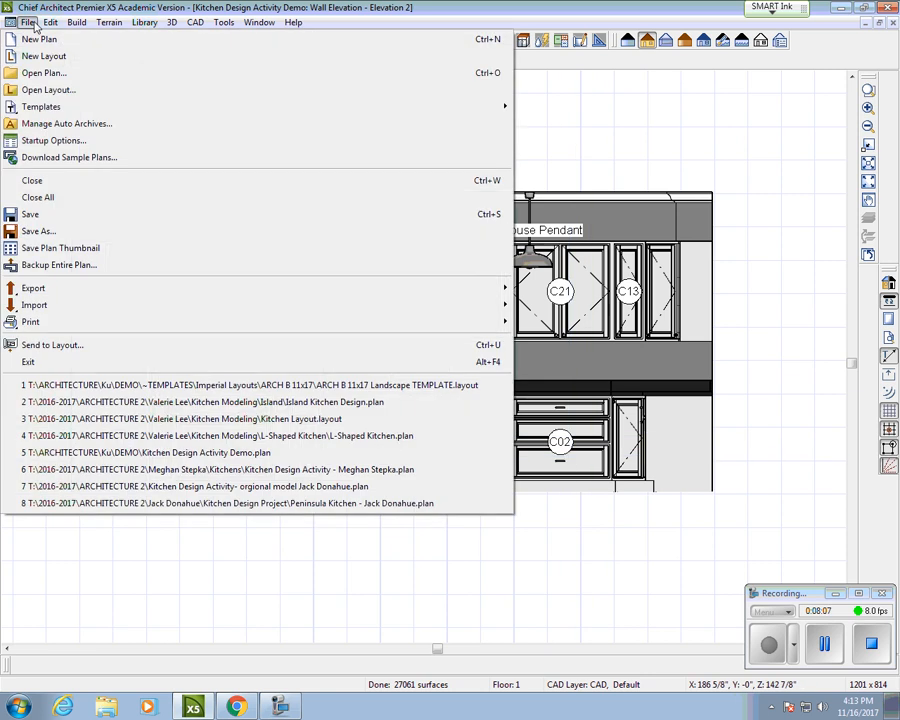
left_click(92, 345)
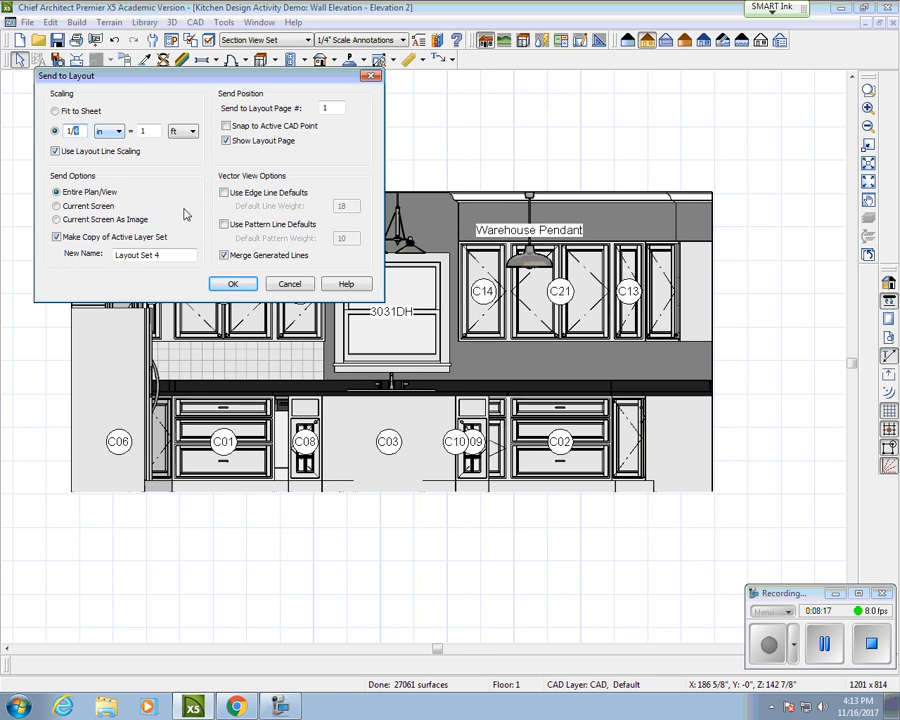
left_click(232, 285)
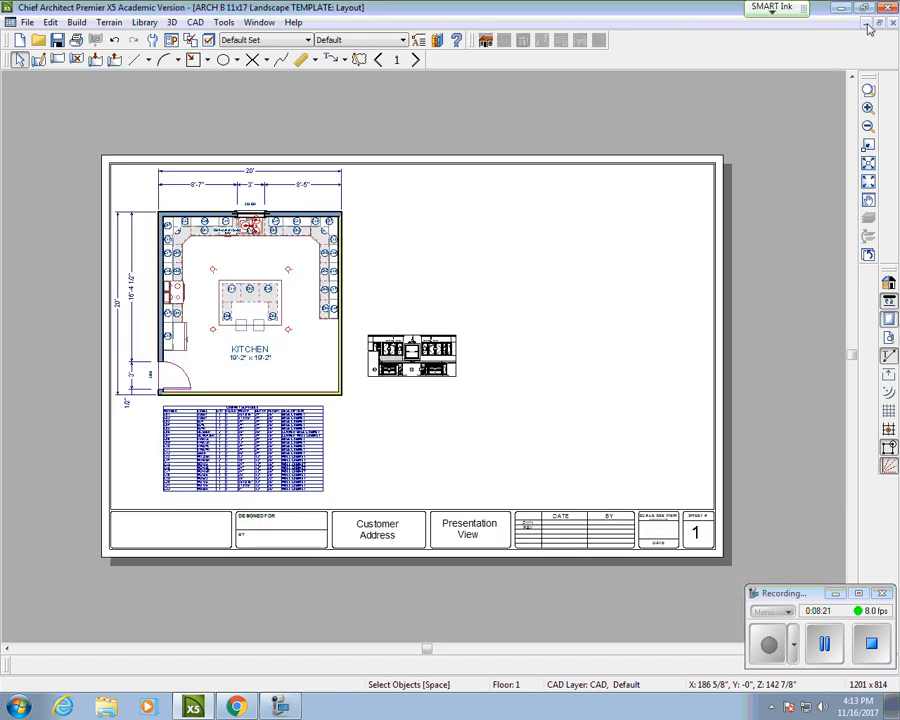
left_click(414, 356)
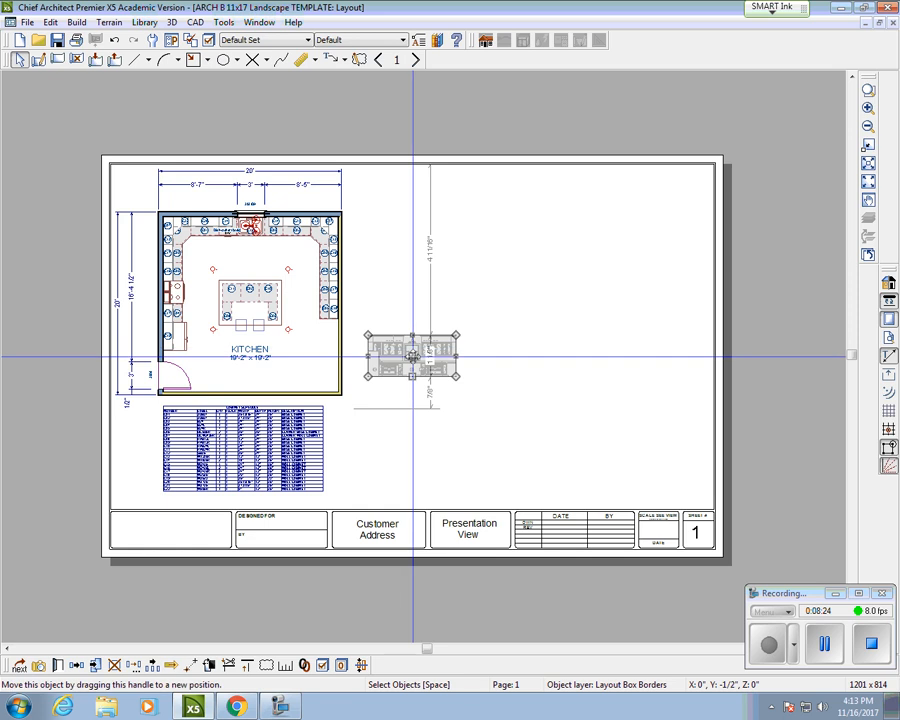
left_click_drag(410, 356, 410, 210)
scroll(494, 206, "up", 6)
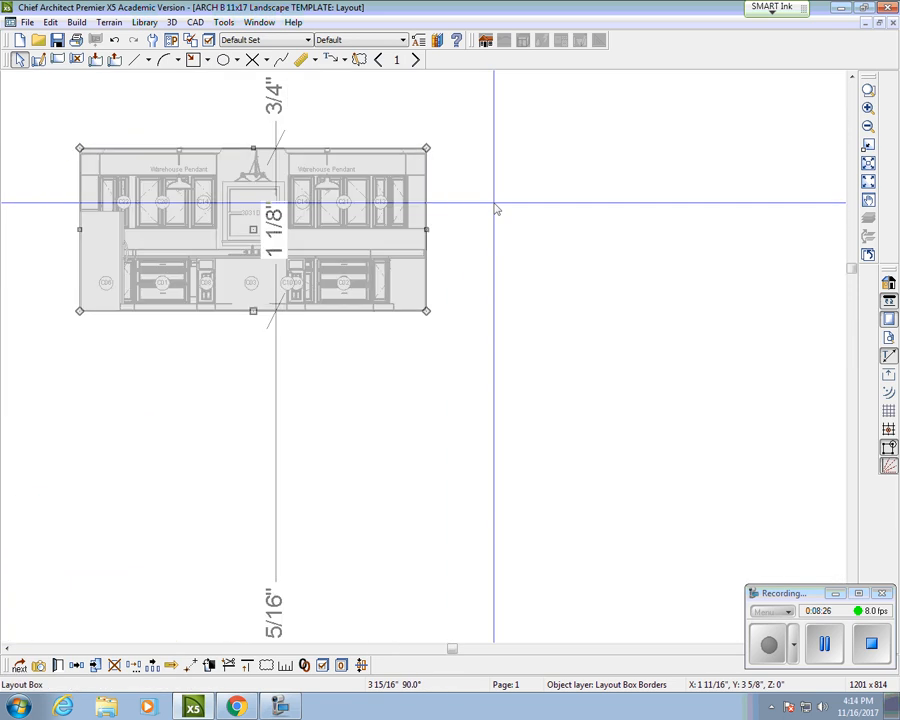
scroll(494, 206, "down", 6)
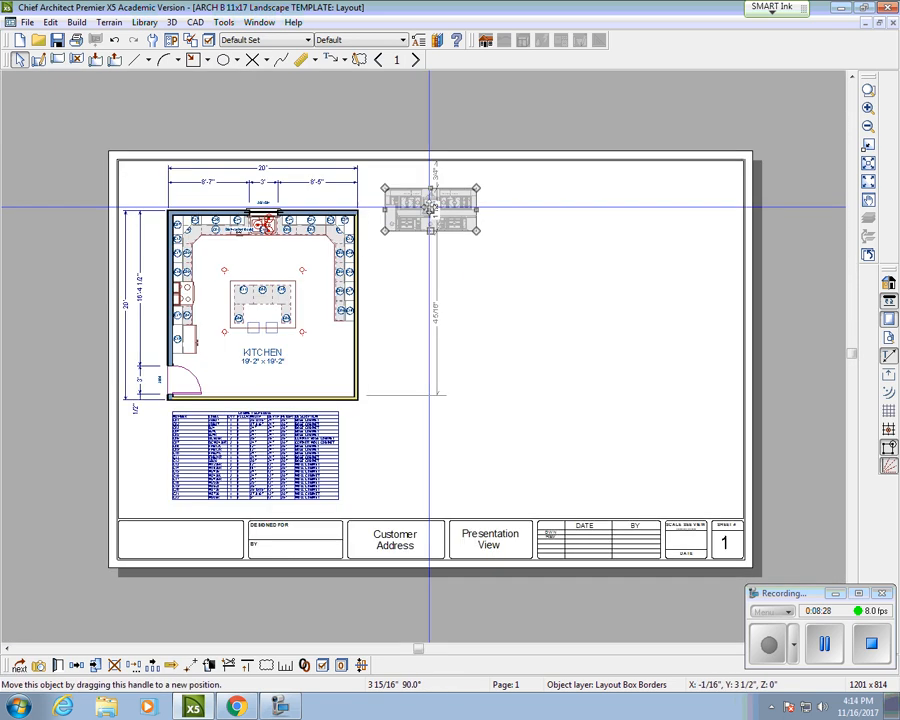
key("Delete")
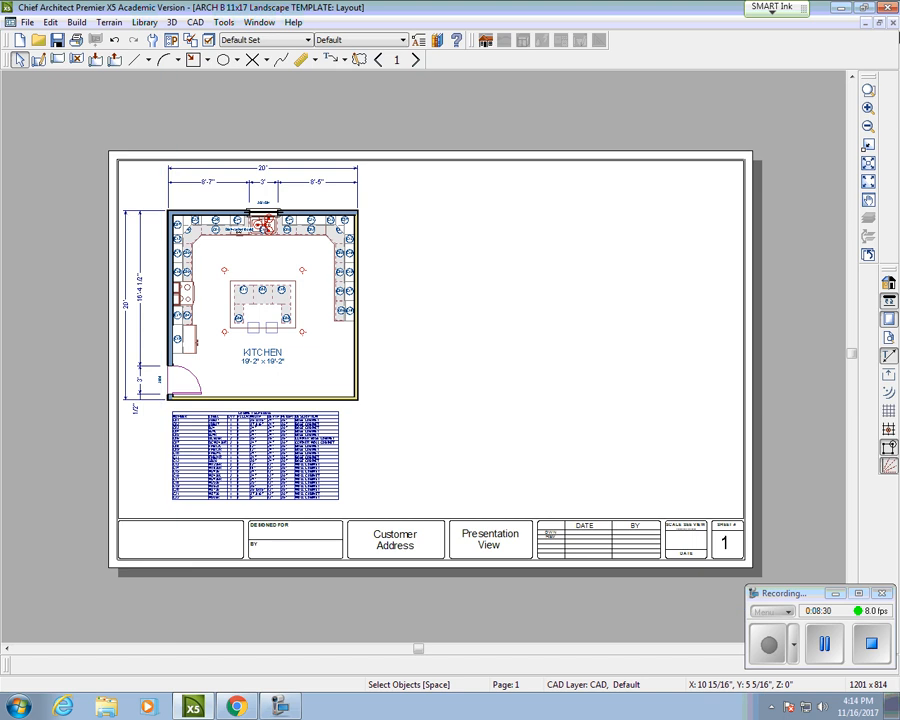
left_click(867, 23)
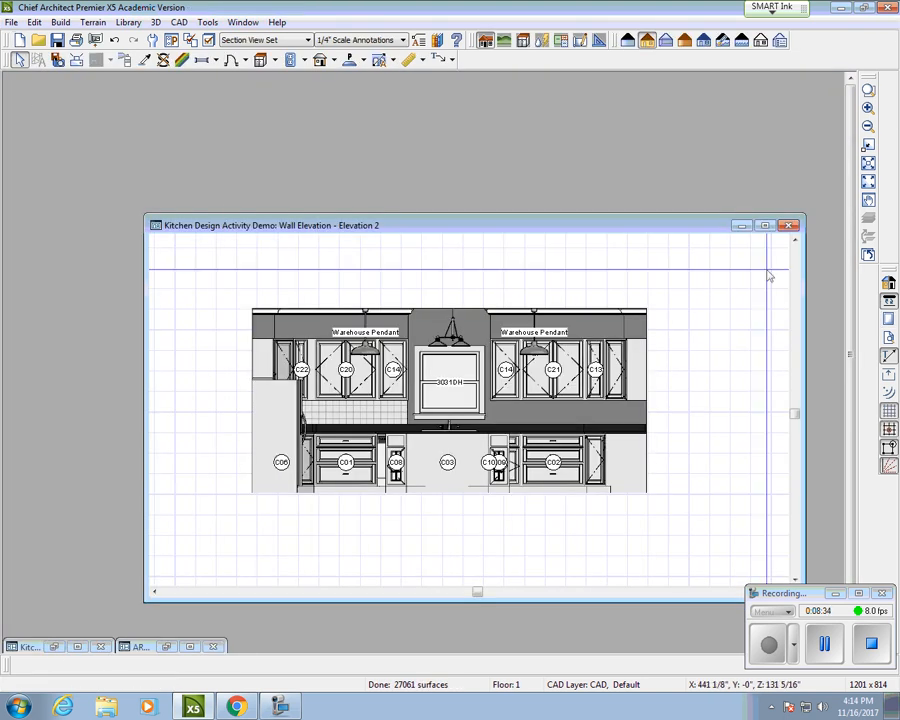
Step: Send Elevation 2 to the layout at 1/4" = 1' scale
left_click(9, 25)
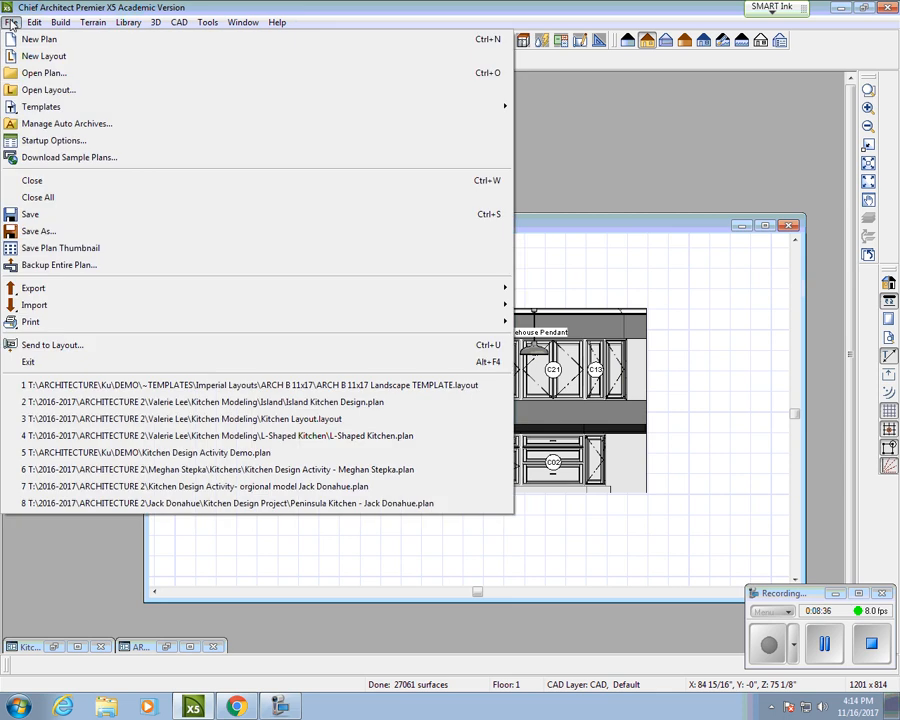
left_click(52, 346)
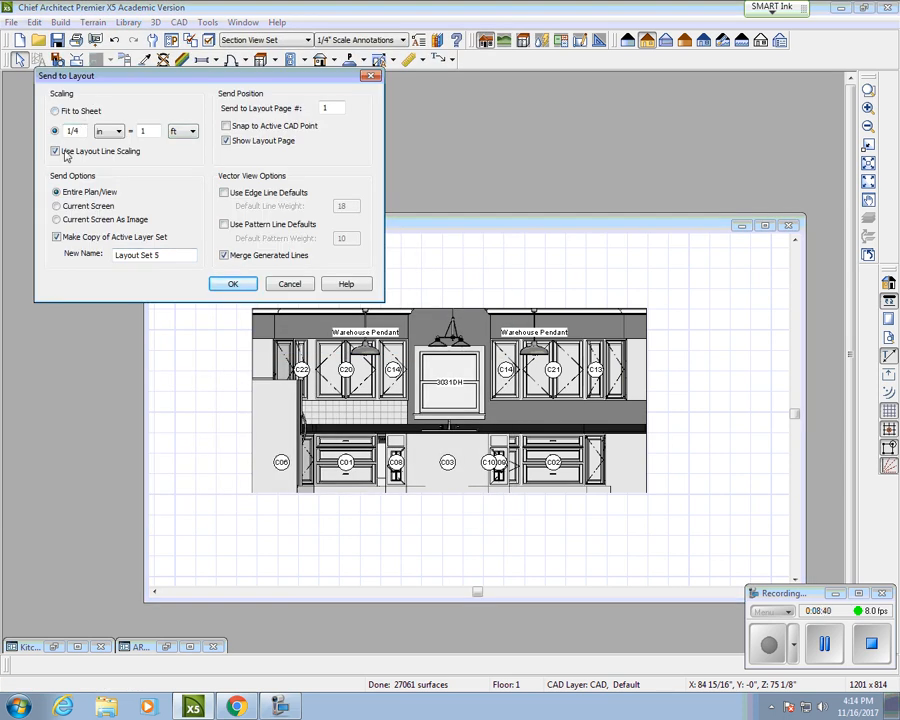
left_click(232, 283)
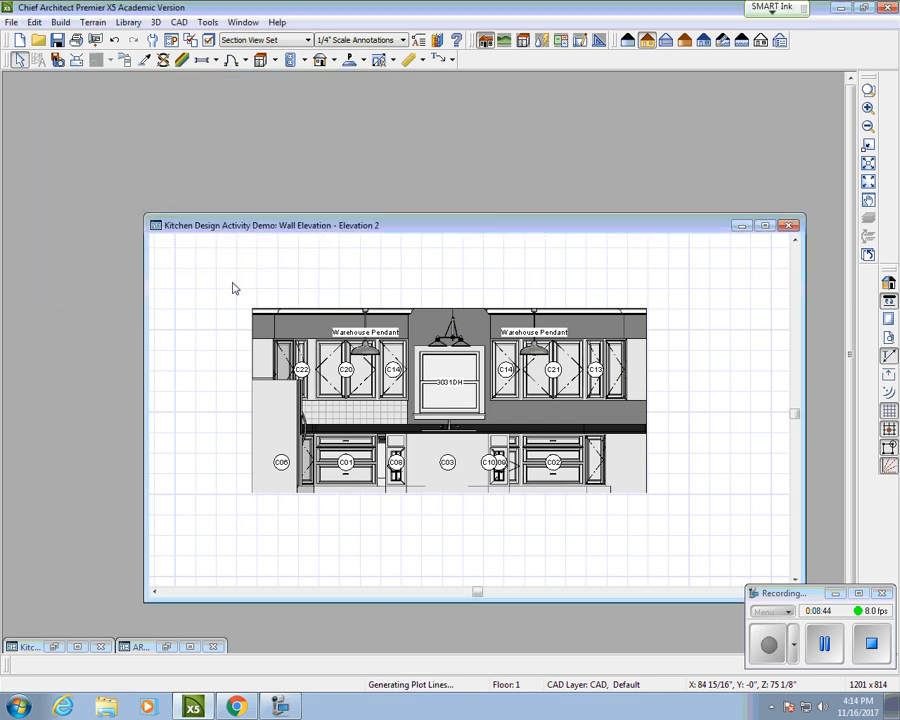
Step: Move the elevation view beside the kitchen plan on the ARCH B sheet, then return to Elevation 2
left_click(168, 648)
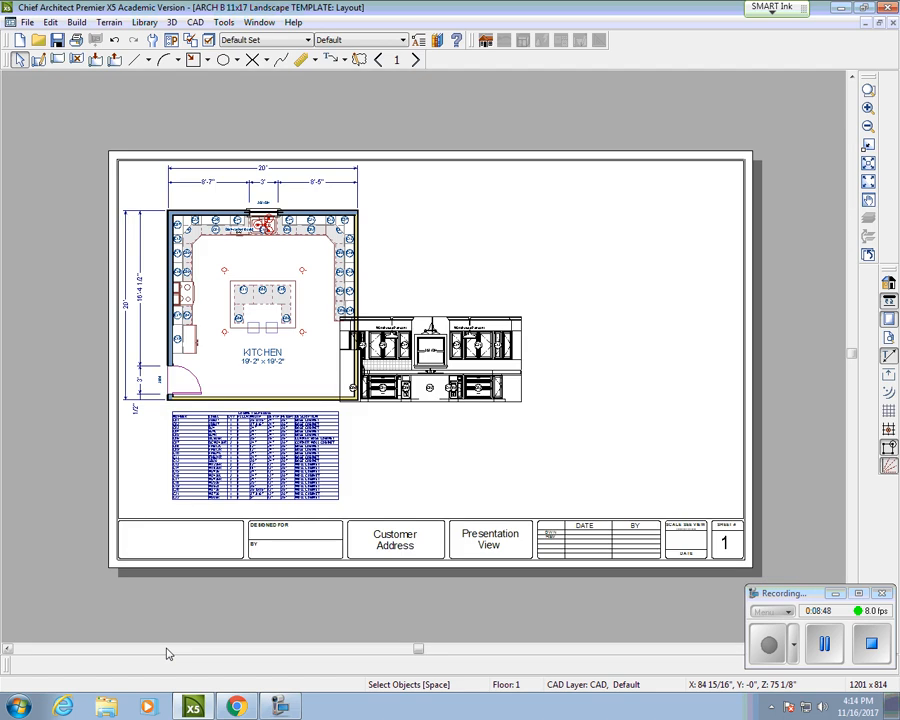
left_click(428, 357)
mouse_move(428, 357)
left_mouse_down()
mouse_move(486, 361)
mouse_move(488, 251)
mouse_move(468, 251)
left_mouse_up()
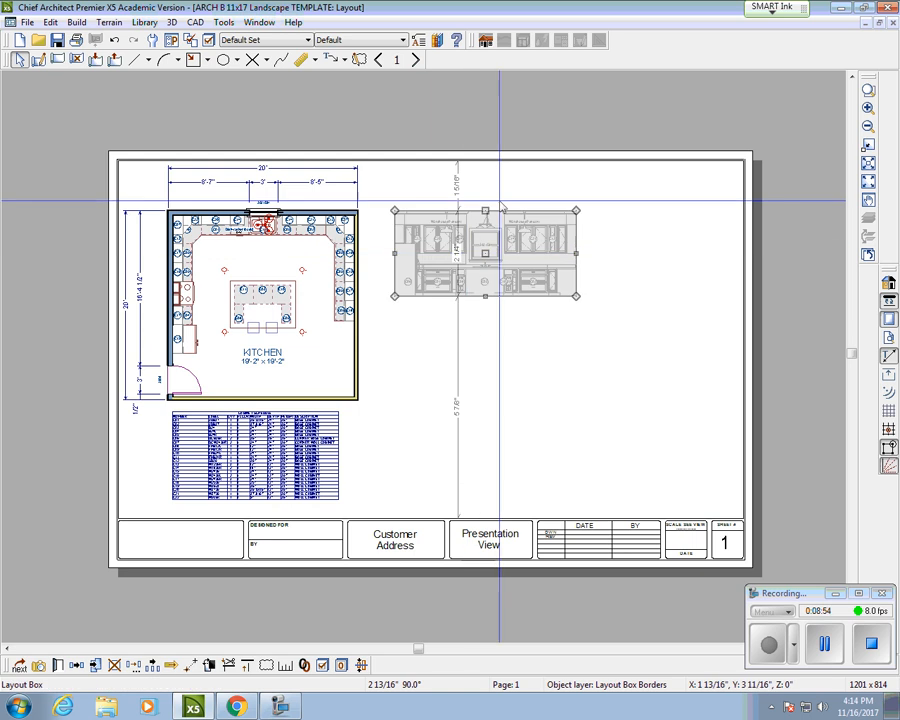
scroll(489, 354, "up", 5)
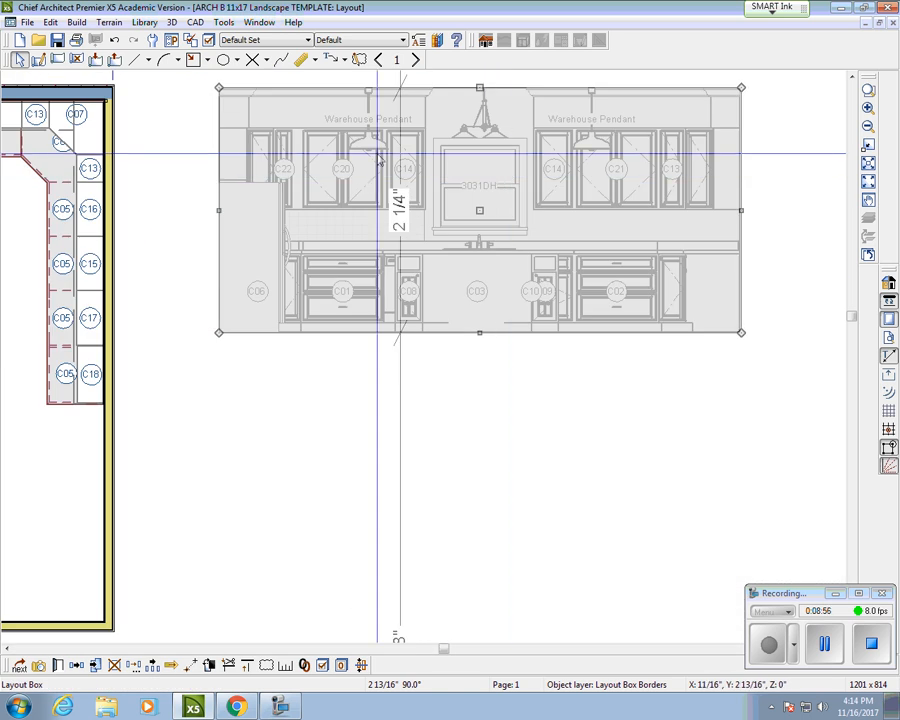
scroll(619, 186, "down", 5)
left_click(609, 312)
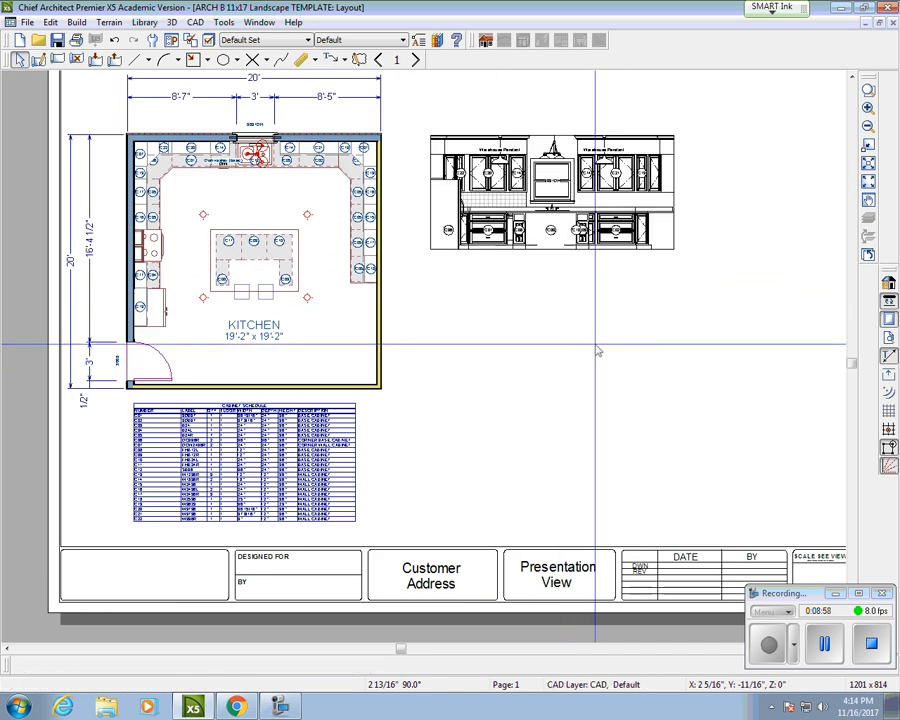
scroll(607, 316, "down", 2)
middle_click_drag(603, 314, 447, 361)
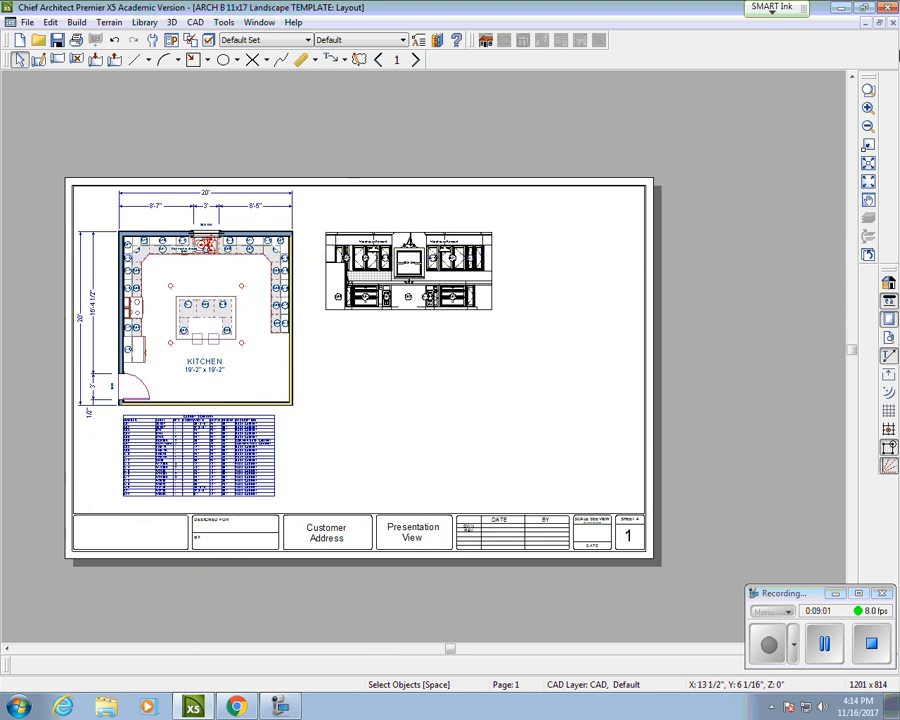
left_click(866, 23)
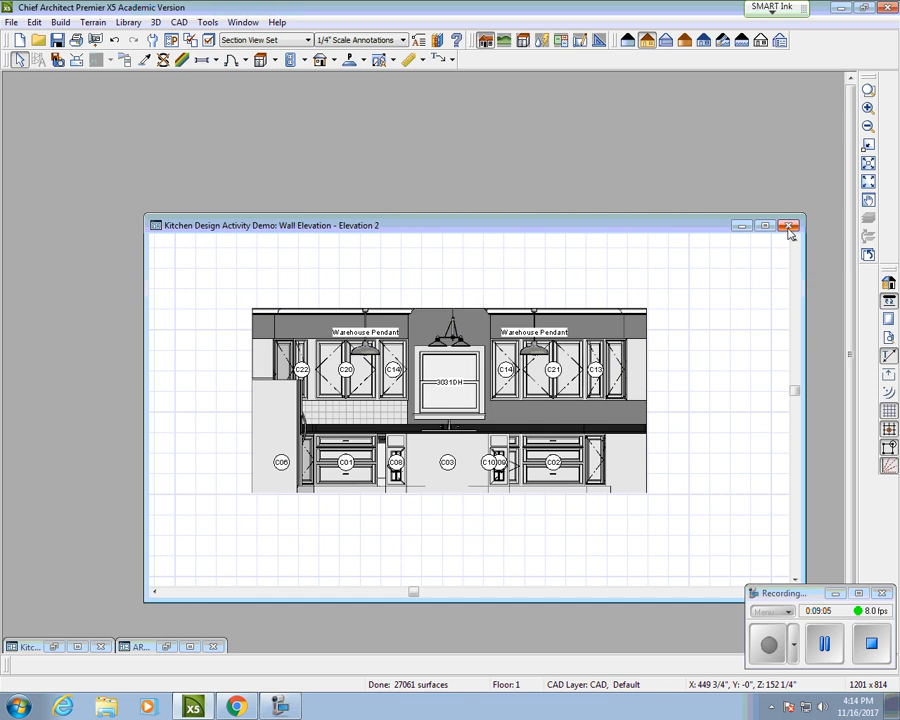
Step: Close Elevation 2 without updating and draw an elevation of the door and refrigerator wall
left_click(789, 226)
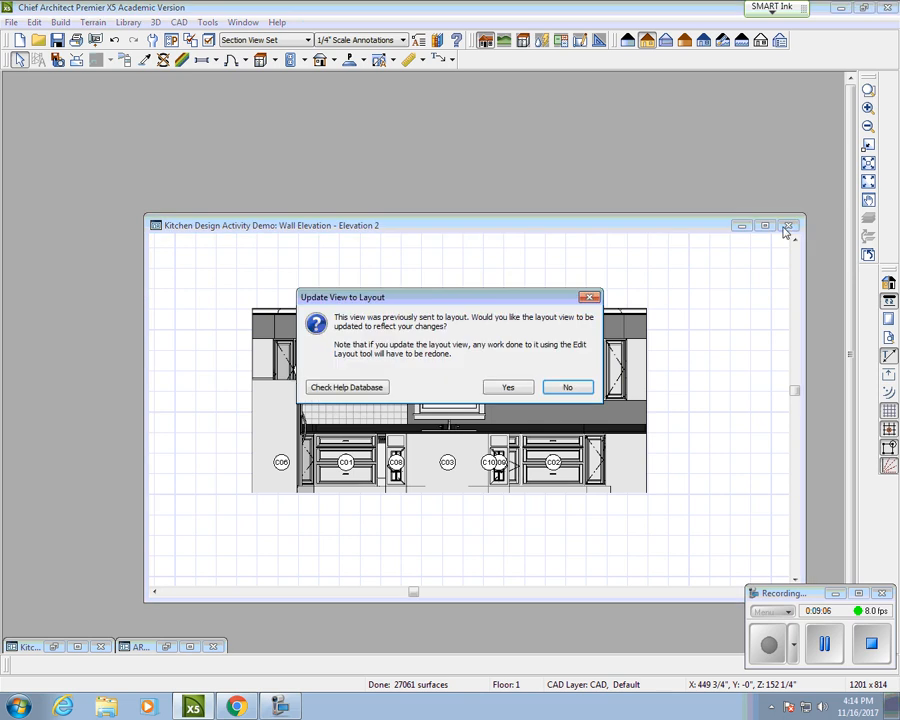
left_click(568, 388)
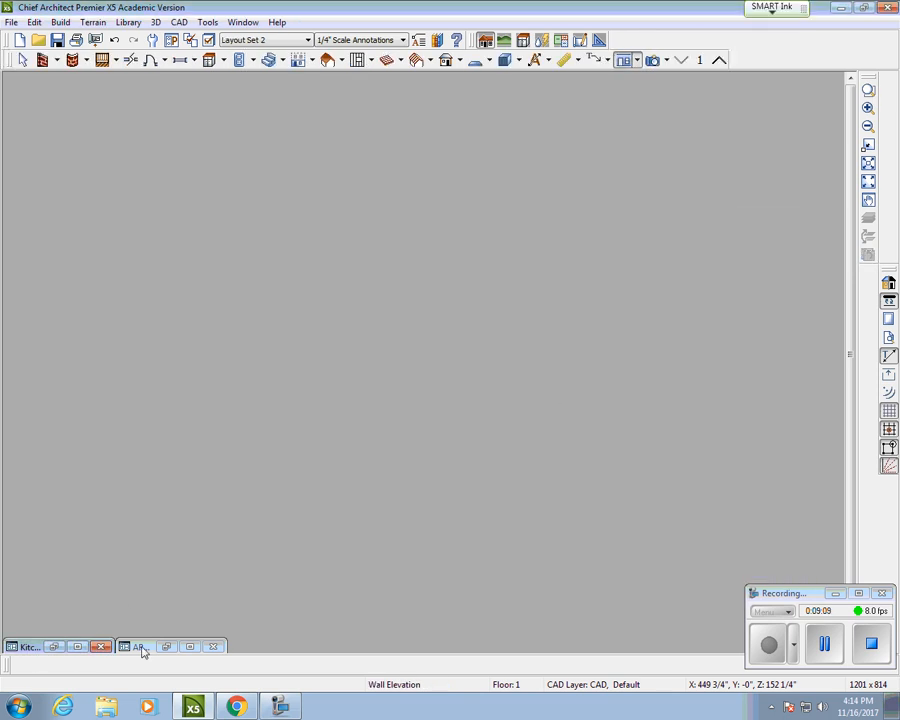
left_click(54, 647)
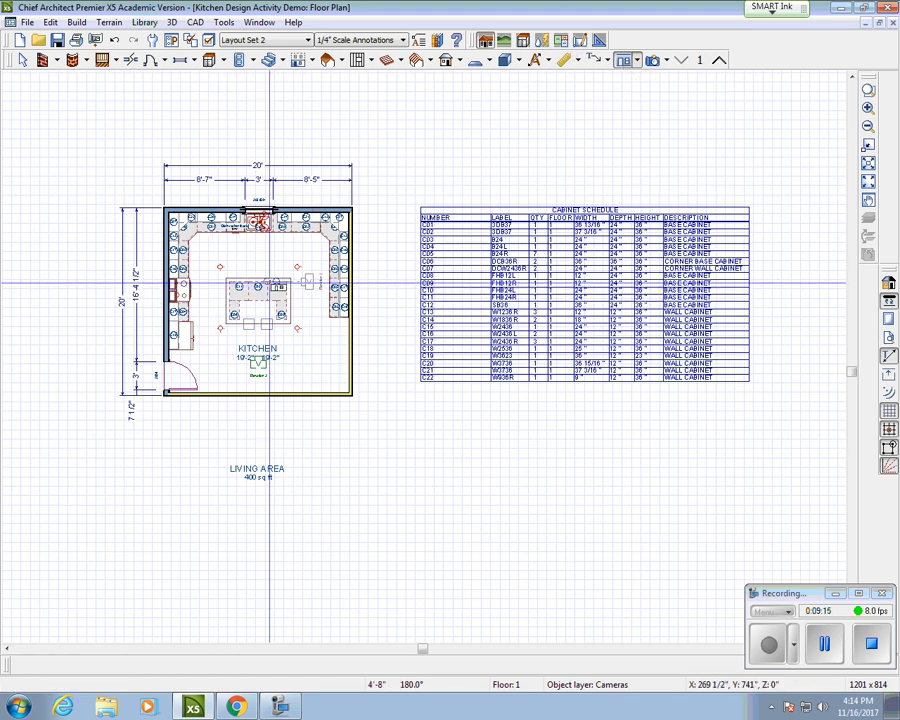
left_click_drag(269, 283, 233, 283)
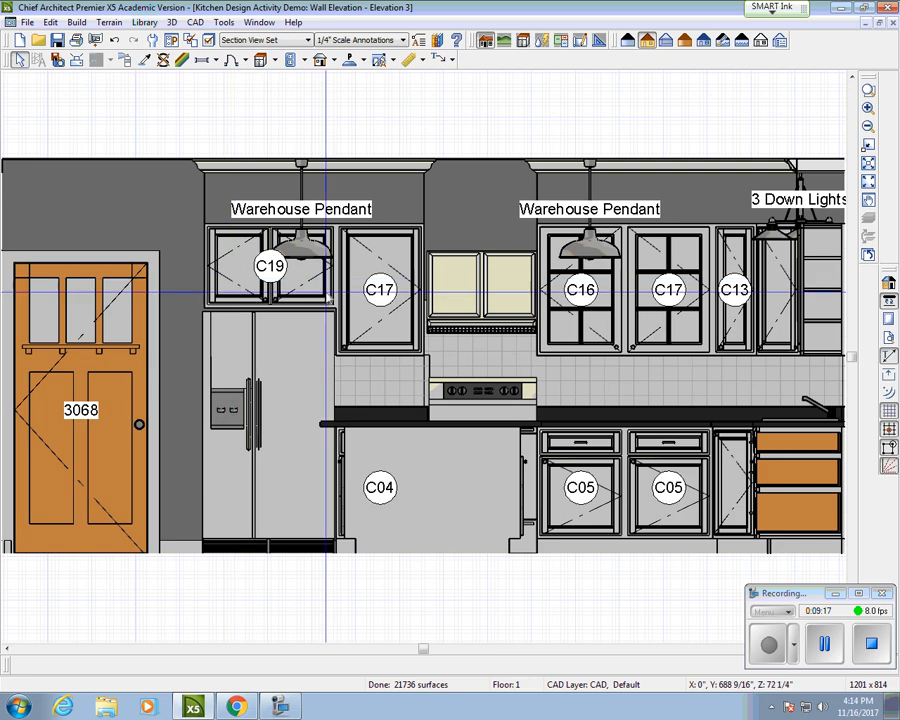
Step: Send Elevation 3 to the layout and place it below the first elevation
scroll(333, 293, "down", 1)
left_click(27, 22)
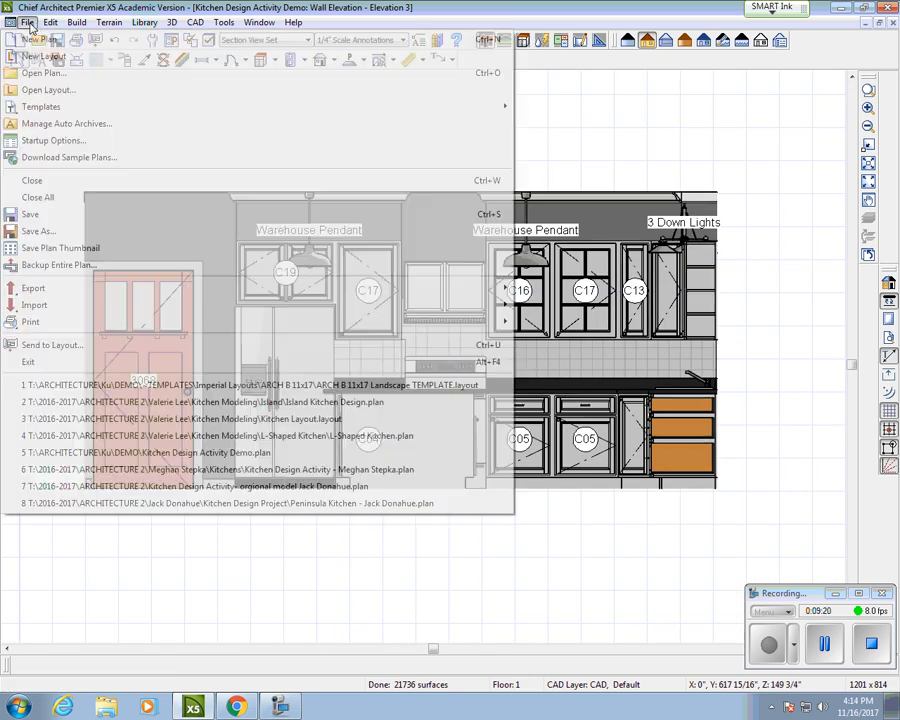
left_click(101, 343)
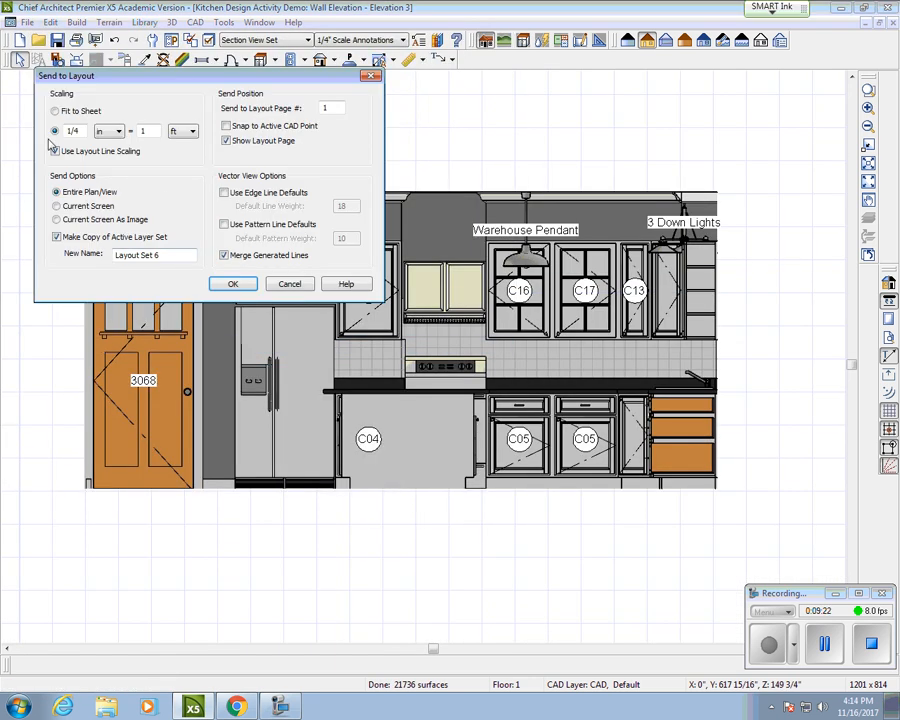
left_click(252, 287)
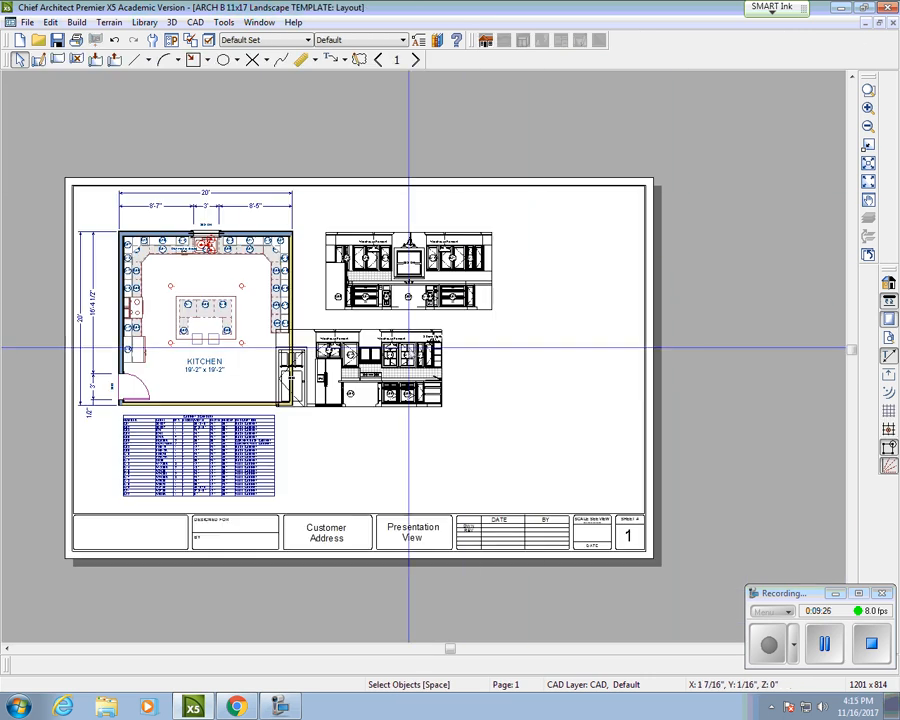
left_click(400, 354)
left_click_drag(358, 368, 408, 369)
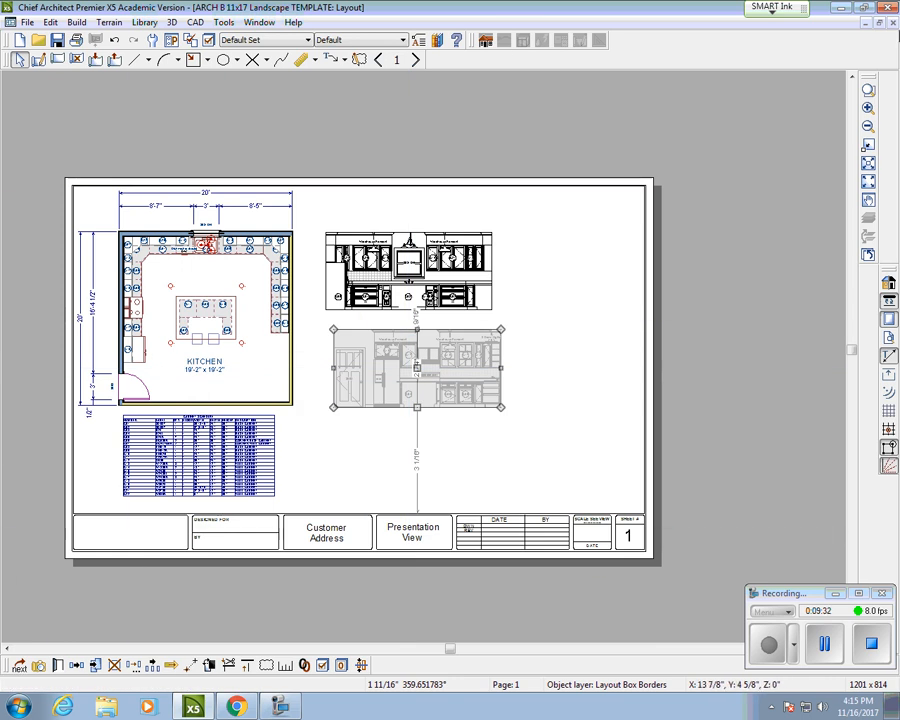
left_click(866, 23)
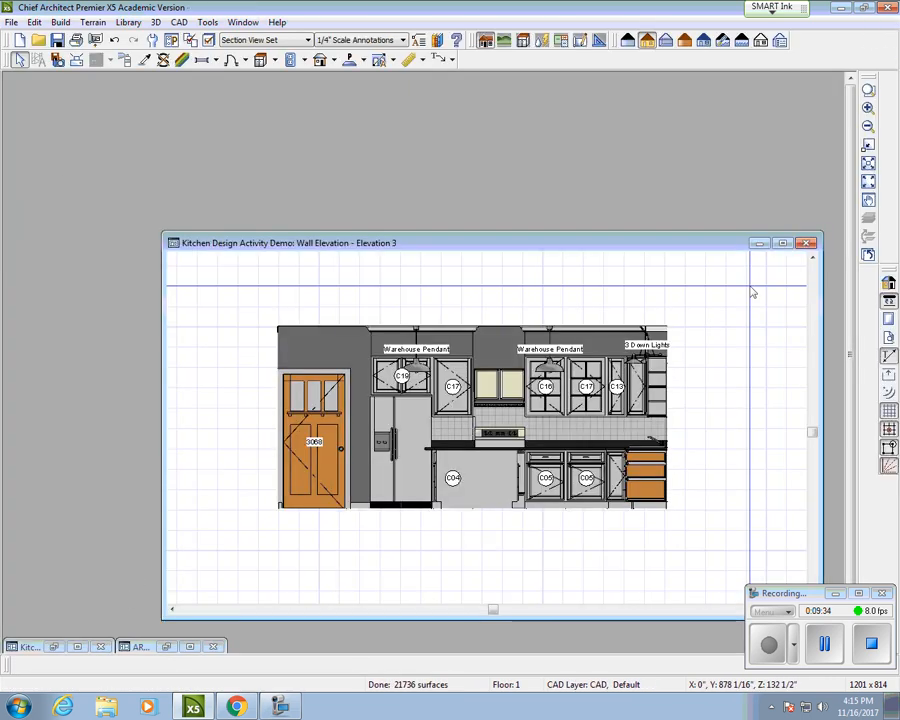
Step: Close Elevation 3, updating it on the layout, and create a new kitchen wall elevation
left_click(807, 244)
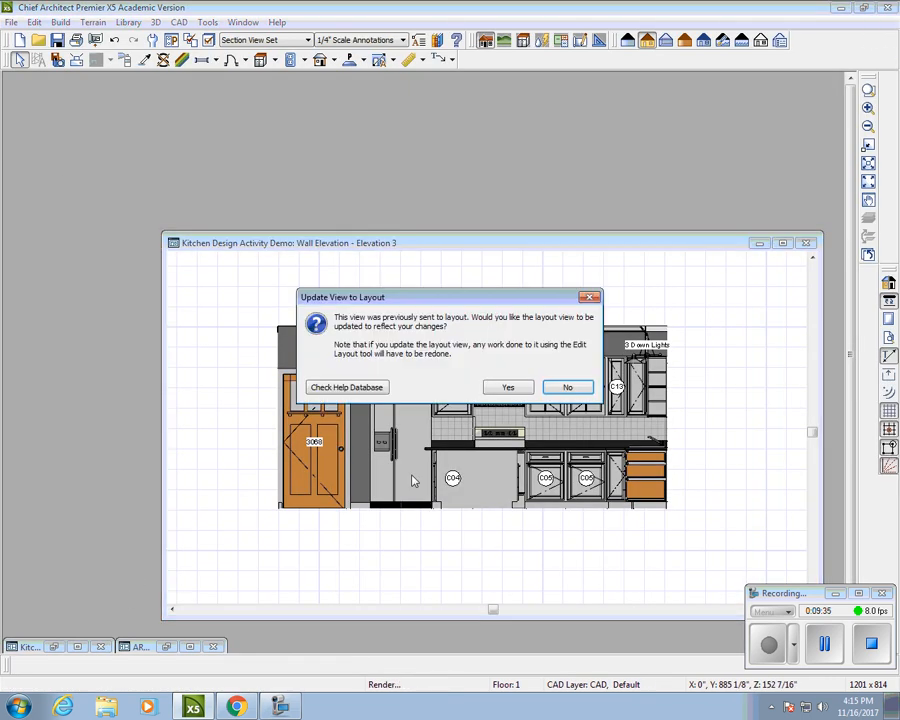
left_click(509, 388)
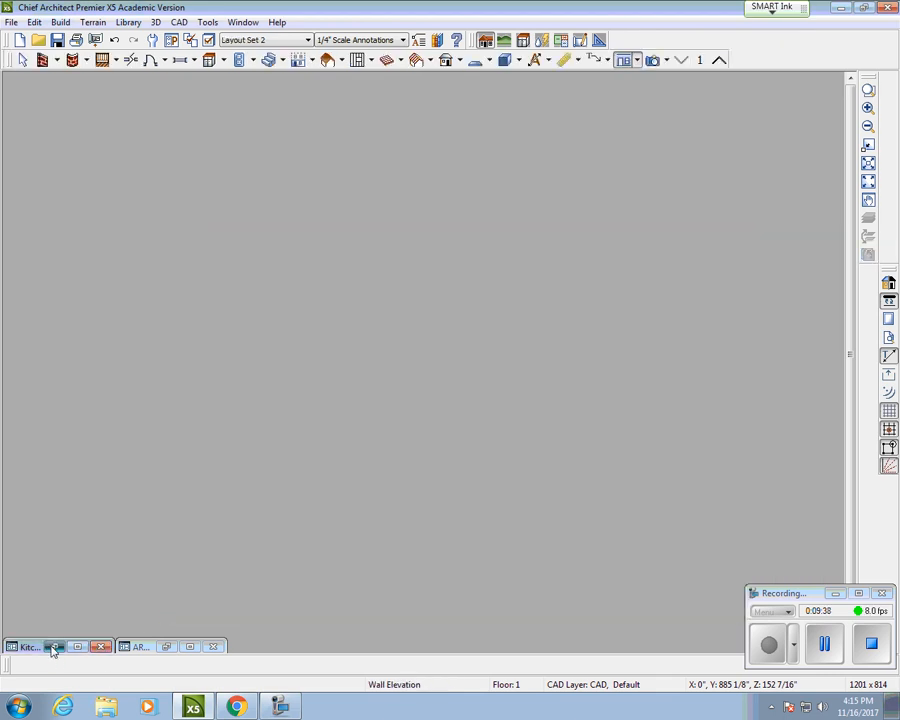
left_click(50, 646)
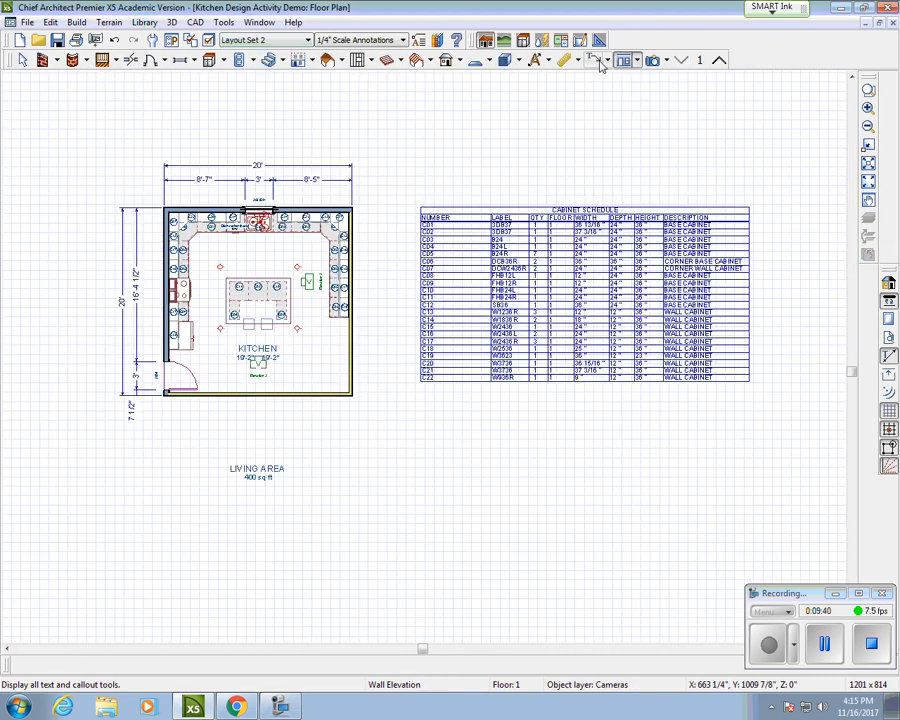
left_click(202, 288)
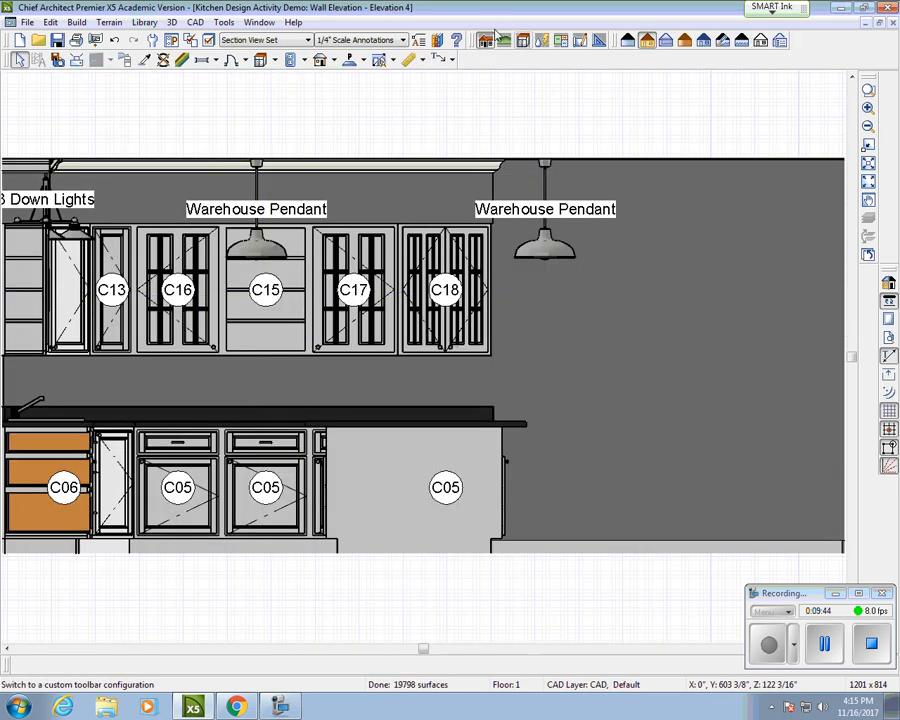
Step: Send Elevation 4 to the ARCH B layout sheet
left_click(29, 22)
left_click(32, 343)
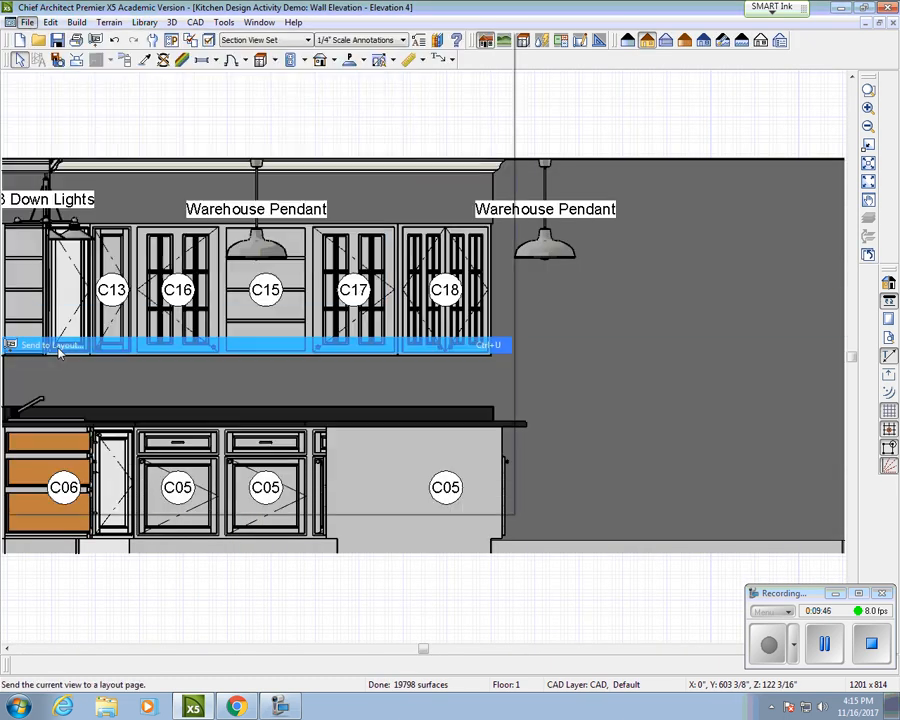
left_click(230, 285)
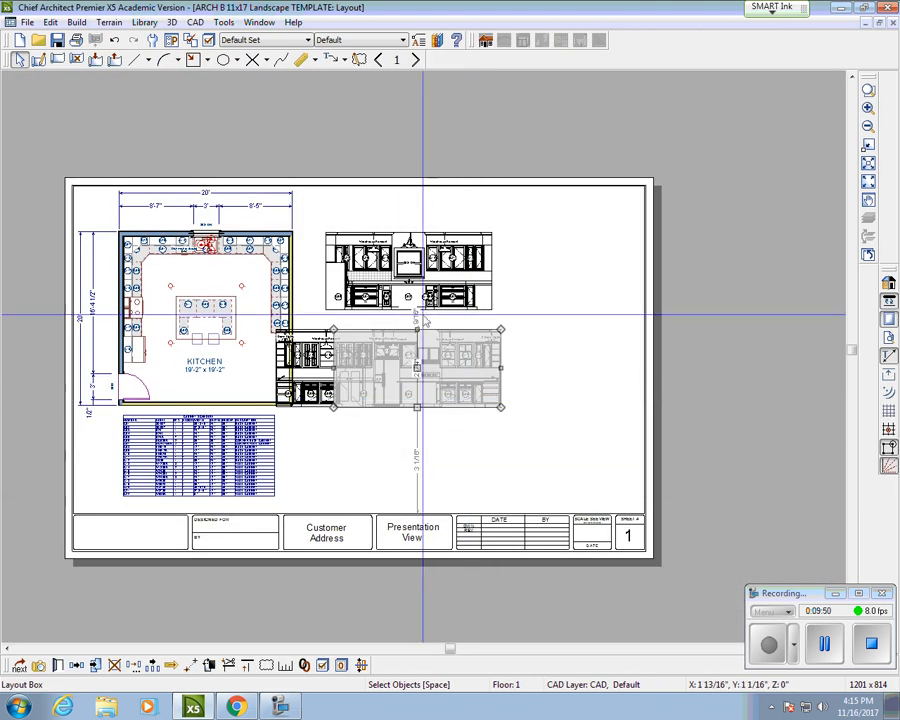
Step: Rearrange the elevation boxes into one column beside the plan, with Elevation 4 at the bottom
left_click(415, 356)
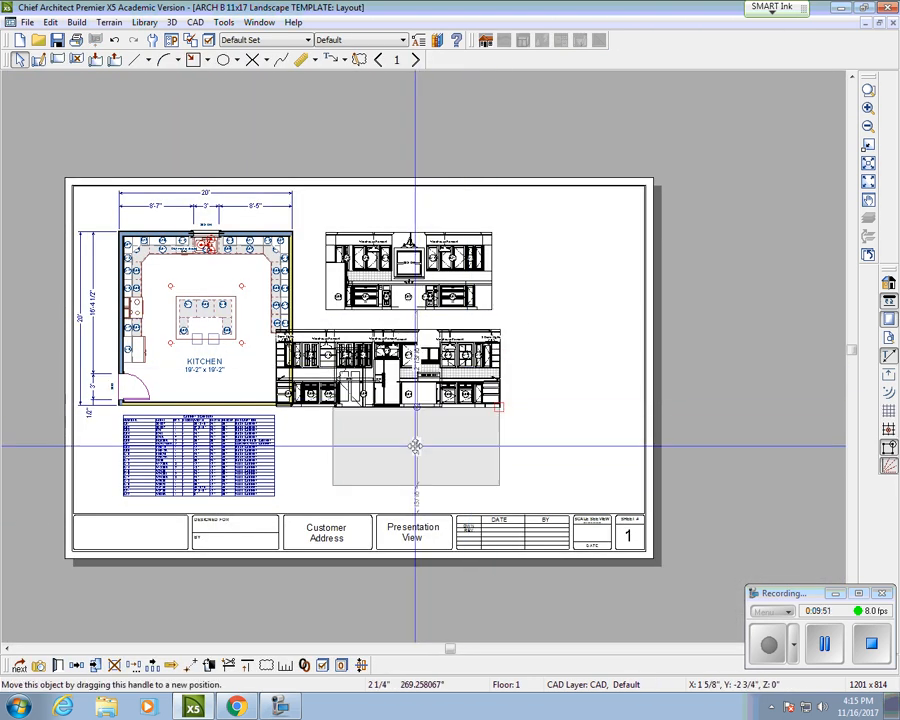
left_click(415, 462)
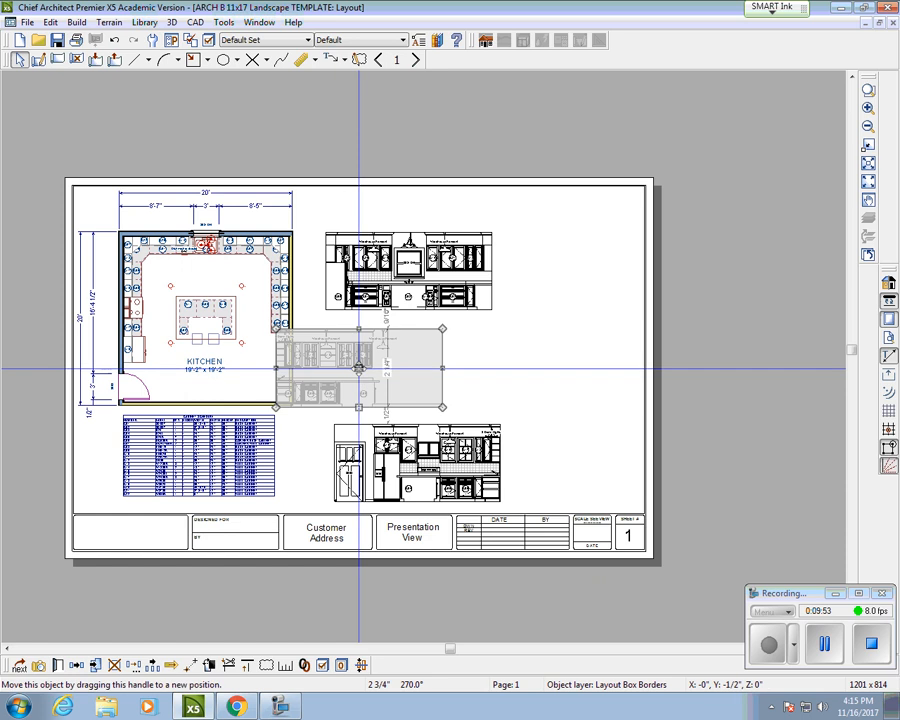
left_click(653, 349)
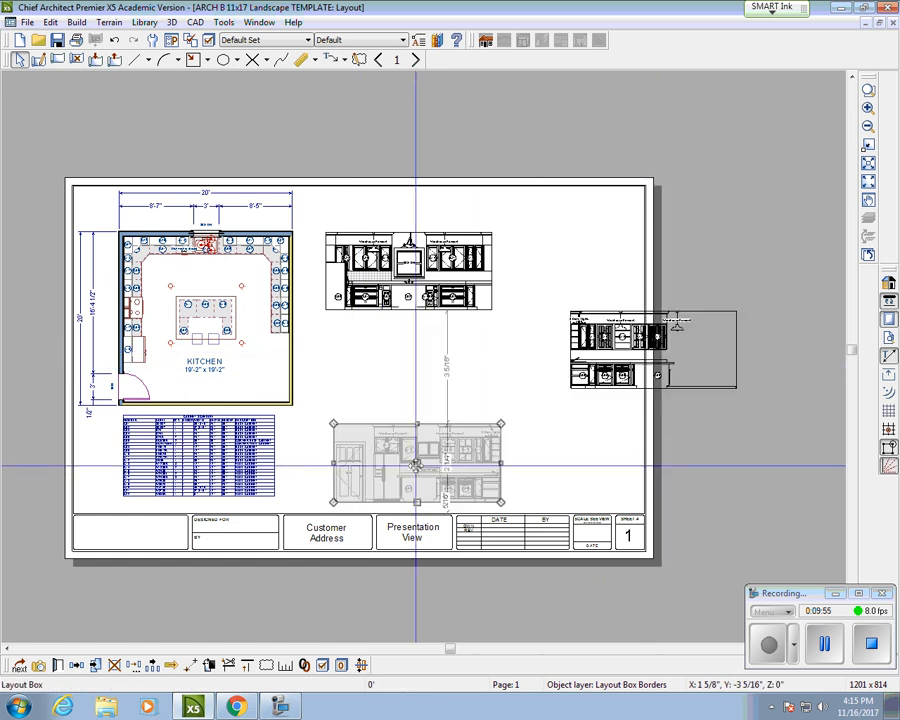
left_click_drag(415, 426, 408, 354)
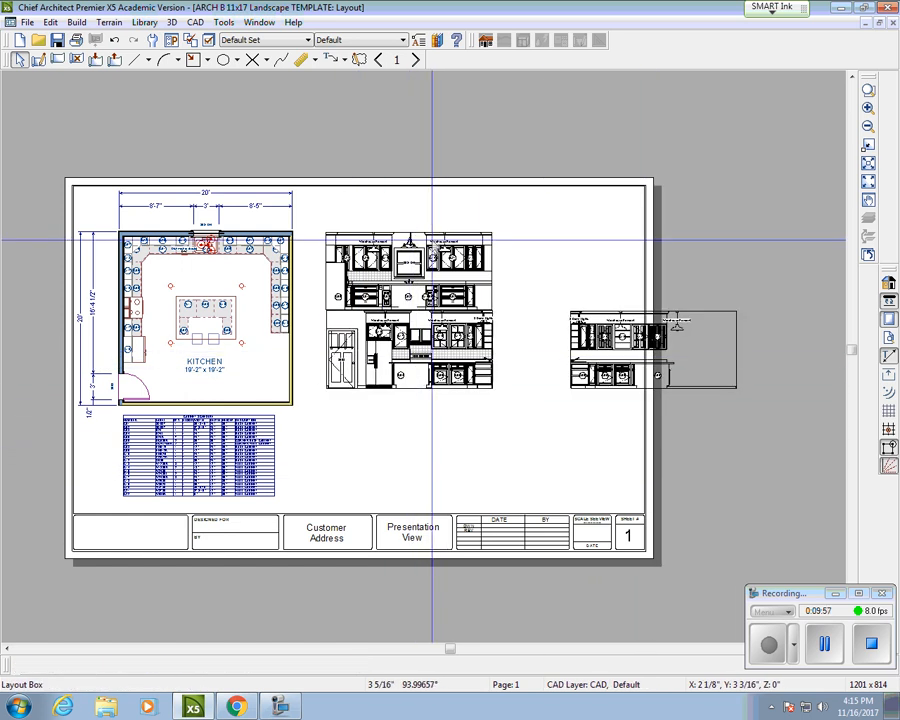
left_click(413, 274)
left_click_drag(414, 276, 414, 246)
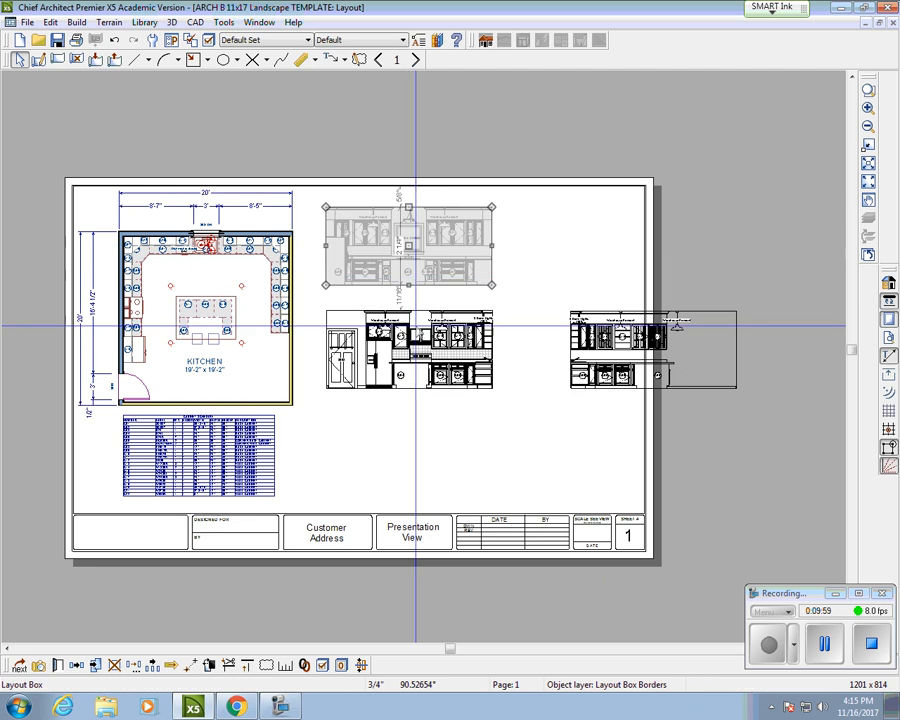
left_click(417, 352)
left_click(651, 350)
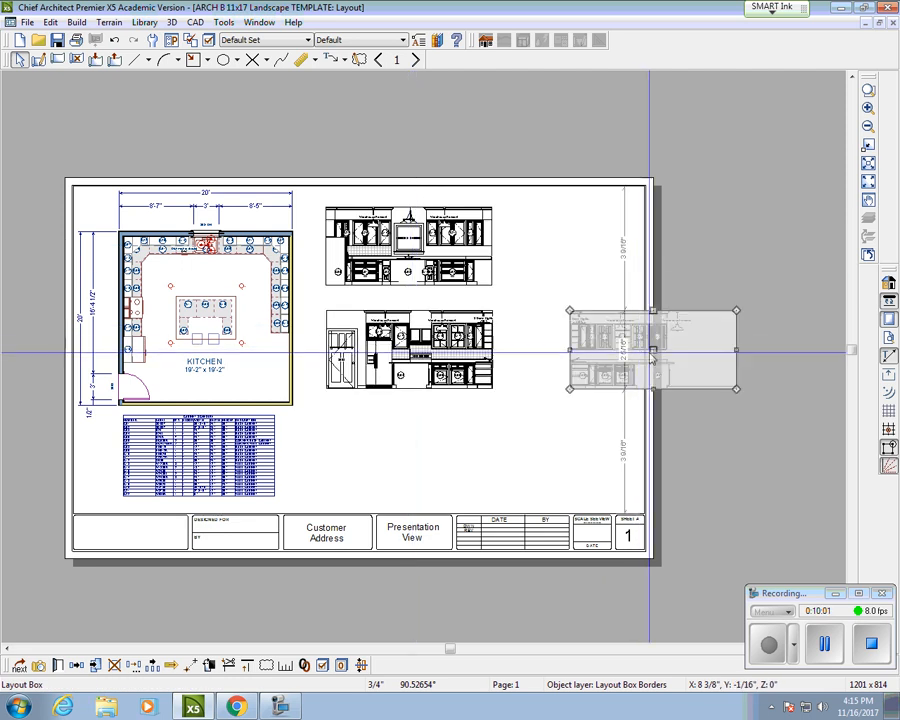
left_click_drag(651, 350, 410, 451)
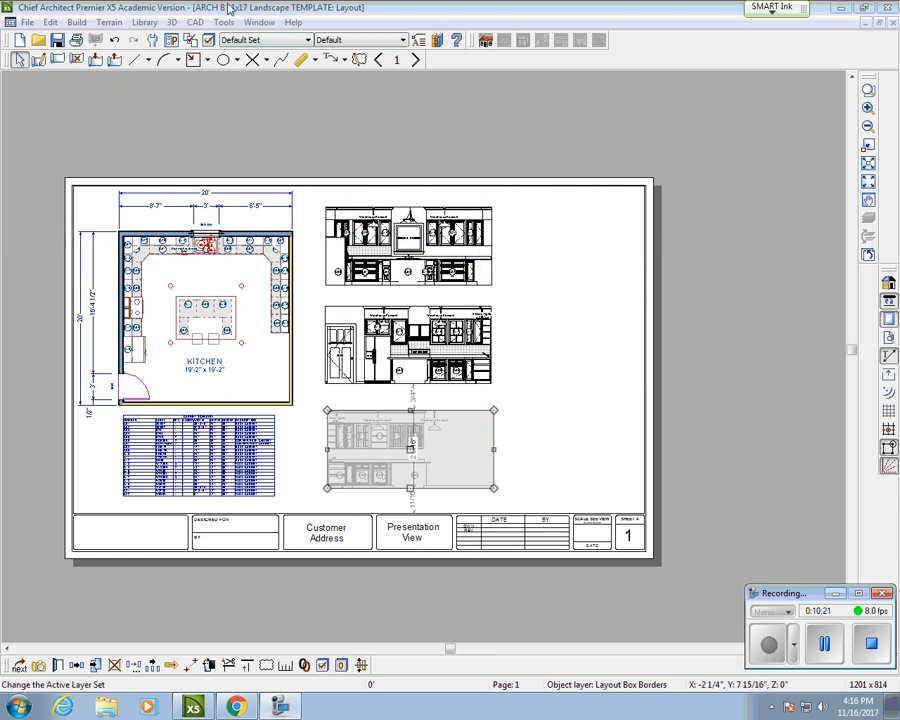
Step: Open the Library Browser and switch from search results to the catalog tree
left_click(143, 22)
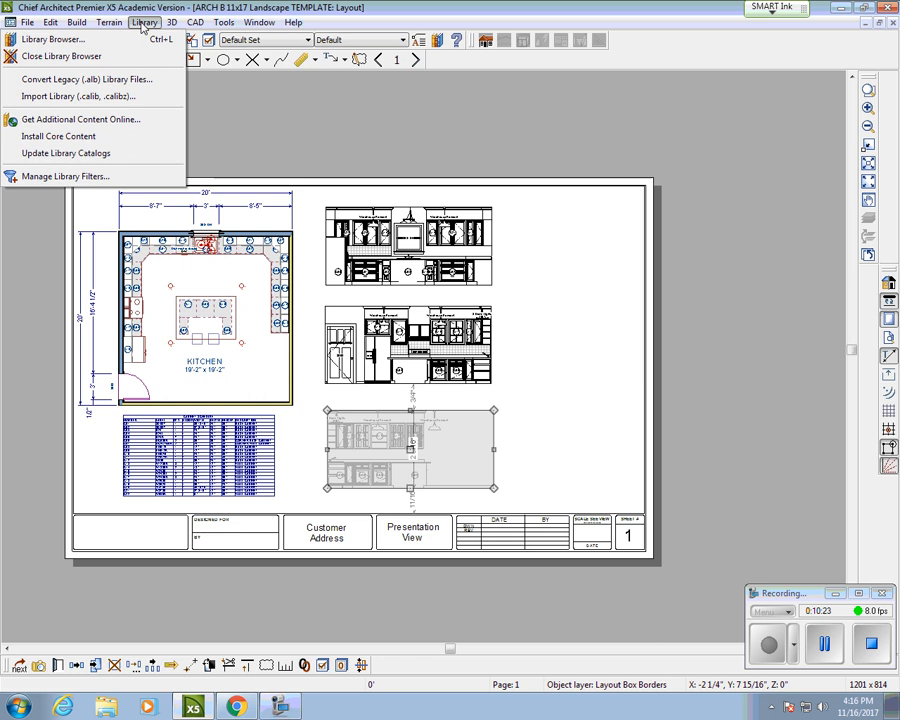
left_click(73, 45)
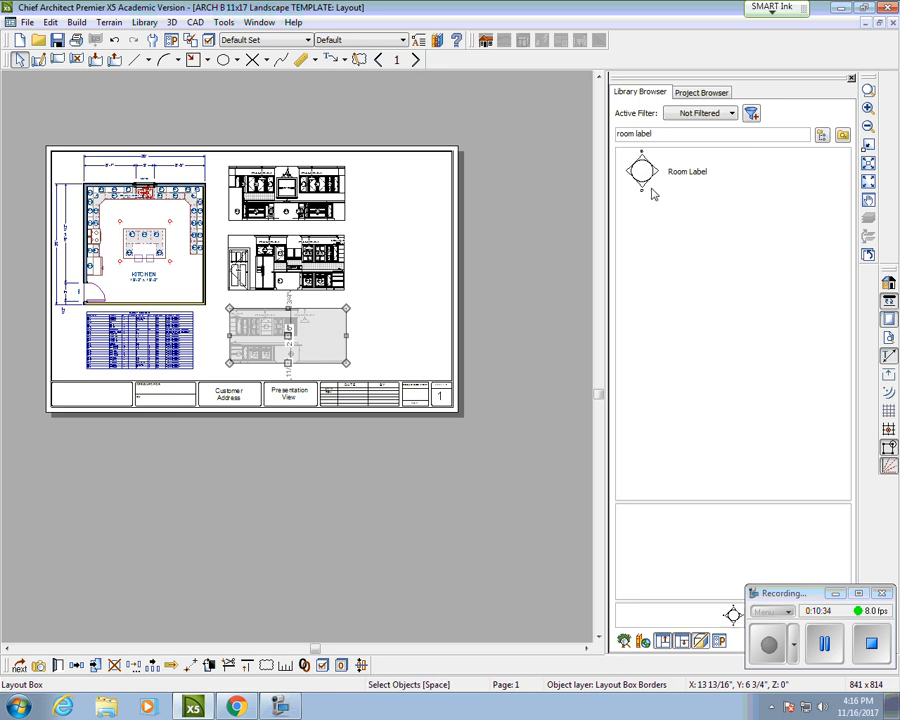
left_click(706, 172)
left_click(821, 136)
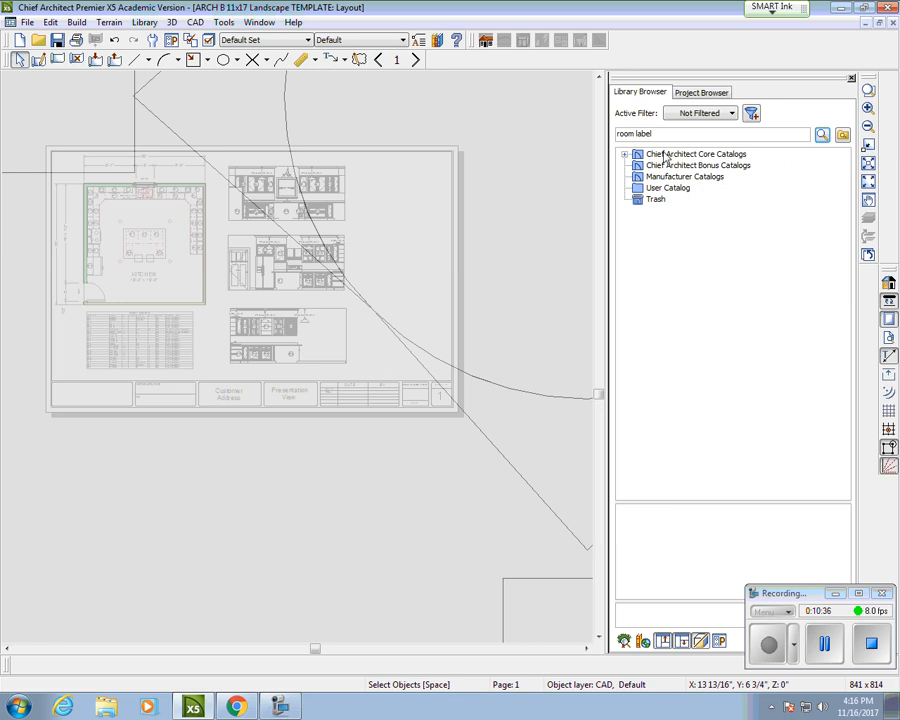
Step: Expand Core Catalogs > CAD Blocks > Designer Blocks > Room Labels and pick Kitchen Label
left_click(625, 155)
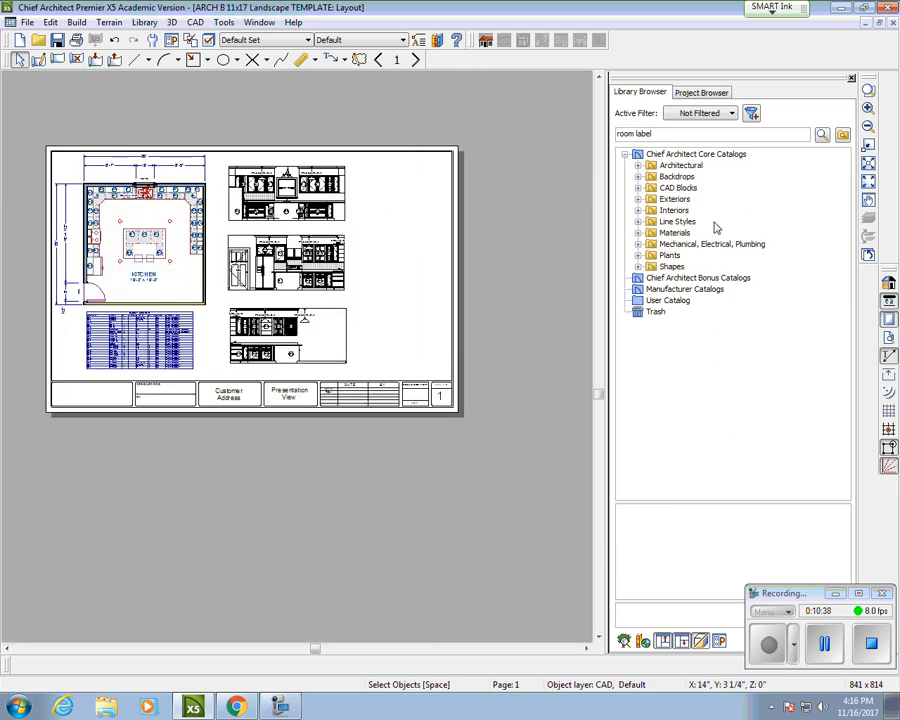
left_click(638, 166)
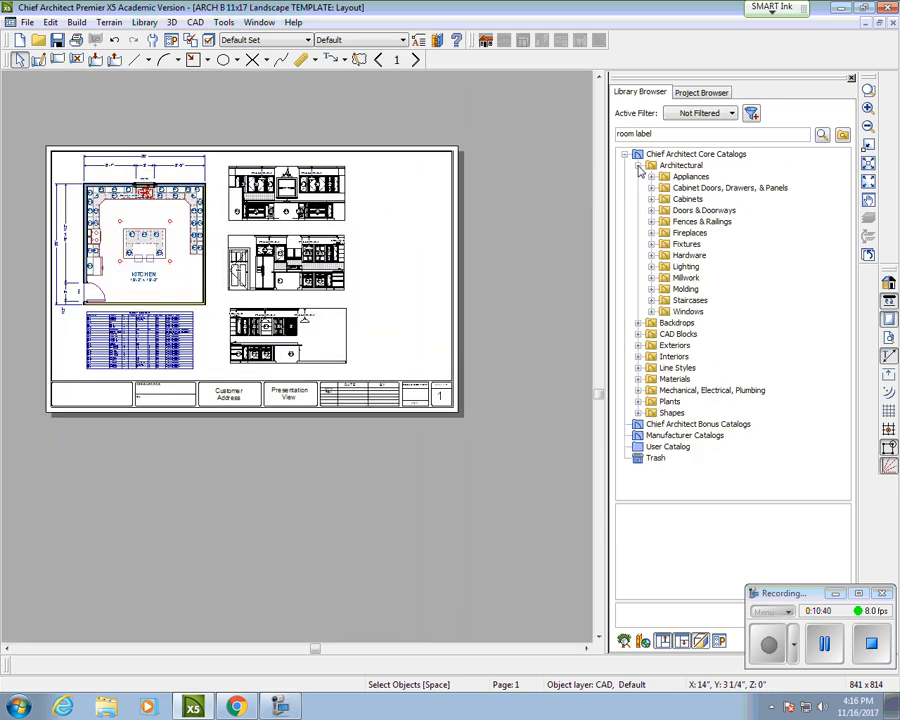
left_click(638, 166)
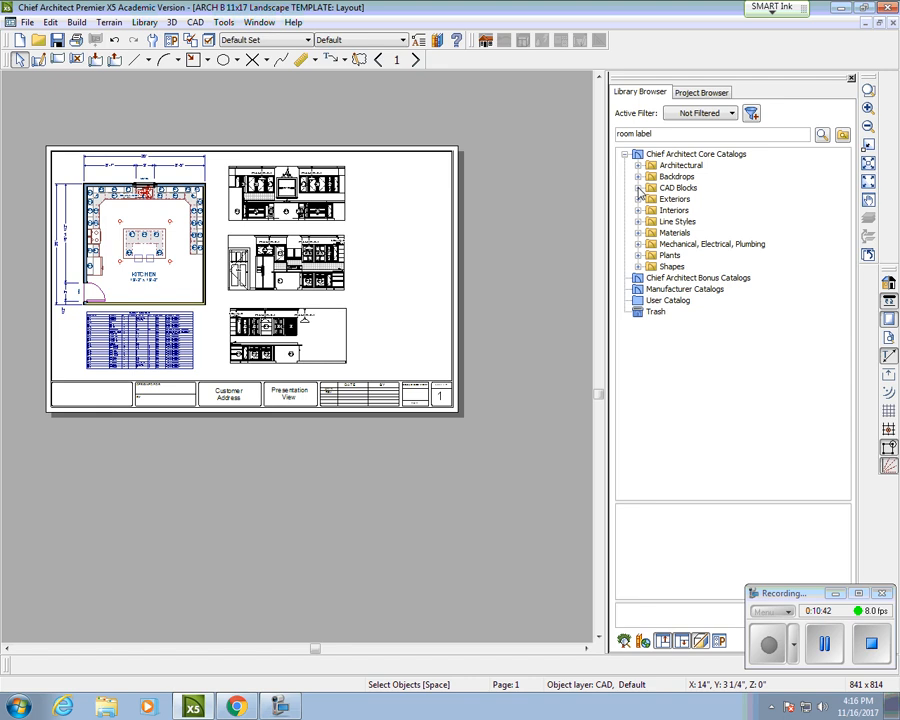
left_click(638, 189)
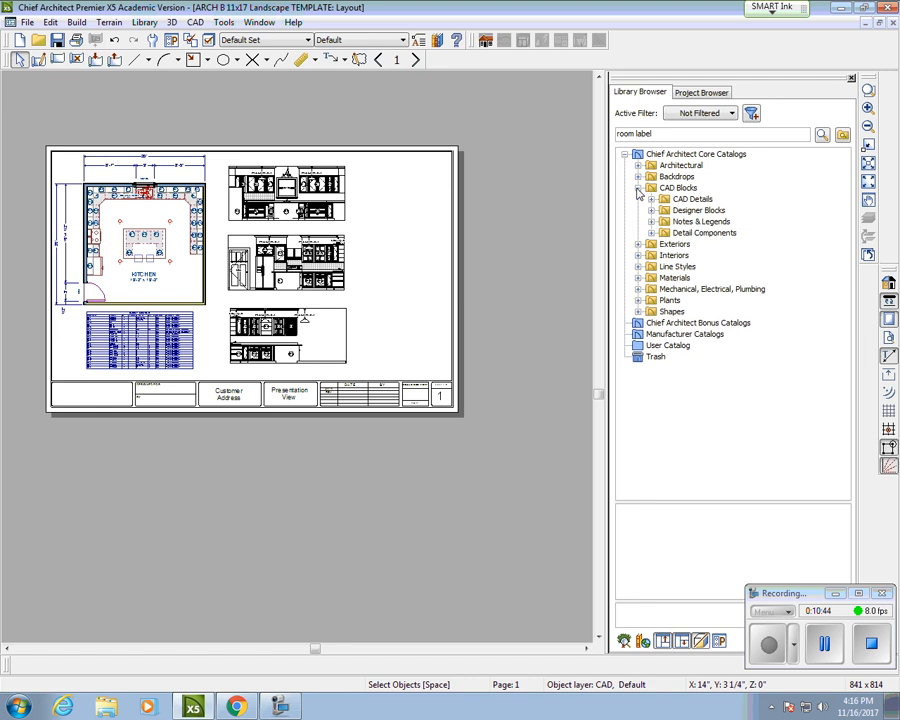
left_click(651, 211)
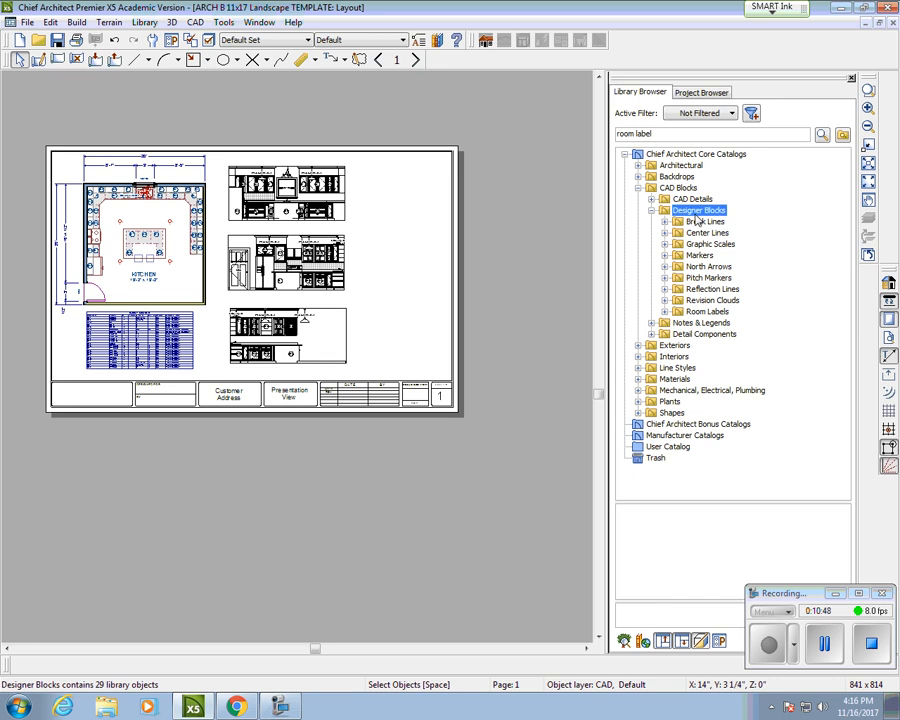
left_click(716, 312)
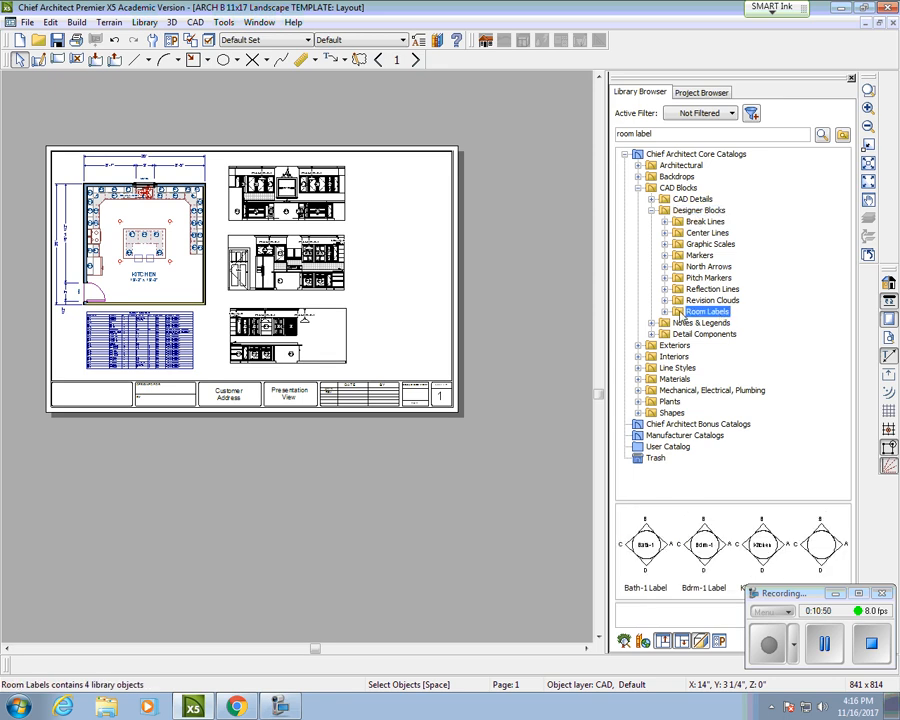
double_click(717, 313)
left_click(718, 345)
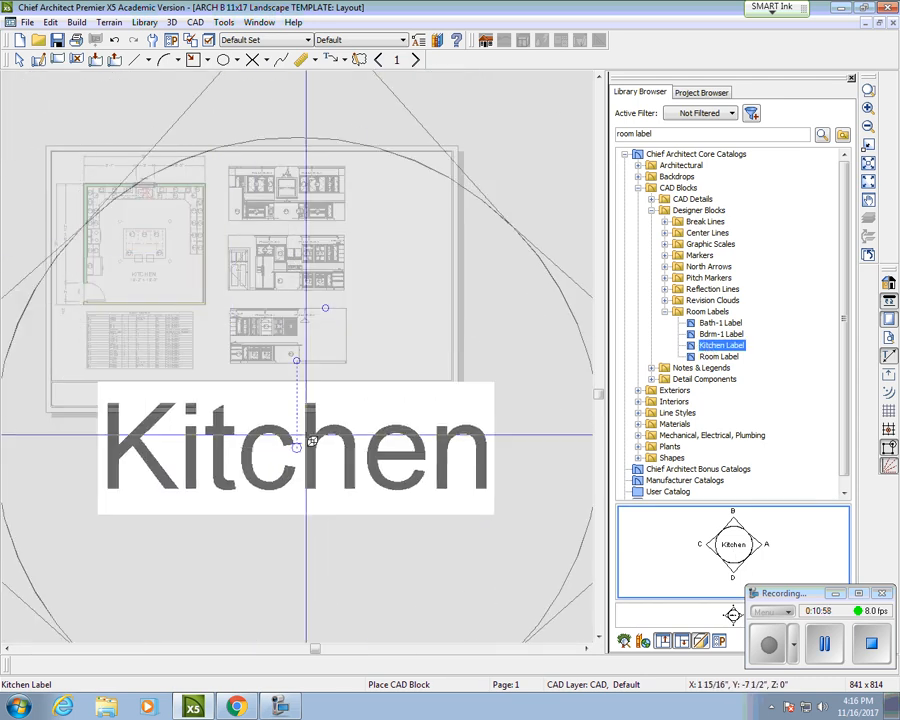
Step: Place the Kitchen Label block on the layout and stop placing further copies
left_click(356, 327)
right_click(357, 327)
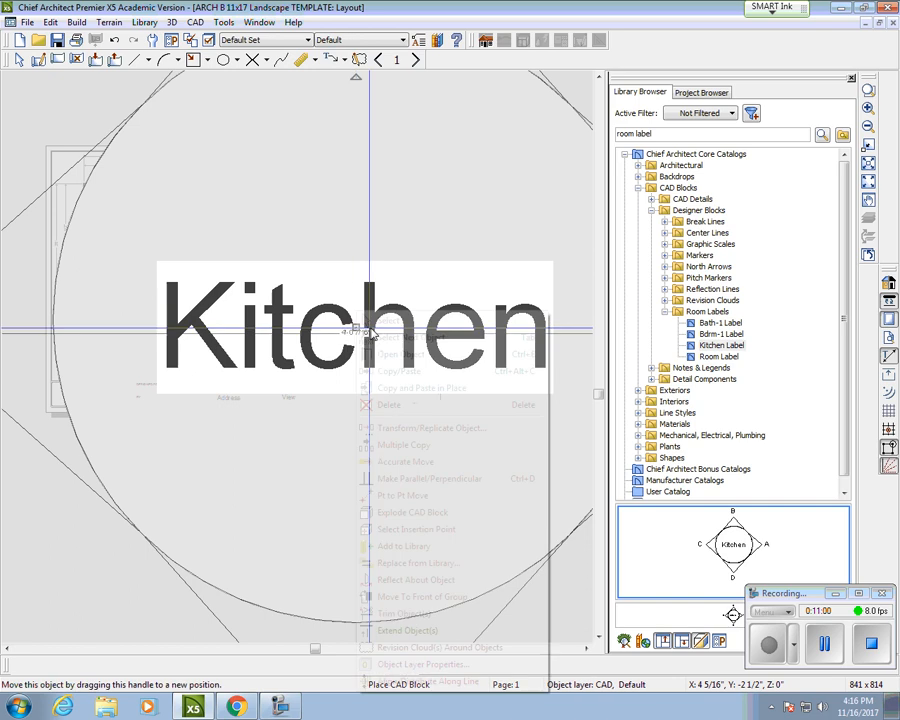
left_click(396, 321)
scroll(397, 340, "down", 1)
scroll(359, 330, "down", 3)
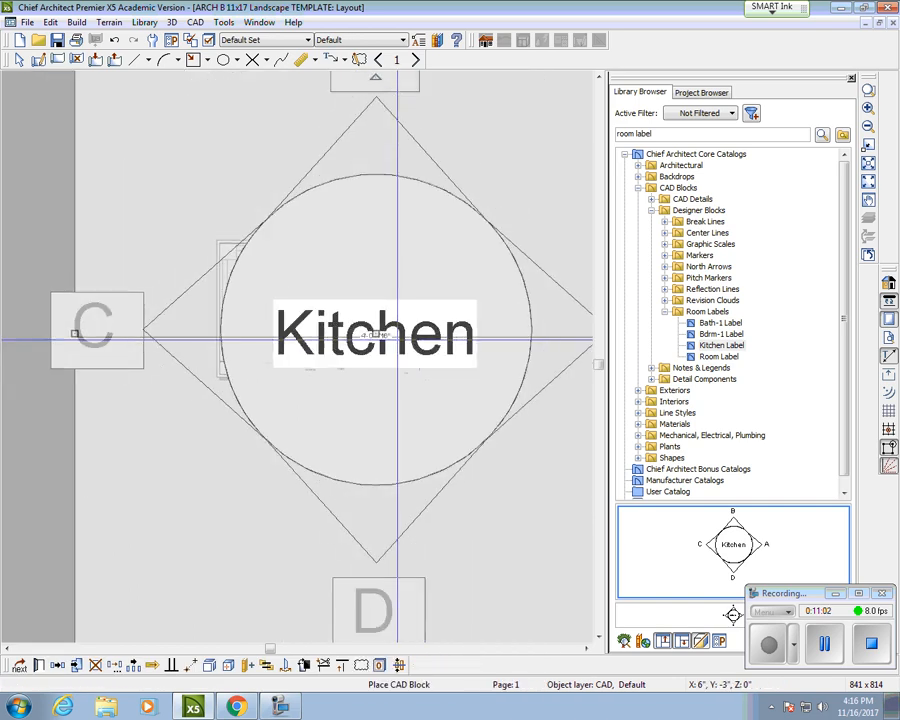
left_click_drag(388, 337, 314, 217)
key("space")
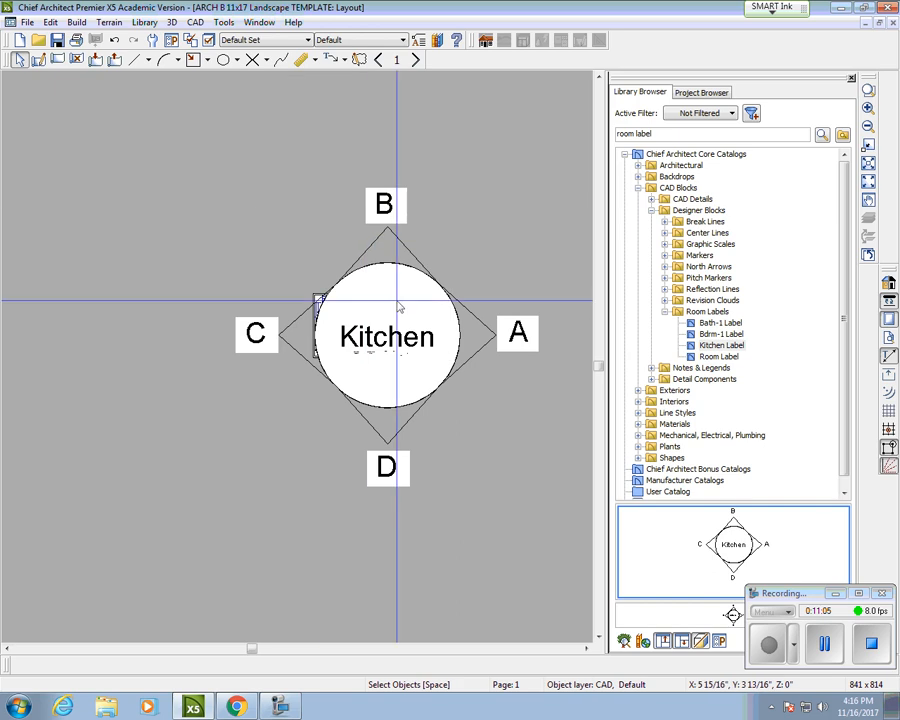
Step: Shrink the Kitchen label block and move it onto the sheet
left_click(375, 190)
left_click_drag(247, 188, 180, 286)
scroll(541, 468, "up", 2)
scroll(243, 269, "up", 2)
scroll(245, 270, "up", 1)
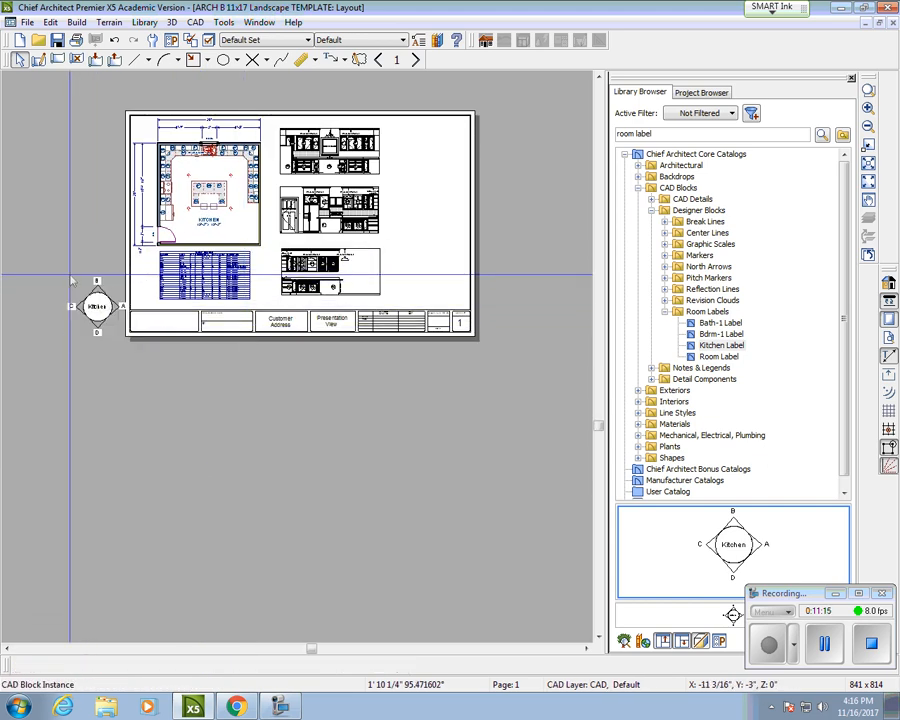
scroll(95, 305, "up", 1)
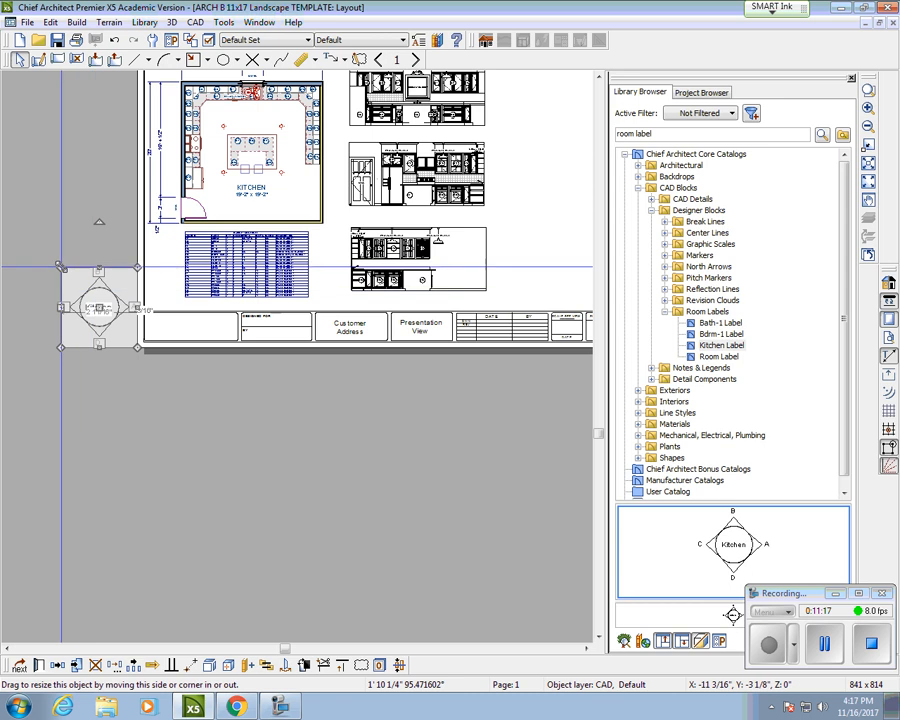
left_click_drag(62, 269, 326, 258)
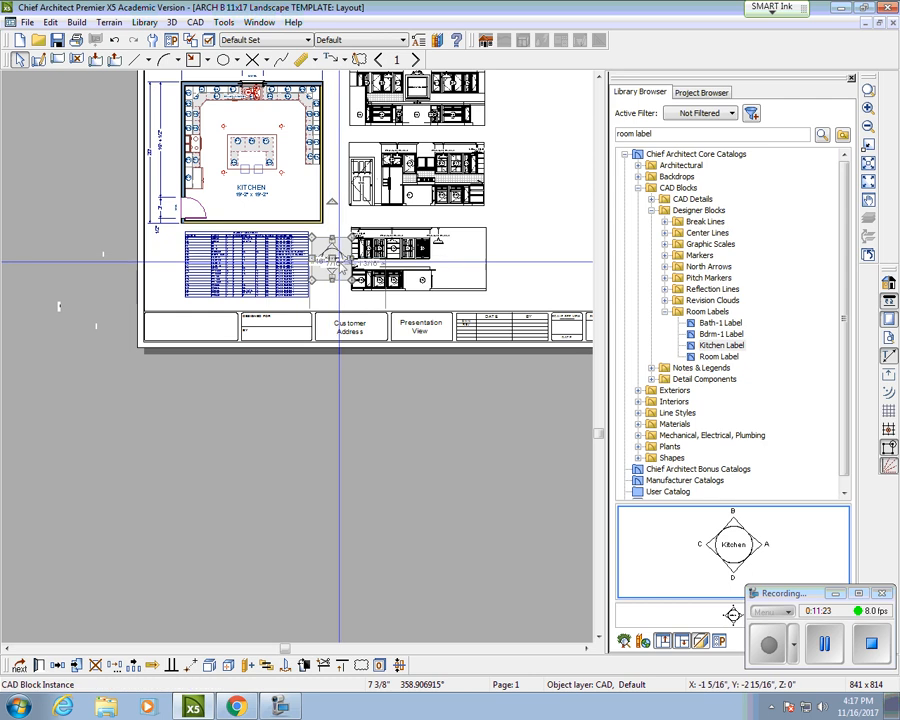
scroll(326, 258, "up", 2)
left_click_drag(364, 223, 276, 152)
Step: Shift the cabinet schedule slightly left and set the Kitchen label beside it
left_click(181, 260)
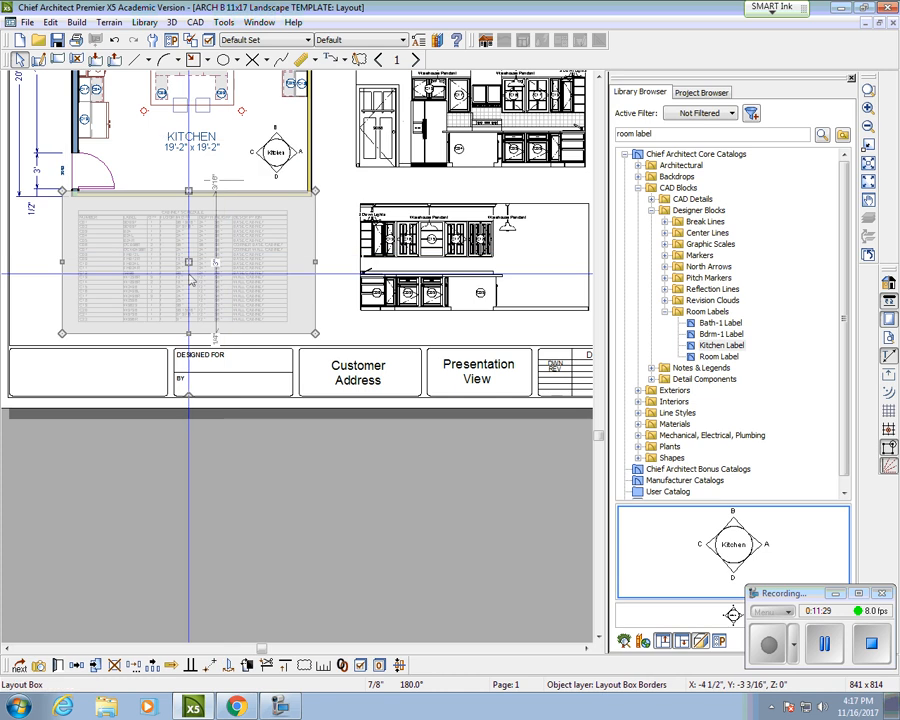
left_click_drag(183, 262, 144, 261)
left_click(280, 151)
left_click_drag(276, 151, 272, 241)
scroll(274, 246, "up", 5)
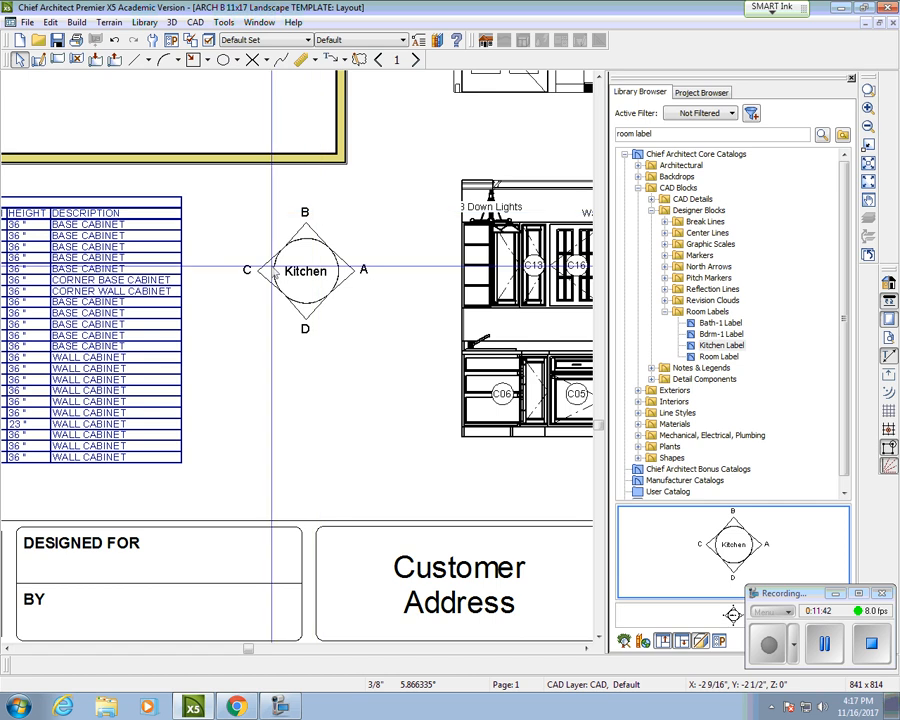
scroll(305, 338, "down", 4)
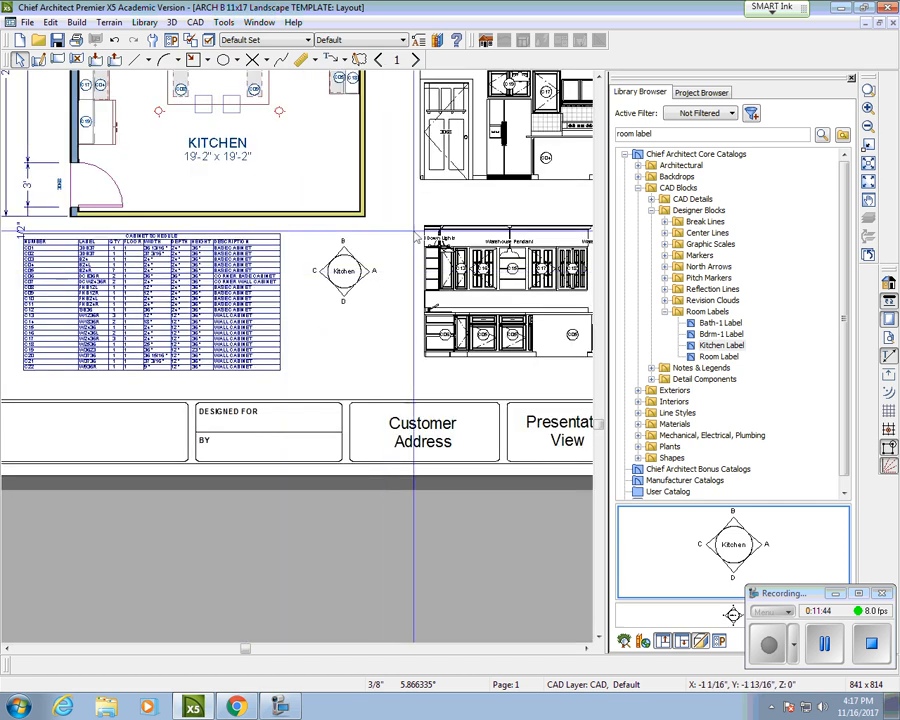
scroll(370, 338, "down", 2)
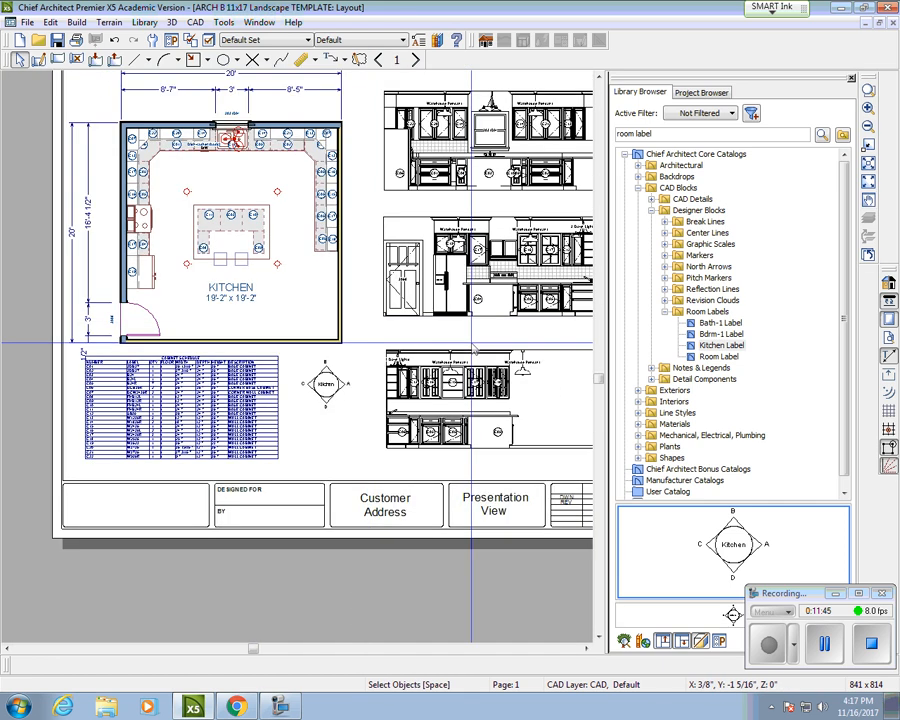
left_click(825, 643)
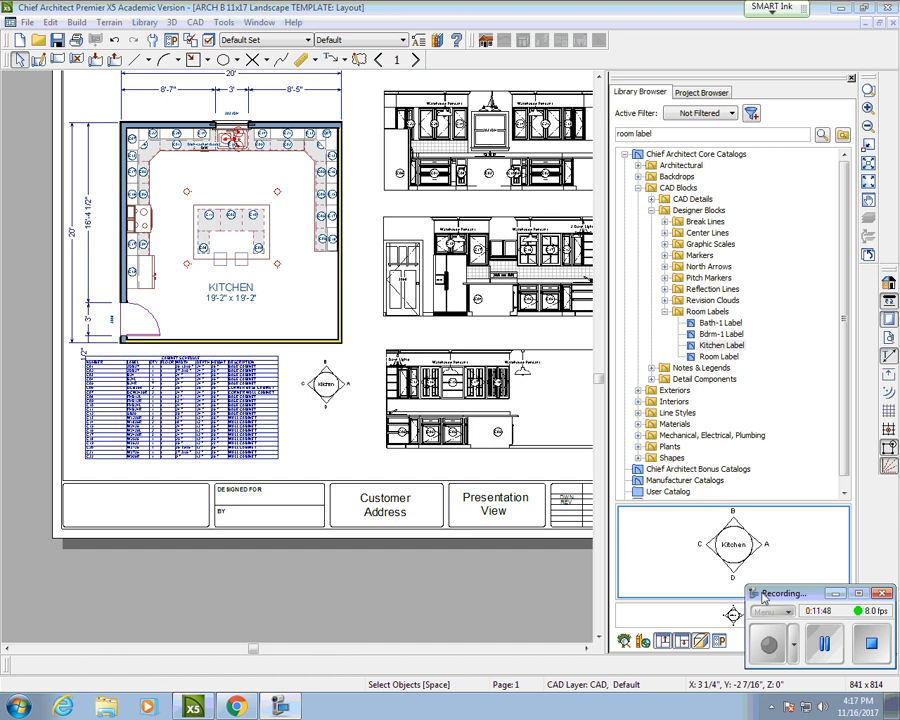
middle_click_drag(417, 200, 330, 227)
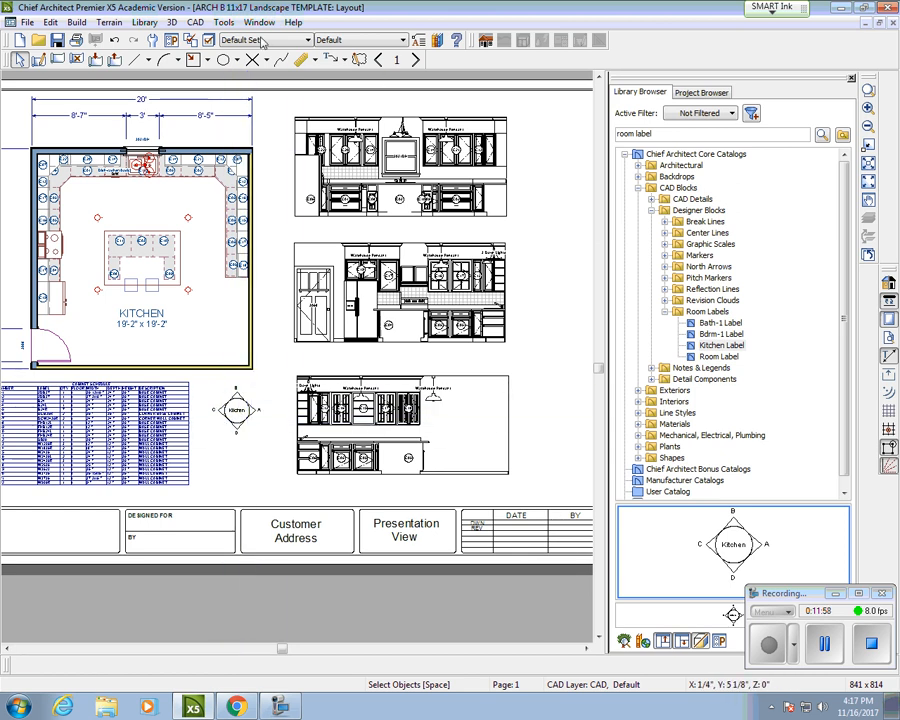
Step: Start a plain text note on the layout, then close the old Text Specification dialog
left_click(221, 22)
mouse_move(199, 27)
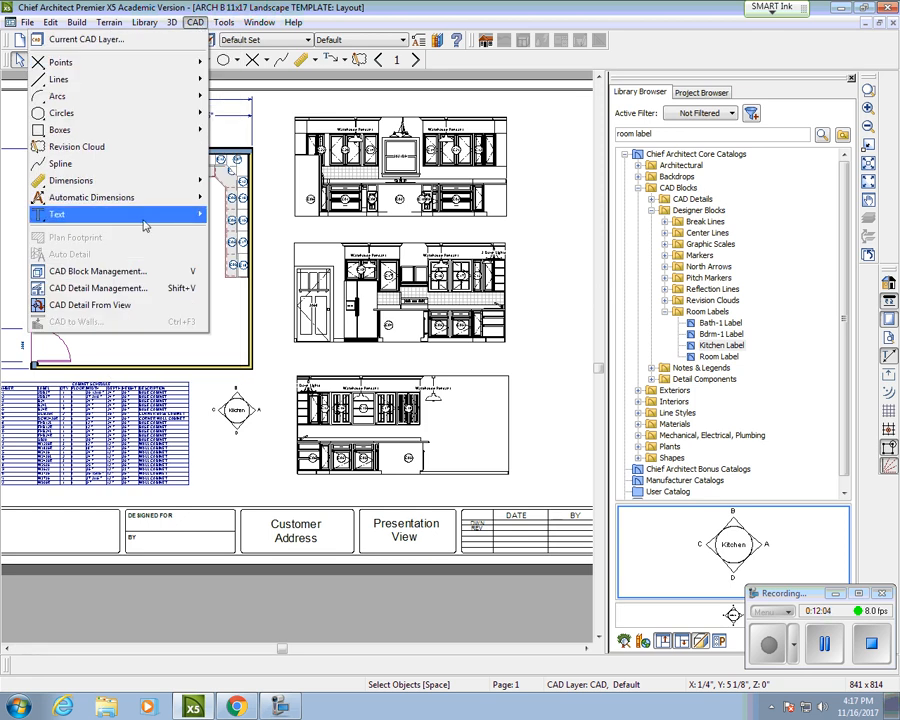
mouse_move(144, 222)
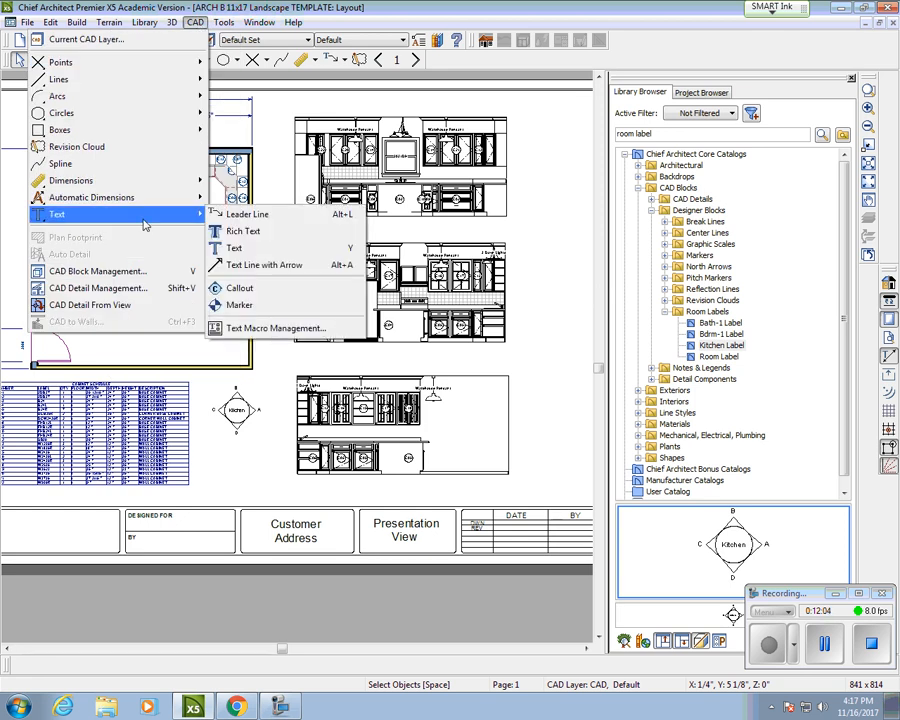
left_click(240, 248)
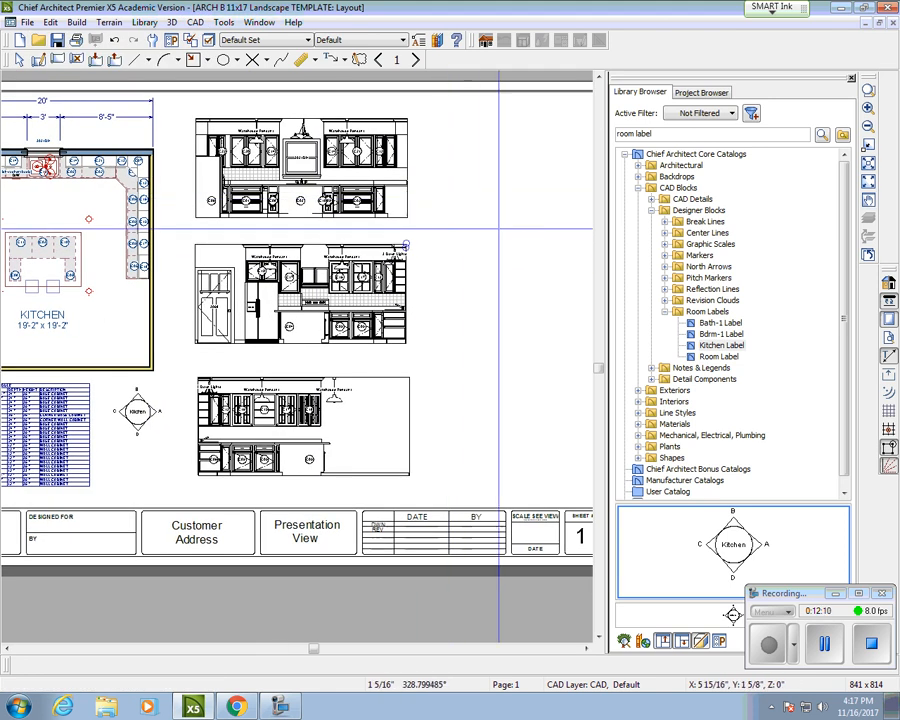
left_click(445, 217)
left_click_drag(157, 70, 293, 81)
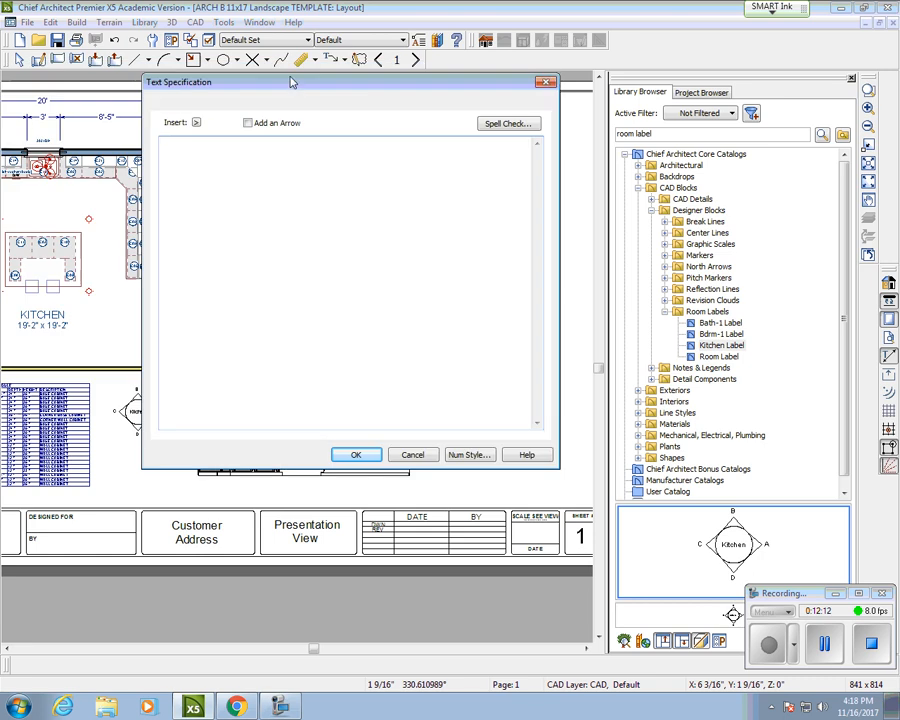
left_click(544, 76)
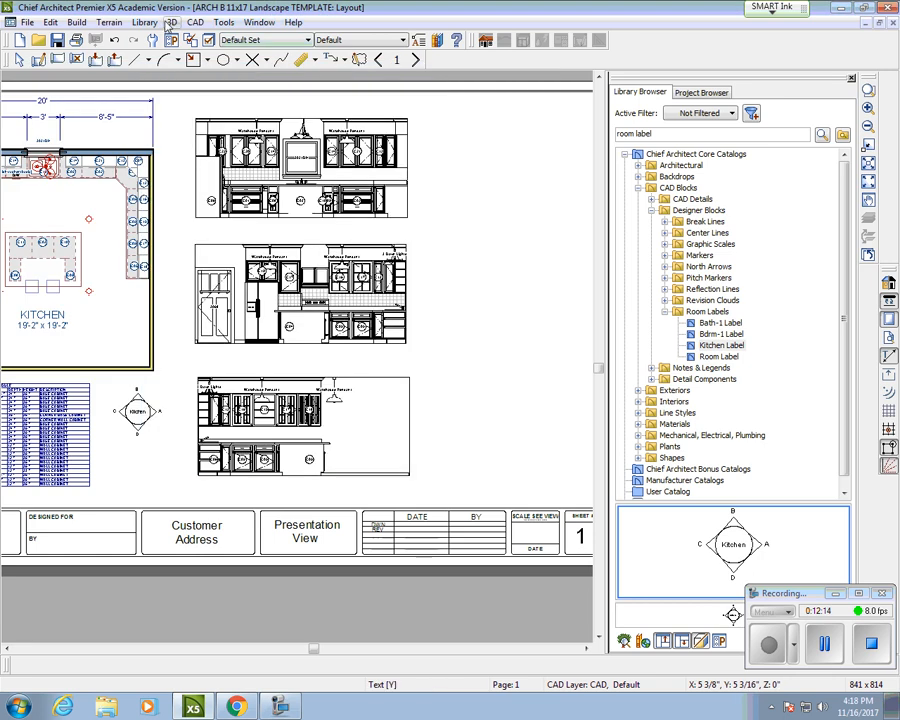
Step: Add the label "Elevation Drawing A / Scale: 1/4" = 1'-0"" and move it beside the elevations
left_click(194, 22)
mouse_move(180, 214)
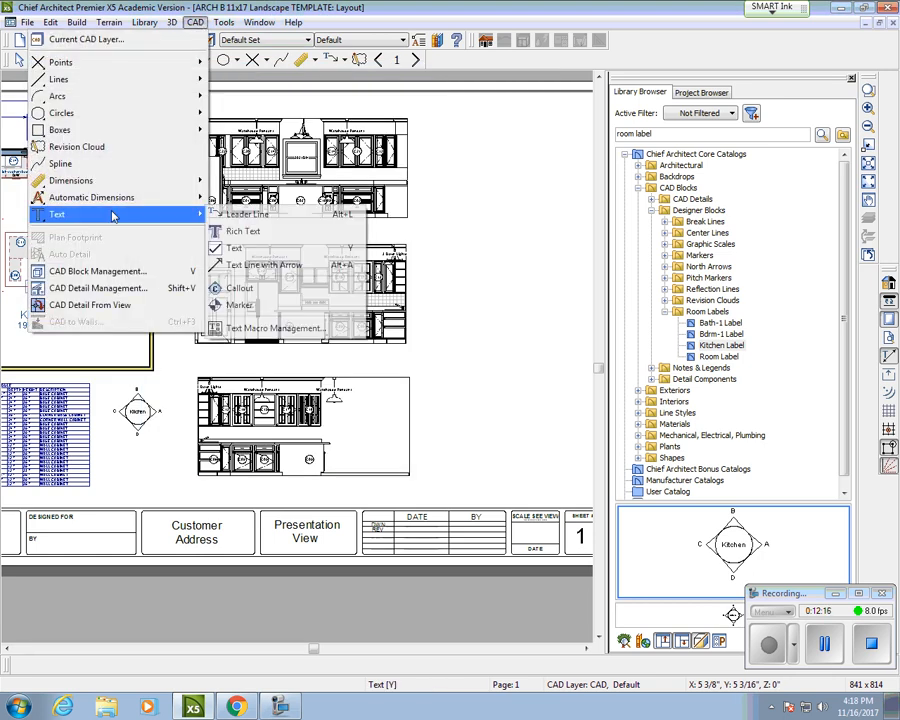
left_click(240, 231)
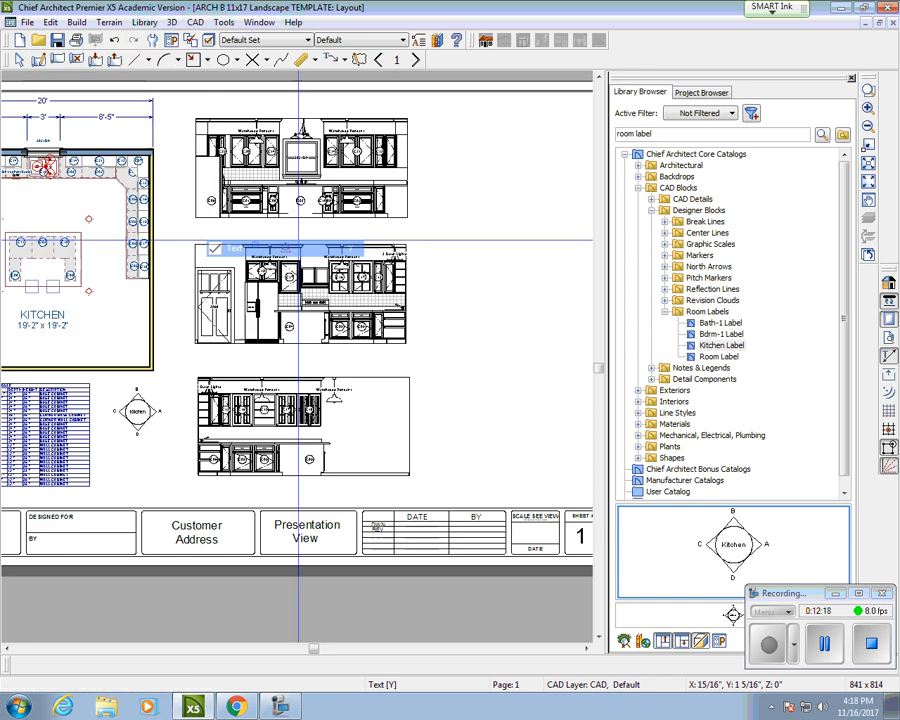
left_click(466, 240)
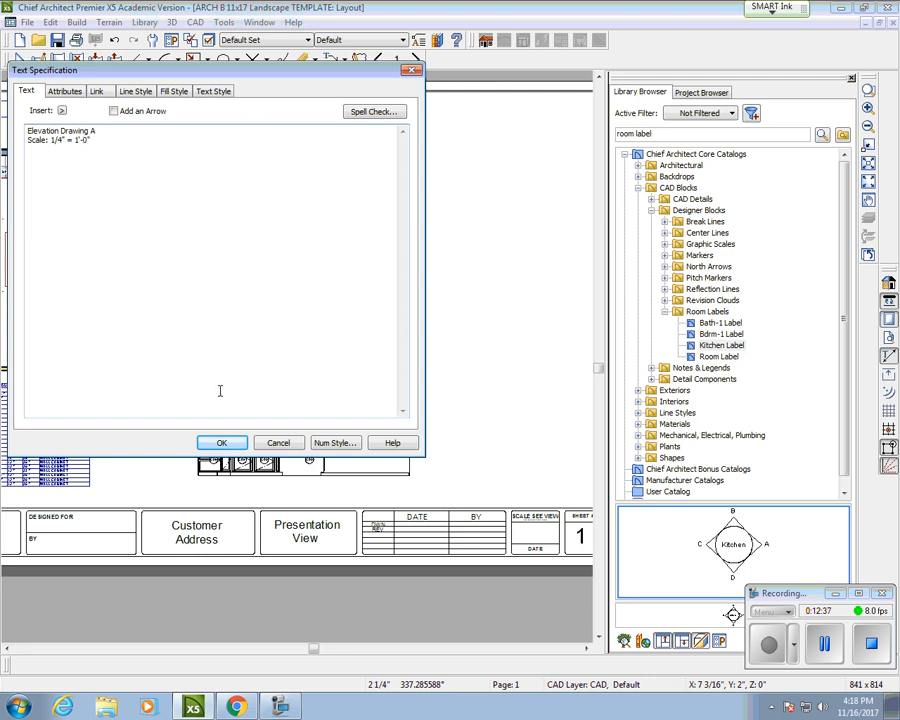
left_click(224, 443)
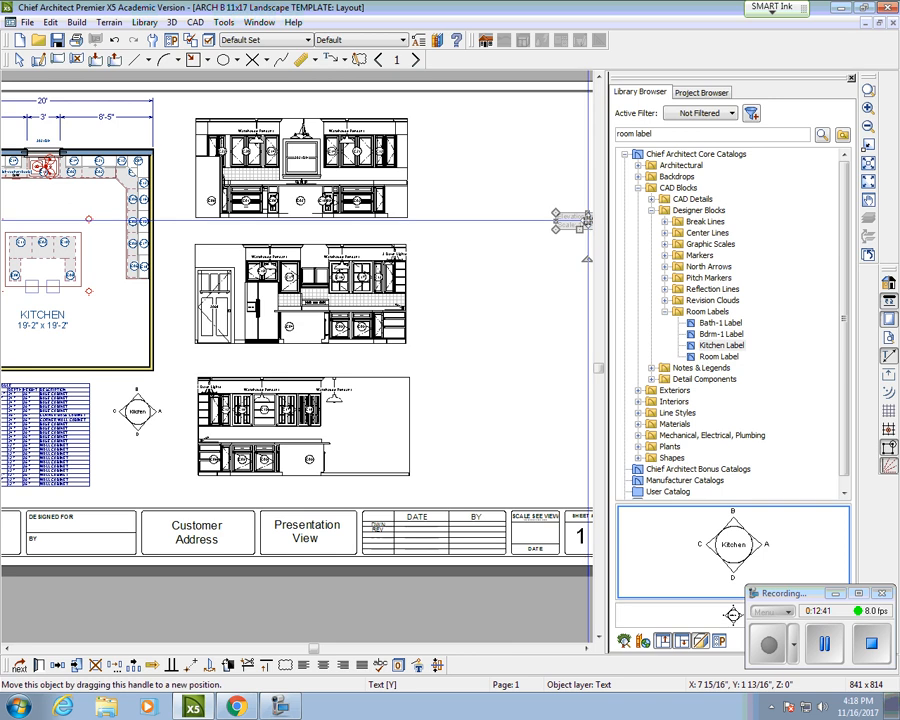
left_click_drag(556, 221, 463, 222)
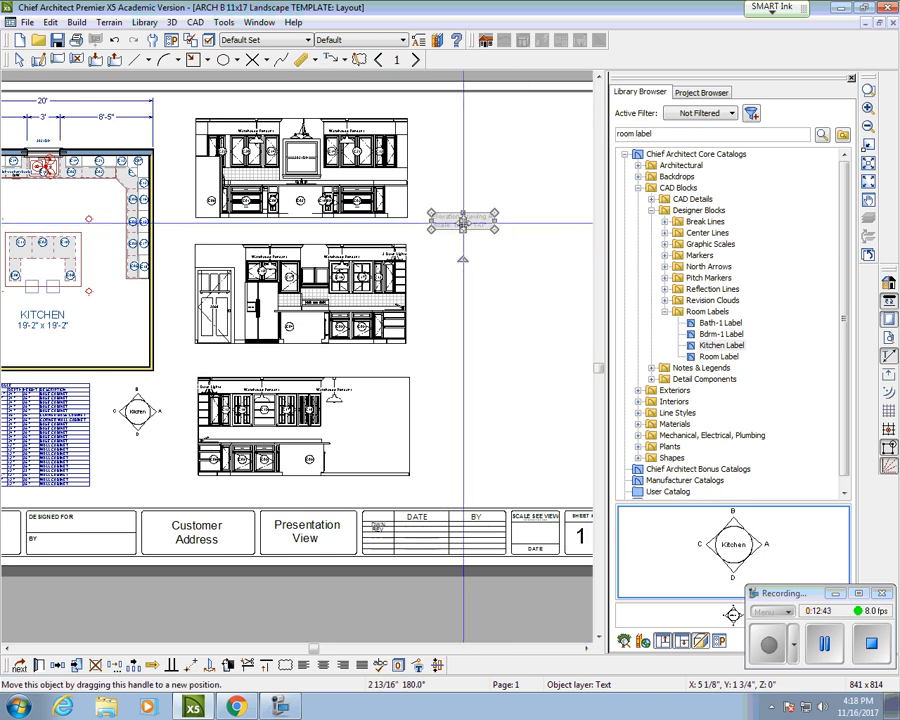
Step: Open the Elevation Drawing A label's settings and review its tabs through to Text Style
double_click(463, 222)
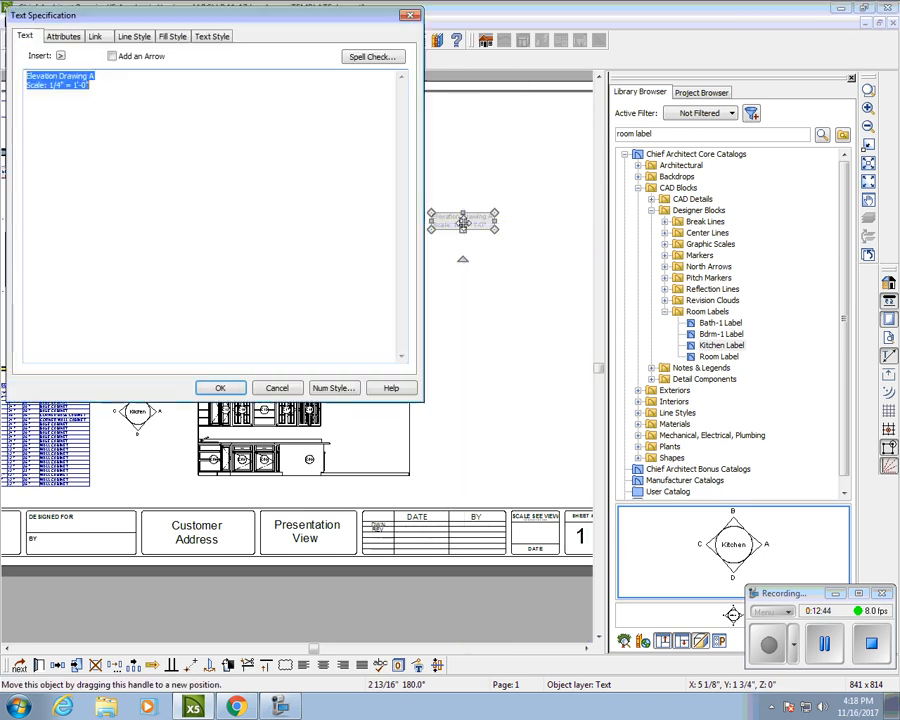
left_click(63, 37)
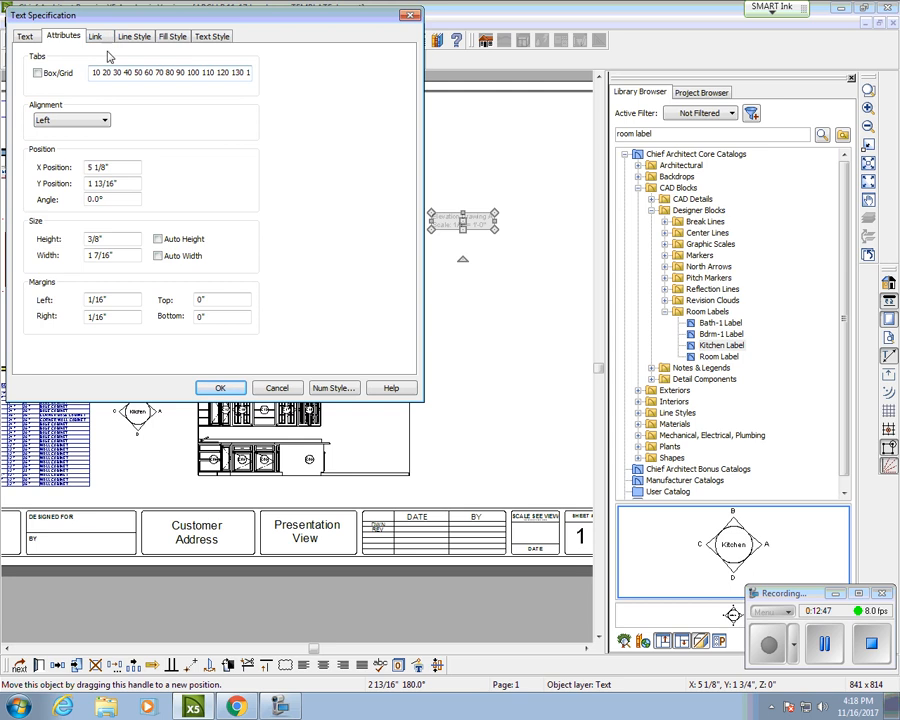
left_click(96, 37)
left_click(134, 36)
left_click(172, 37)
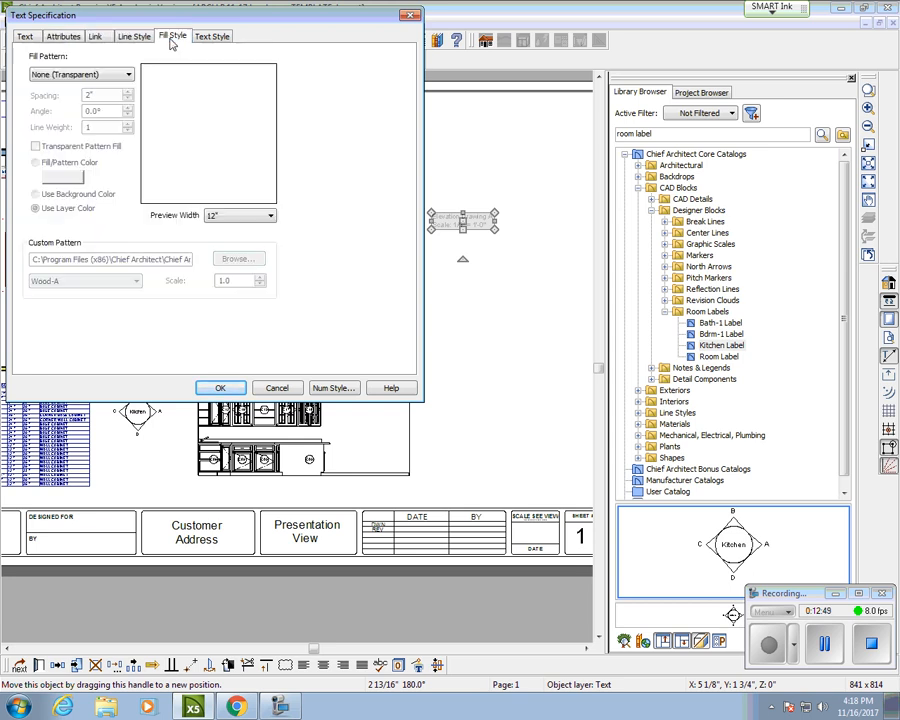
left_click(133, 37)
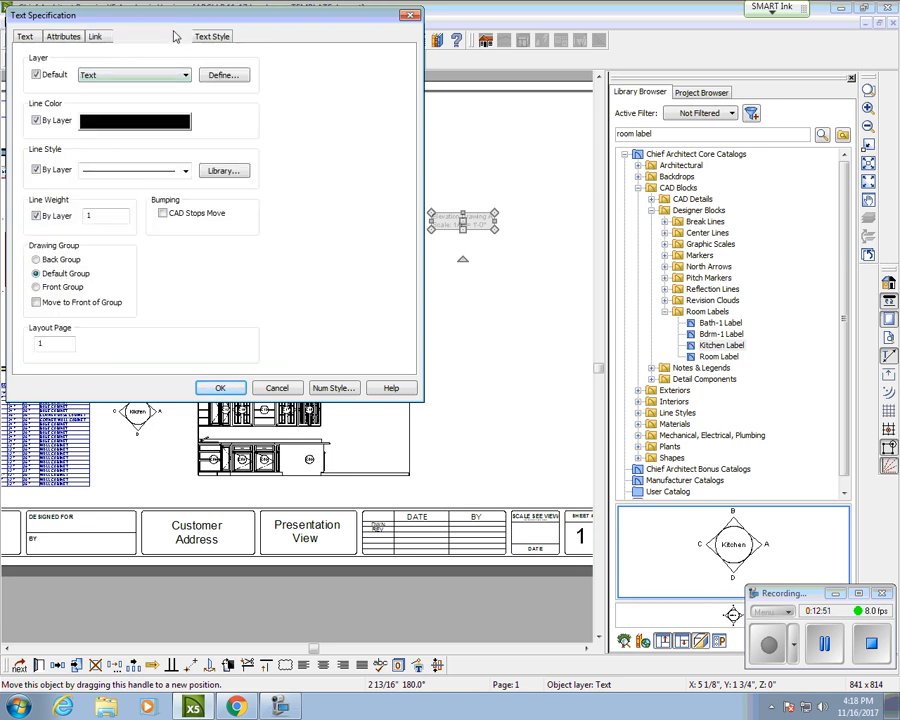
left_click(173, 37)
left_click(212, 36)
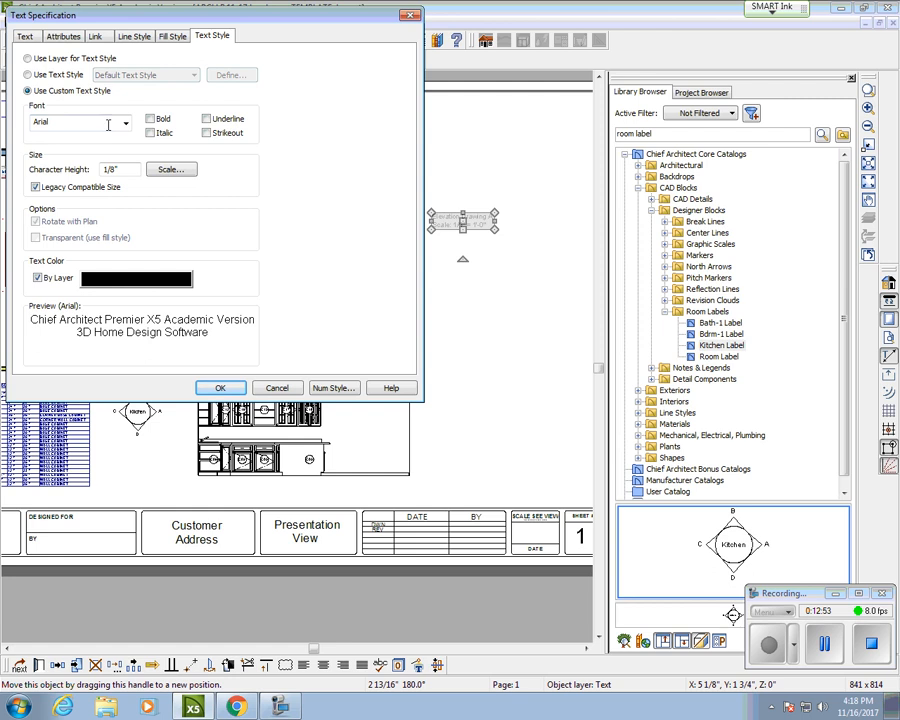
Step: Set the label's font to Chief Blueprint and apply it
left_click(126, 123)
scroll(110, 290, "down", 3)
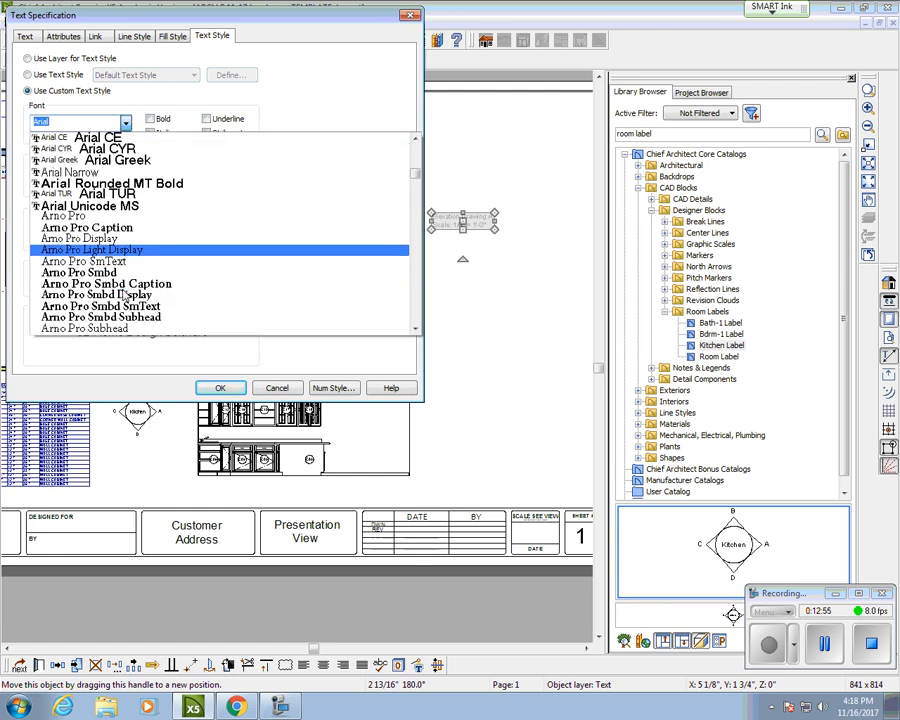
scroll(115, 290, "down", 8)
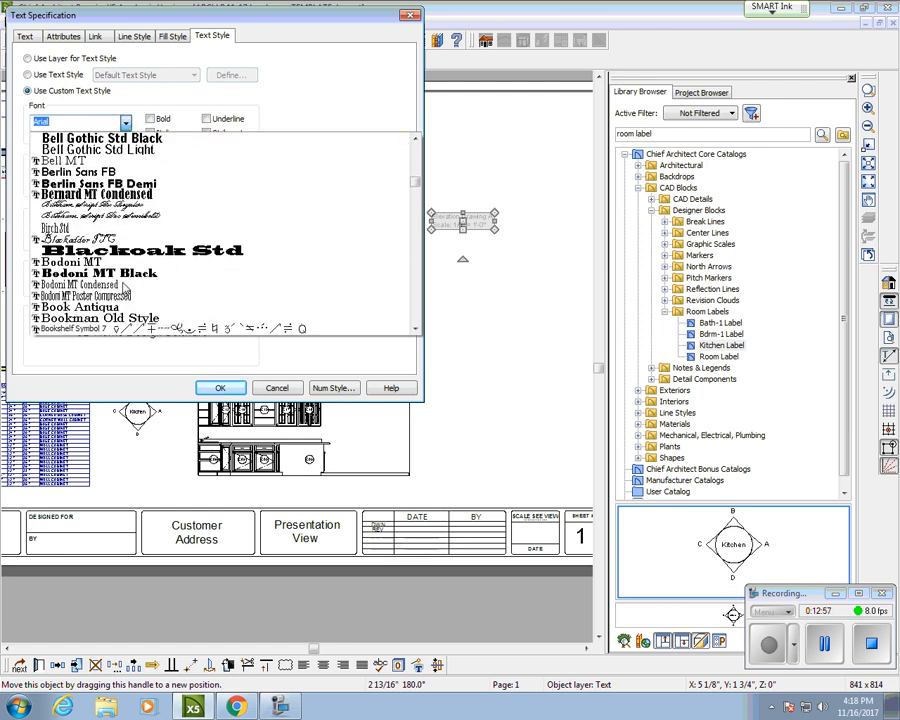
scroll(125, 289, "down", 6)
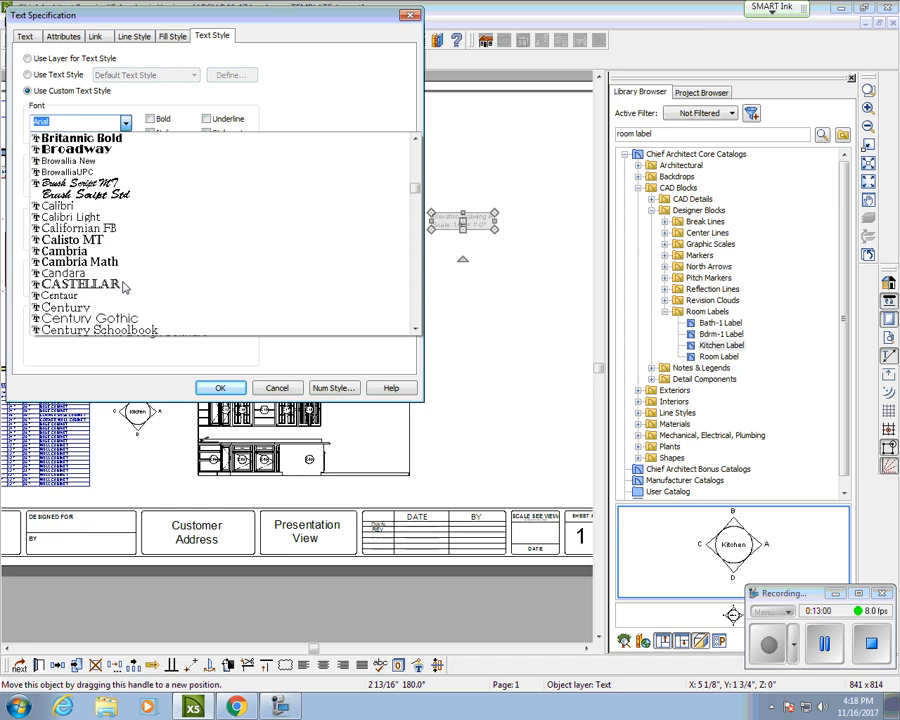
scroll(125, 288, "down", 2)
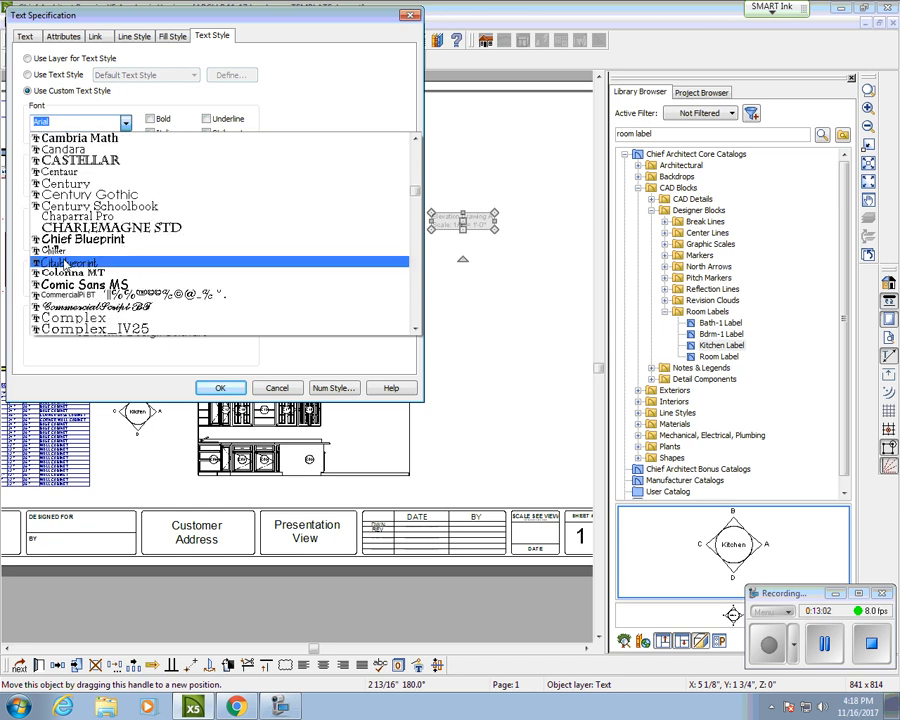
left_click(72, 240)
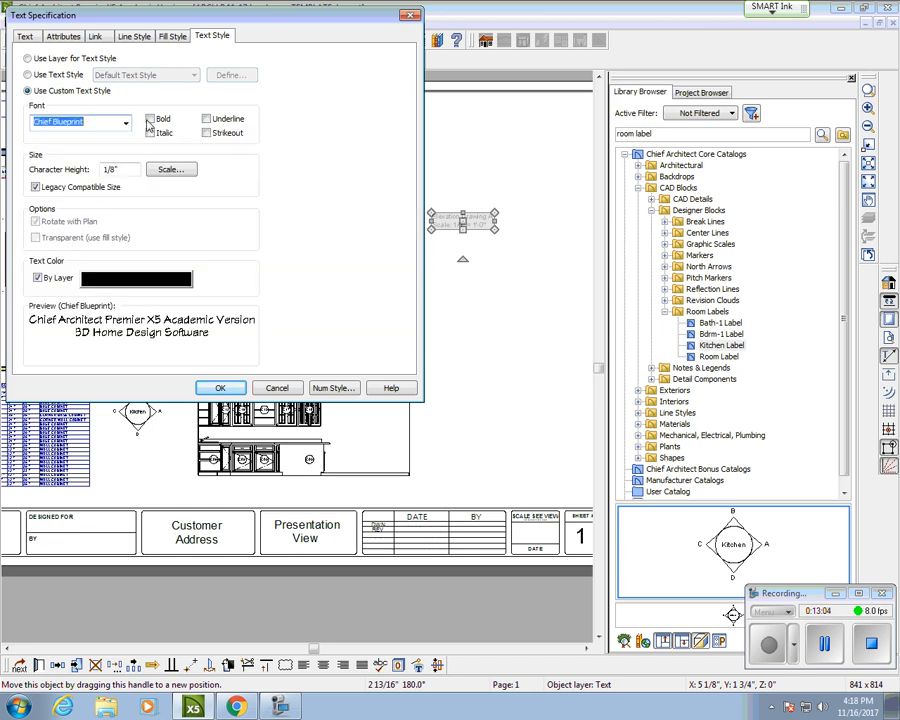
left_click(222, 388)
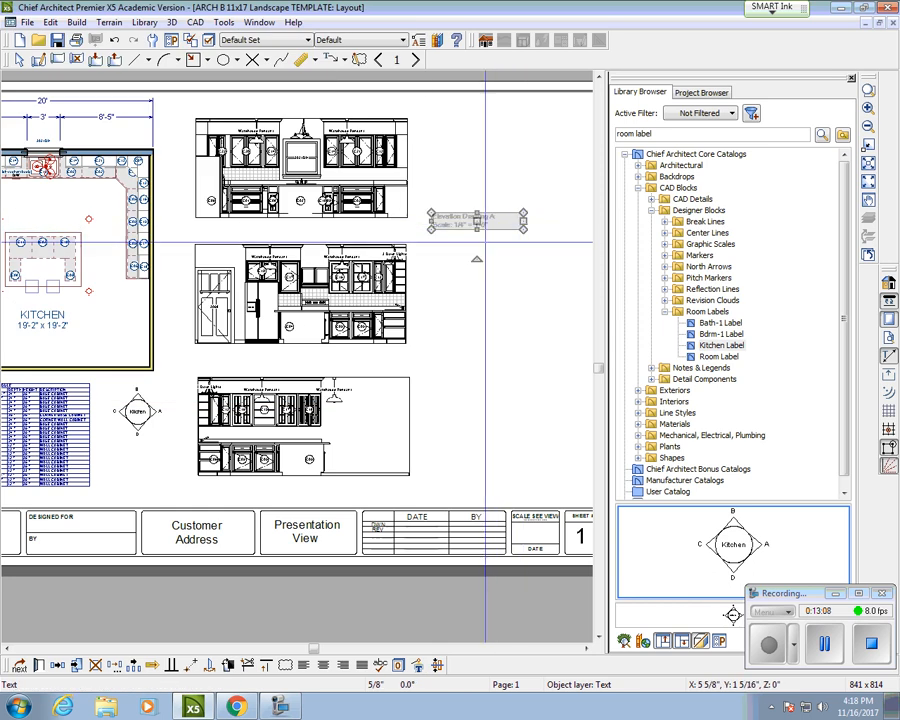
Step: Move the Elevation Drawing A label under the bottom elevation drawing
scroll(490, 228, "up", 2)
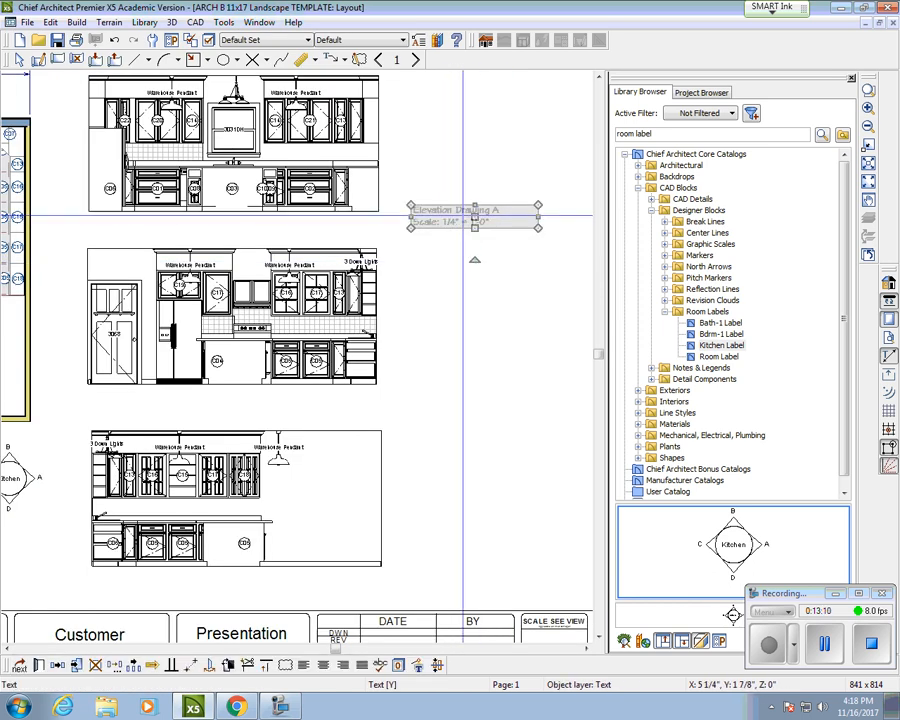
left_click_drag(475, 221, 466, 370)
scroll(48, 516, "down", 2)
middle_click_drag(48, 514, 152, 495)
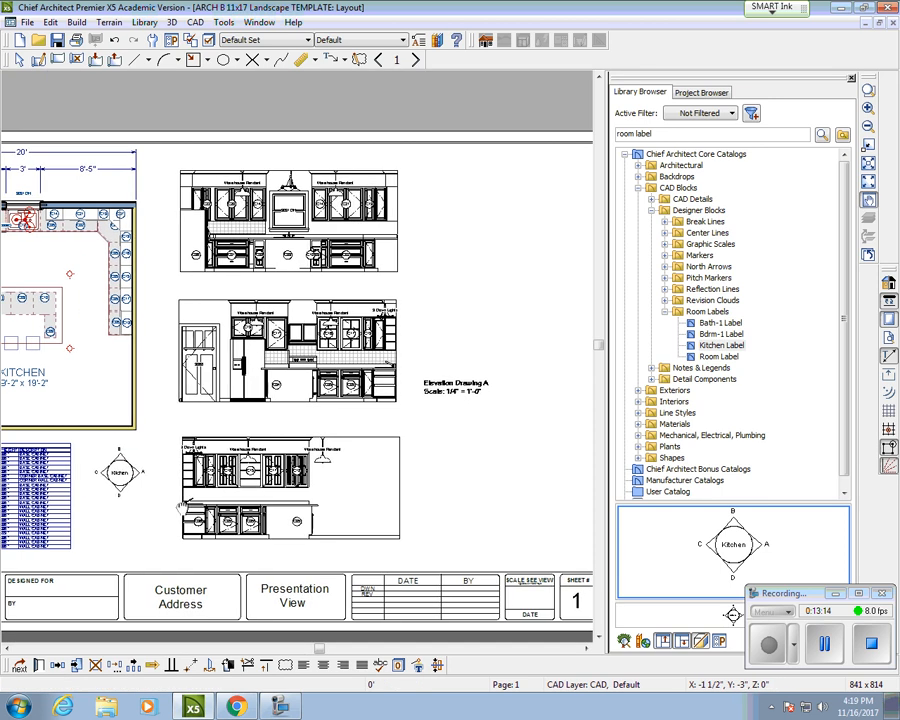
middle_click_drag(82, 449, 147, 455)
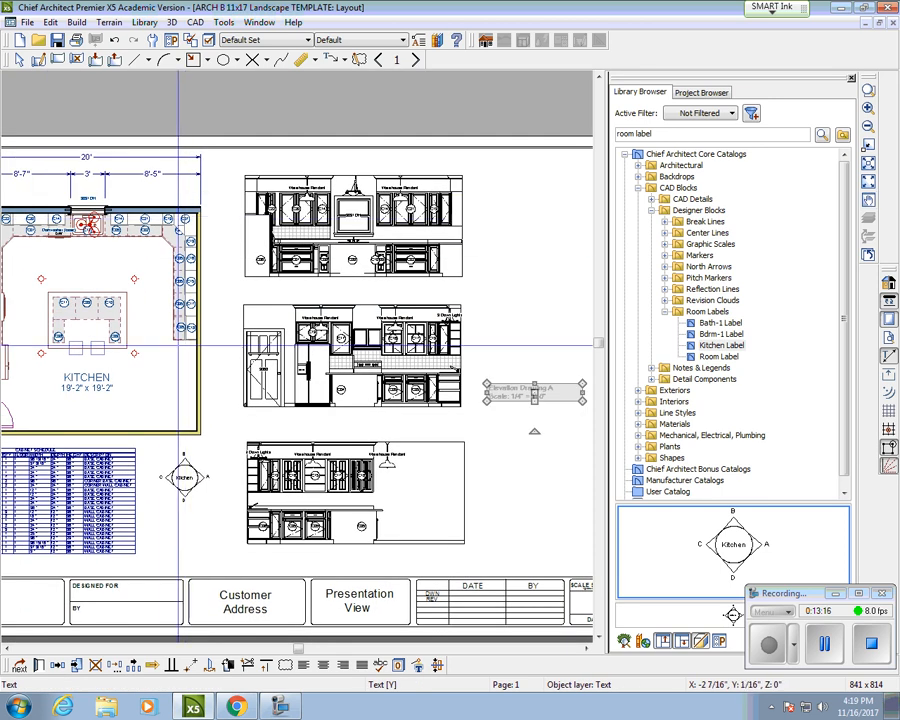
left_click(182, 477)
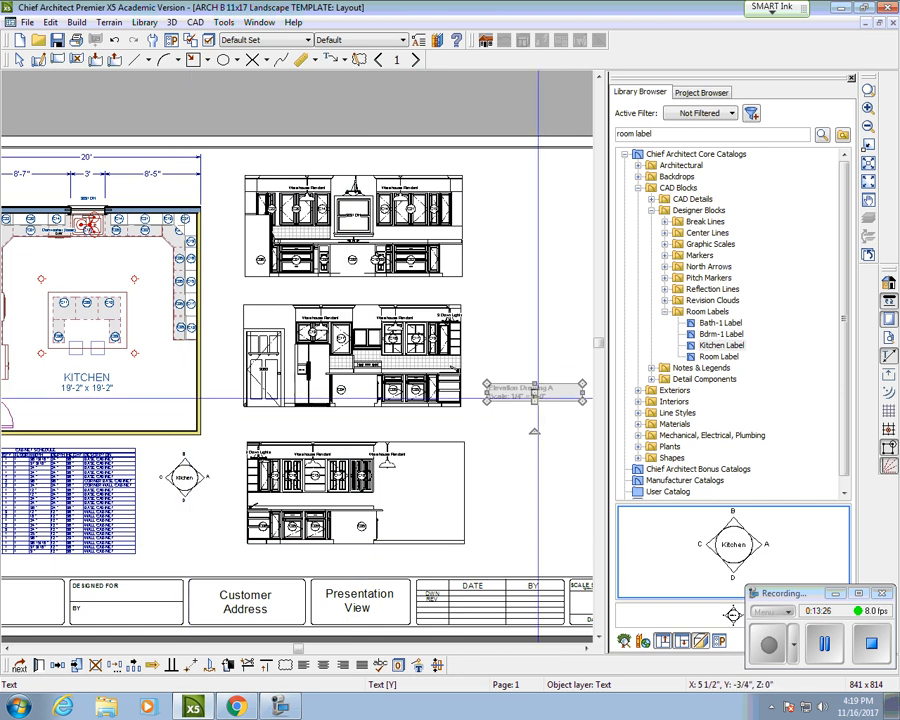
mouse_move(534, 392)
left_mouse_down()
mouse_move(548, 532)
mouse_move(534, 553)
mouse_move(293, 555)
left_mouse_up()
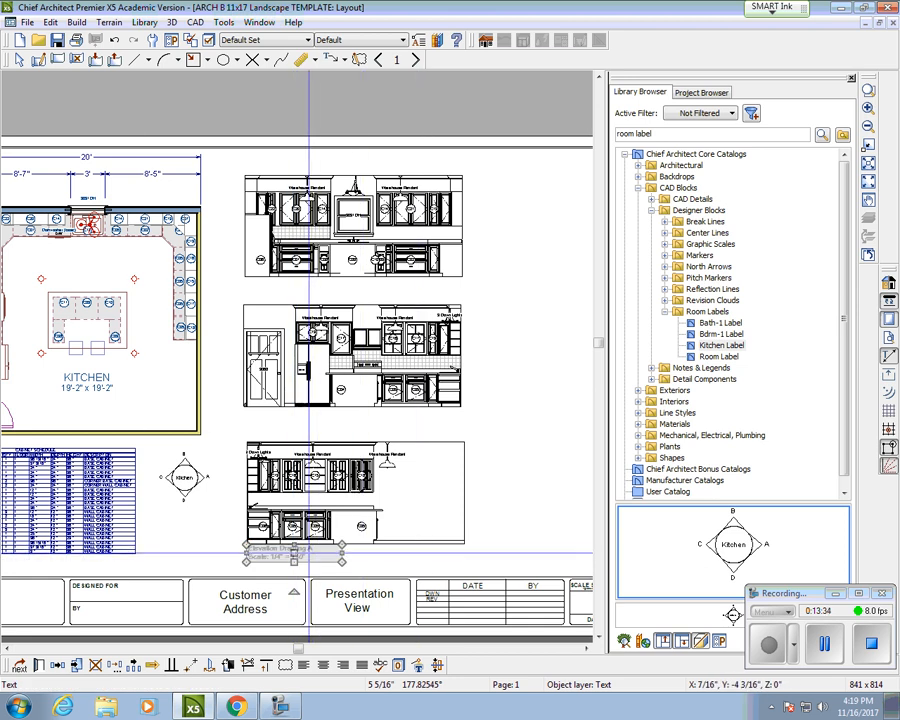
Step: Copy/Paste the label and position the copy just under the middle elevation
right_click(297, 141)
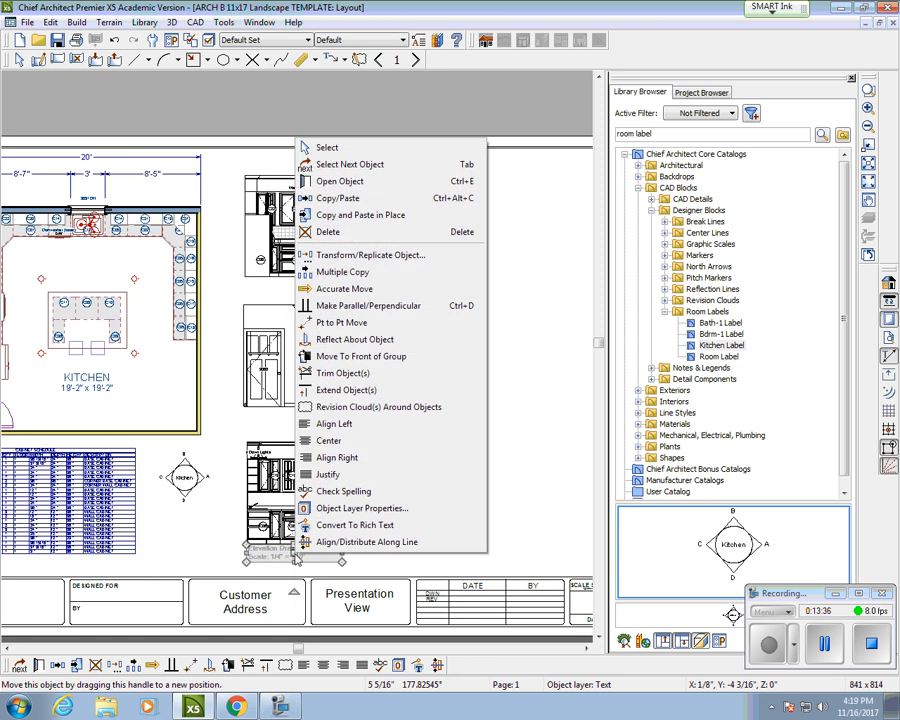
left_click(390, 197)
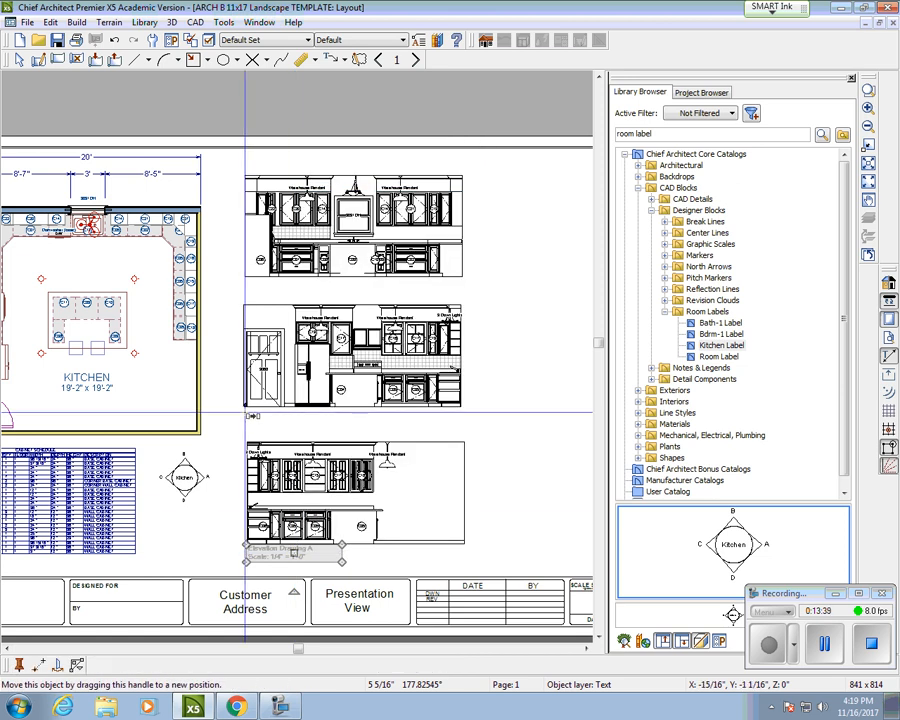
left_click(246, 411)
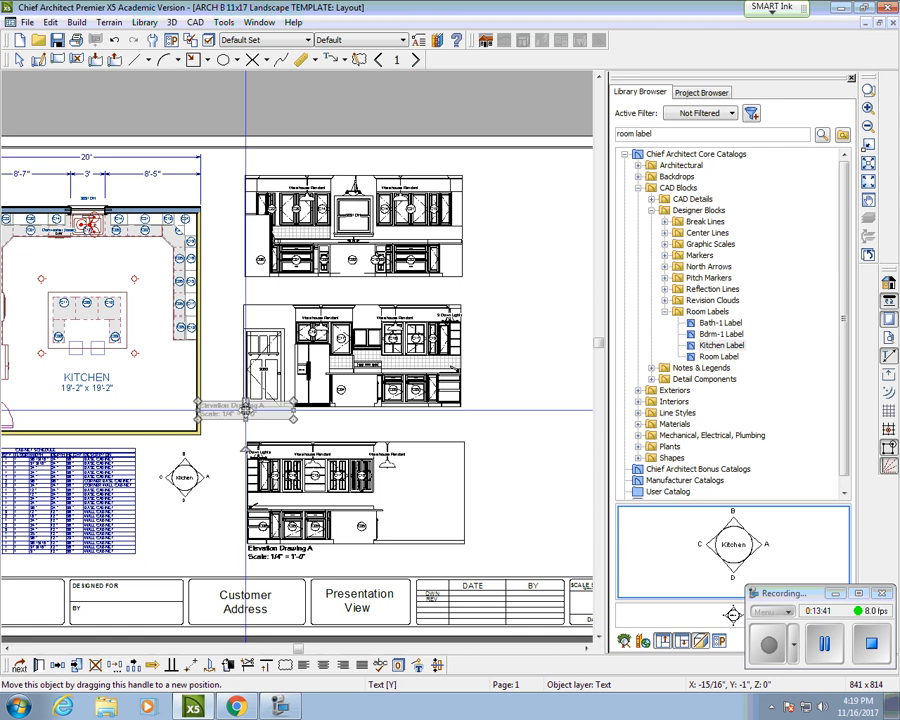
left_click_drag(246, 411, 290, 417)
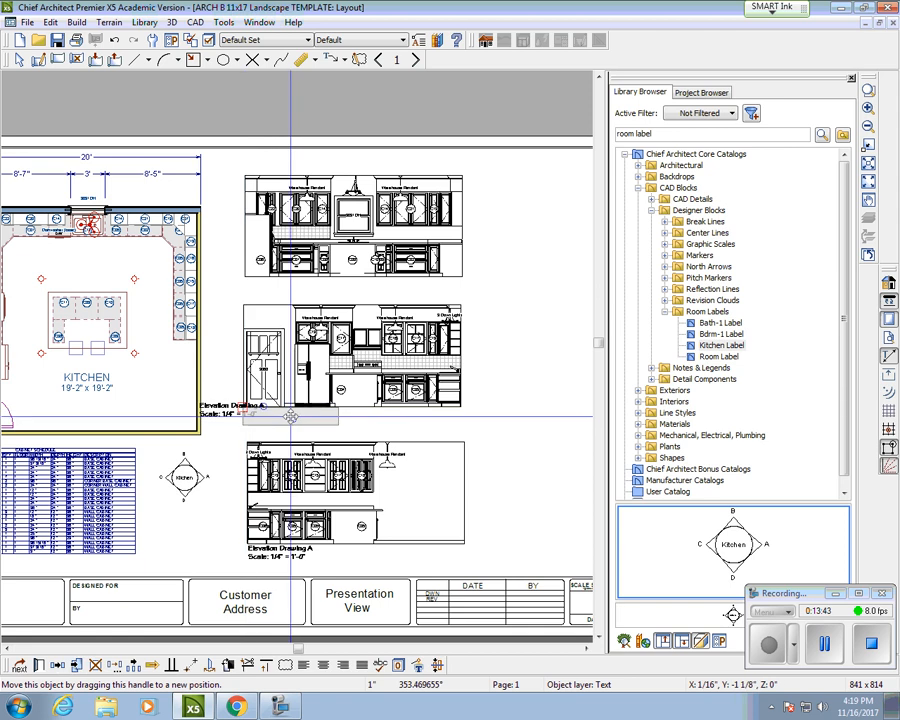
scroll(292, 415, "up", 2)
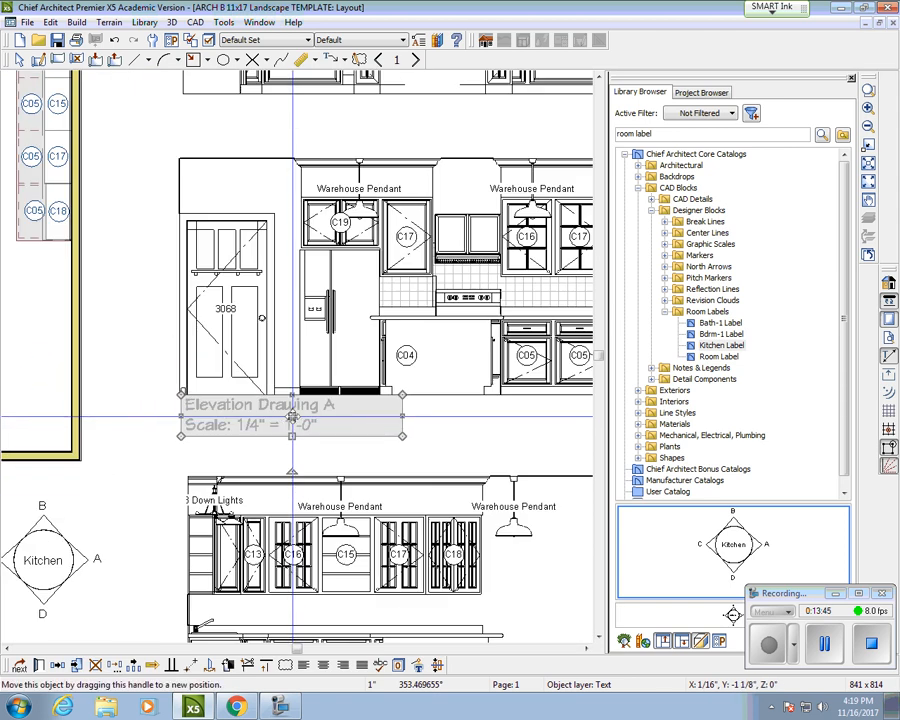
left_click_drag(292, 416, 295, 428)
scroll(355, 411, "down", 1)
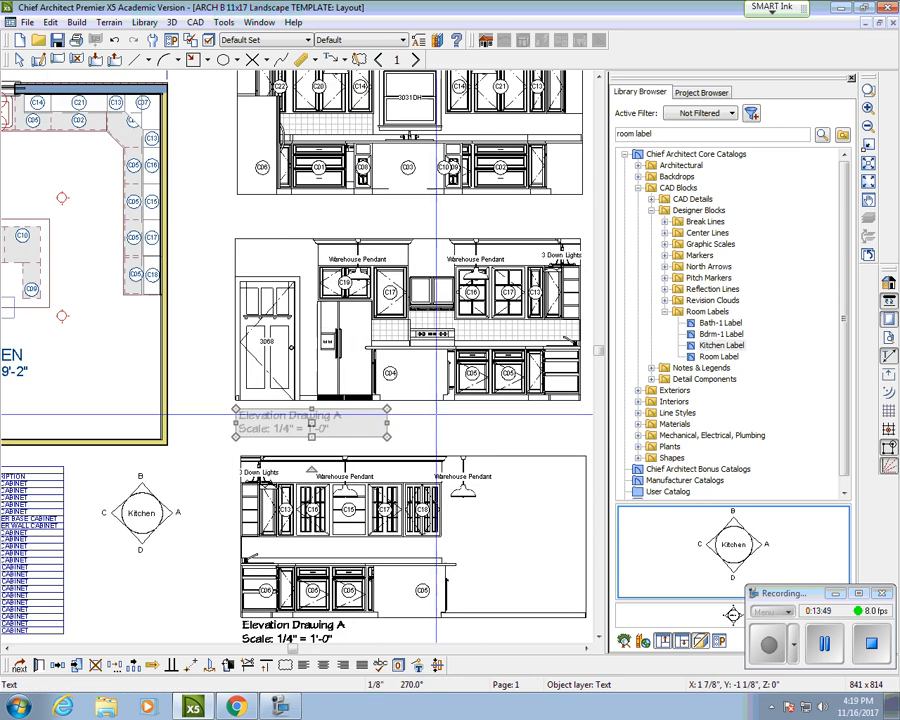
scroll(467, 318, "down", 2)
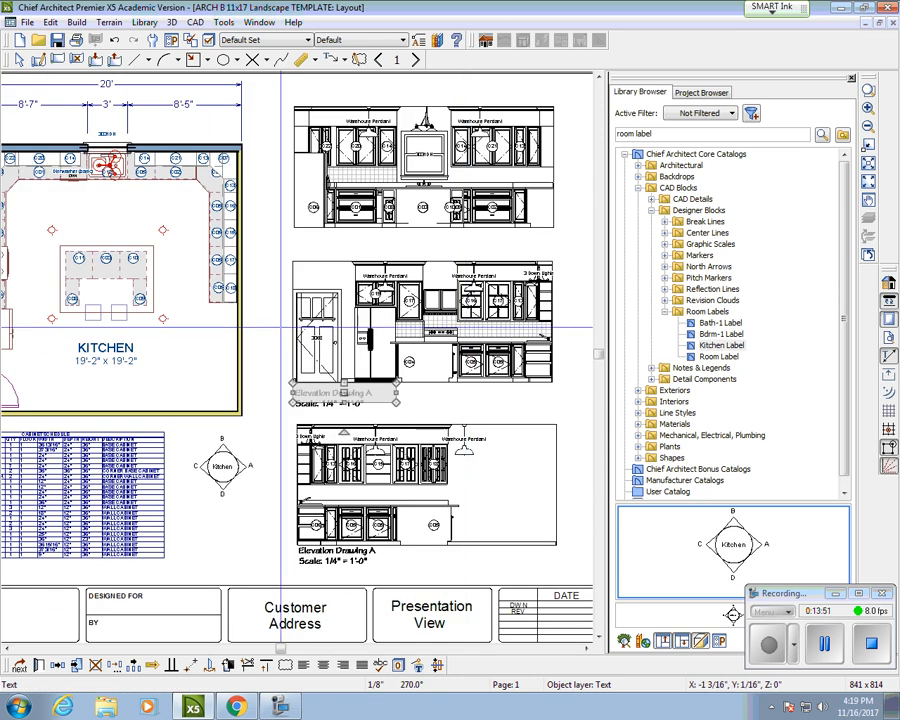
scroll(287, 330, "down", 1)
scroll(240, 475, "up", 2)
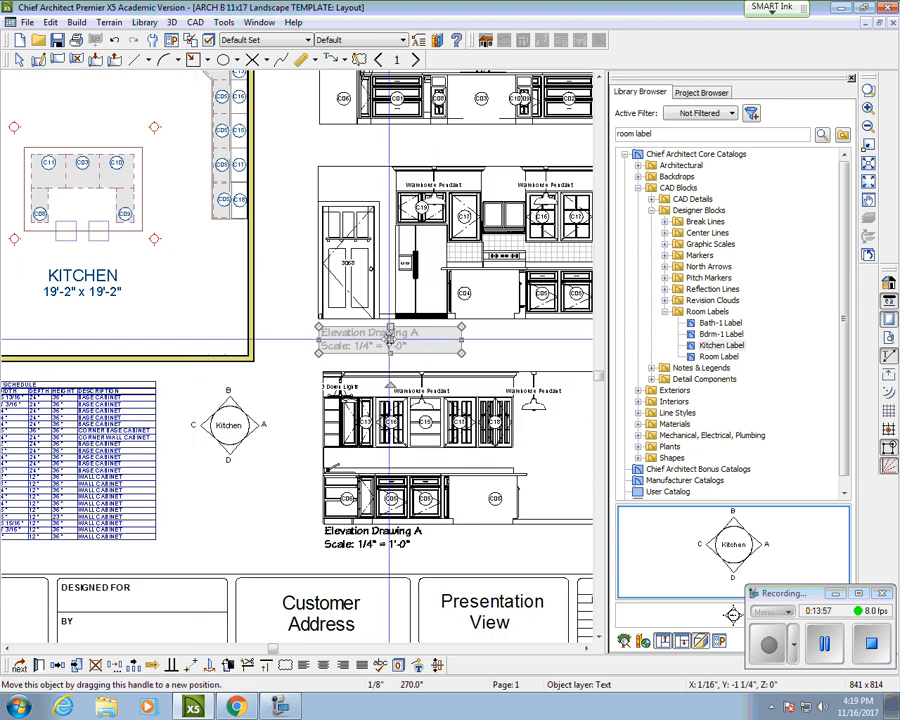
Step: Retitle the middle elevation's label to 'Elevation Drawing C'
double_click(390, 340)
left_click(26, 35)
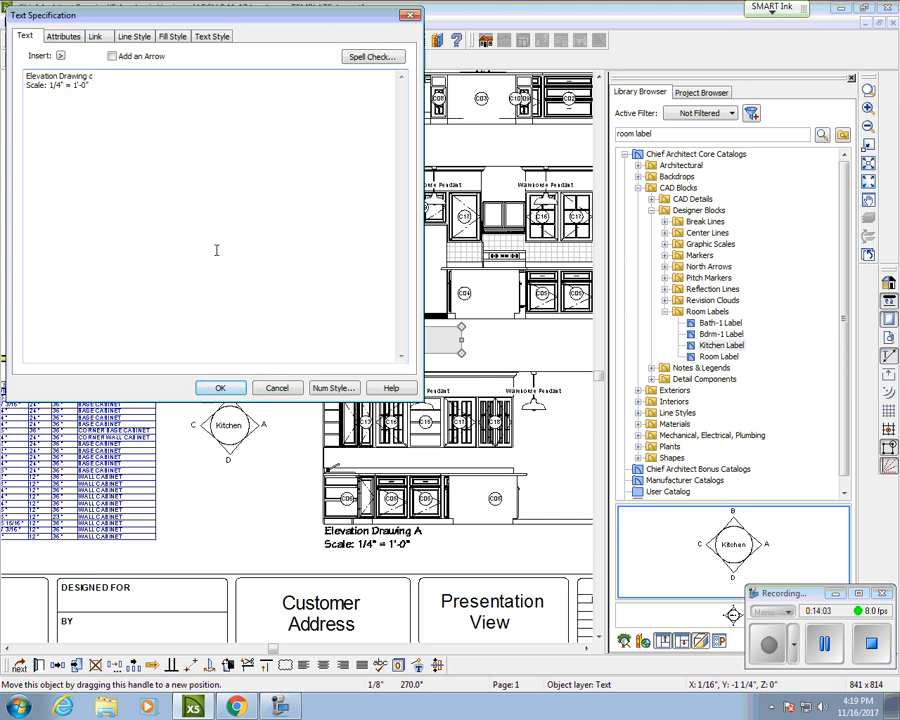
left_click(225, 389)
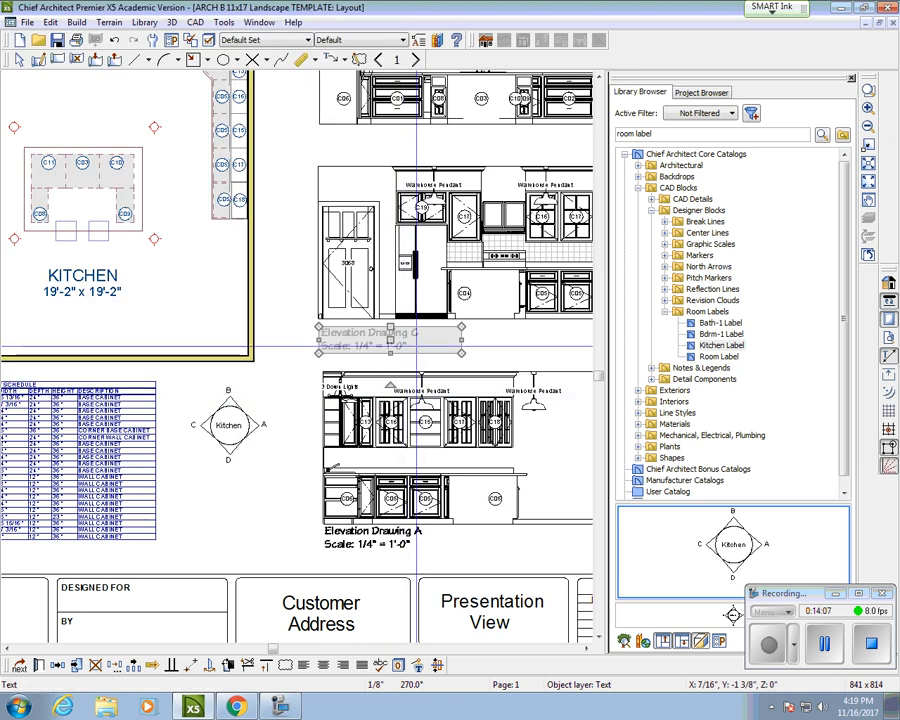
Step: Undo a stray layout box copy, then copy the Elevation Drawing C label below the top elevation
right_click(326, 124)
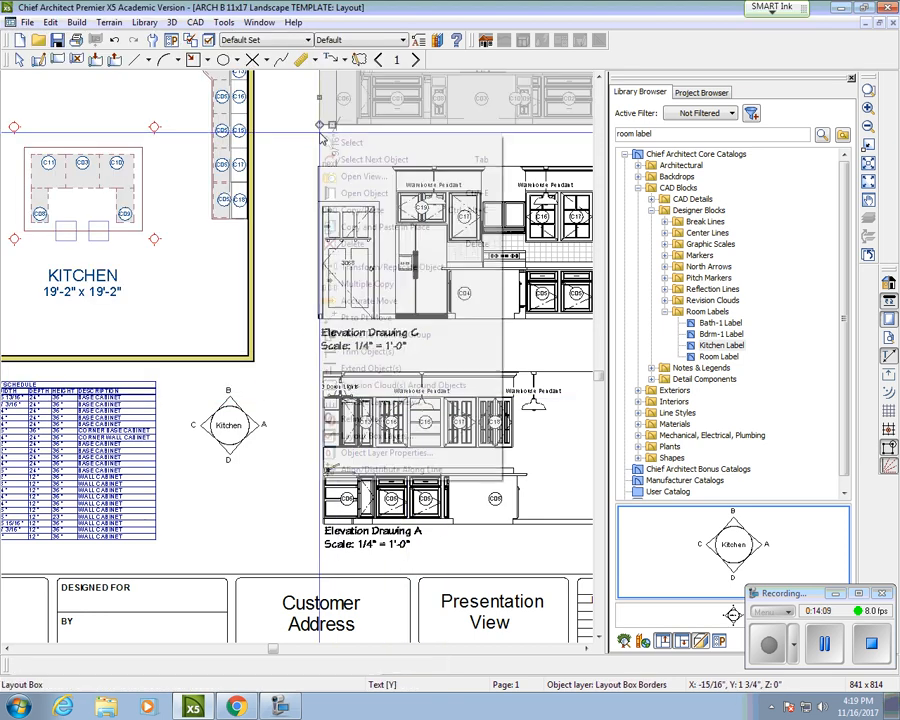
left_click(364, 207)
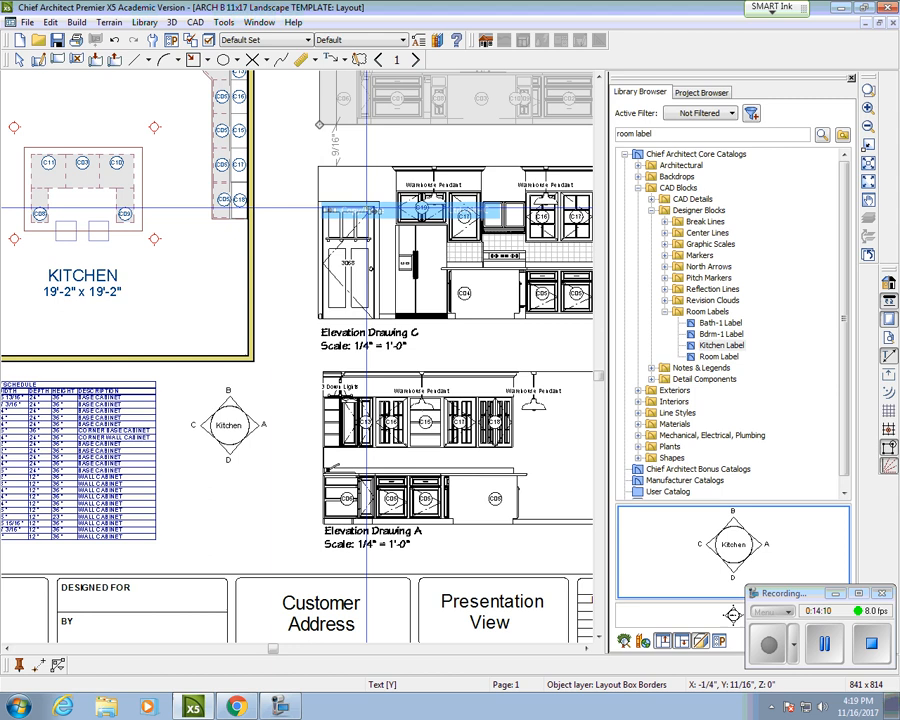
left_click(320, 132)
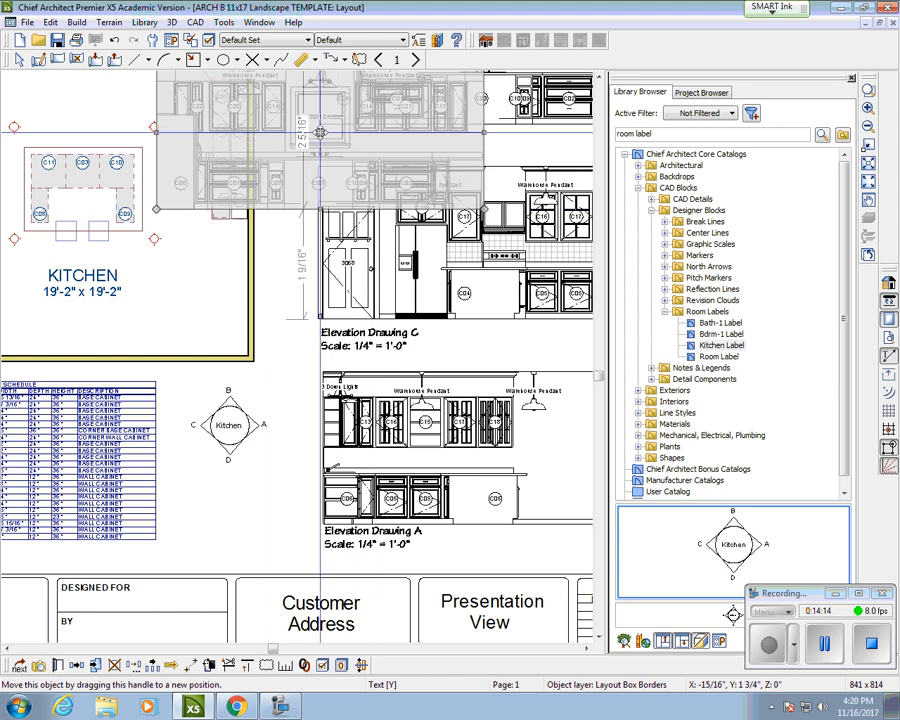
key("ctrl+z")
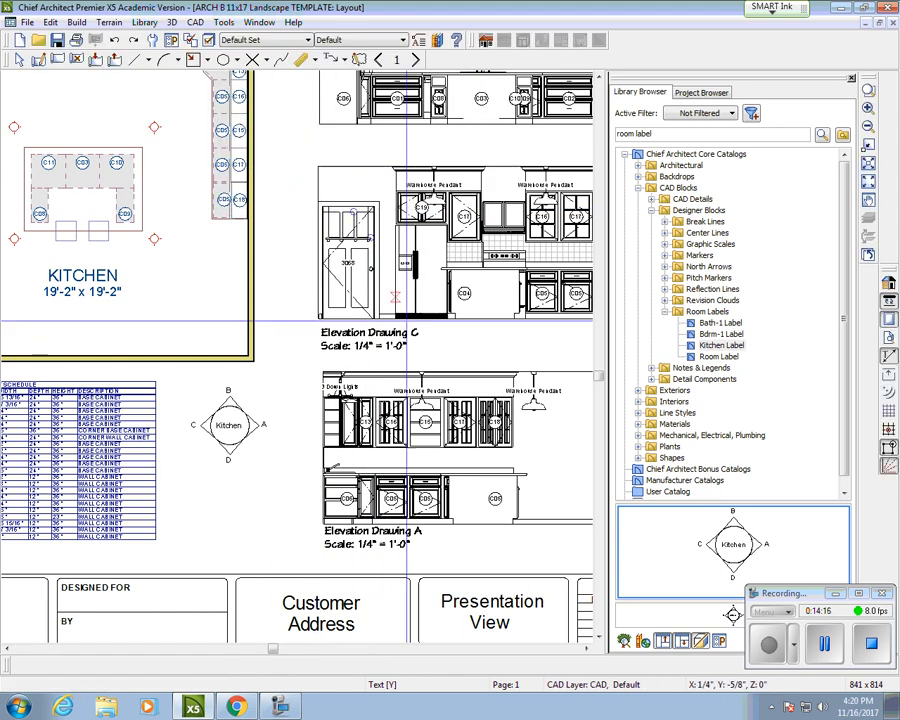
left_click(385, 340)
right_click(384, 342)
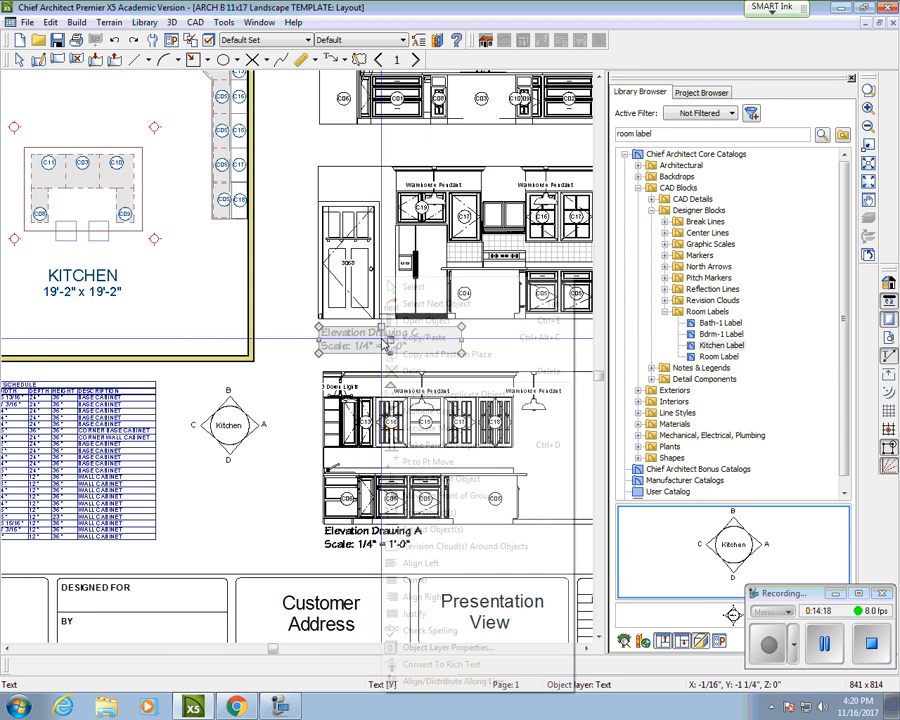
left_click(388, 338)
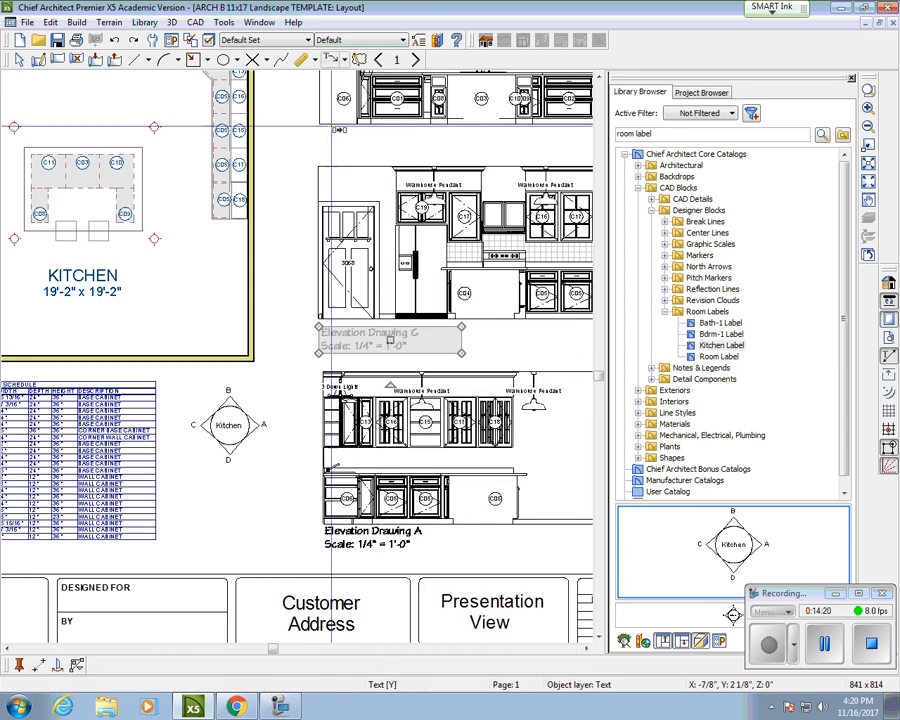
right_click(327, 141)
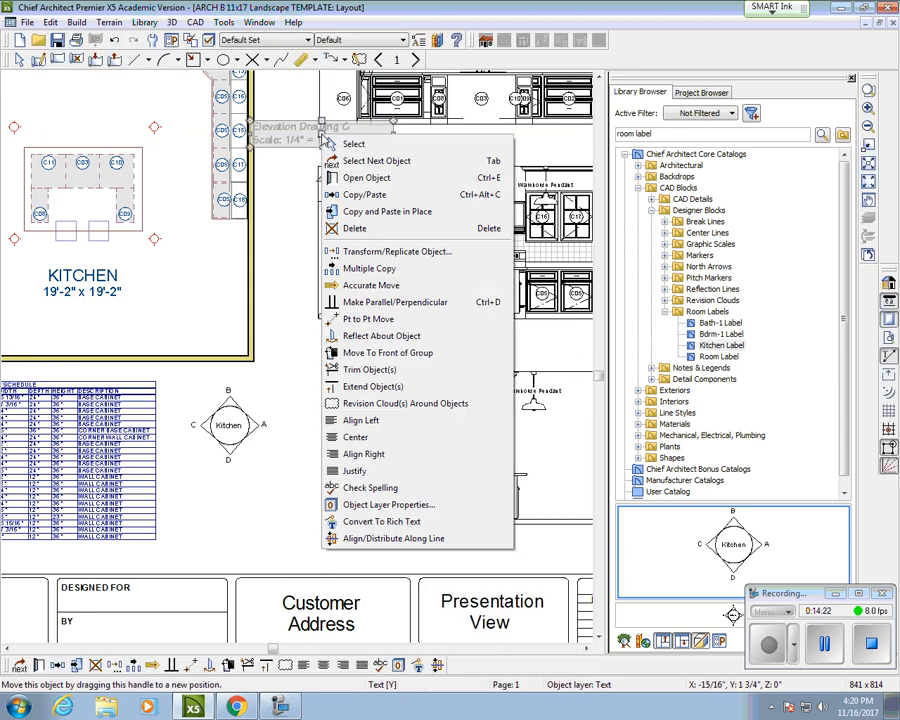
left_click(316, 132)
left_click_drag(320, 132, 391, 142)
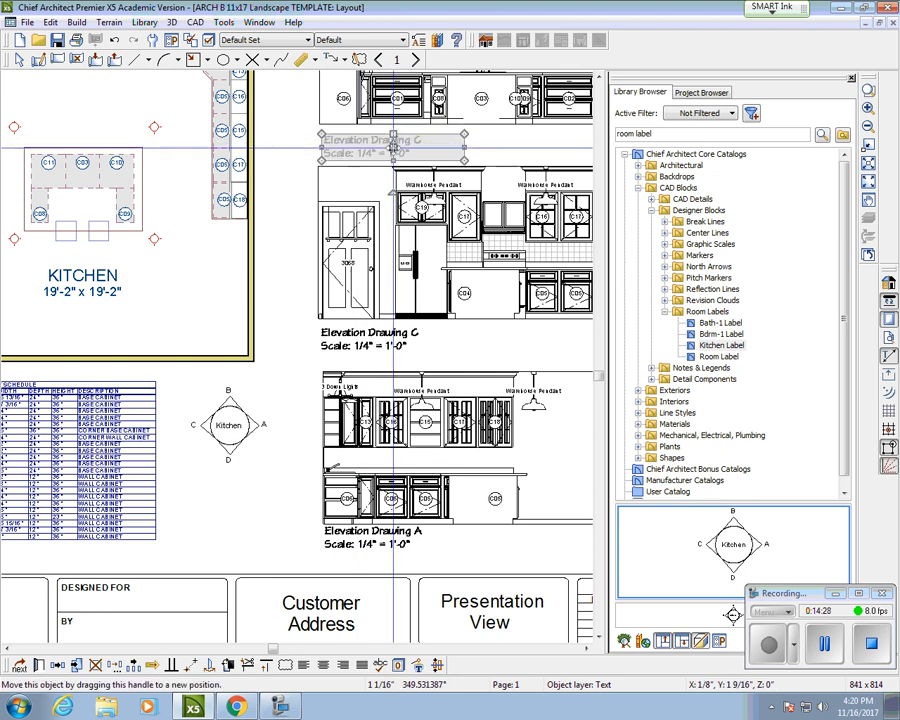
scroll(393, 148, "down", 2)
middle_click_drag(416, 135, 404, 265)
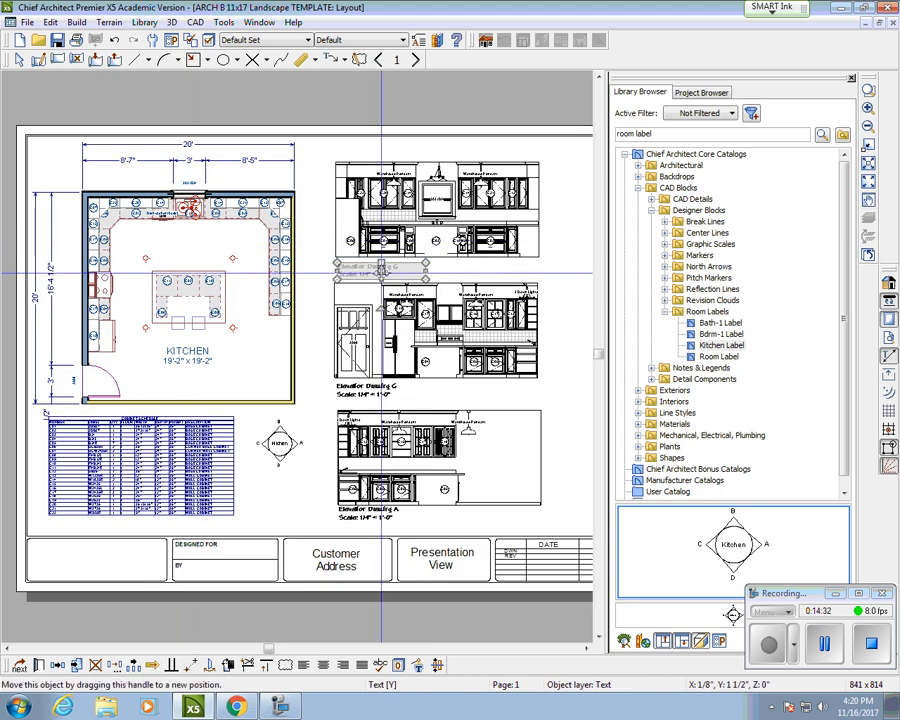
Step: Rename the copied top-elevation label to 'Elevation Drawing B' and nudge it slightly up
double_click(381, 270)
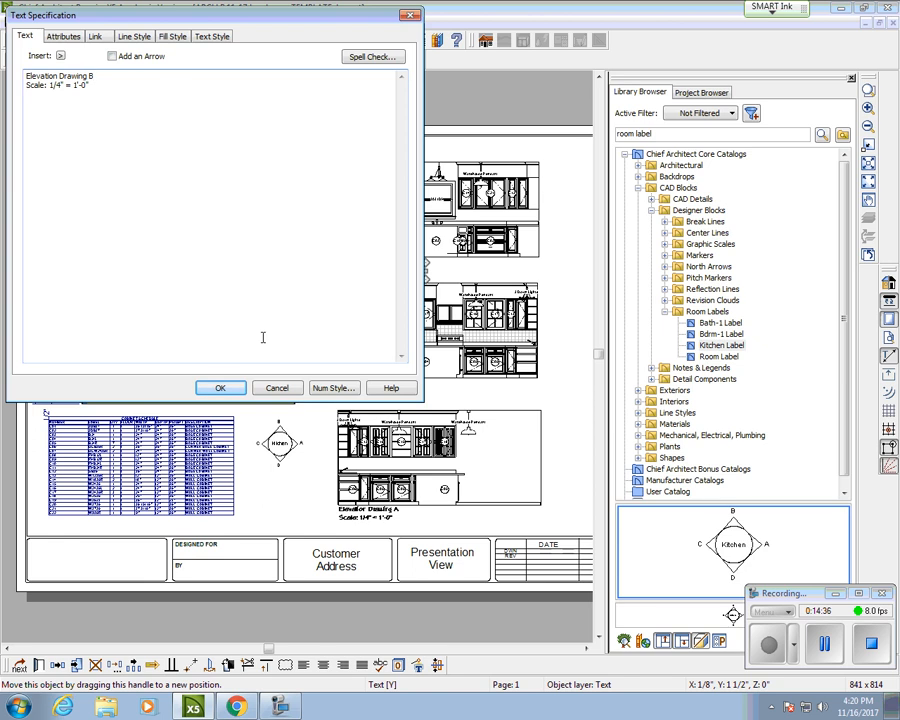
left_click(234, 389)
scroll(370, 265, "up", 2)
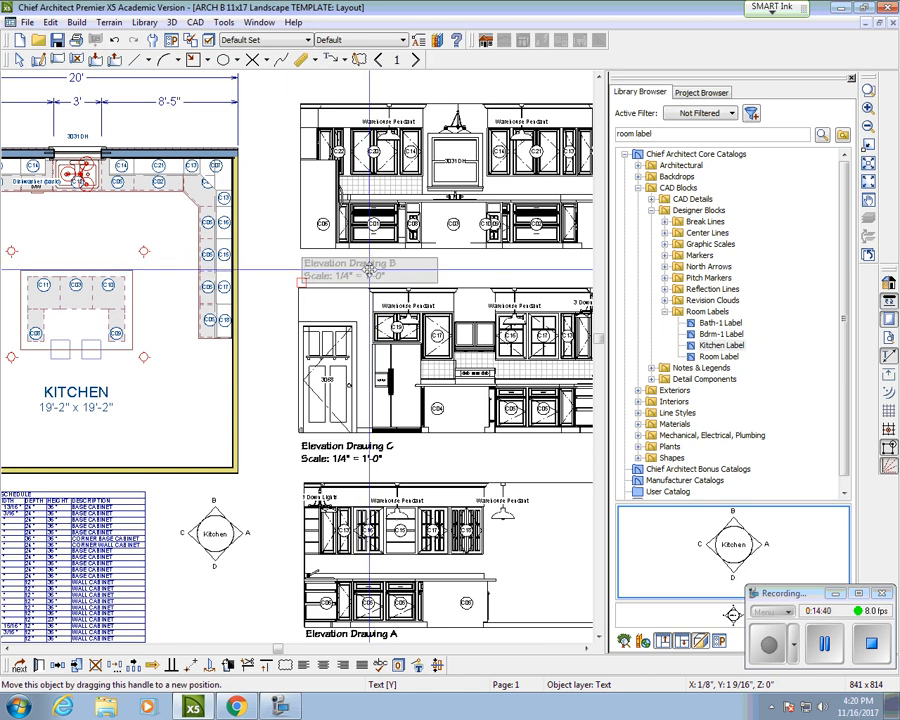
left_click_drag(370, 267, 370, 262)
scroll(370, 265, "down", 2)
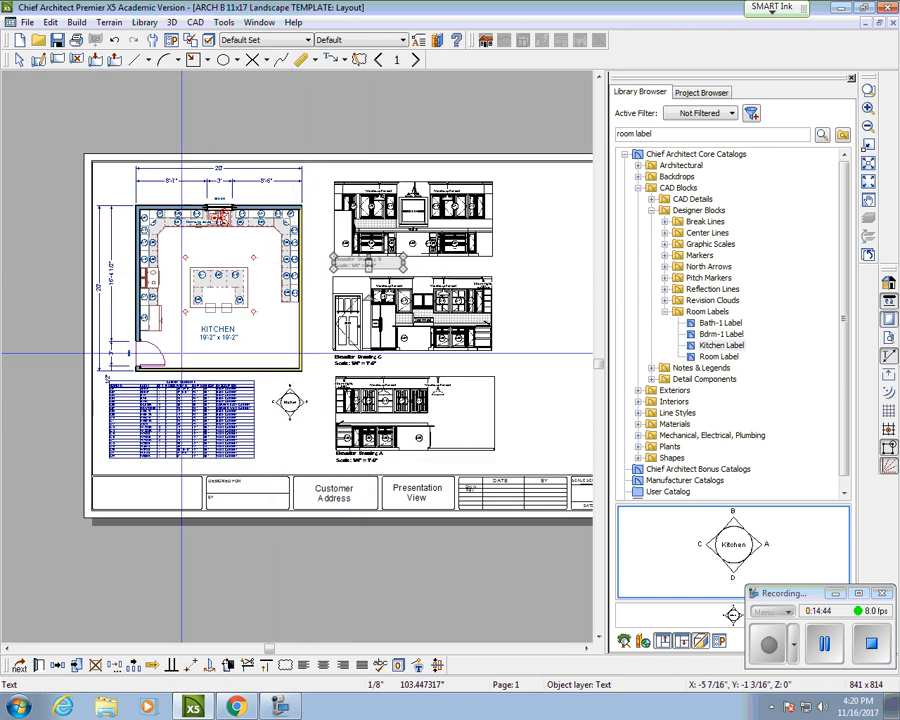
Step: Paste another copy of the Elevation Drawing A label onto the sheet
left_click(370, 458)
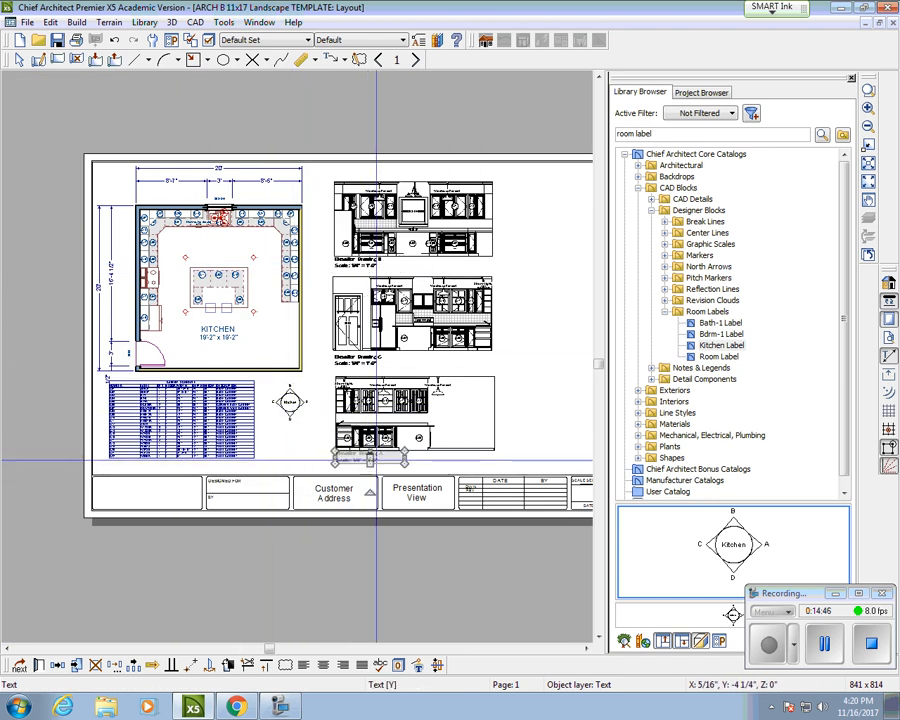
key("ctrl+v")
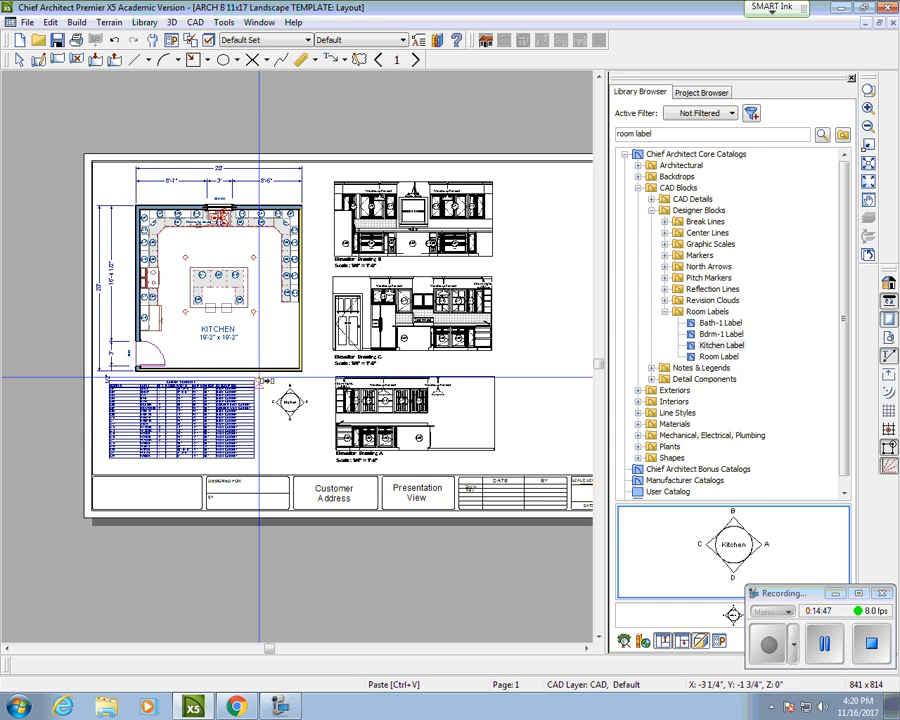
scroll(259, 379, "up", 2)
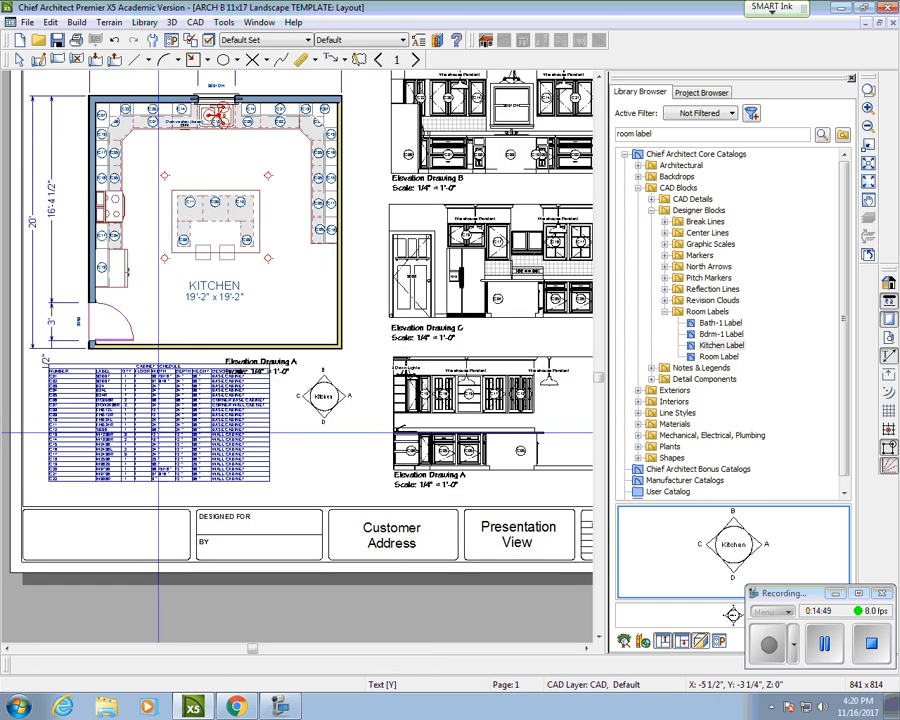
Step: Shift the cabinet schedule slightly down on the sheet
key("space")
left_click(165, 423)
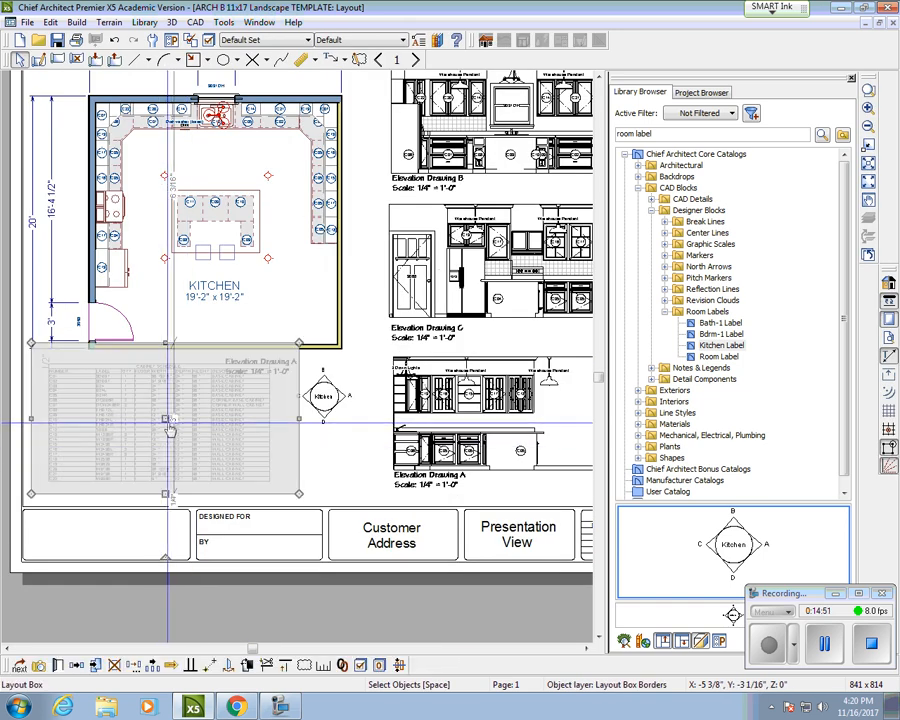
mouse_move(168, 420)
left_mouse_down()
mouse_move(168, 440)
mouse_move(166, 433)
left_mouse_up()
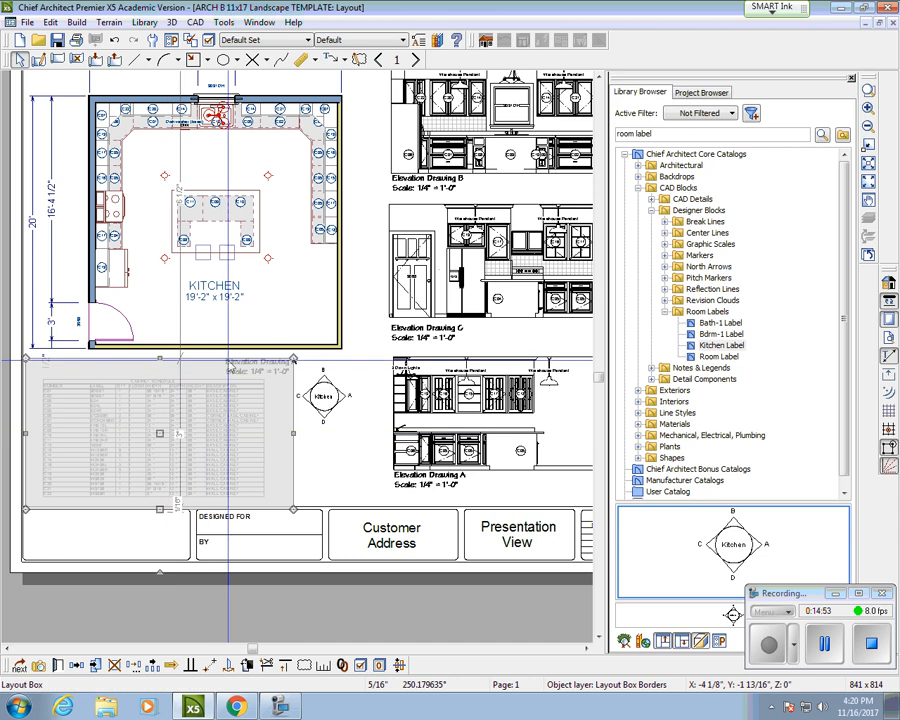
Step: Retitle the pasted label 'U-Shape Kitchen Design Floor Plan, Scale: 1/4" = 1'-0"', widen it, and place it under the plan
left_click(259, 366)
left_click(272, 371)
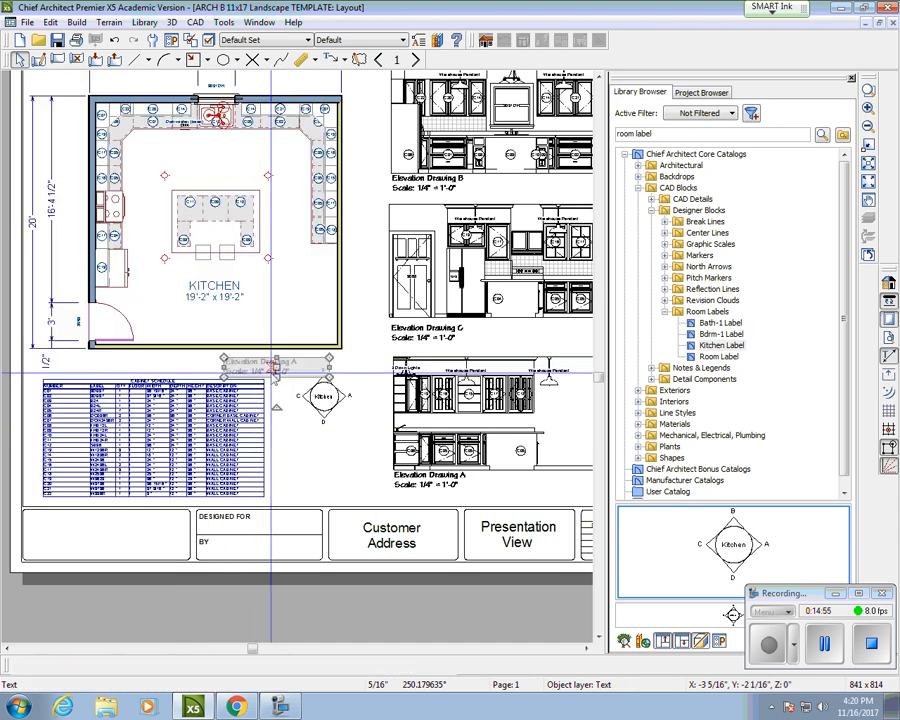
double_click(272, 371)
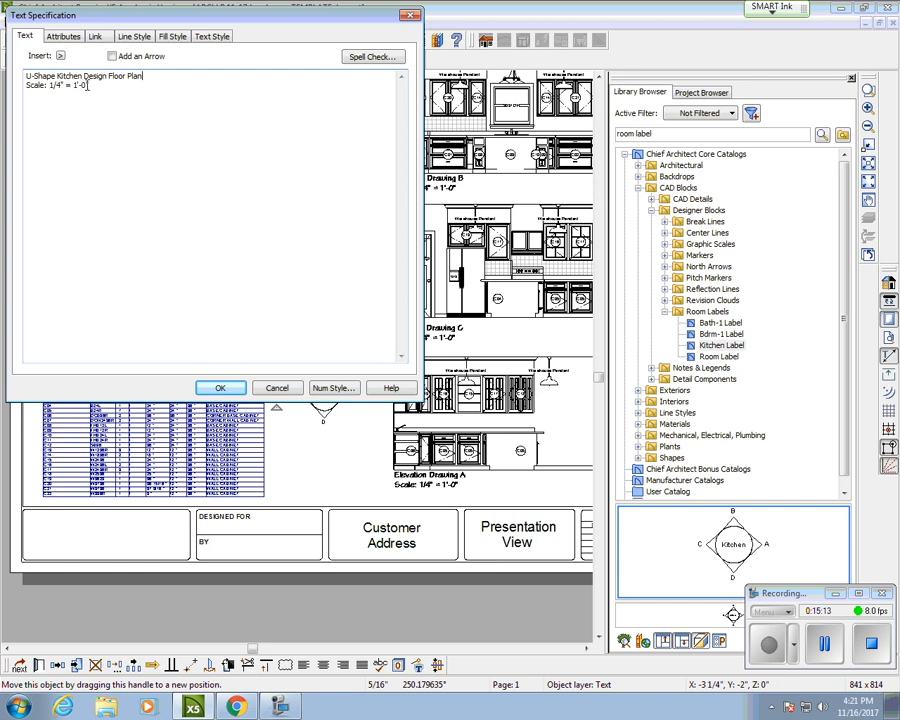
left_click(222, 387)
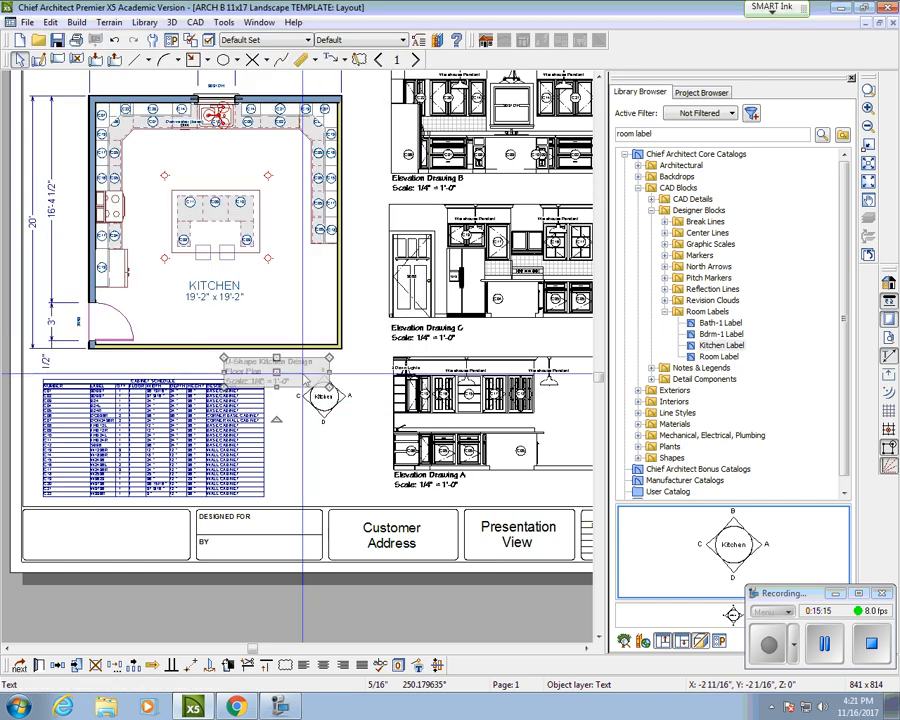
left_click_drag(331, 372, 351, 372)
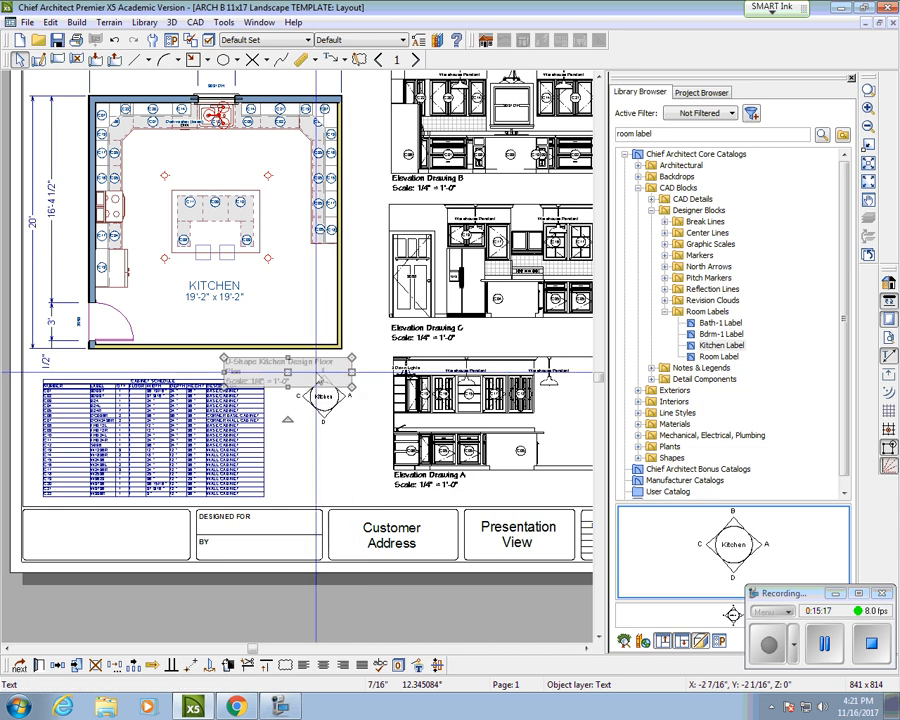
left_click_drag(224, 370, 186, 370)
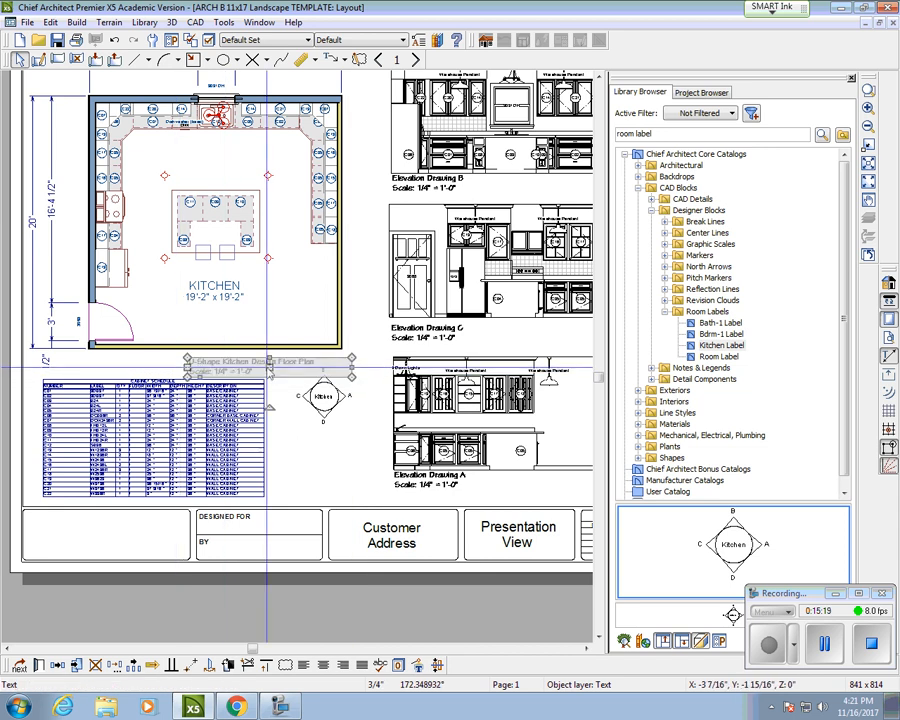
left_click_drag(270, 367, 171, 363)
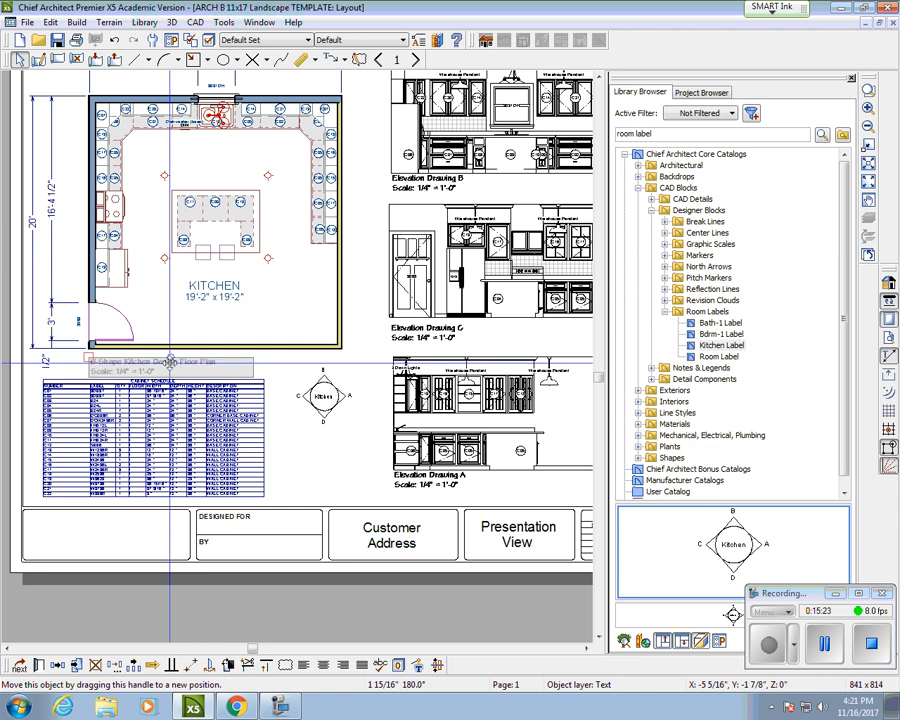
scroll(388, 378, "down", 2)
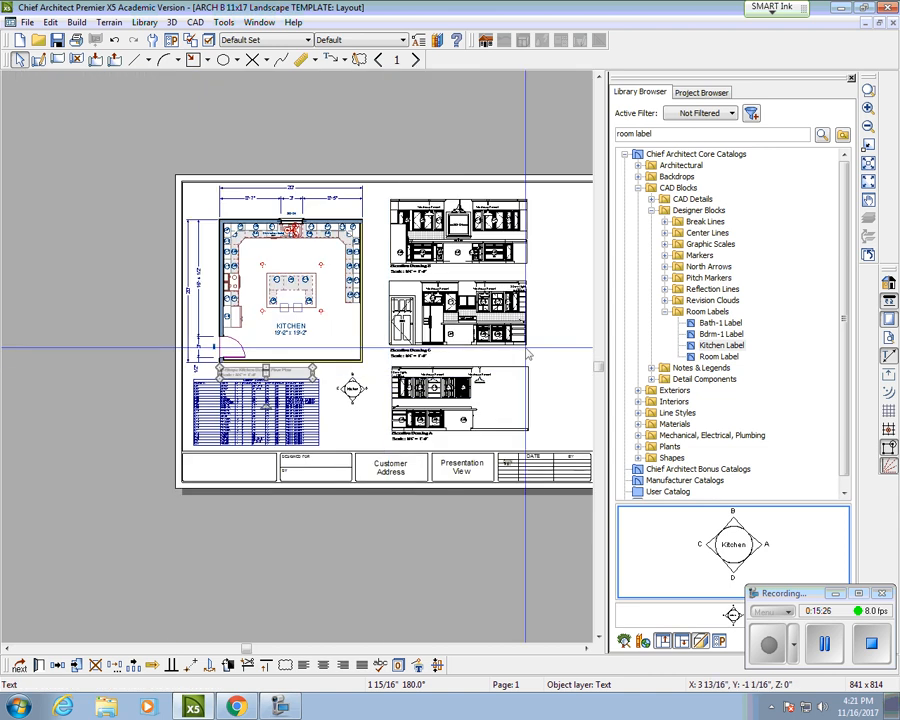
Step: Pan out to show the whole completed ARCH B sheet
middle_click_drag(510, 357, 346, 363)
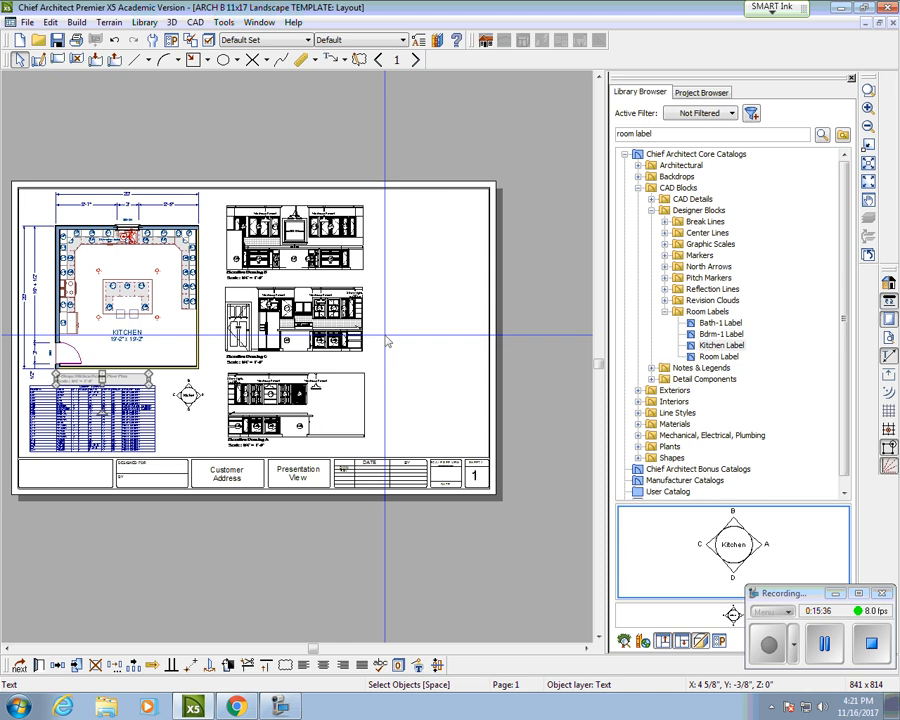
left_click(825, 647)
Step: Update the Elevation 4 view on the layout, then return to the kitchen floor plan window
left_click(30, 25)
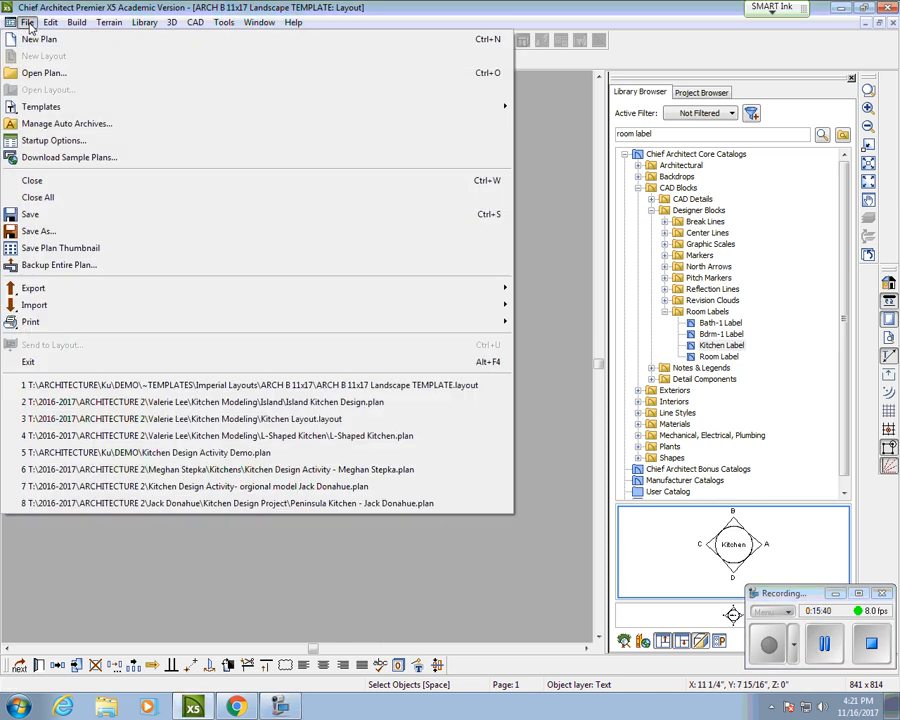
left_click(562, 118)
left_click(867, 23)
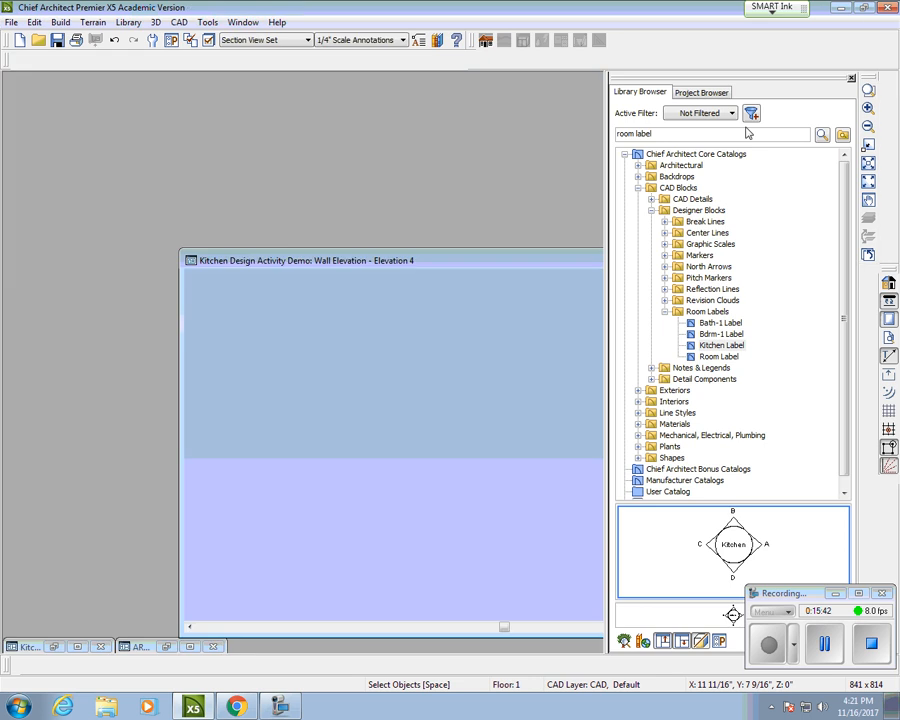
left_click_drag(496, 262, 341, 232)
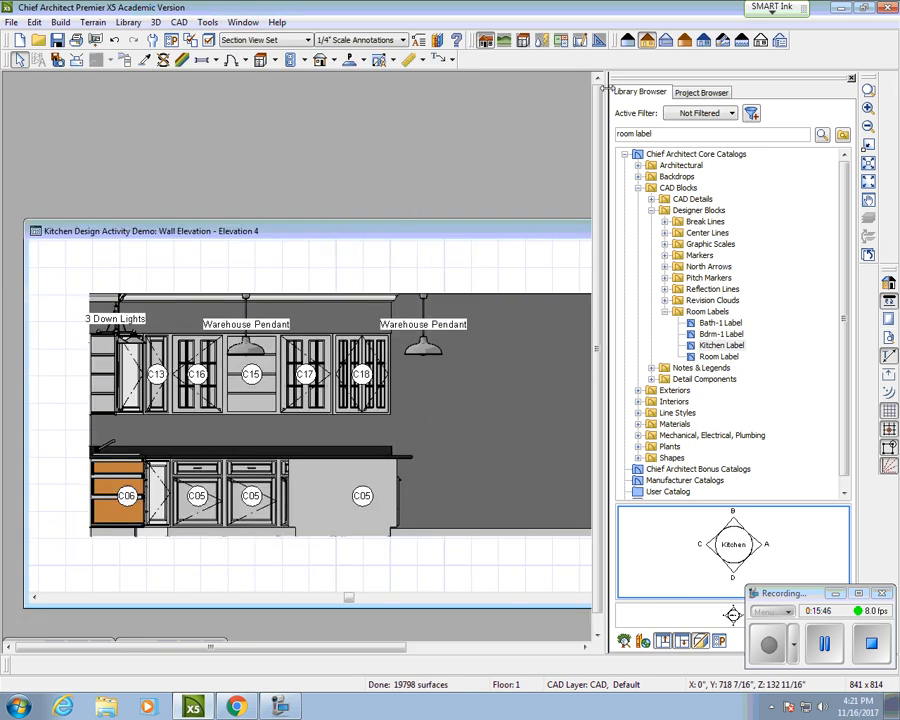
left_click_drag(604, 88, 745, 88)
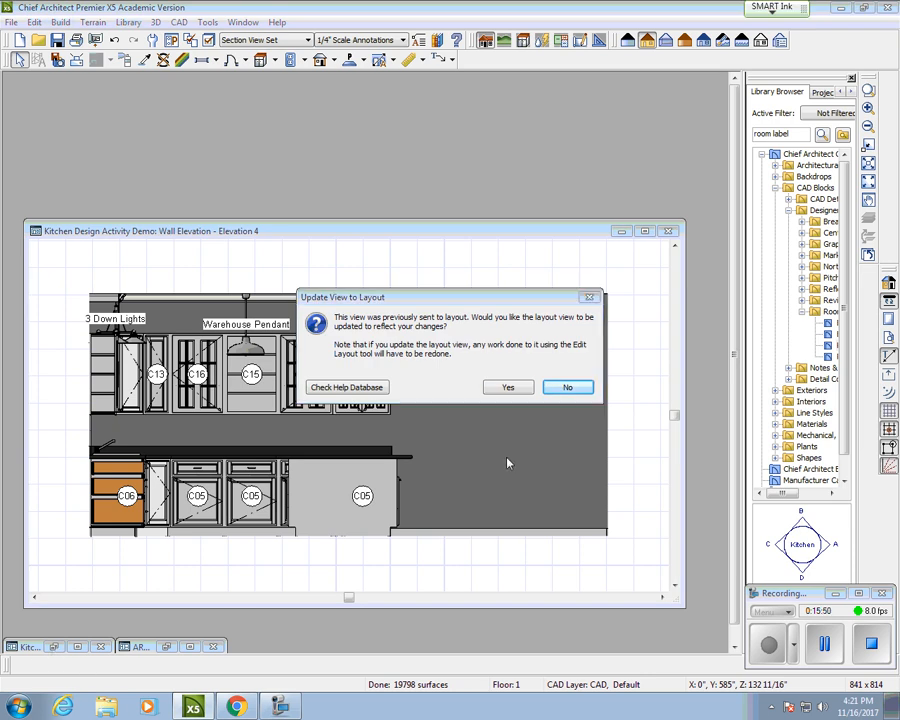
left_click(514, 388)
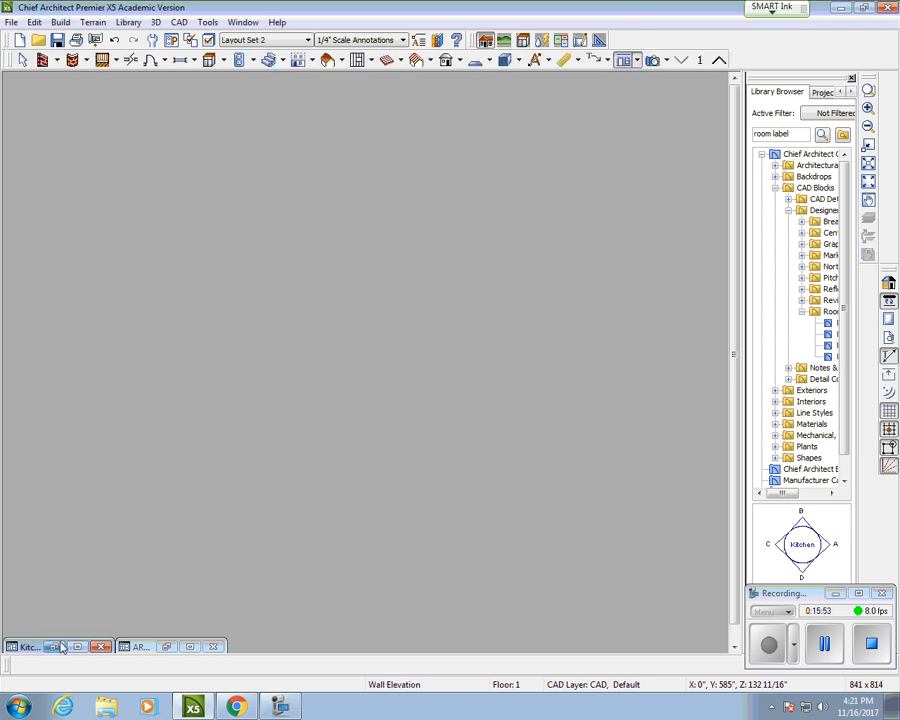
left_click(56, 647)
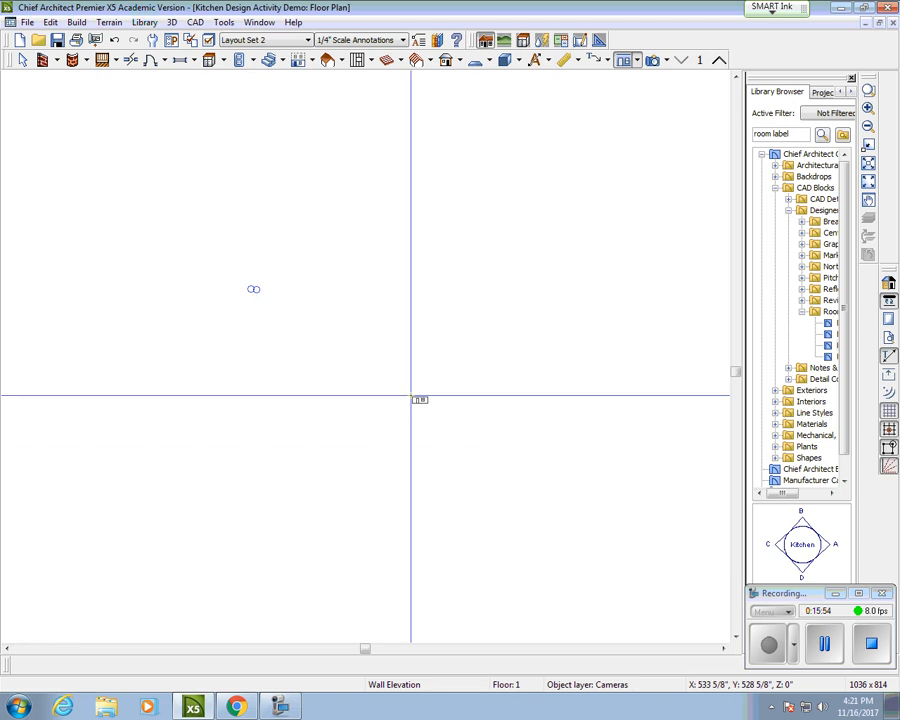
Step: Place a Full Camera at the kitchen's lower right aimed at the island, orbiting to show the fridge wall
left_click(668, 61)
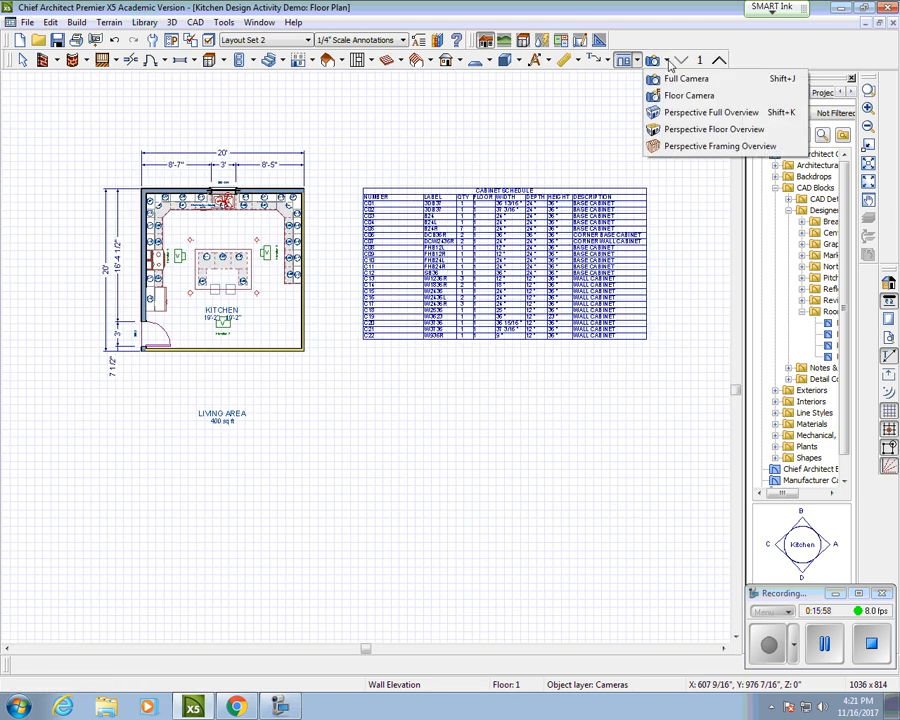
left_click(680, 79)
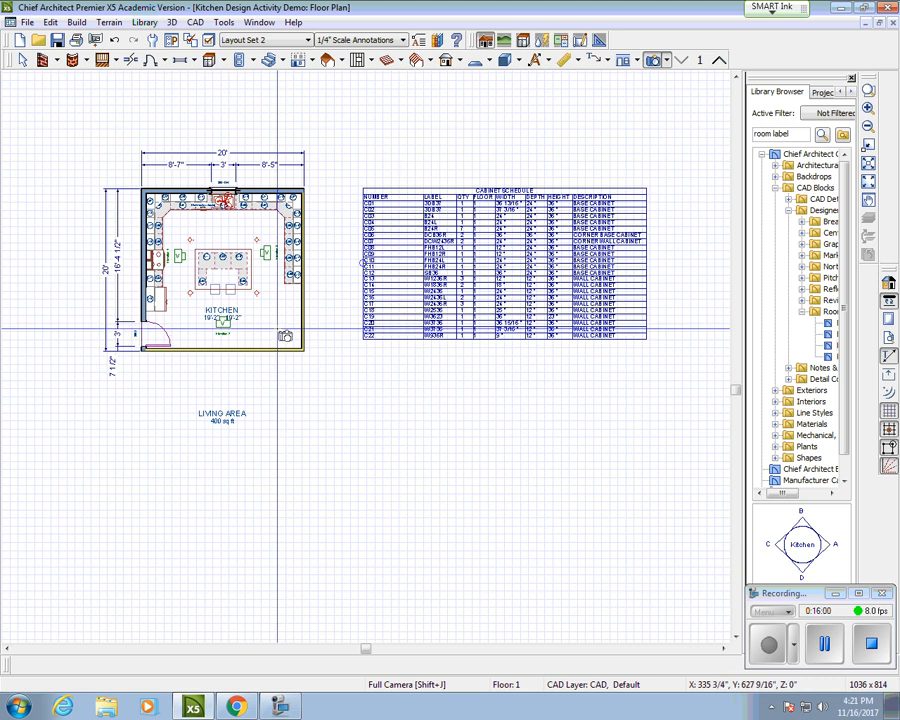
left_click_drag(278, 327, 262, 308)
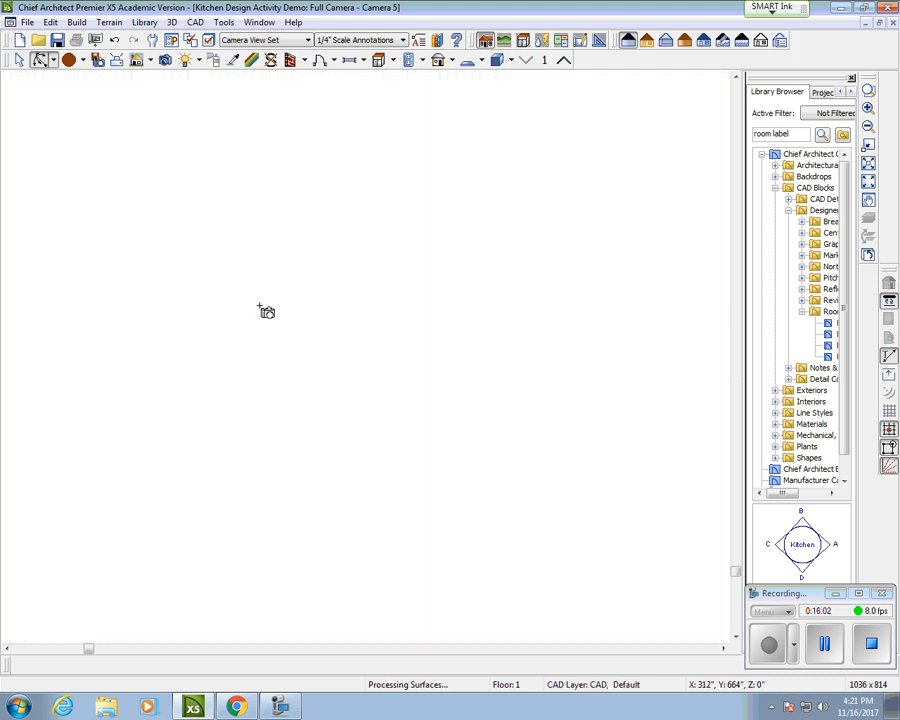
left_click_drag(302, 365, 371, 378)
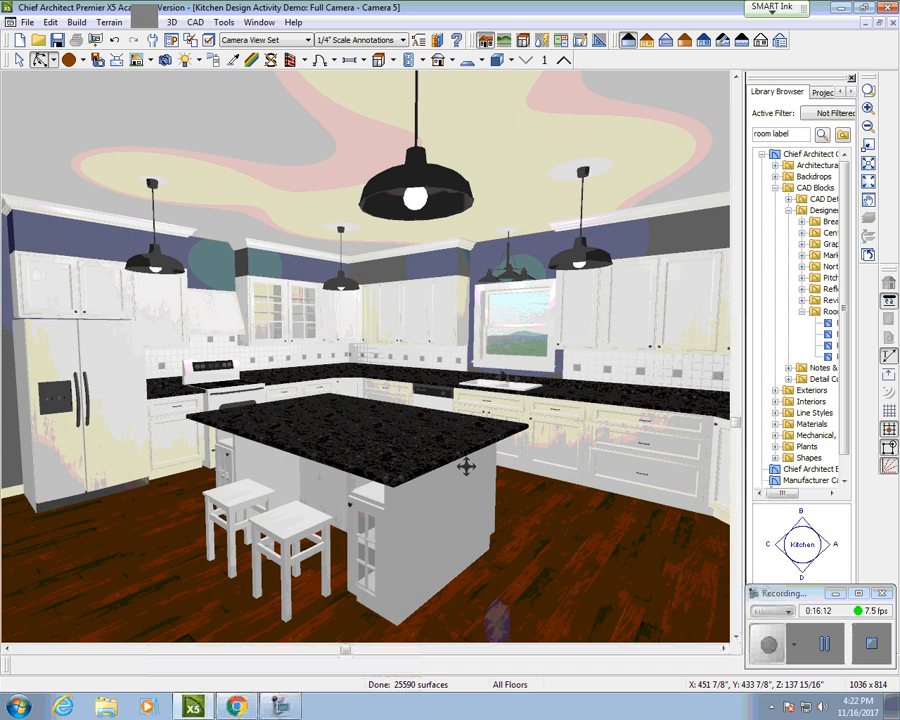
left_click_drag(353, 511, 364, 512)
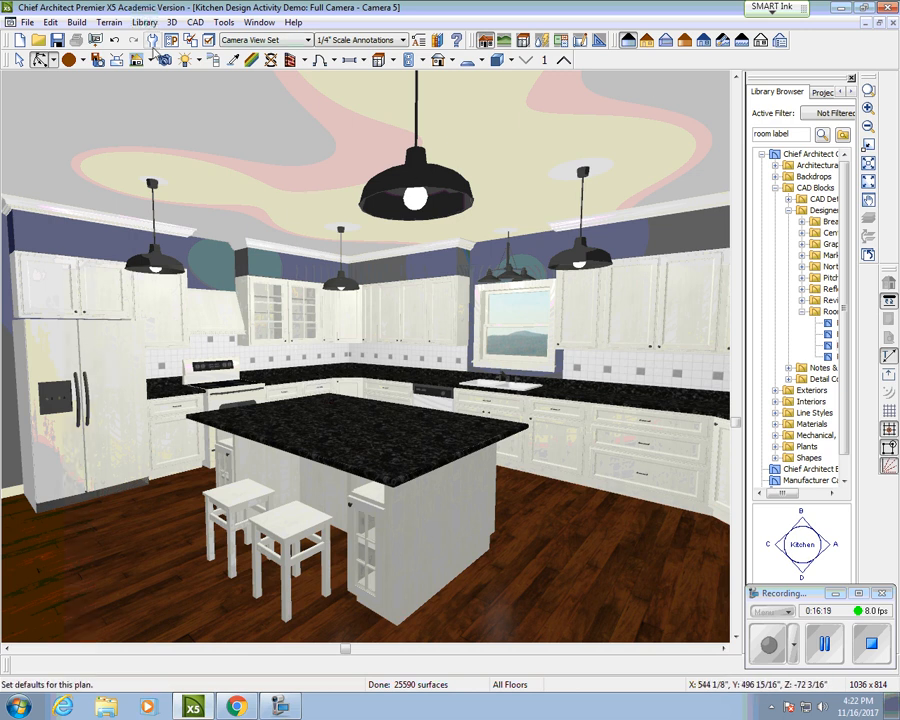
Step: Send the Camera 5 view to layout page 1 as a Current Screen image
left_click(24, 22)
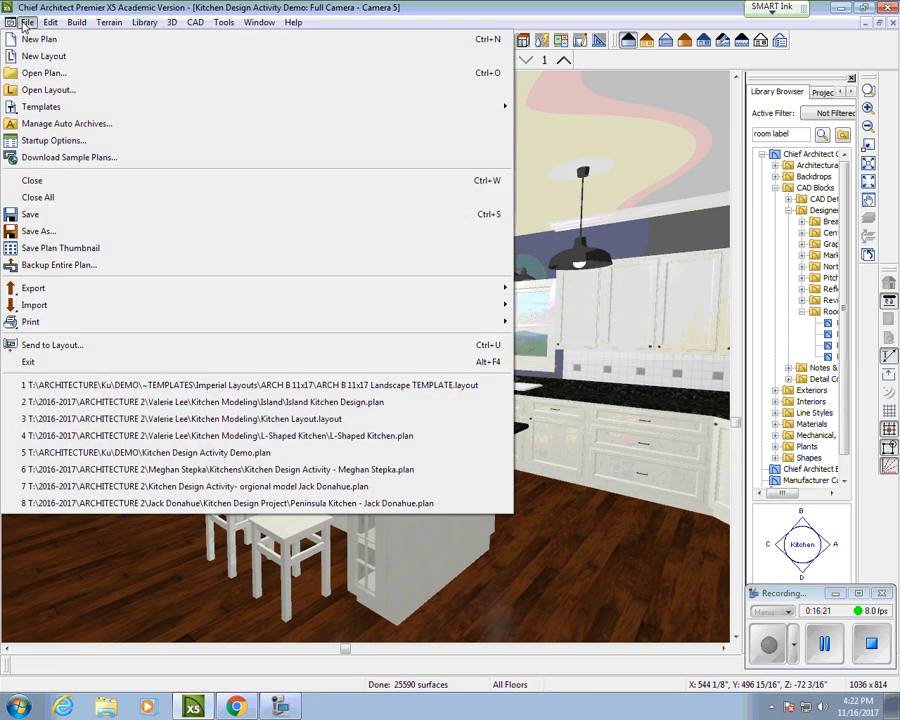
left_click(42, 346)
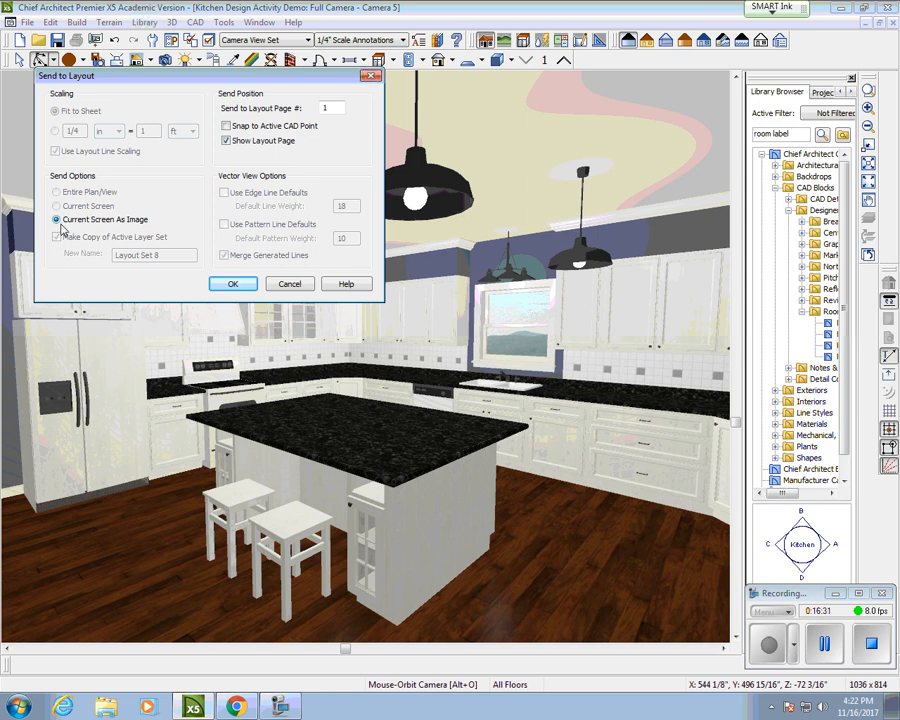
left_click(232, 284)
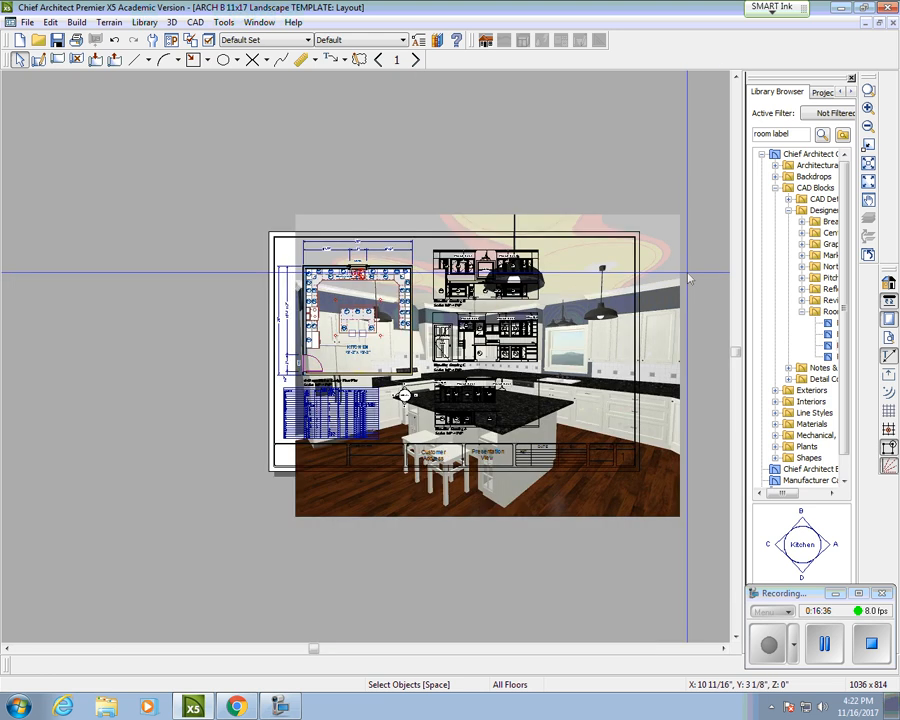
Step: Drop the perspective image onto the layout page and shrink it from its corner
left_click(609, 285)
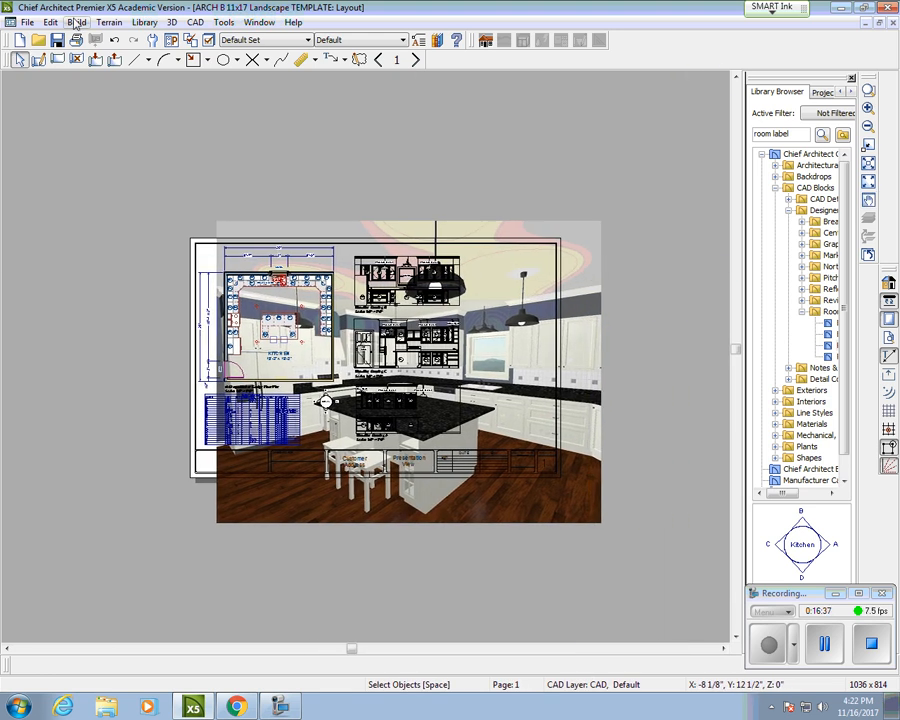
left_click(20, 60)
left_click(599, 260)
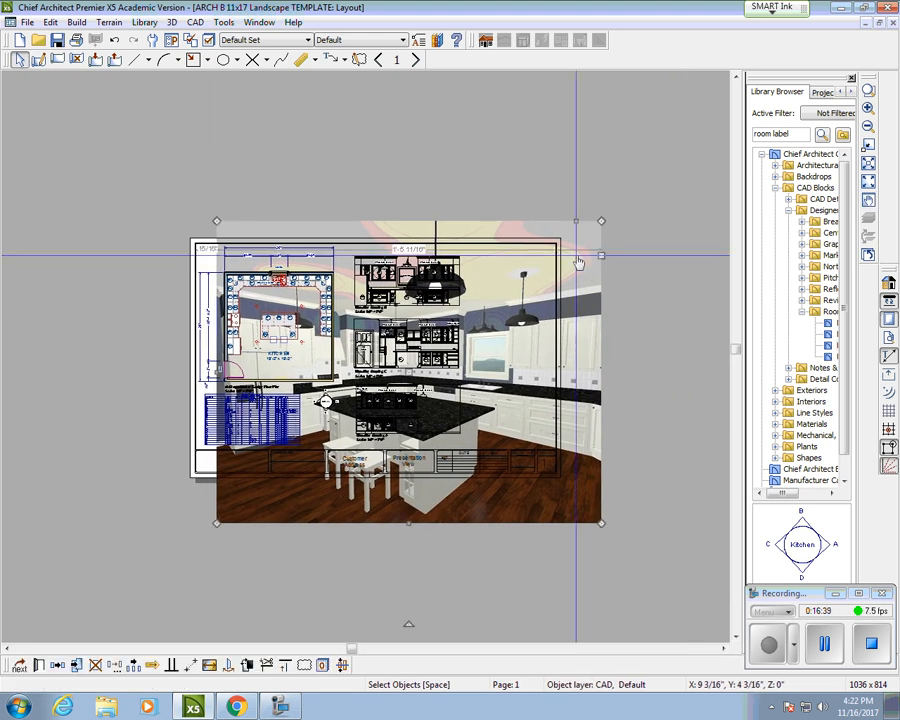
left_click_drag(600, 522, 352, 326)
left_click(585, 517)
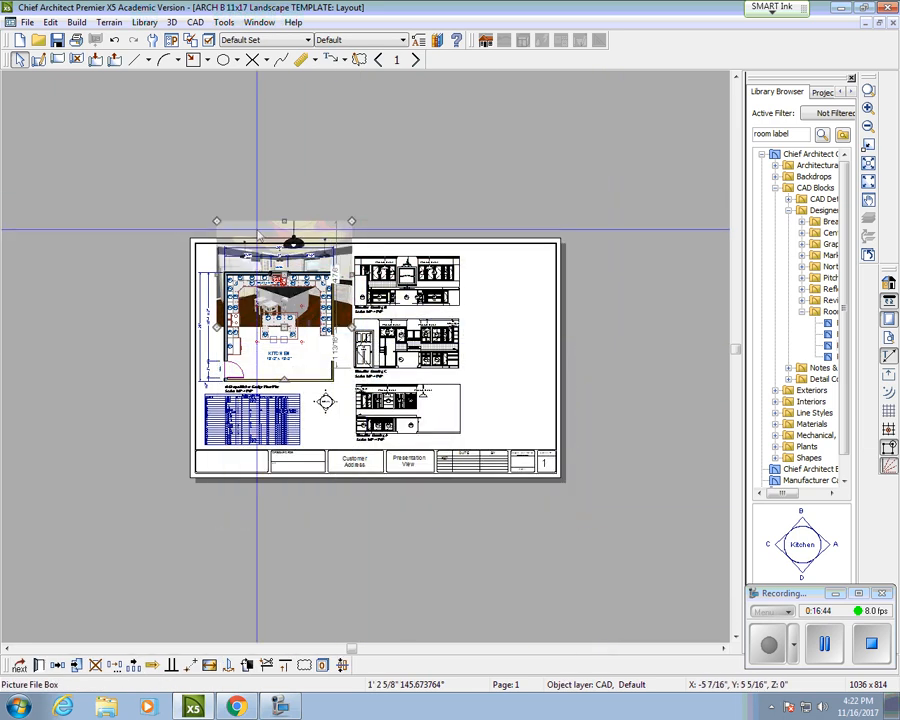
Step: Move the kitchen picture to the sheet's upper right and fine-tune its size beside the elevations
left_click_drag(446, 209, 446, 209)
left_click(309, 227)
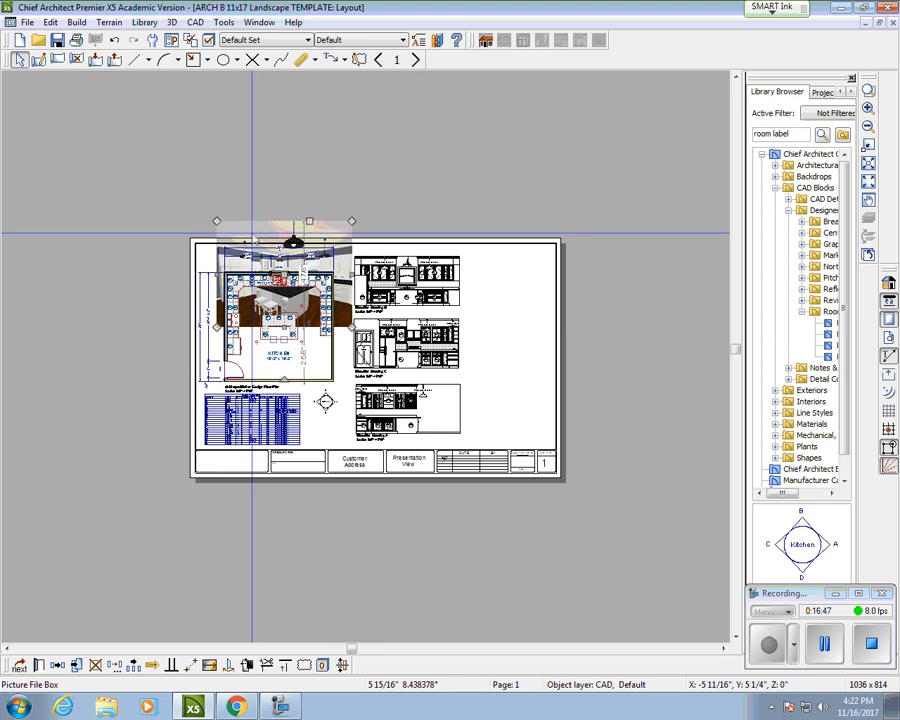
left_click_drag(252, 231, 321, 197)
left_click(252, 227)
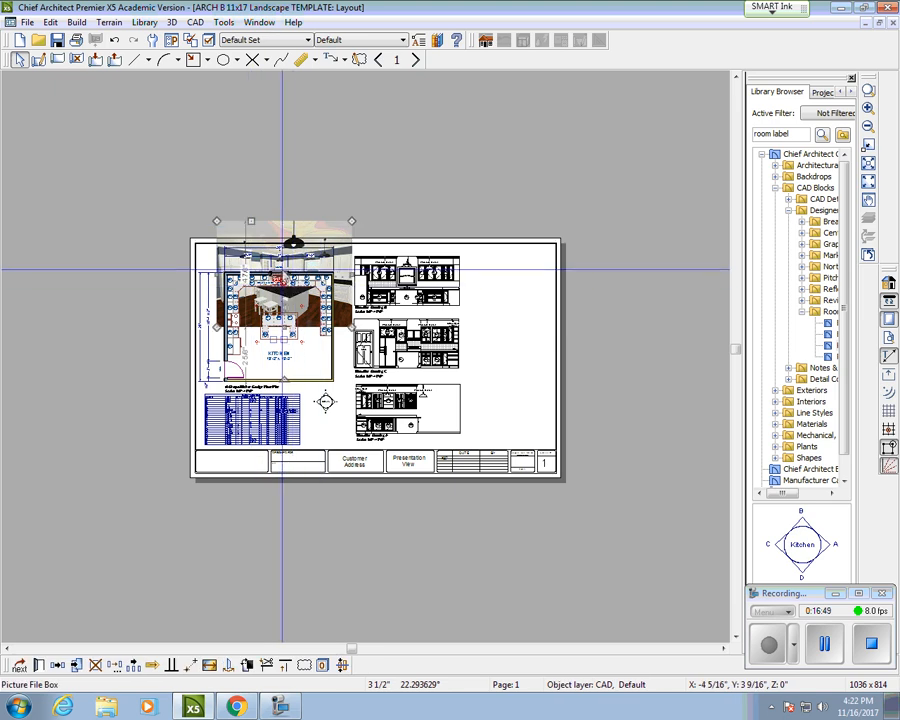
left_click_drag(285, 272, 504, 280)
left_click_drag(561, 281, 561, 281)
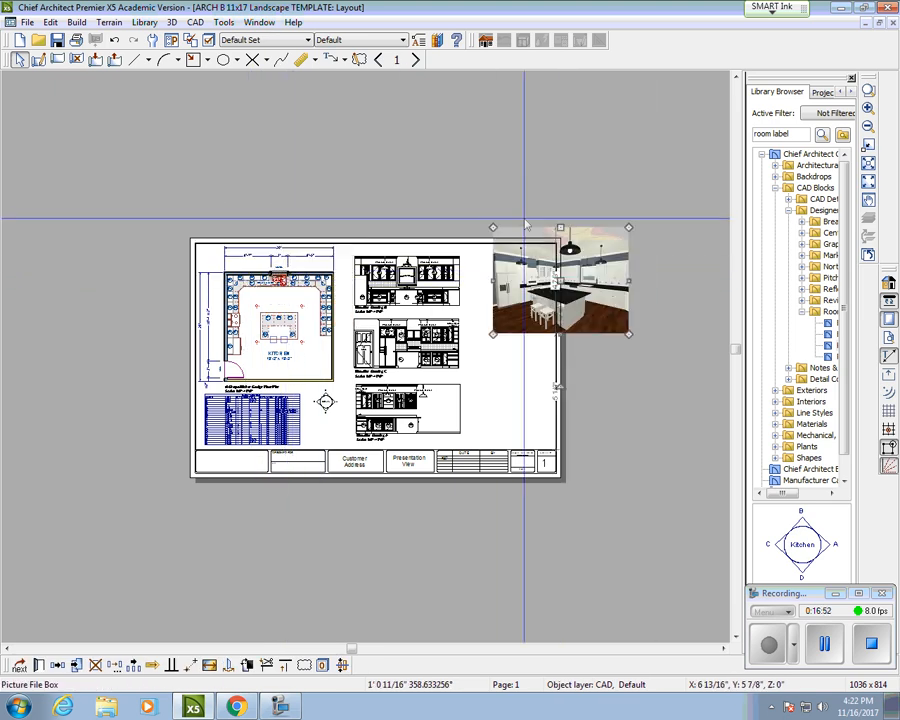
left_click_drag(493, 227, 504, 281)
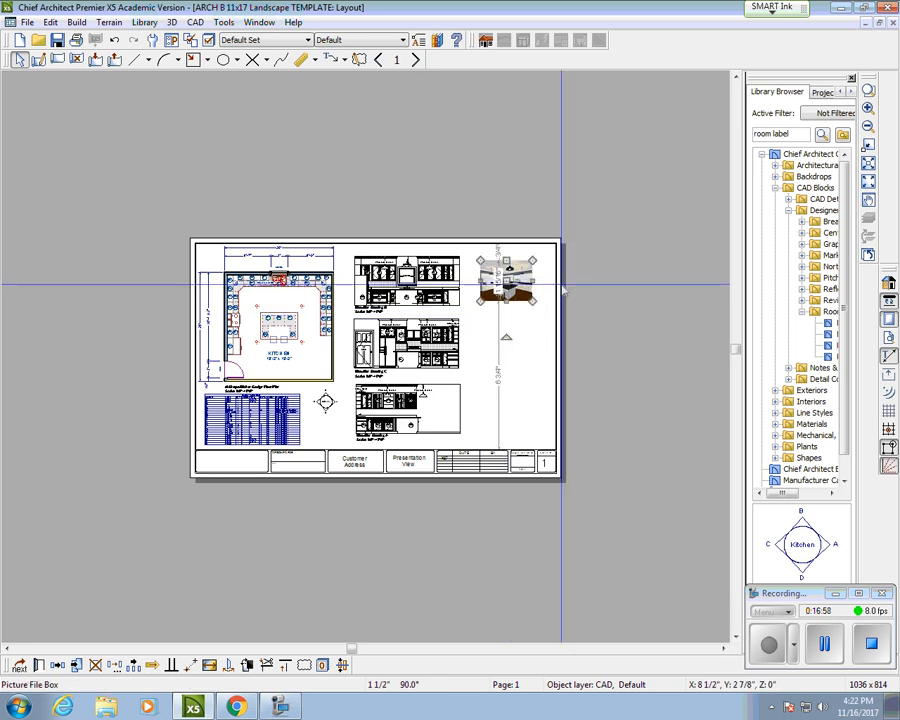
scroll(560, 283, "up", 4)
left_click_drag(483, 336, 517, 362)
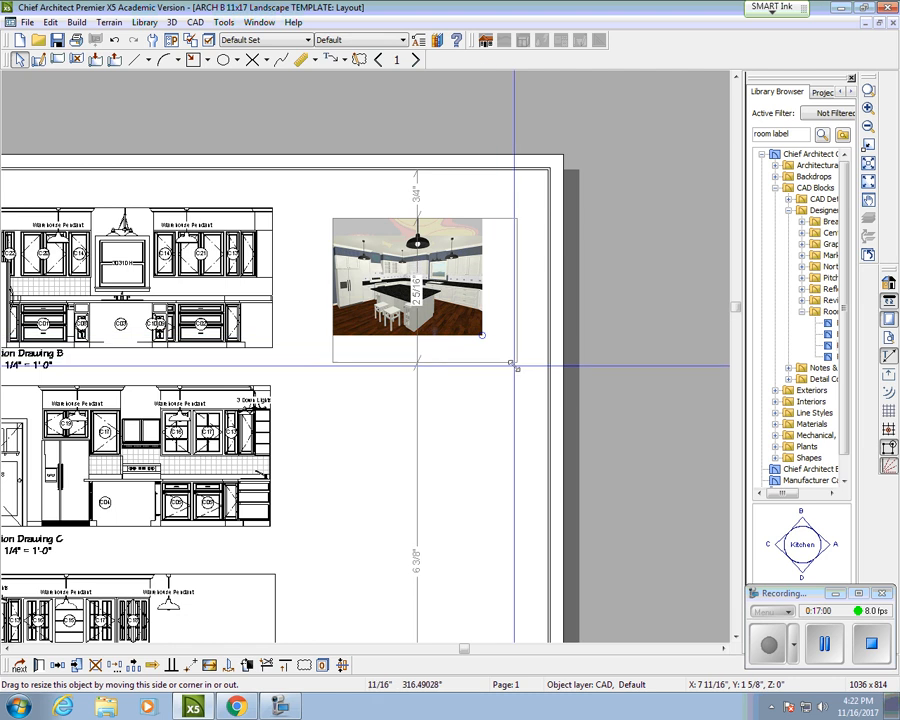
mouse_move(425, 293)
left_mouse_down()
mouse_move(410, 289)
mouse_move(412, 299)
mouse_move(412, 290)
left_mouse_up()
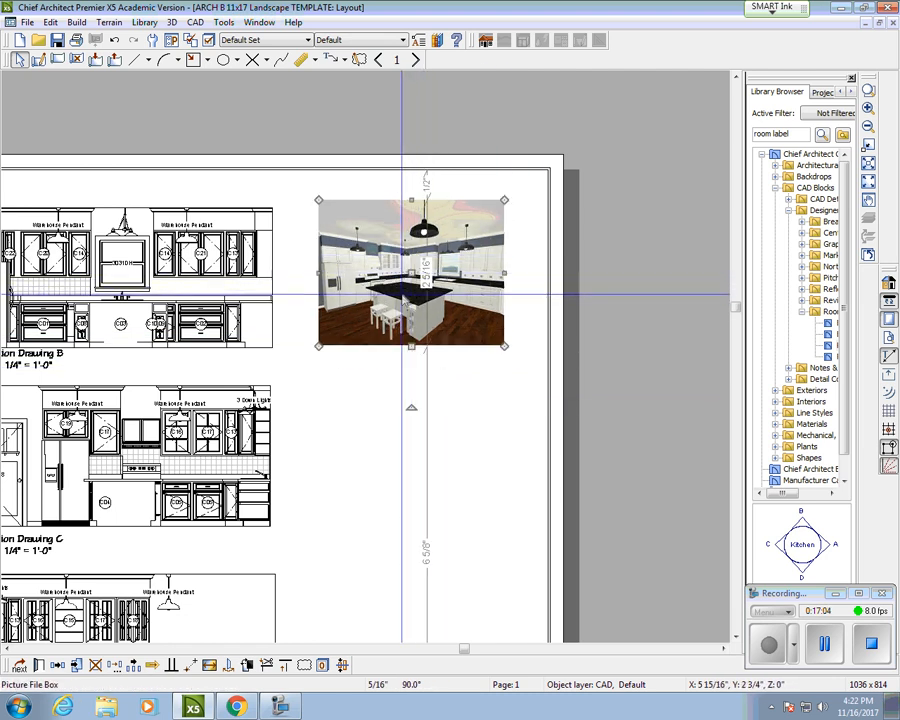
scroll(401, 295, "down", 2)
left_click(144, 340)
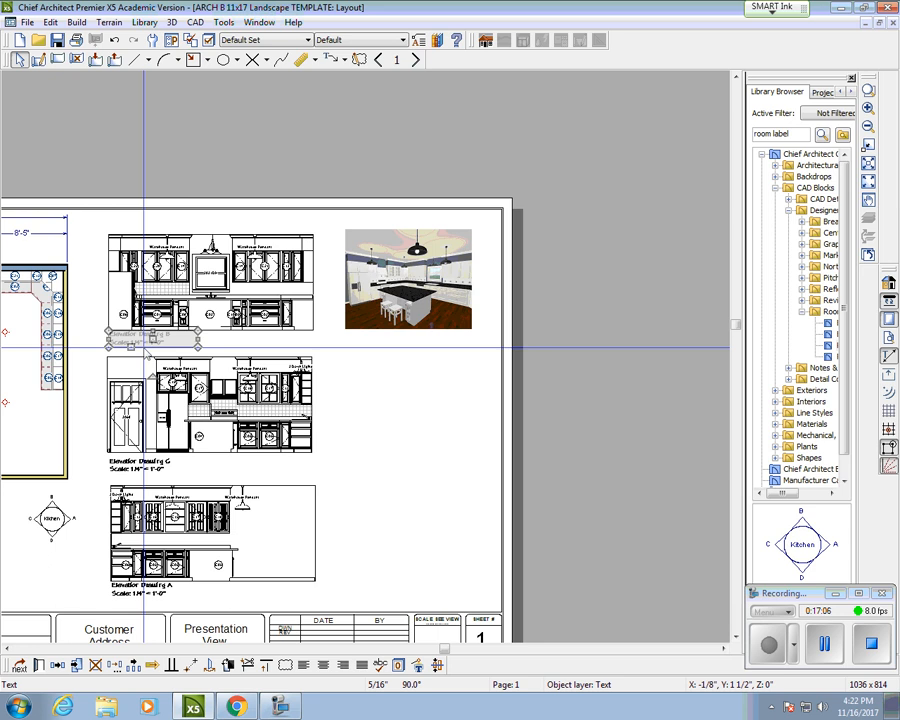
Step: Copy the 'Elevation Drawing B' label below the 3D kitchen picture and open its Text Specification
right_click(154, 341)
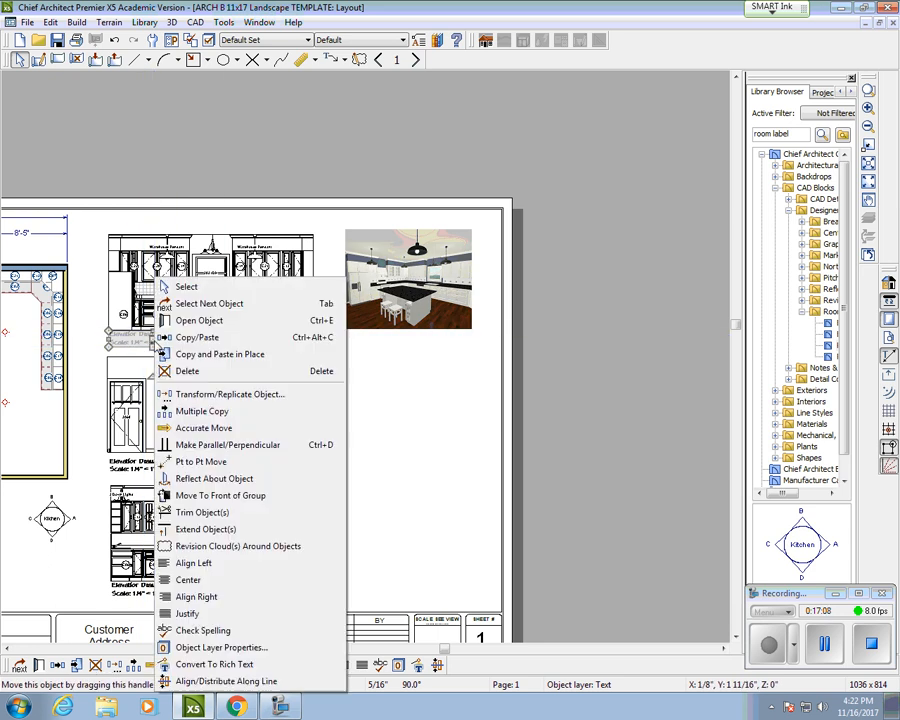
left_click(197, 337)
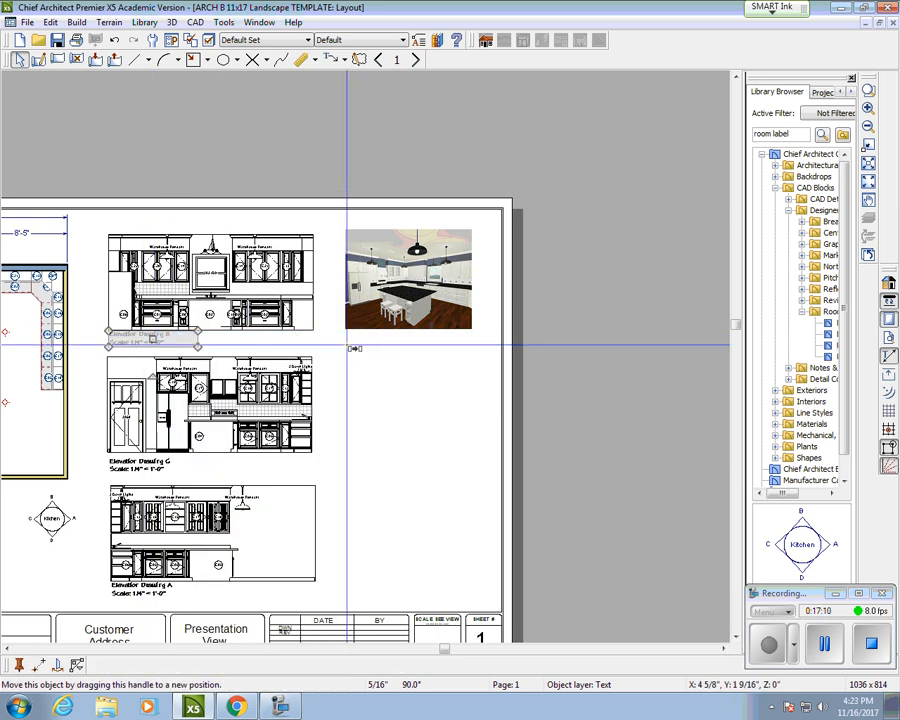
left_click_drag(347, 348, 386, 347)
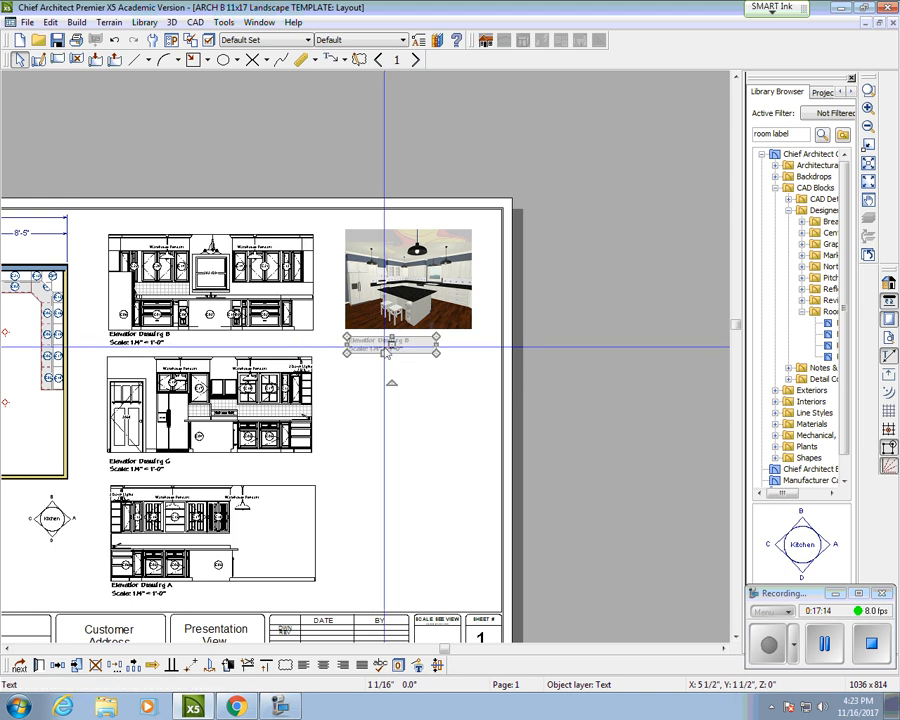
double_click(391, 347)
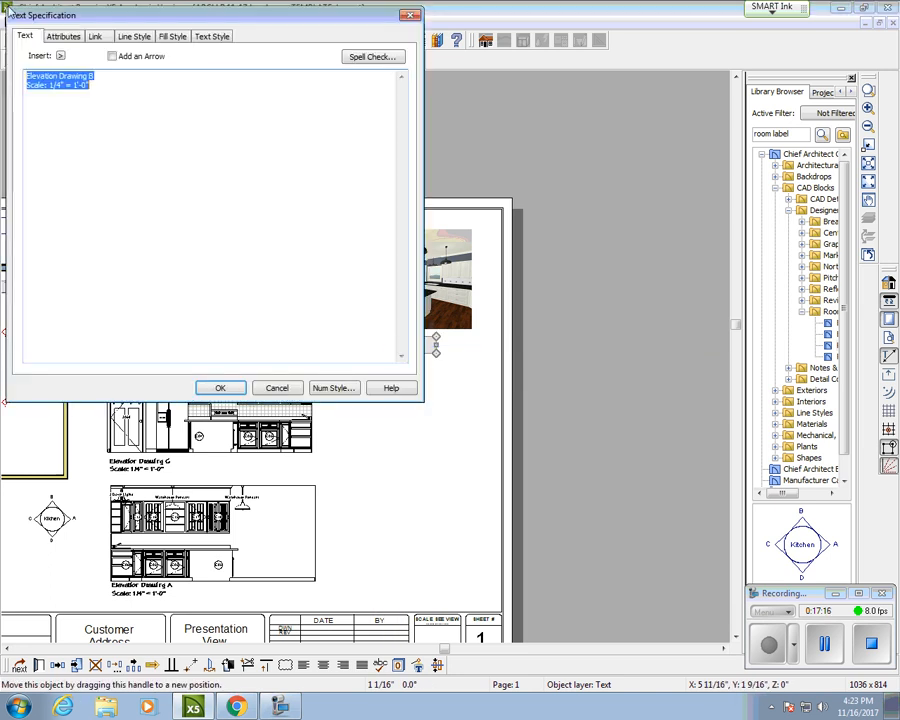
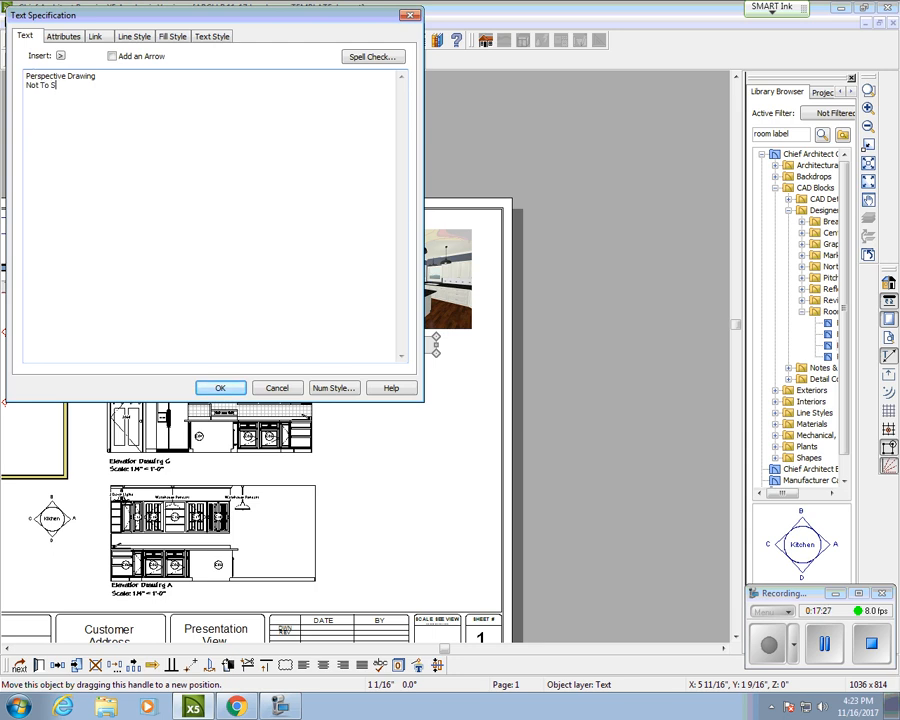
Step: Confirm the 'Perspective Drawing / Not To Scale' caption and zoom out to show the whole sheet
left_click(218, 387)
scroll(476, 489, "down", 5)
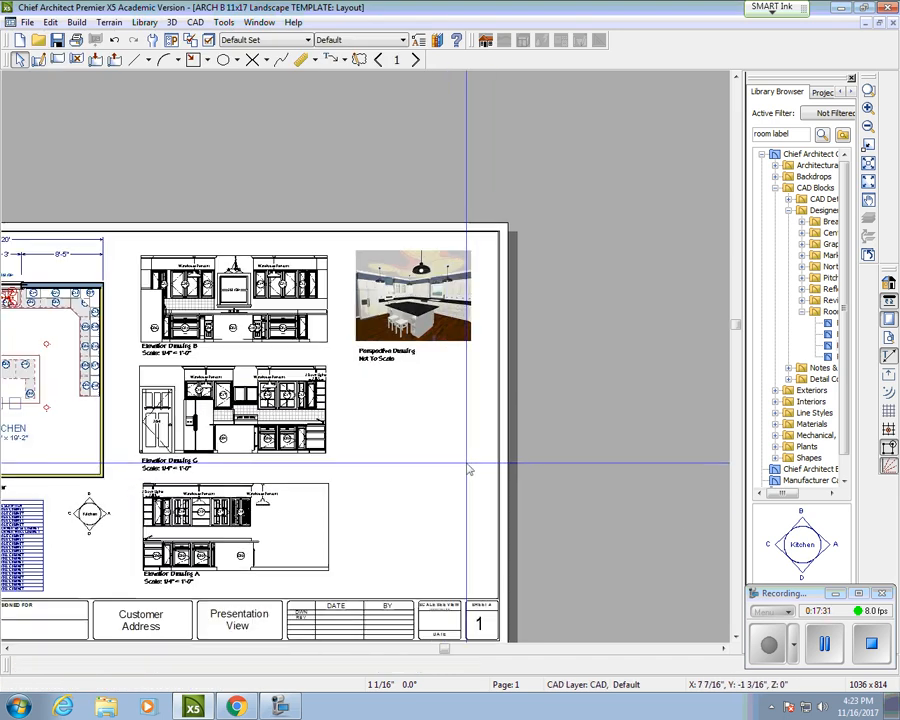
middle_click_drag(404, 464, 530, 396)
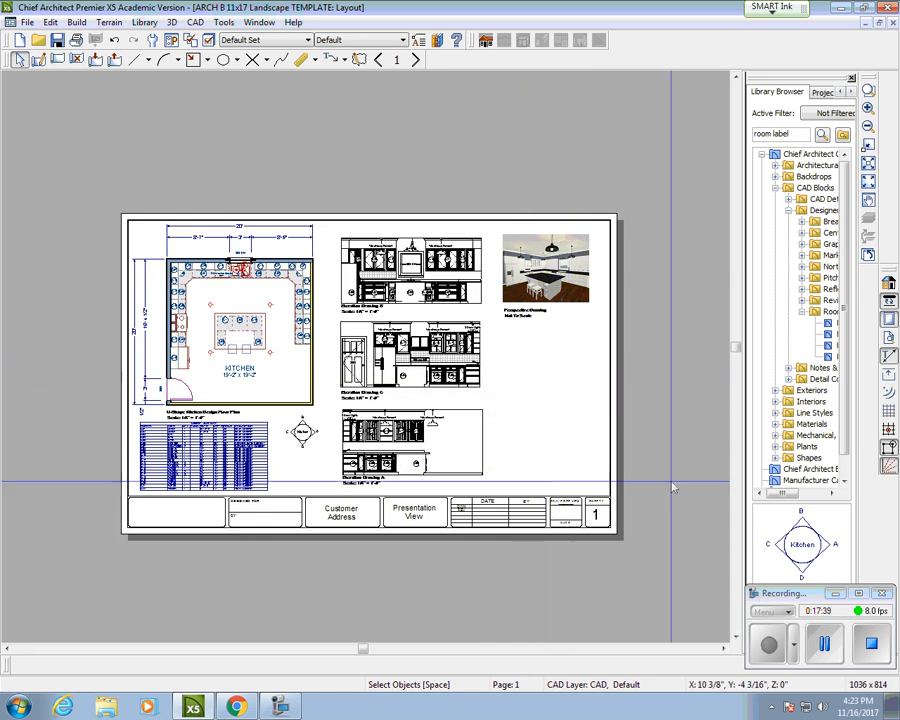
left_click(818, 645)
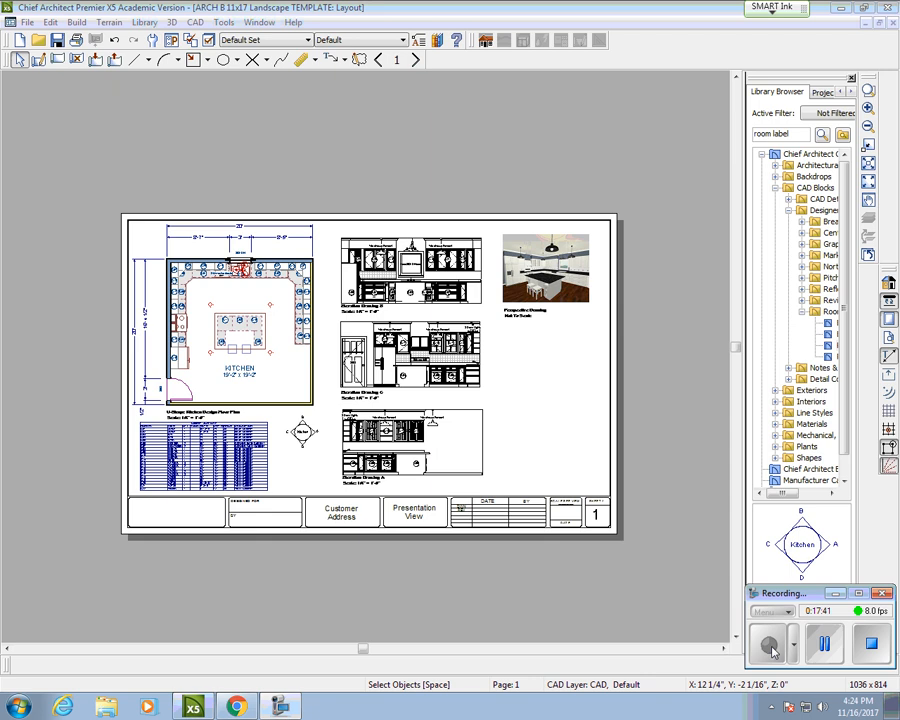
Step: Import the U Shape Kitchen picture from T: > ARCHITECTURE > Ku > DEMO onto the layout
left_click(27, 22)
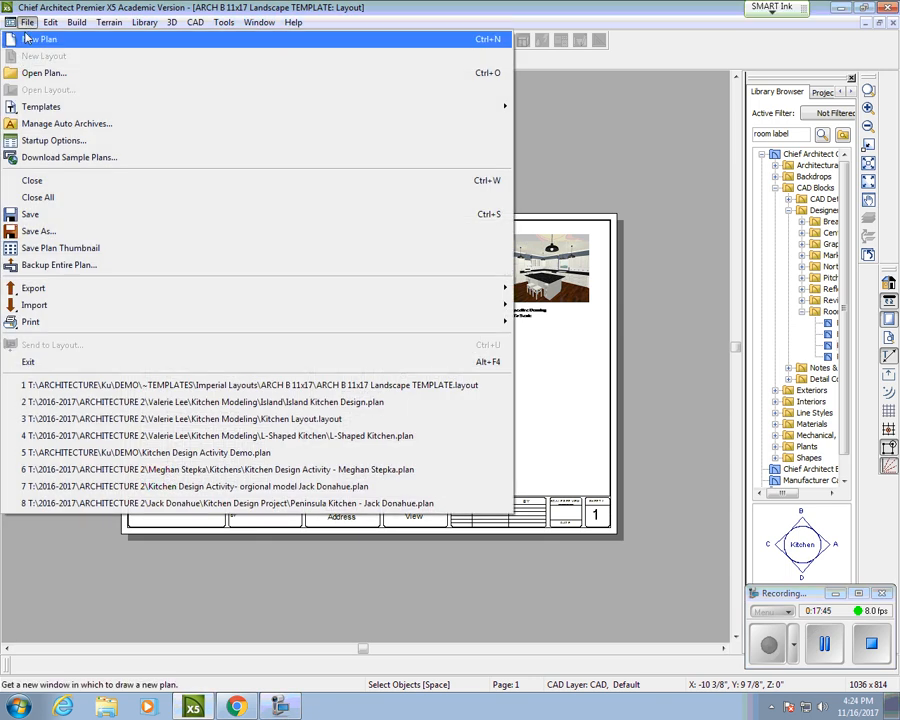
mouse_move(505, 322)
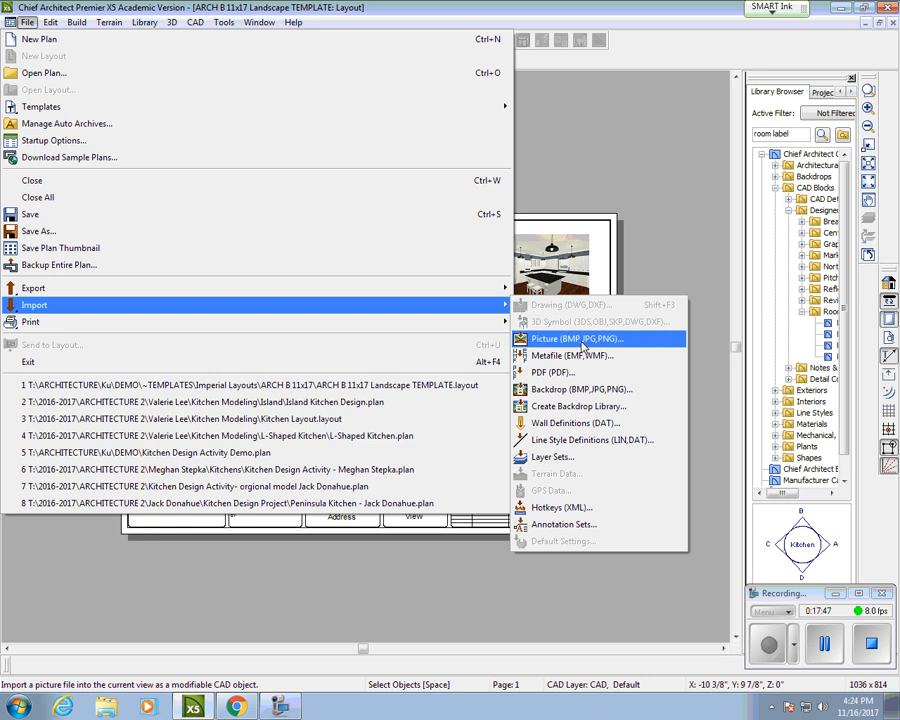
left_click(578, 339)
left_click(224, 97)
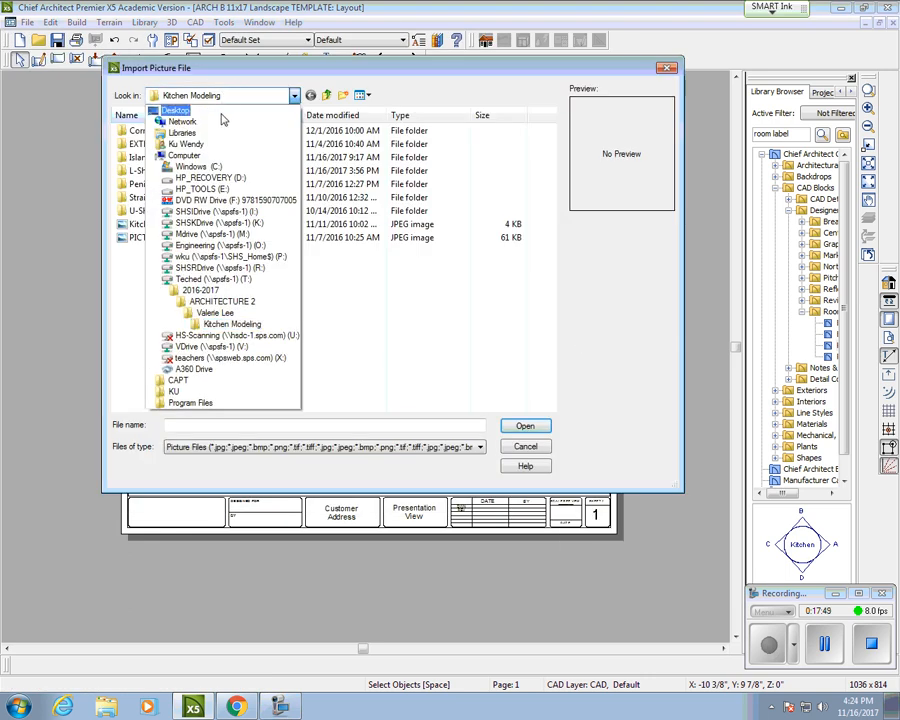
left_click(213, 280)
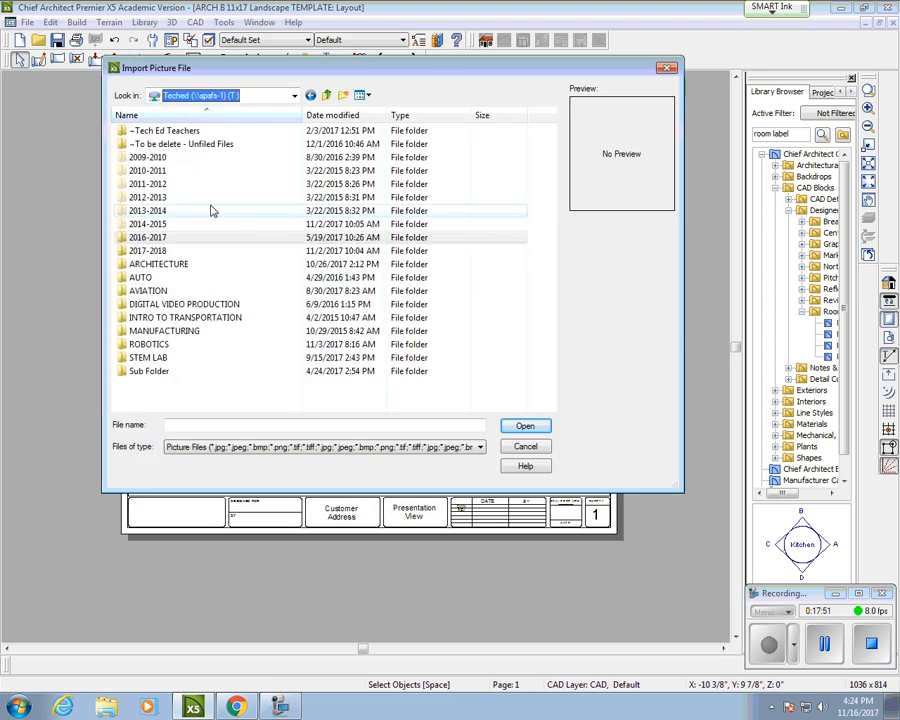
double_click(164, 267)
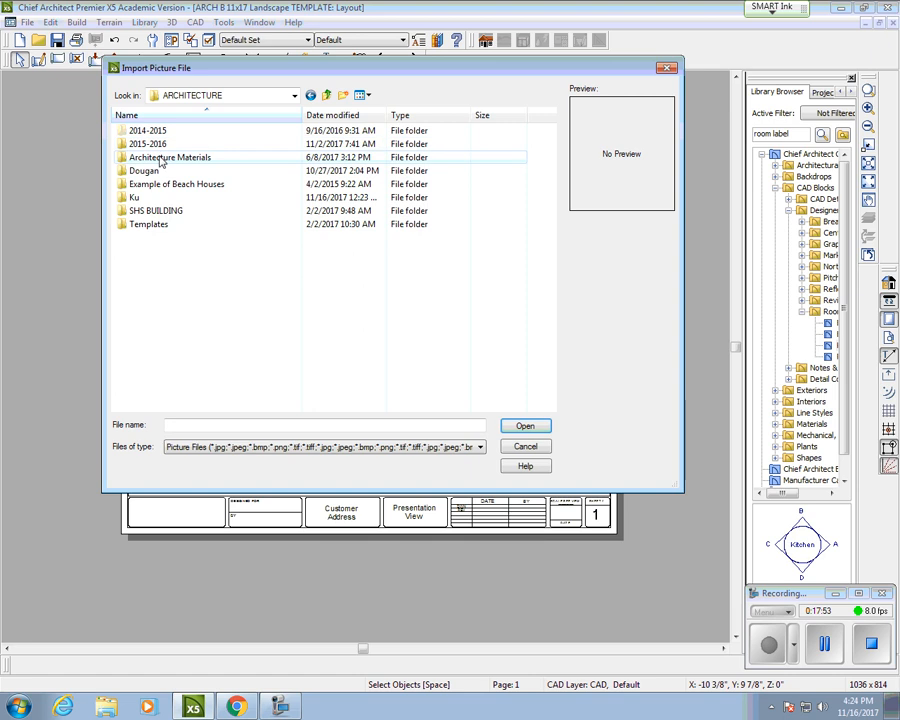
double_click(141, 198)
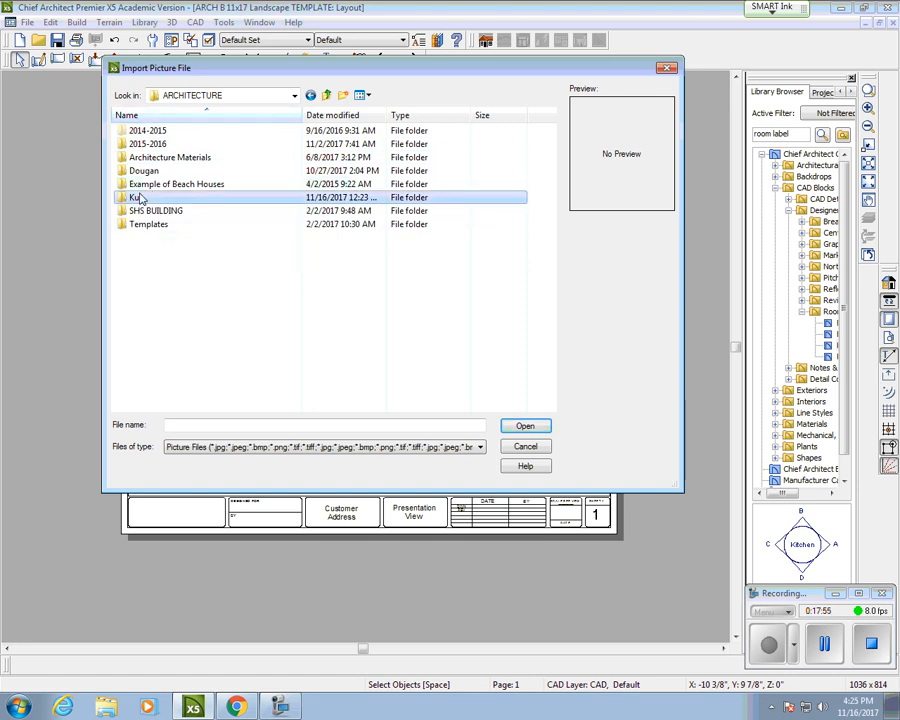
double_click(150, 131)
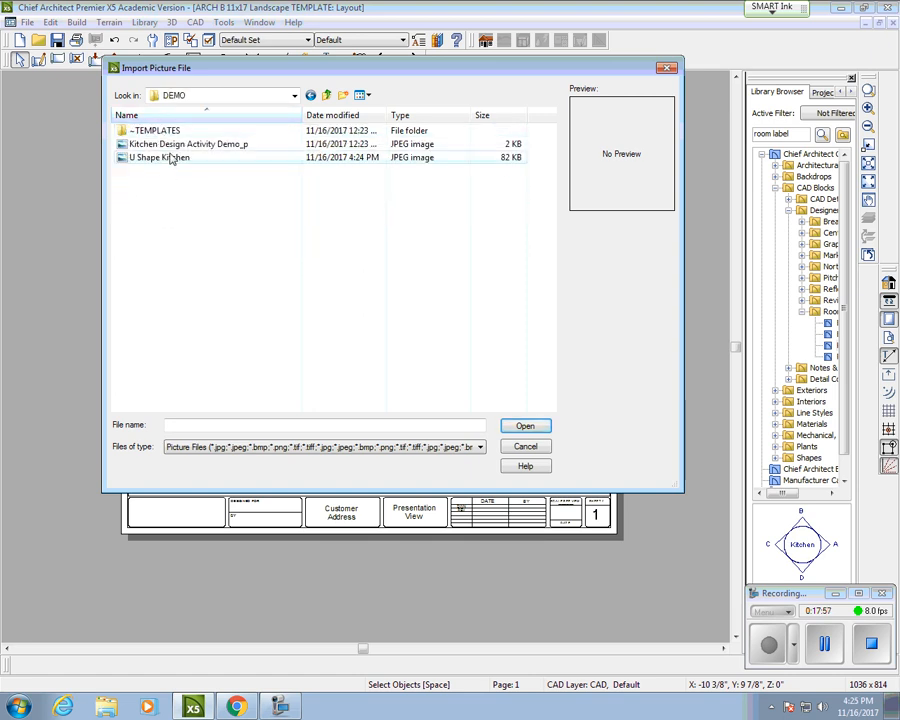
left_click(165, 158)
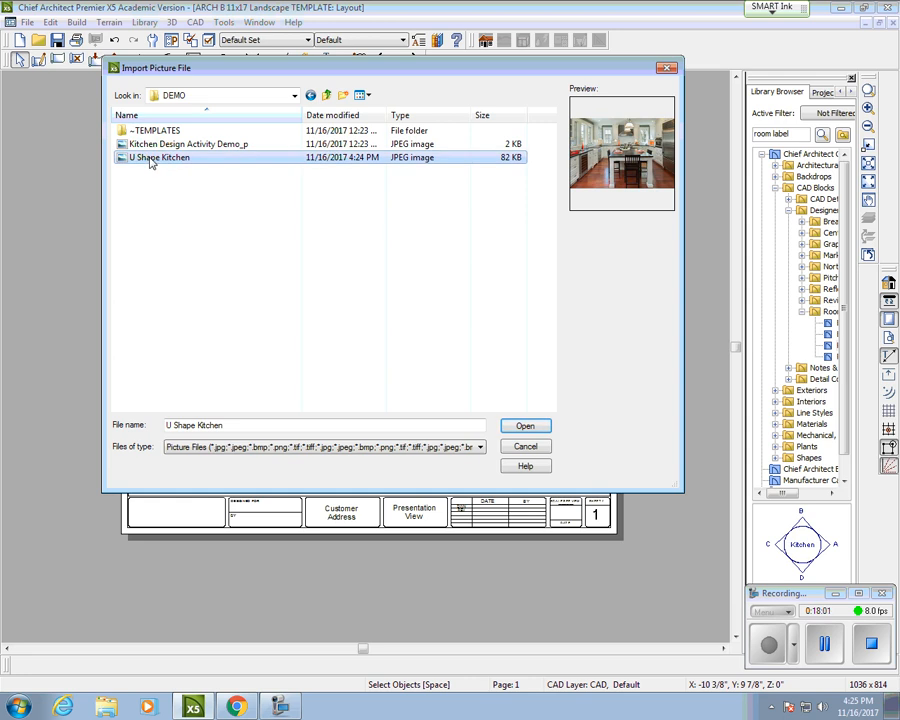
left_click(527, 427)
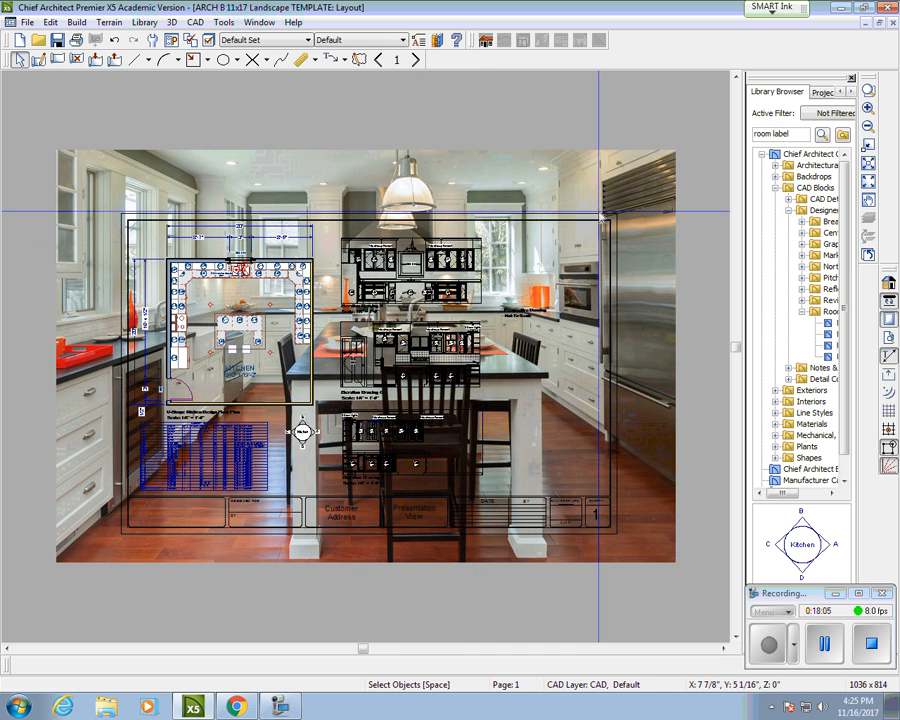
Step: Scale the U Shape Kitchen photo down and align it beneath the perspective rendering
left_click(650, 186)
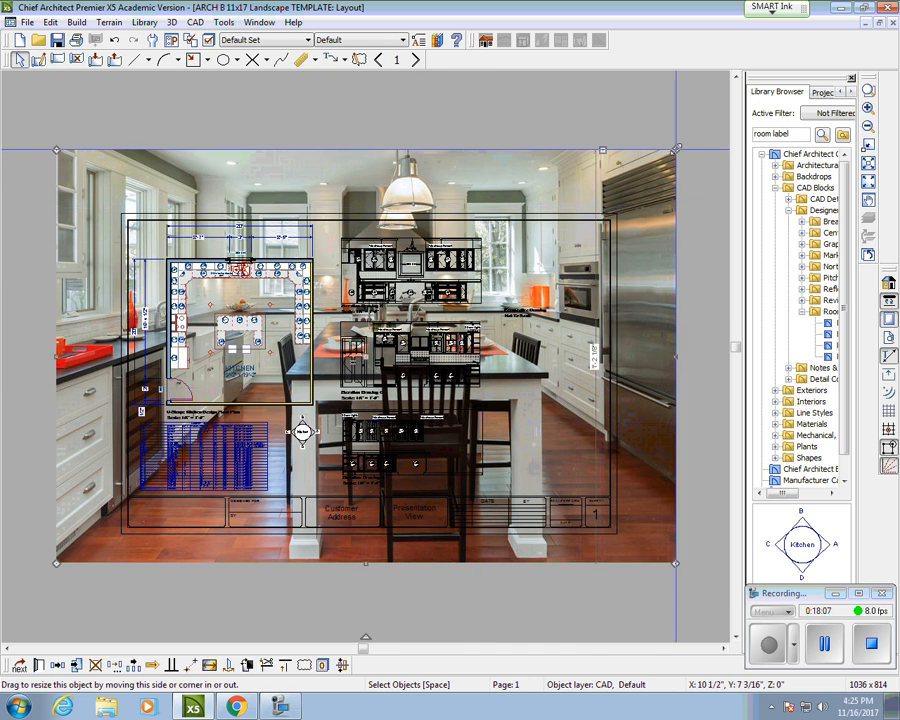
left_click_drag(630, 186, 177, 482)
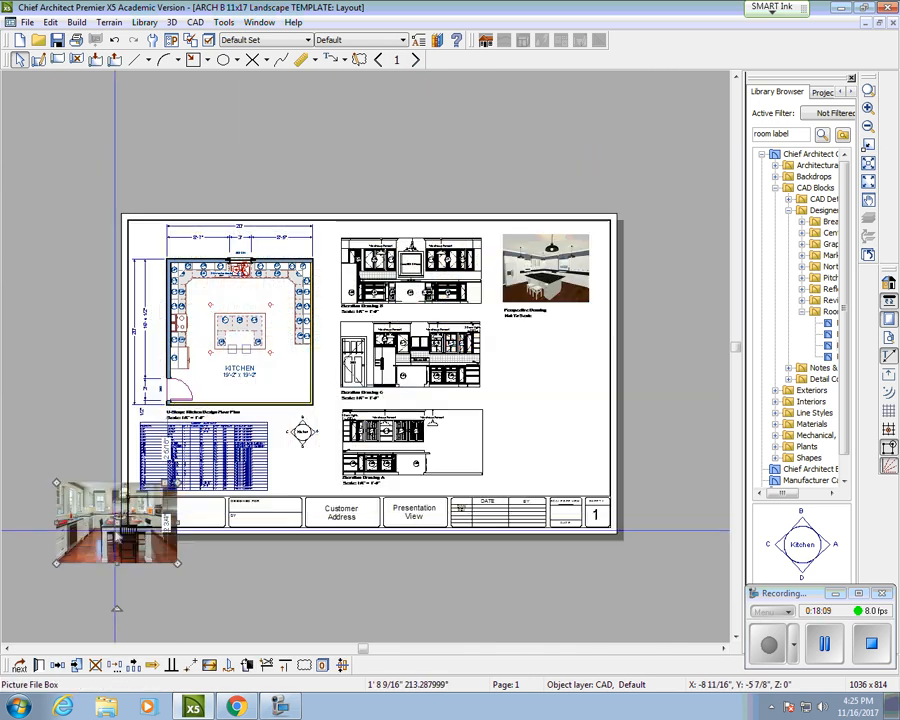
left_click_drag(116, 521, 556, 380)
left_click_drag(612, 419, 585, 400)
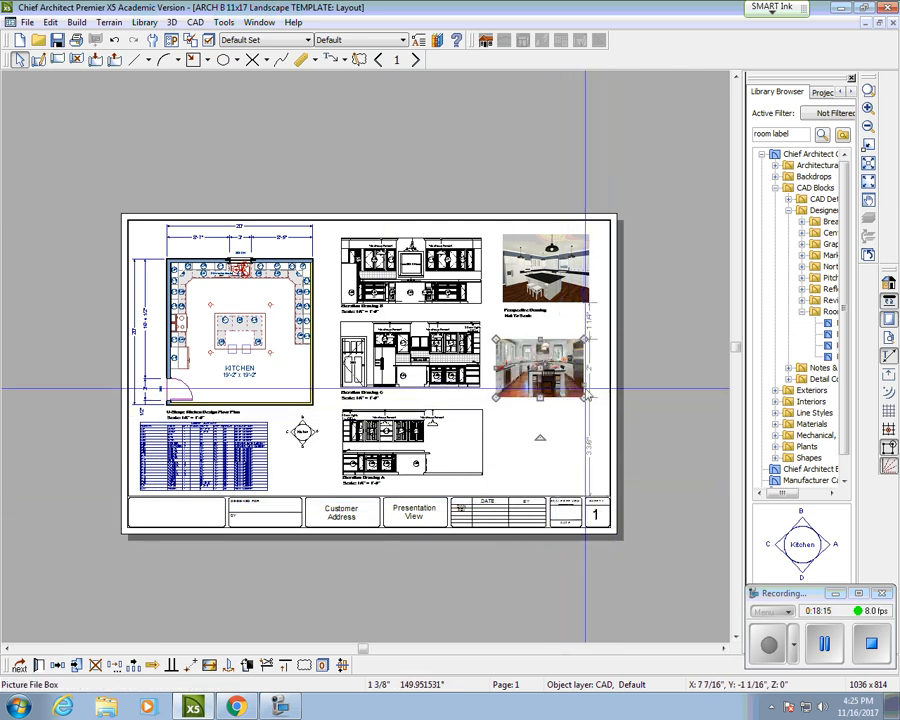
scroll(584, 376, "up", 1)
mouse_move(492, 363)
left_mouse_down()
mouse_move(524, 358)
mouse_move(513, 347)
left_mouse_up()
scroll(529, 366, "down", 1)
Step: Copy the perspective caption under the kitchen photo and change it to 'Internet Inspired Kitchen / Not To Scale'
left_click(482, 290)
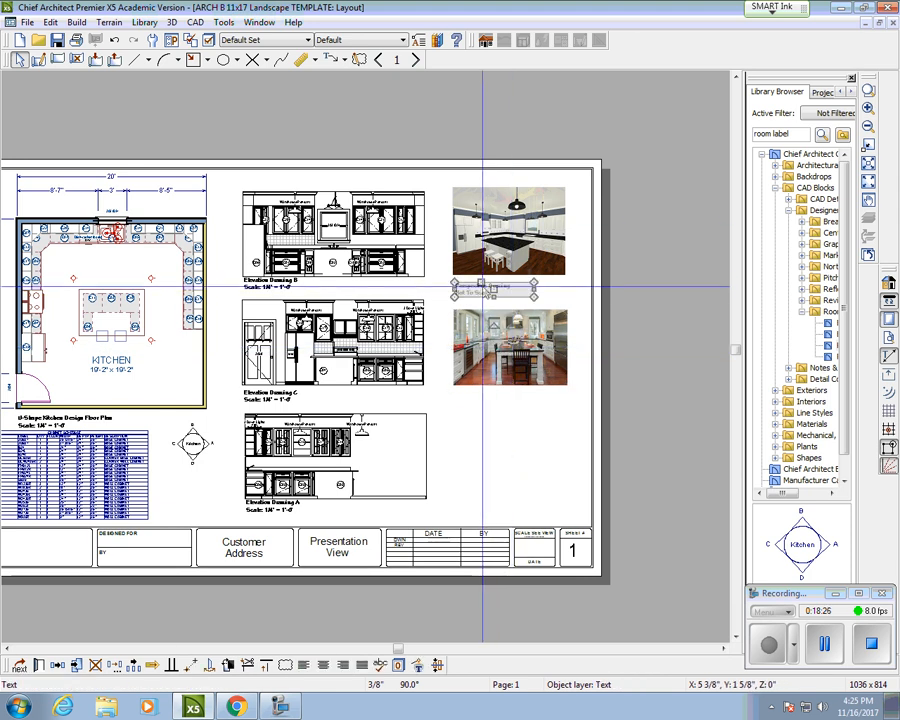
right_click(494, 282)
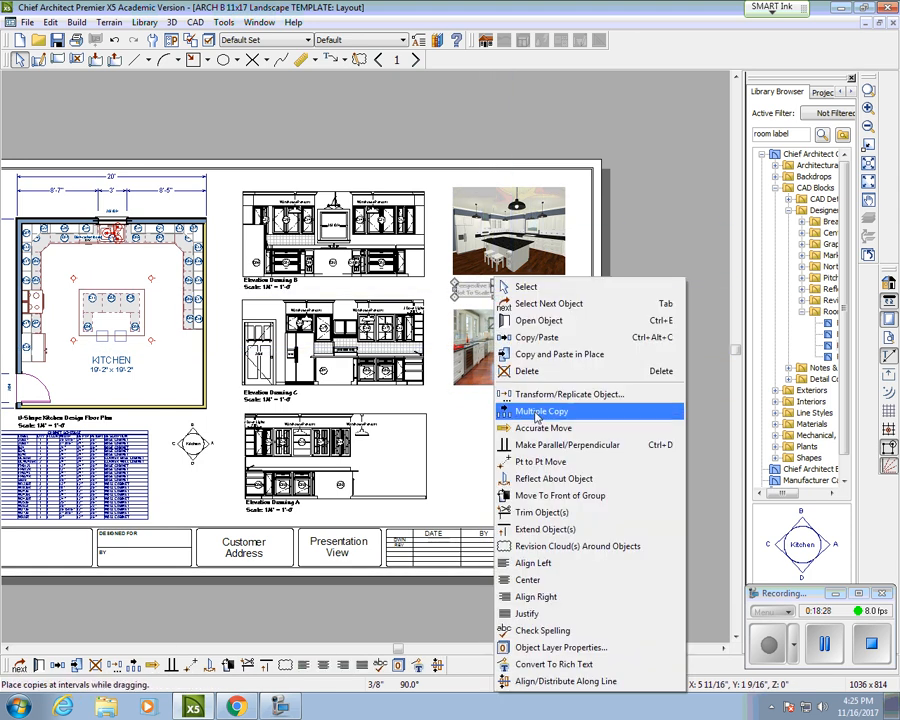
left_click(537, 337)
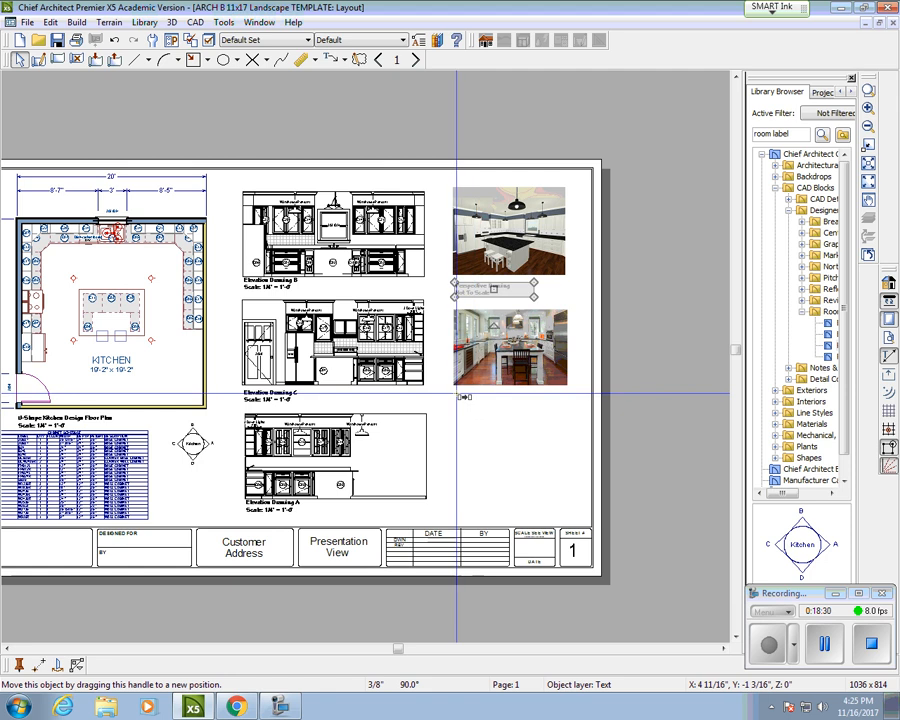
left_click_drag(454, 390, 492, 393)
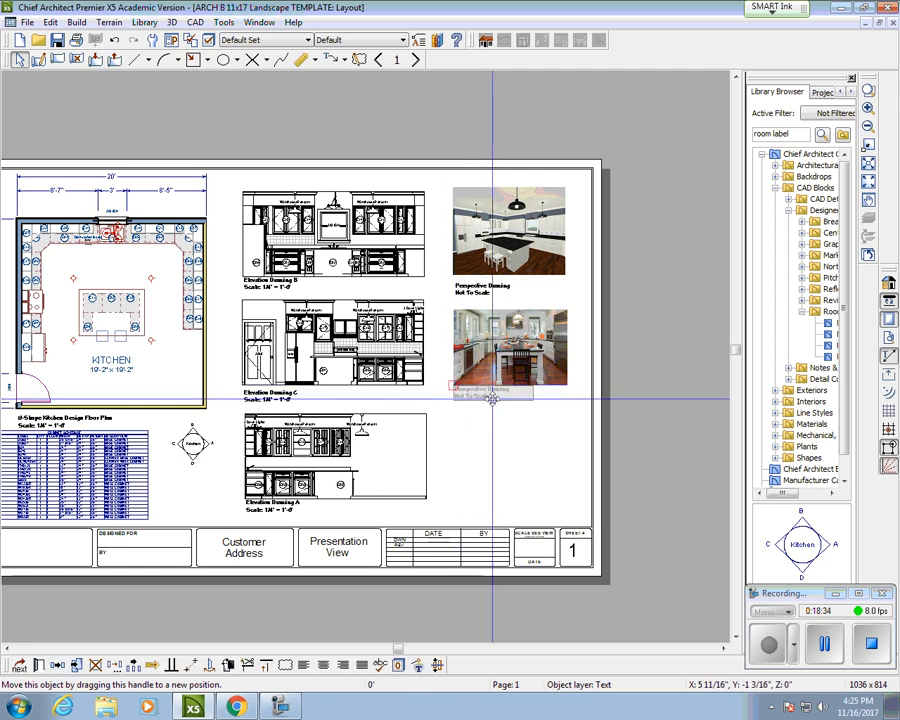
double_click(496, 398)
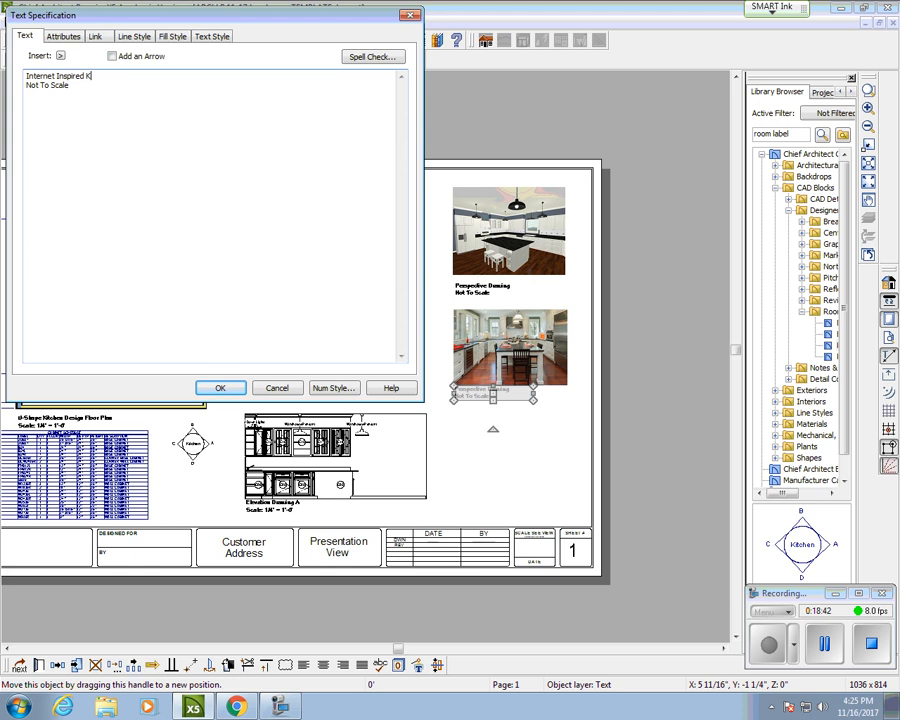
left_click(222, 387)
left_click(541, 340)
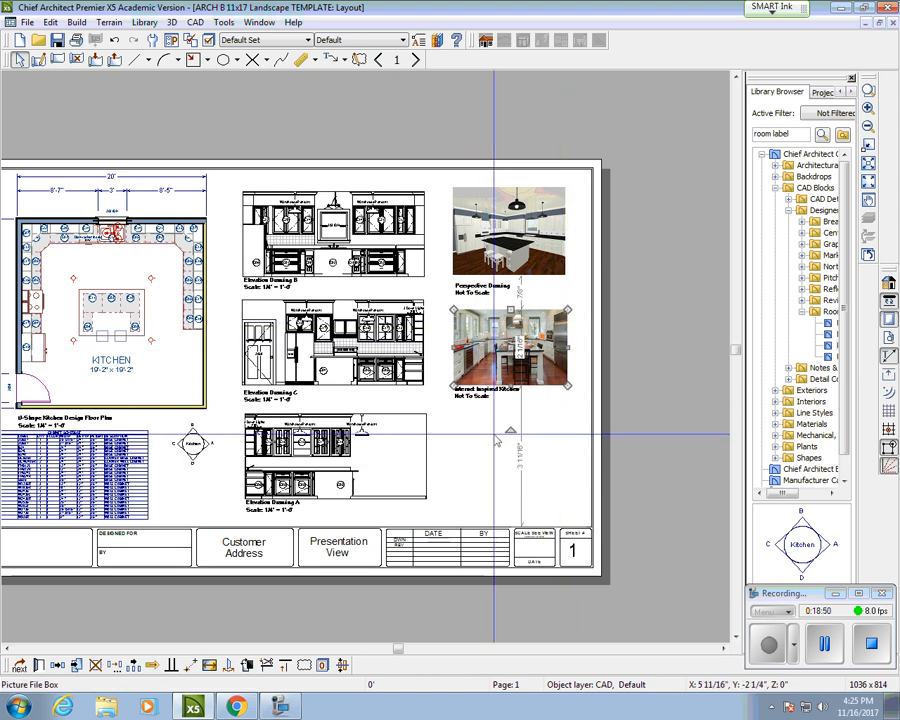
Step: Close the layout window and bring the kitchen floor plan back to the front
left_click(866, 23)
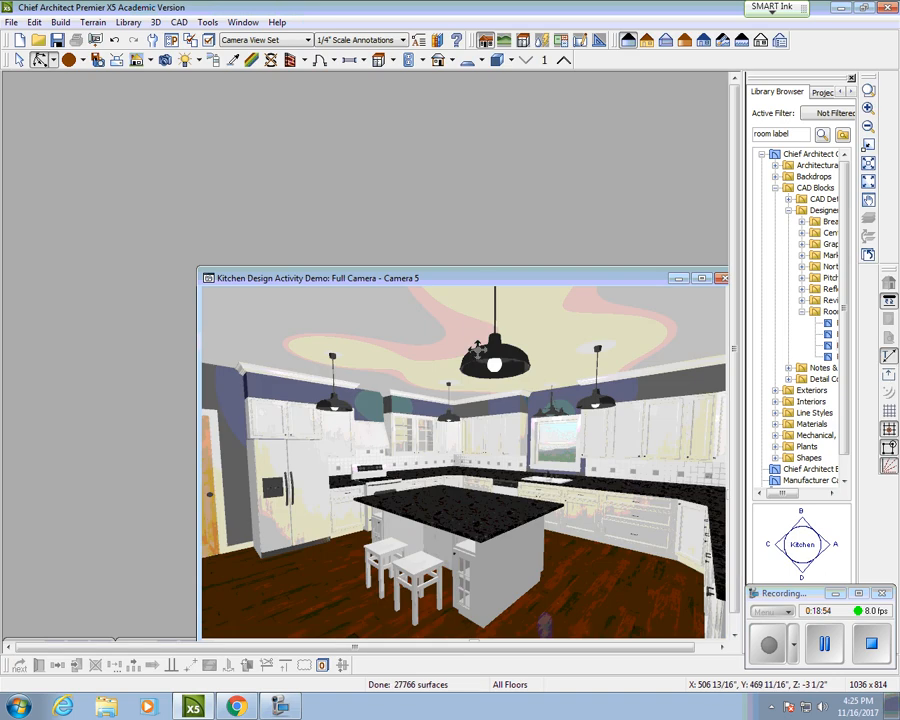
left_click_drag(635, 288, 496, 264)
left_click(540, 254)
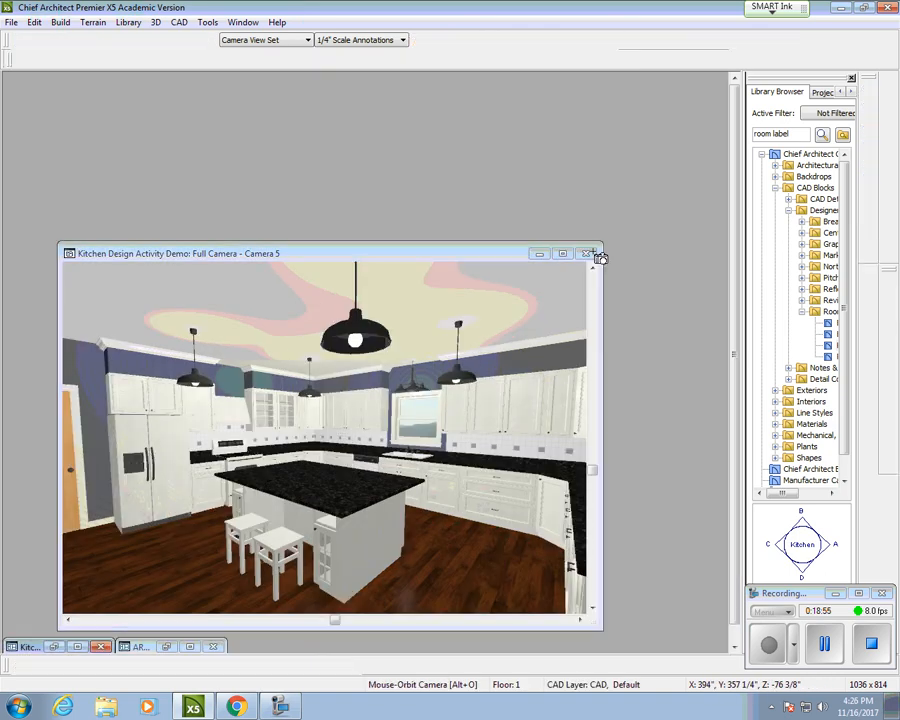
left_click(53, 650)
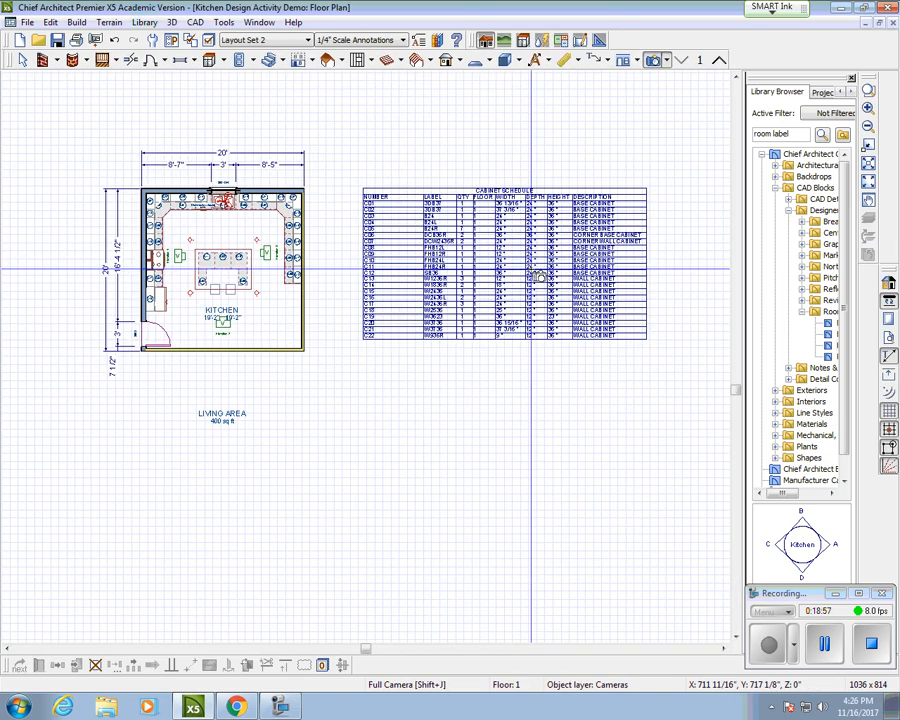
Step: Place a full camera on the plan aimed at the fridge, range and island
left_click(662, 65)
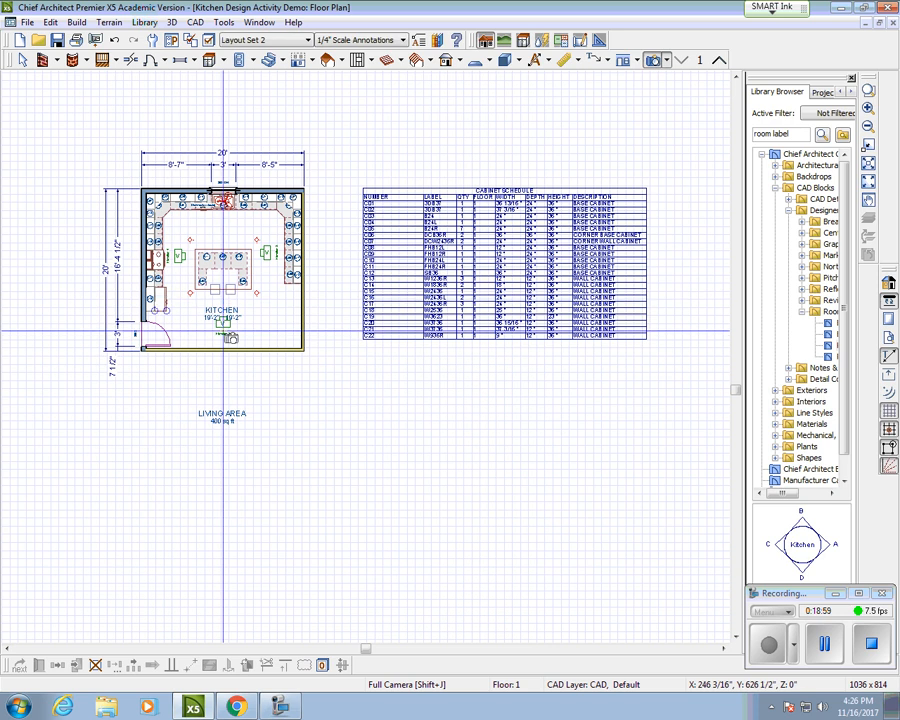
left_click_drag(221, 343, 220, 314)
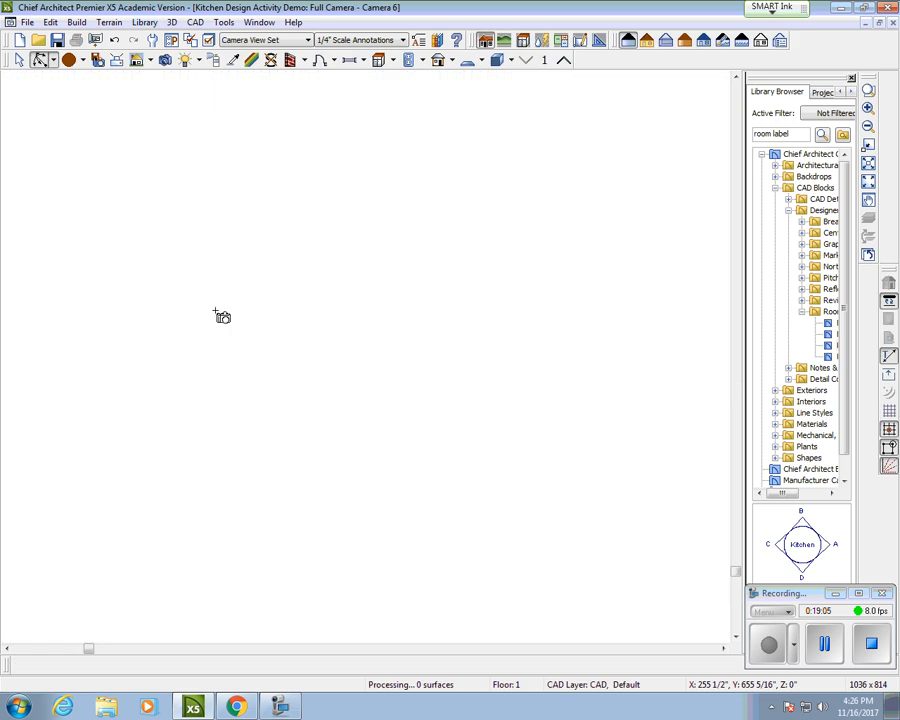
left_click_drag(477, 370, 437, 389)
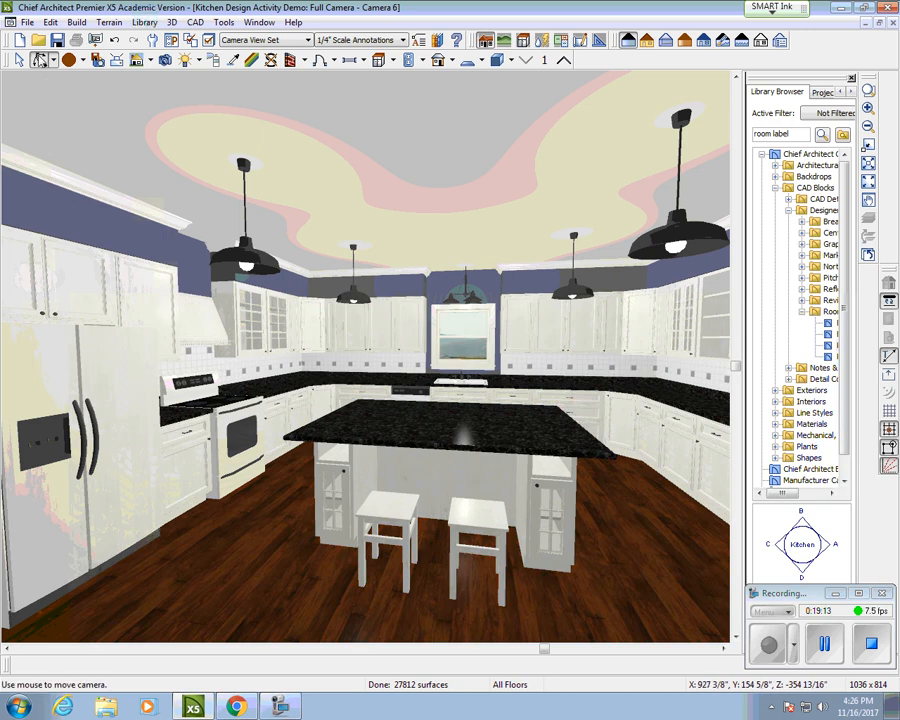
left_click(25, 23)
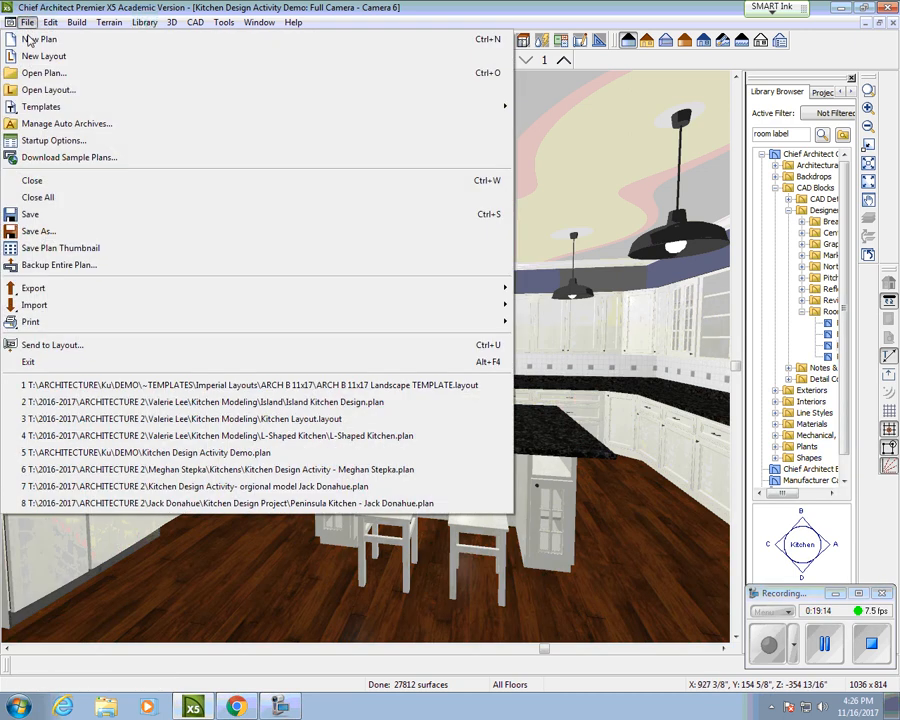
Step: Send the camera view to layout page 1 and shrink it below the Internet Inspired Kitchen photo
left_click(86, 349)
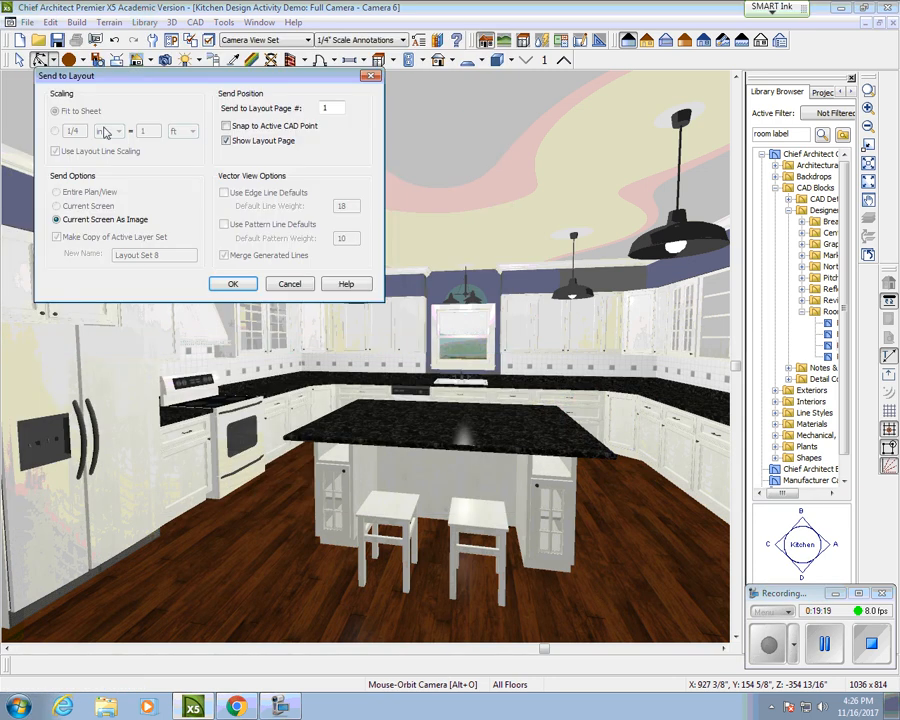
left_click(233, 284)
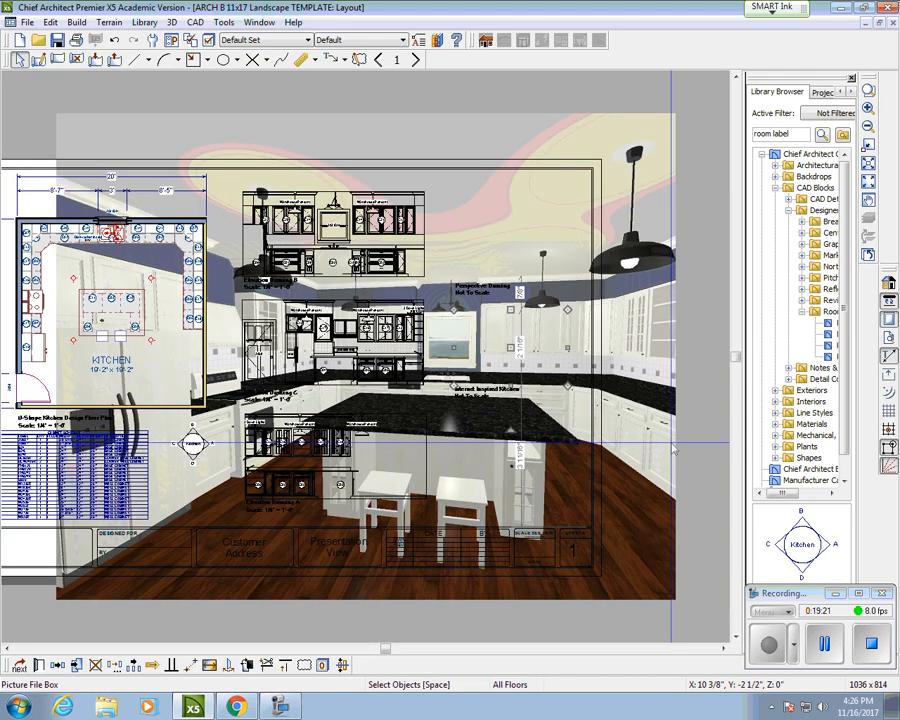
left_click(670, 477)
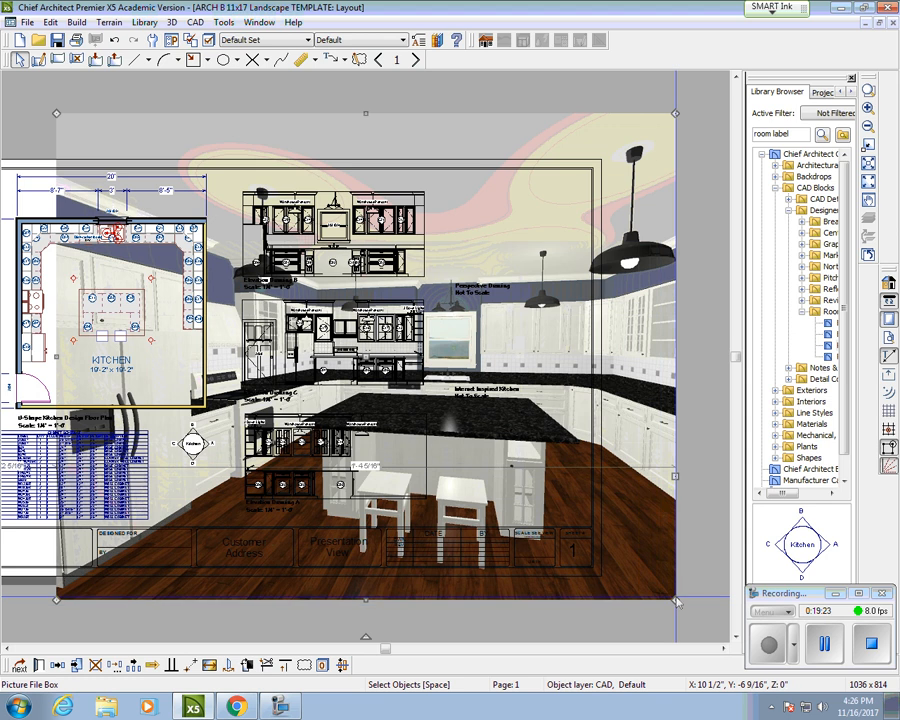
left_click_drag(675, 600, 491, 447)
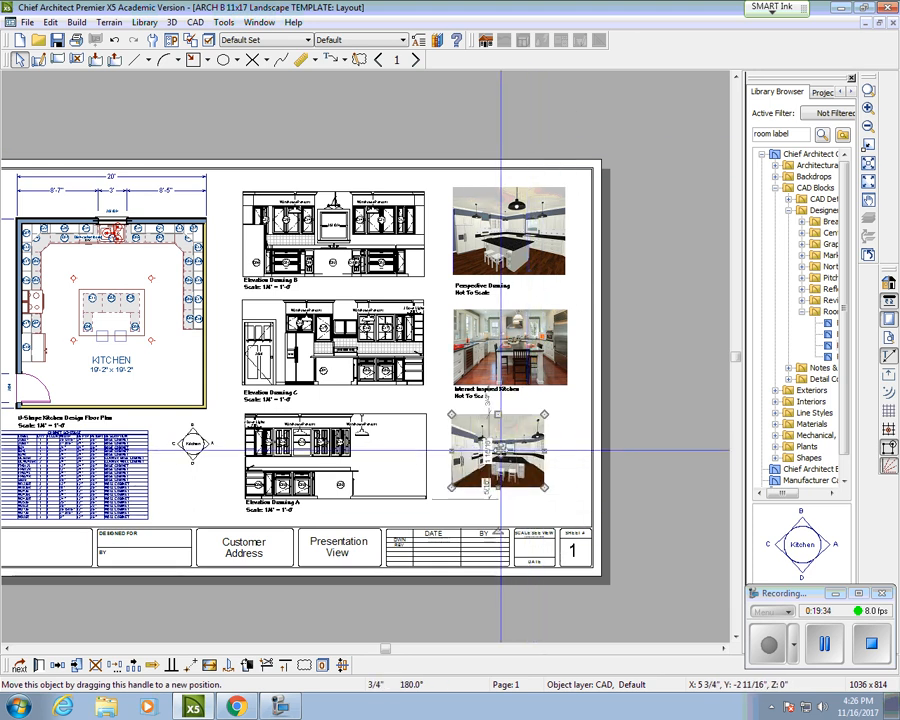
left_click_drag(544, 491, 565, 490)
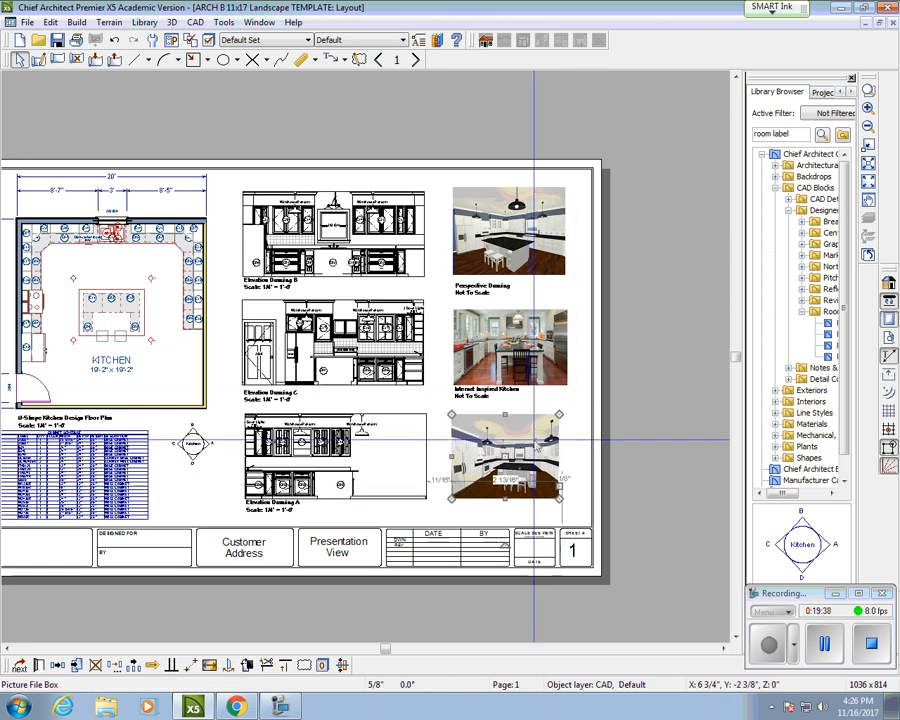
Step: Nudge the new rendering and copy the 'Perspective Drawing / Not To Scale' caption beneath it
mouse_move(505, 454)
left_mouse_down()
mouse_move(514, 447)
mouse_move(508, 451)
left_mouse_up()
left_click(472, 391)
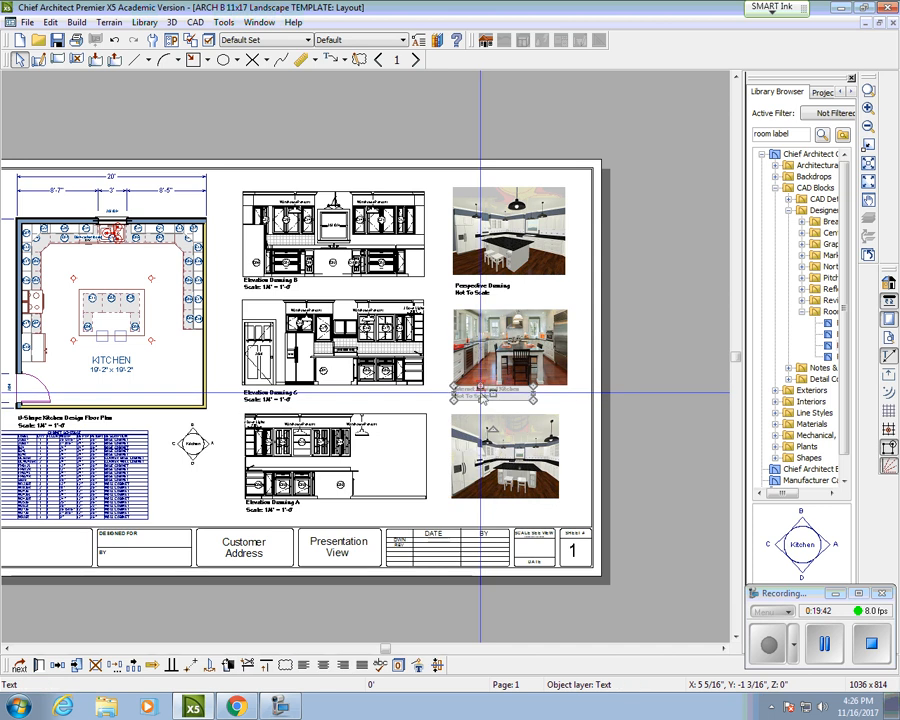
left_click(473, 286)
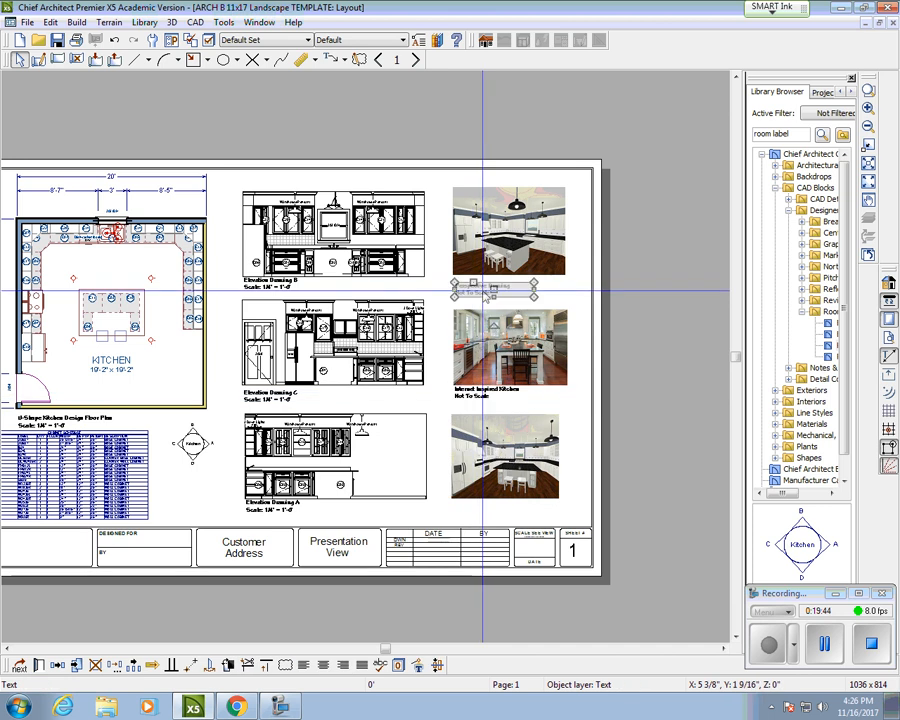
right_click(495, 281)
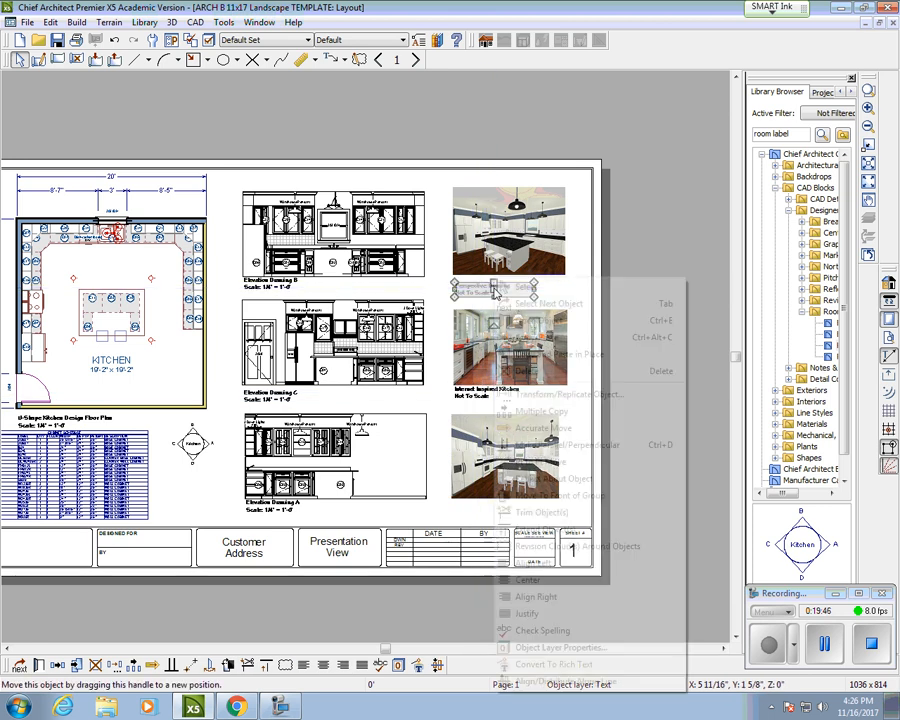
left_click(528, 341)
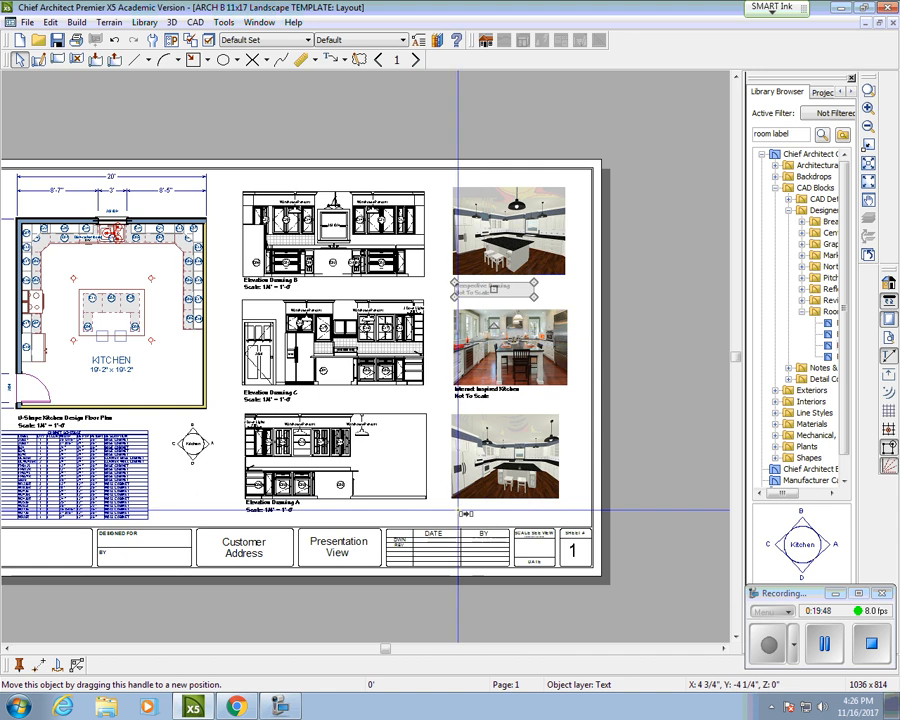
left_click(453, 505)
scroll(453, 507, "up", 2)
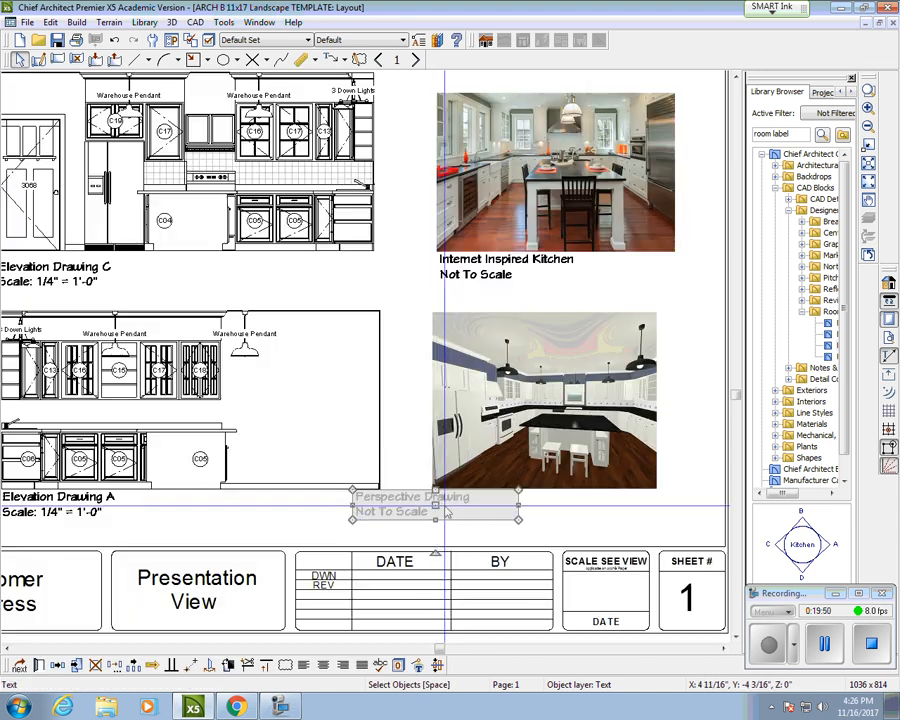
left_click_drag(452, 510, 512, 507)
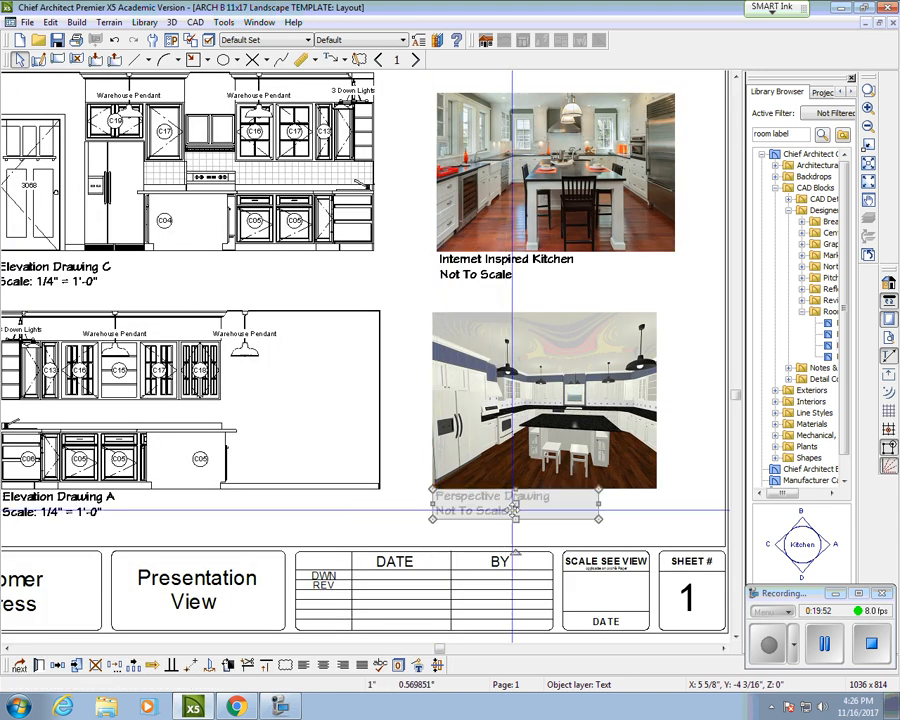
scroll(511, 503, "down", 2)
scroll(518, 505, "down", 1)
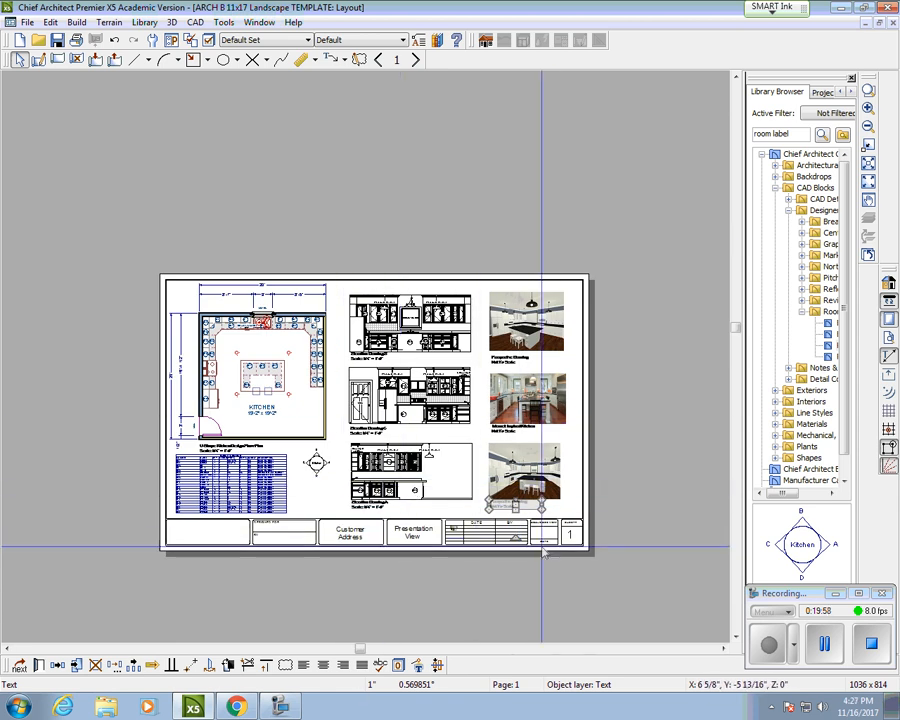
Step: Switch to layout page 0 and fit the blank template sheet in view
left_click(321, 507)
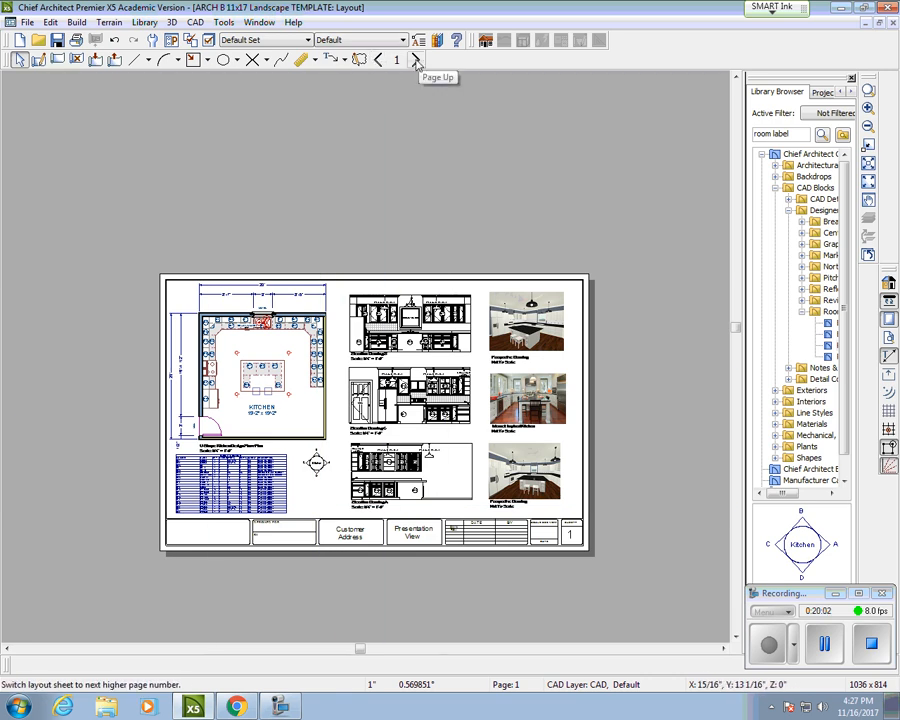
left_click(381, 61)
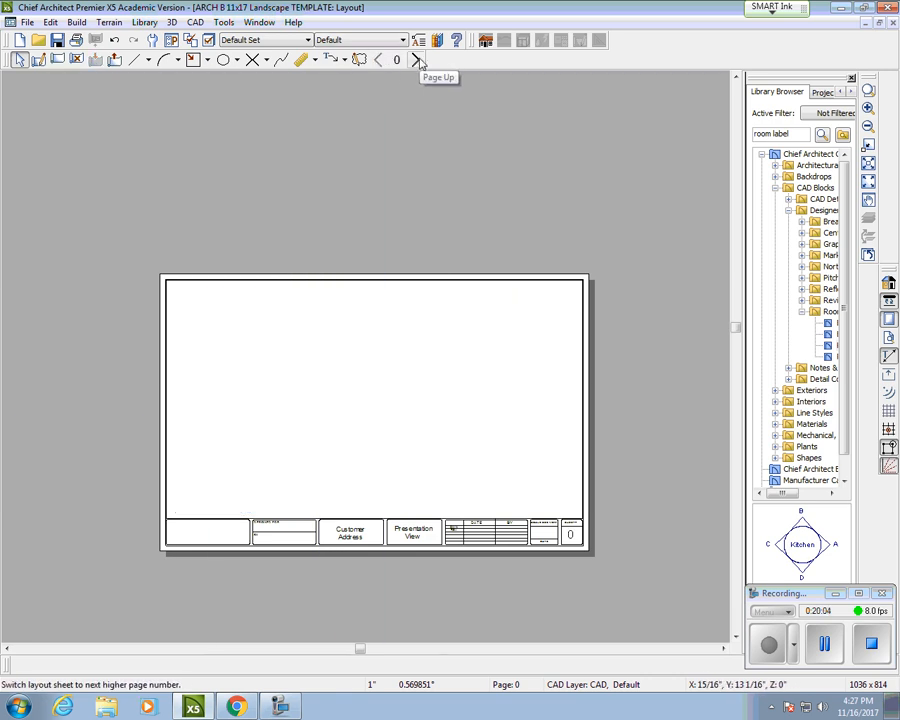
scroll(456, 333, "up", 1)
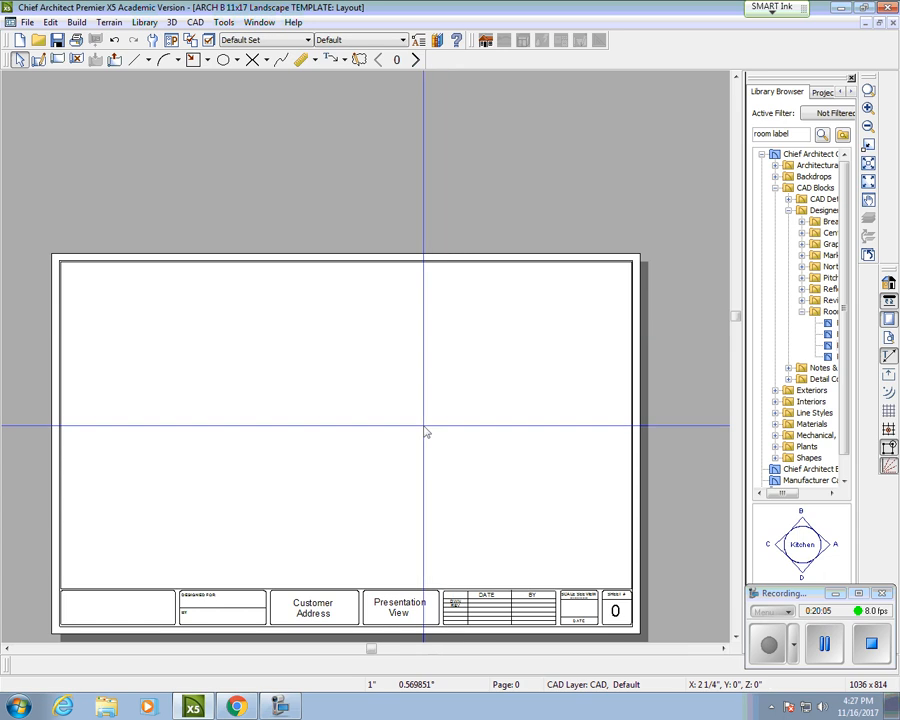
middle_click_drag(424, 428, 427, 328)
scroll(430, 325, "up", 1)
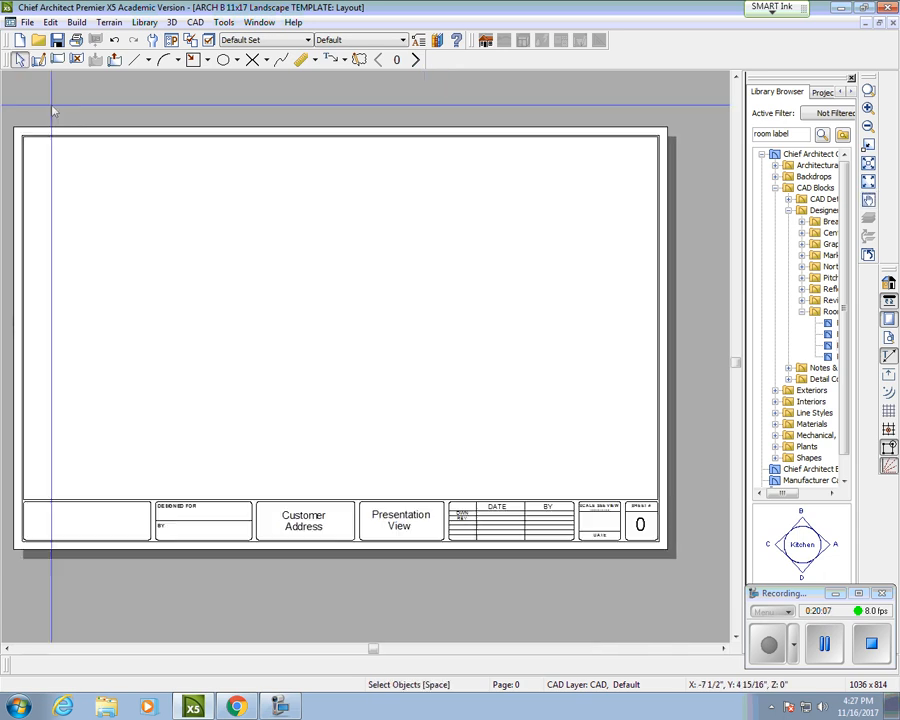
Step: Page through layout pages 1–4, return to page 0, and select the Customer Address text
left_click(417, 60)
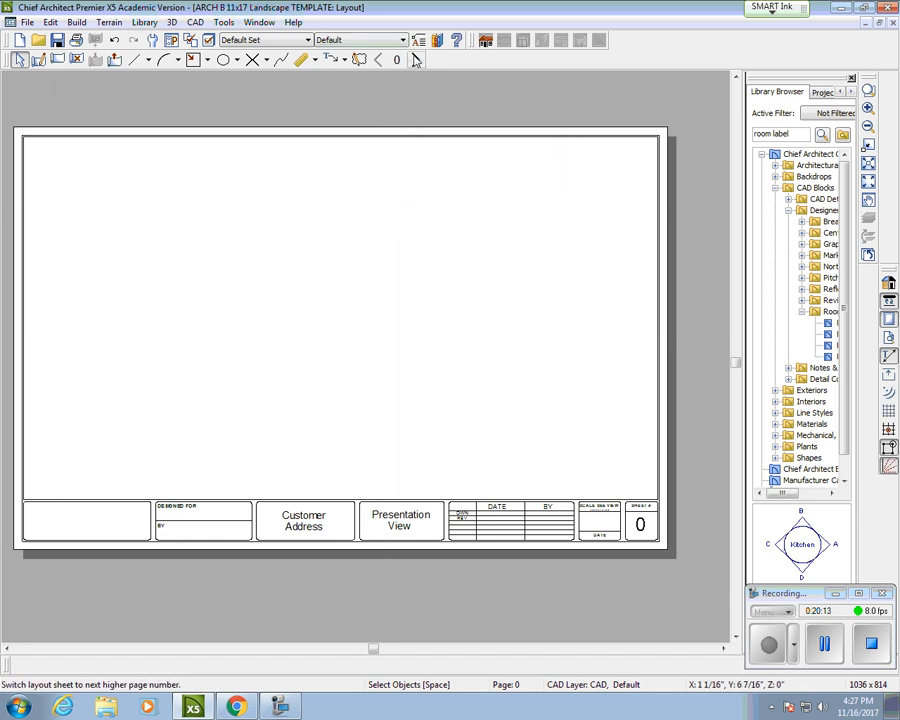
left_click(417, 60)
left_click(417, 60)
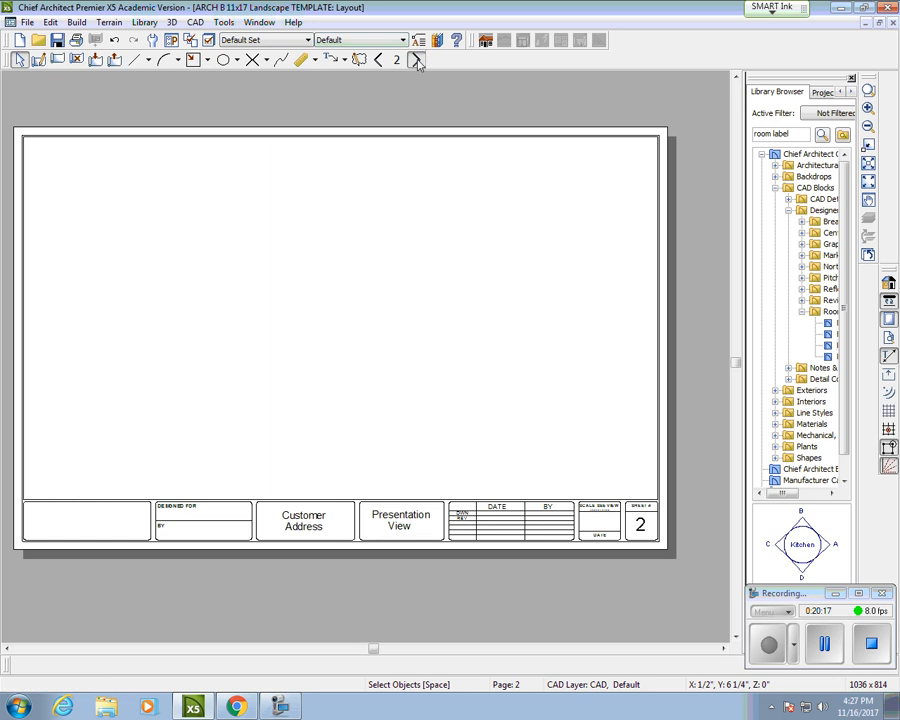
left_click(417, 60)
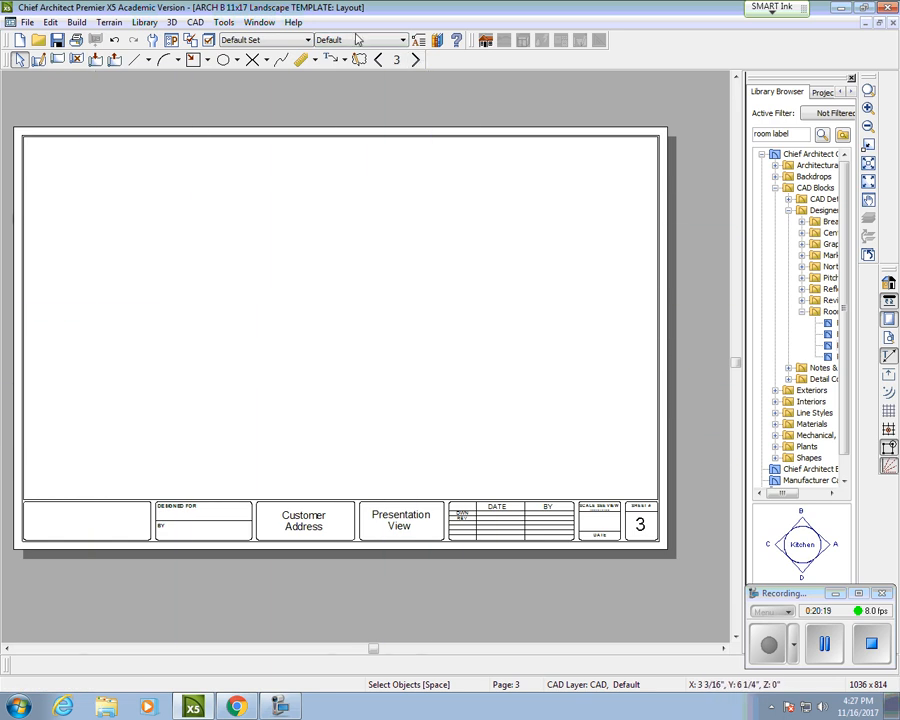
left_click(417, 60)
left_click(378, 63)
left_click(378, 63)
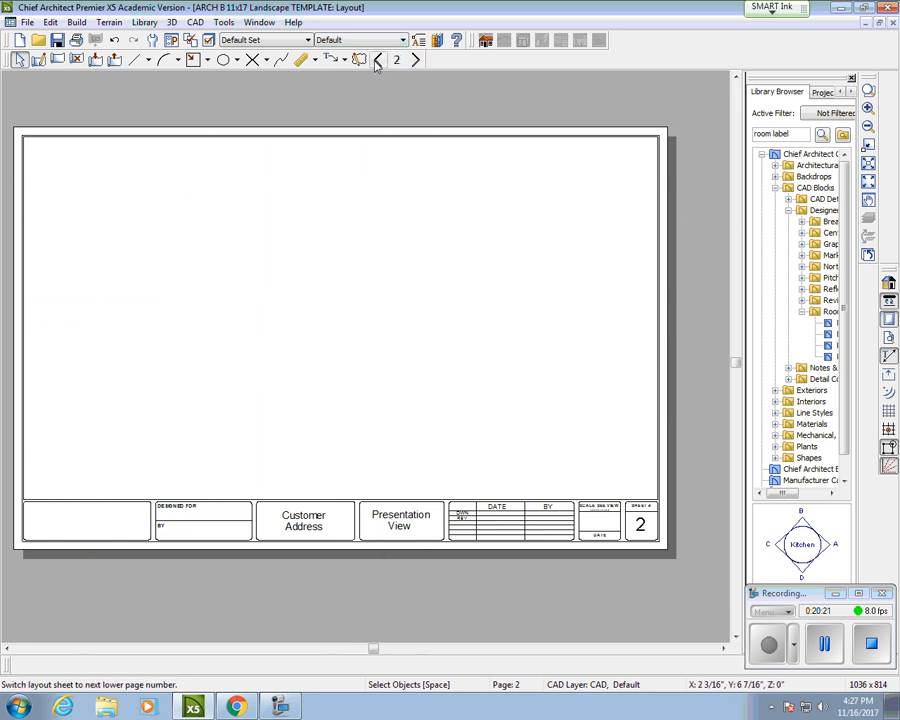
left_click(378, 63)
left_click(417, 63)
left_click(378, 60)
left_click(378, 60)
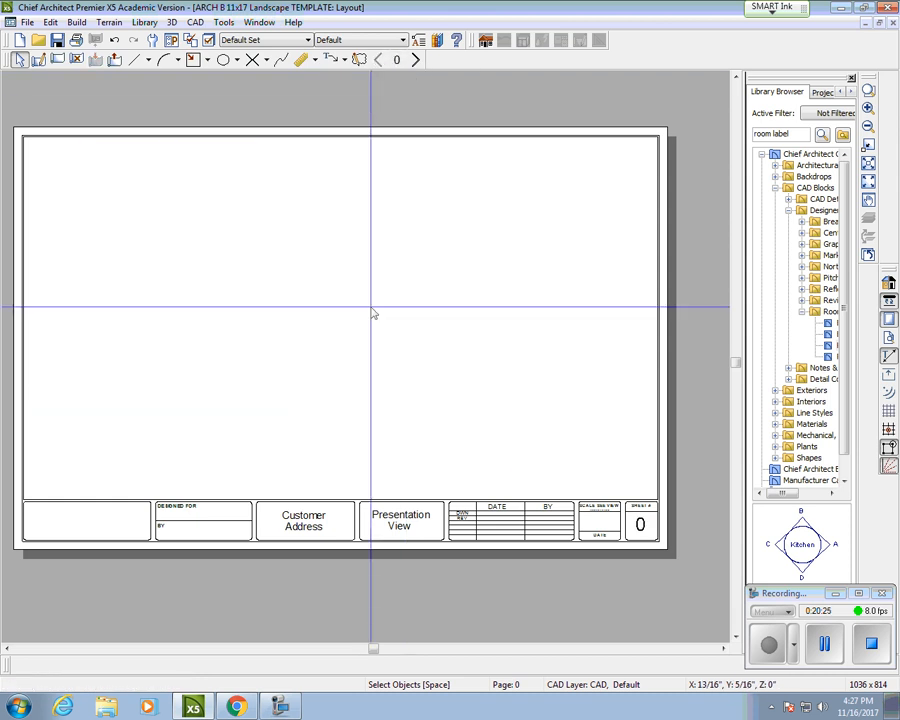
left_click(307, 525)
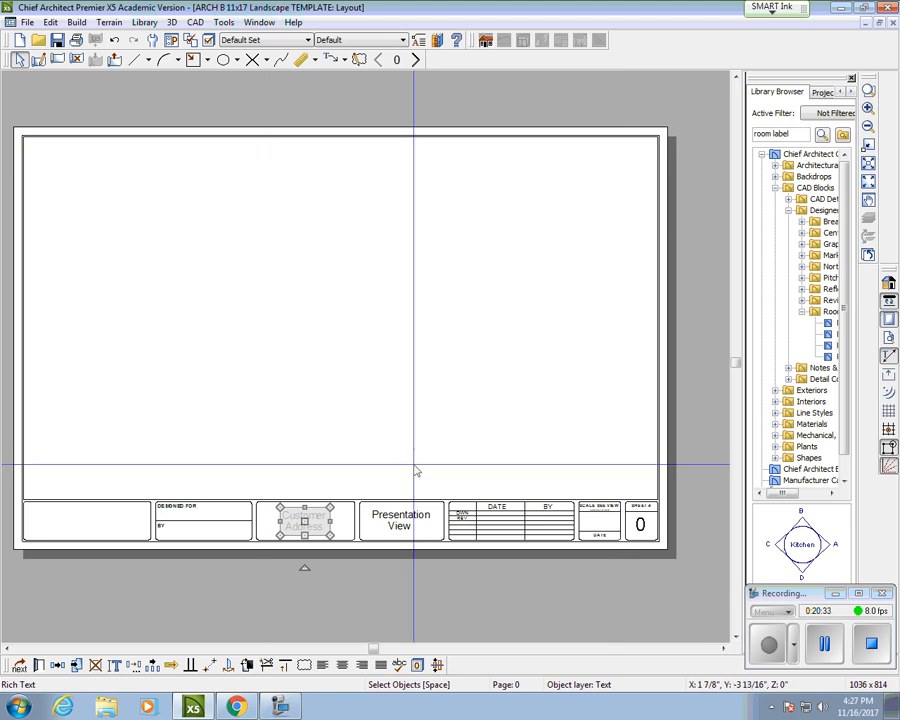
Step: Overwrite the Customer Address placeholder with the client's street address, town, state and ZIP code
key("Escape")
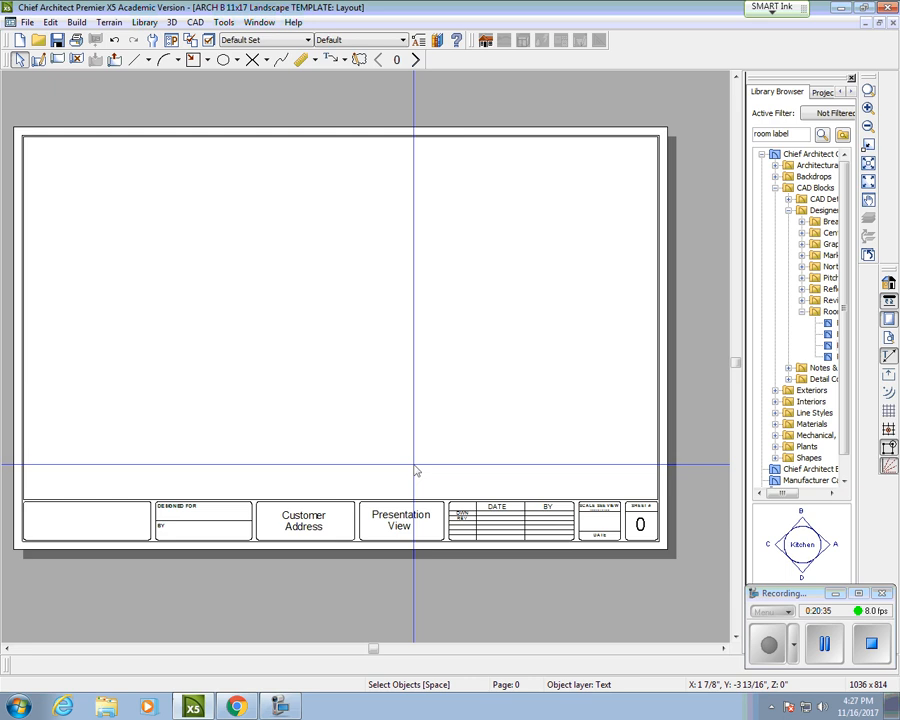
left_click(307, 516)
double_click(307, 518)
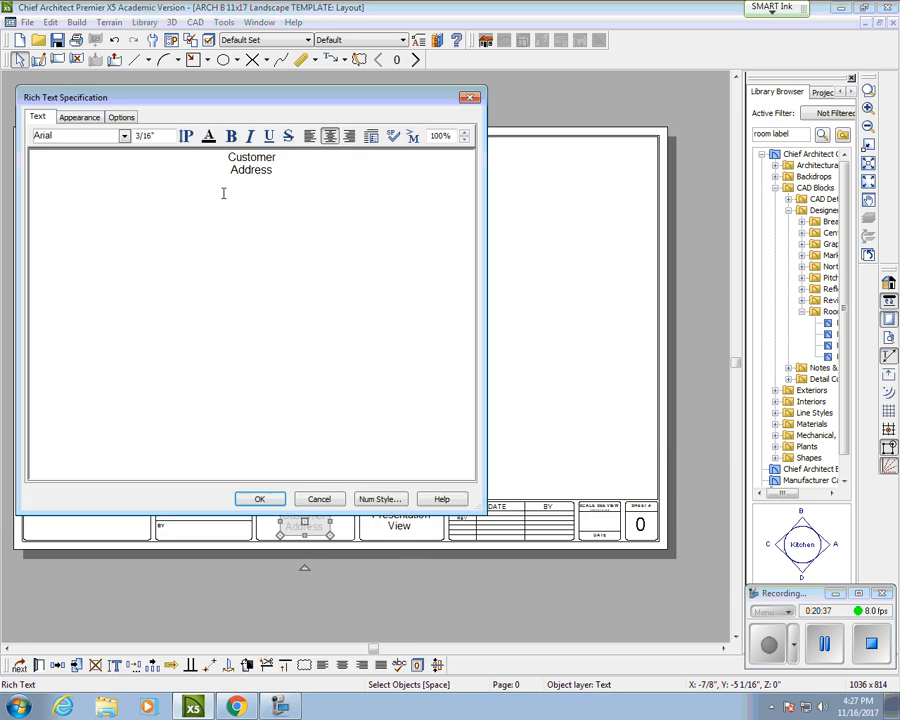
left_click_drag(330, 174, 223, 163)
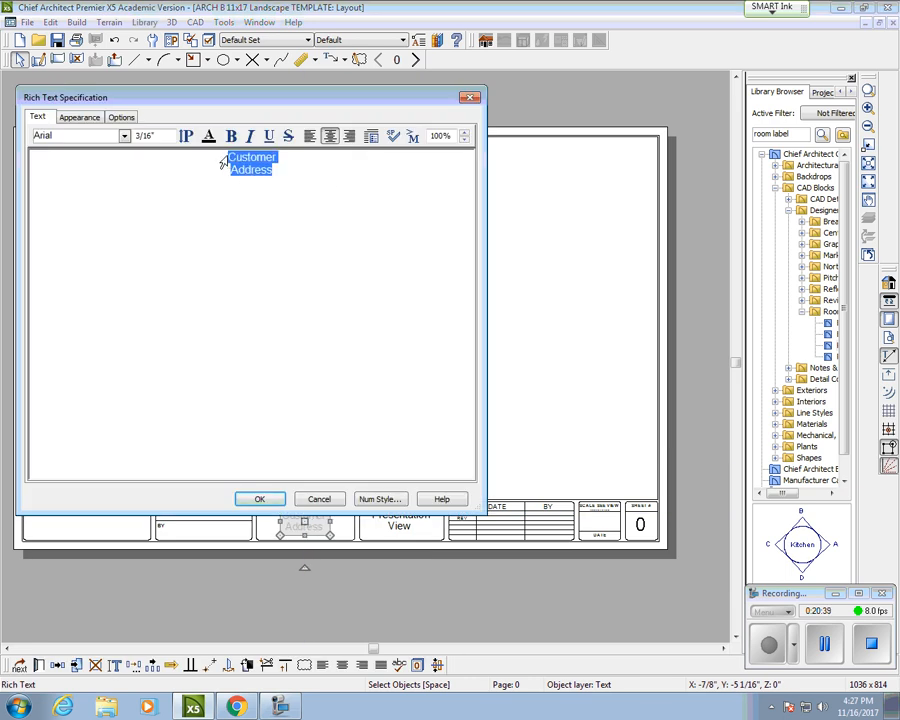
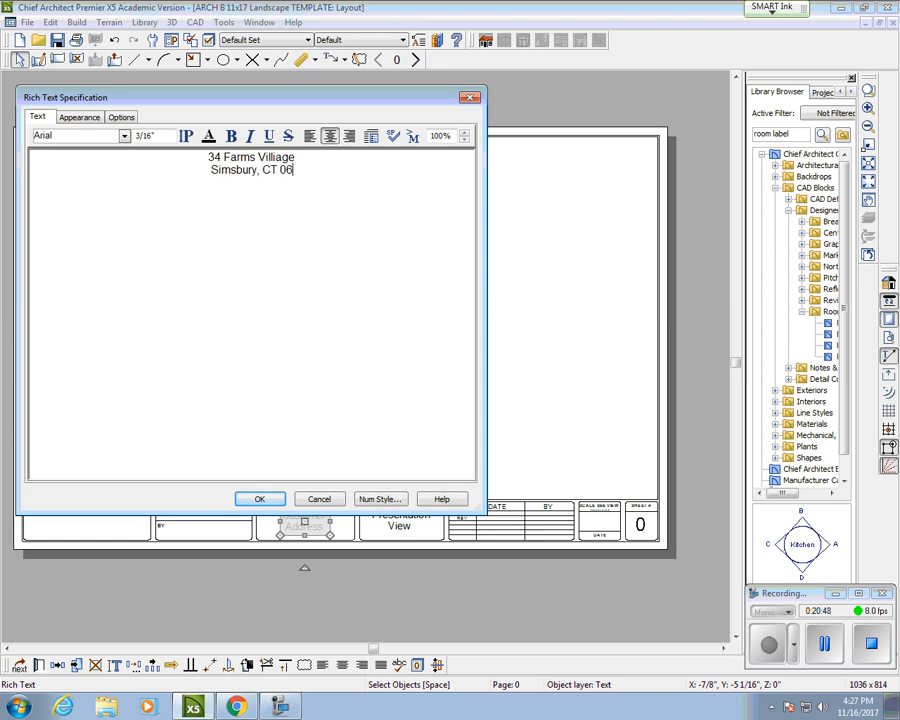
left_click(258, 498)
scroll(190, 531, "up", 4)
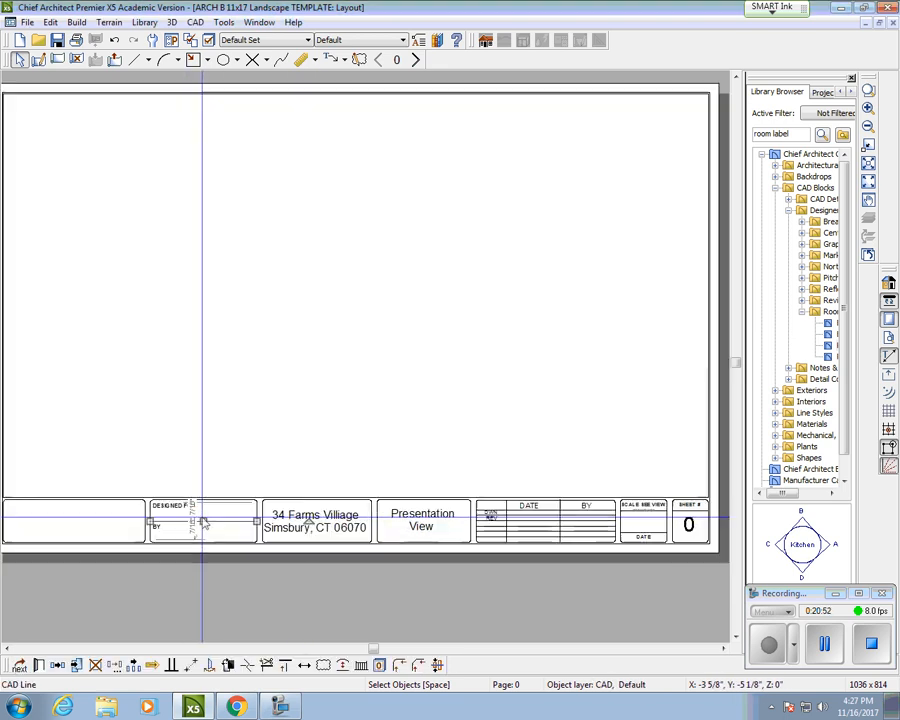
left_click(343, 60)
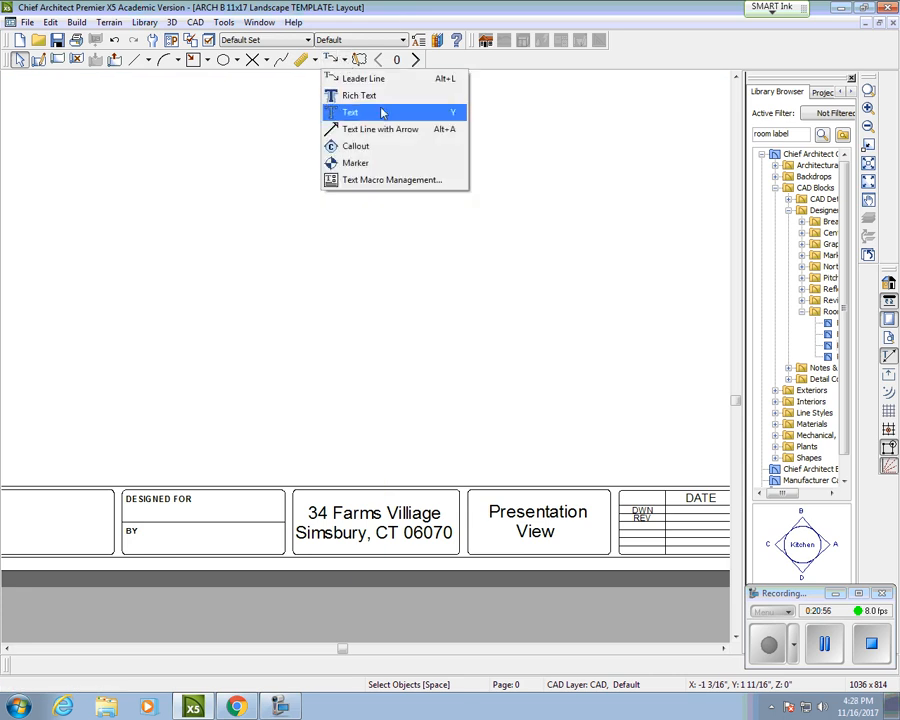
Step: Add the designer's name after 'BY:' in the title block
left_click(346, 112)
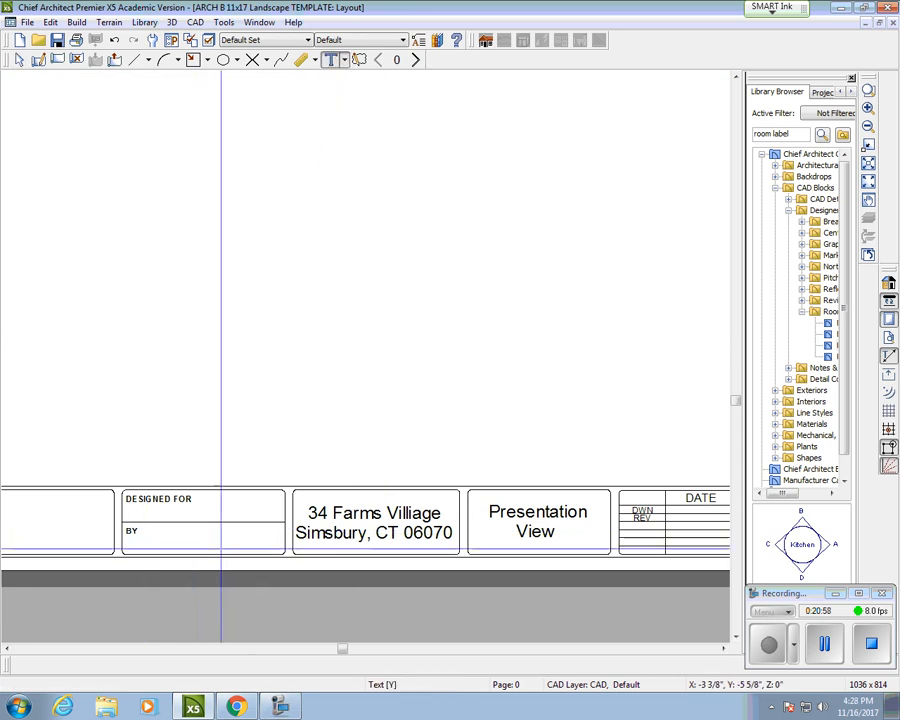
left_click(150, 532)
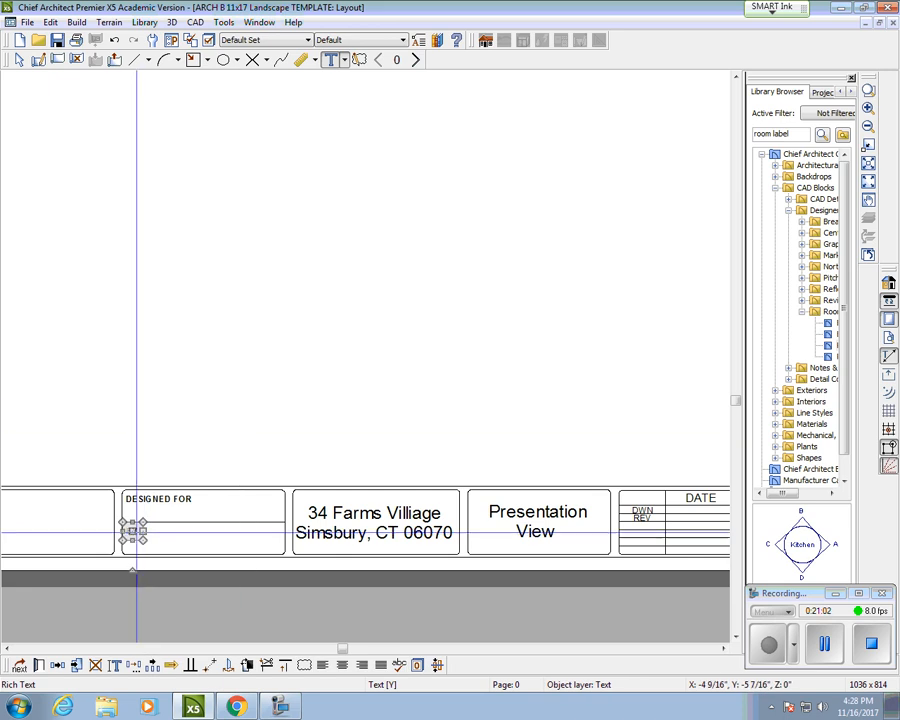
double_click(133, 531)
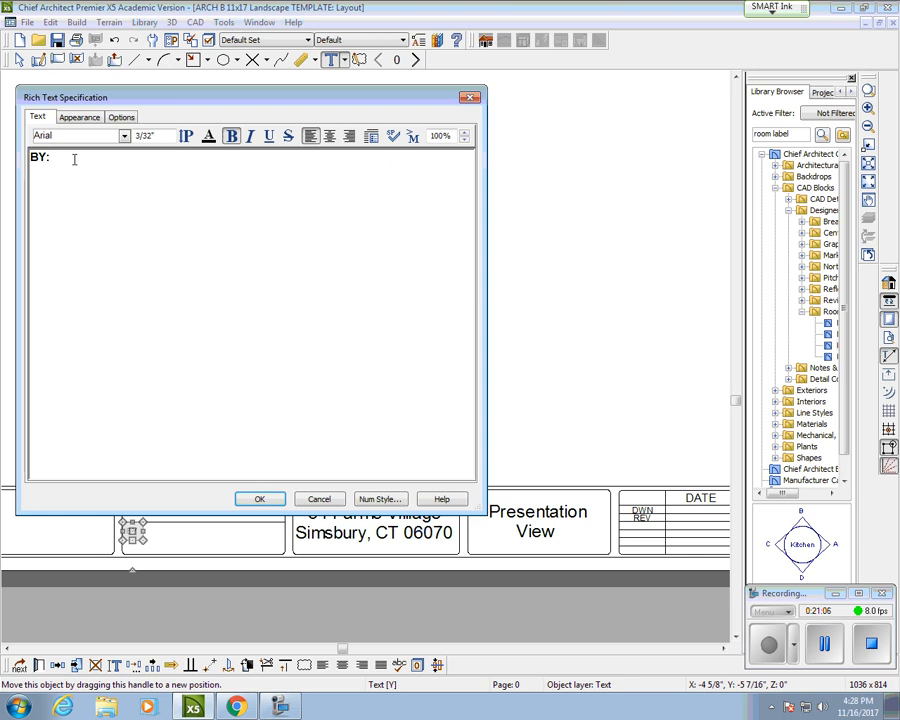
type("Jane Sma")
key("BackSpace")
key("BackSpace")
left_click(250, 501)
Step: Edit the DESIGNED FOR label to add a colon and the client's name
left_click(182, 498)
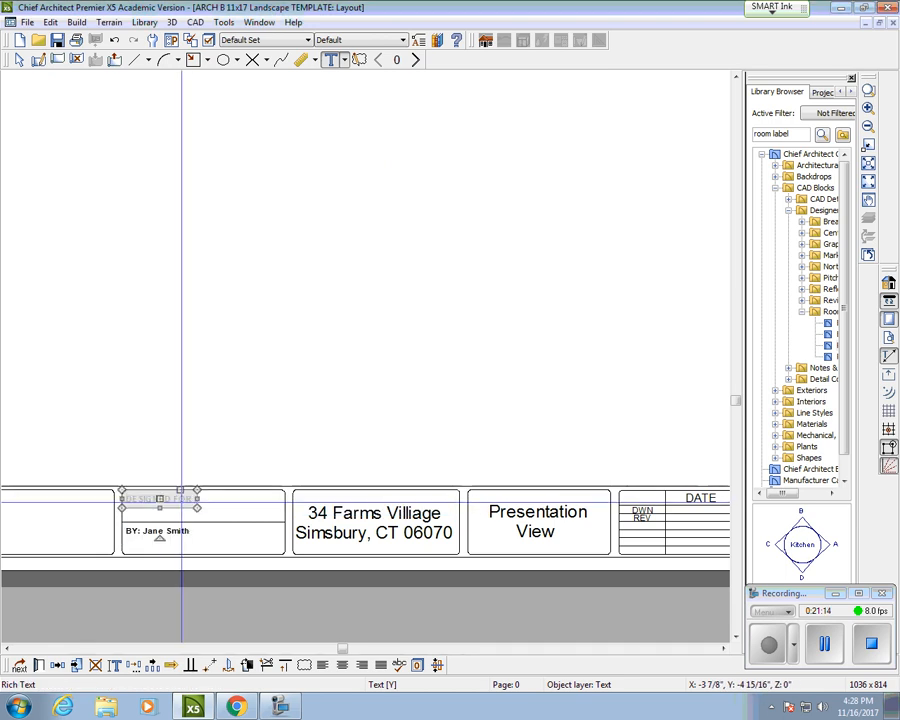
double_click(160, 498)
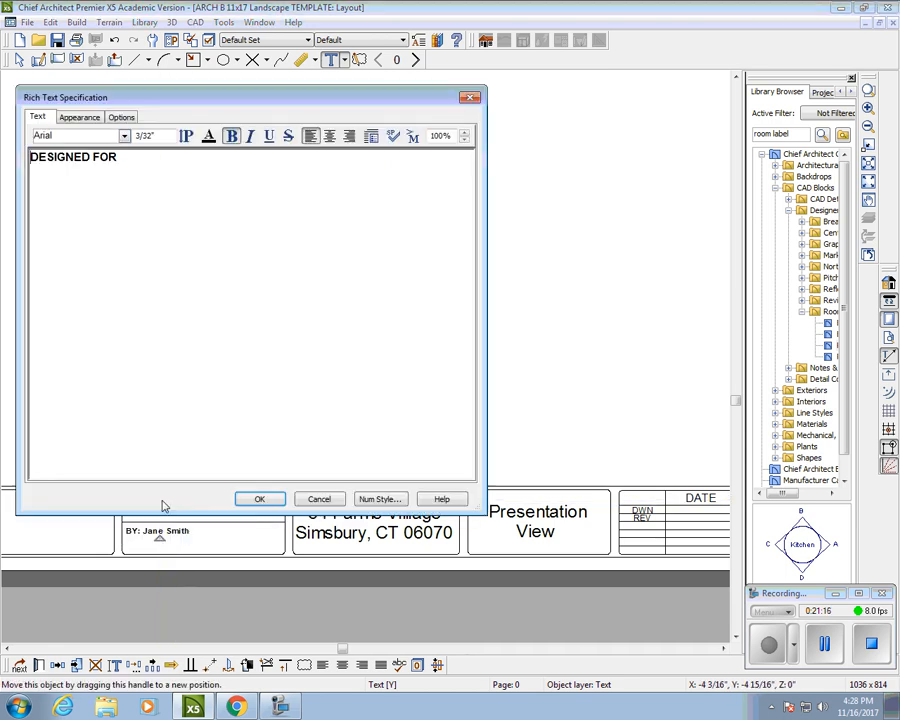
type(":")
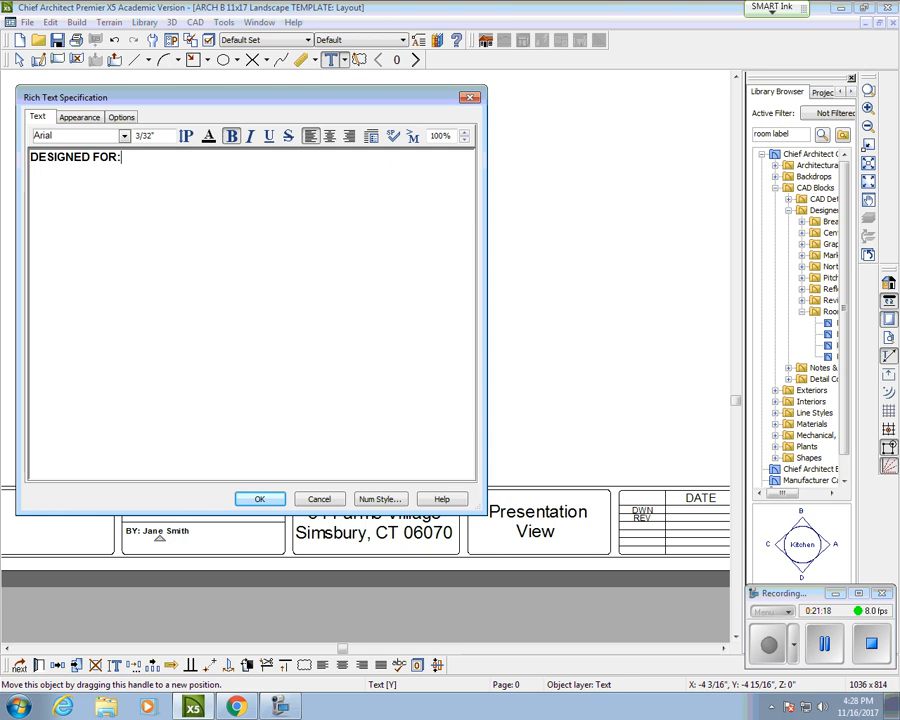
type(" Client A")
Step: Confirm 'DESIGNED FOR: Client A' and replace the Presentation View title with 'Kitchen Design Layout'
left_click(262, 500)
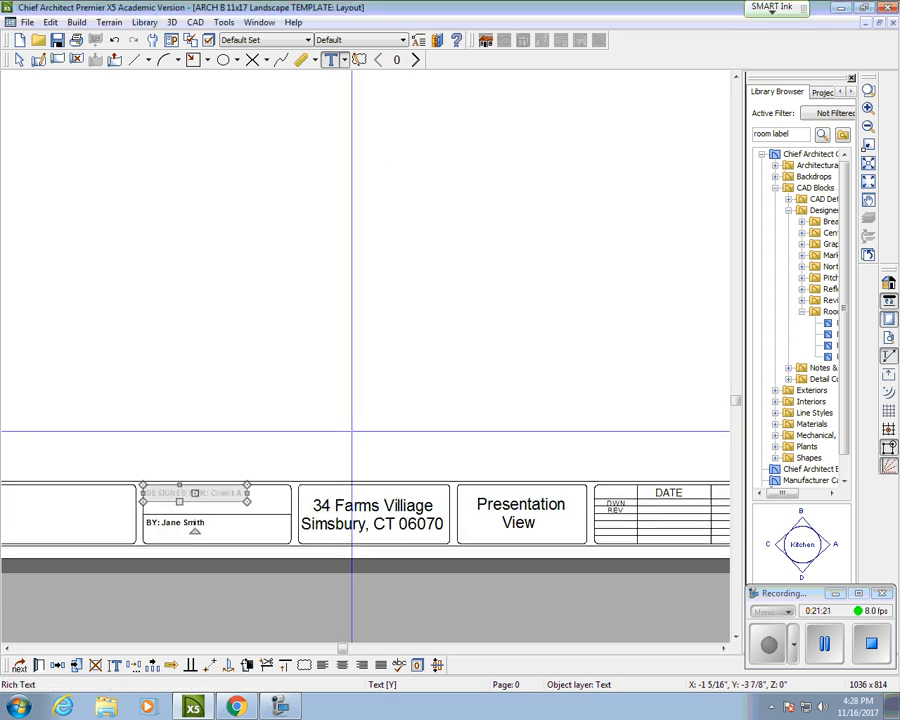
scroll(472, 424, "down", 2)
left_click(468, 487)
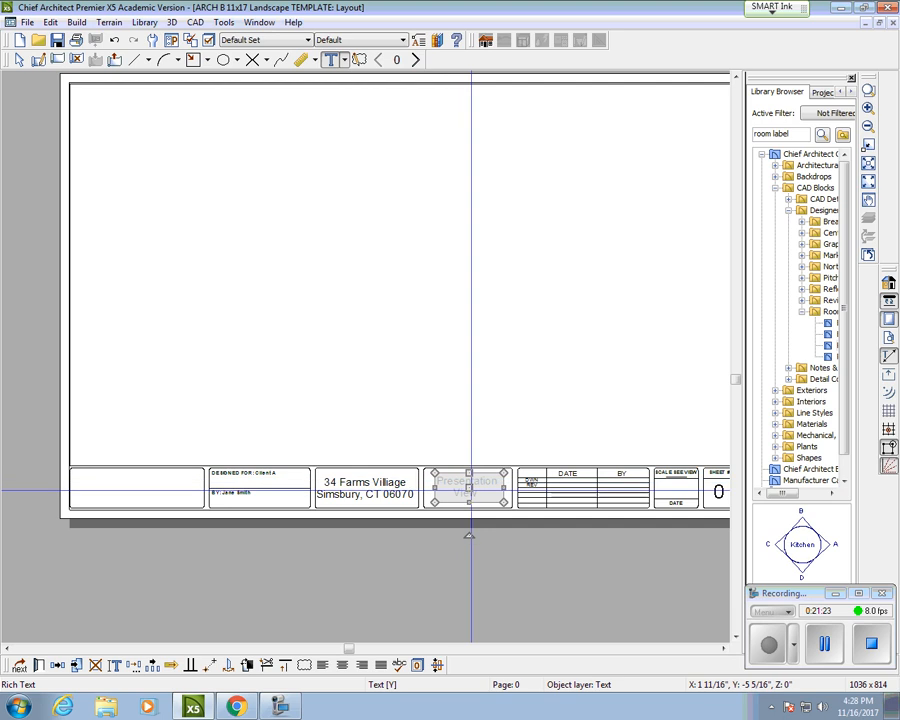
double_click(470, 488)
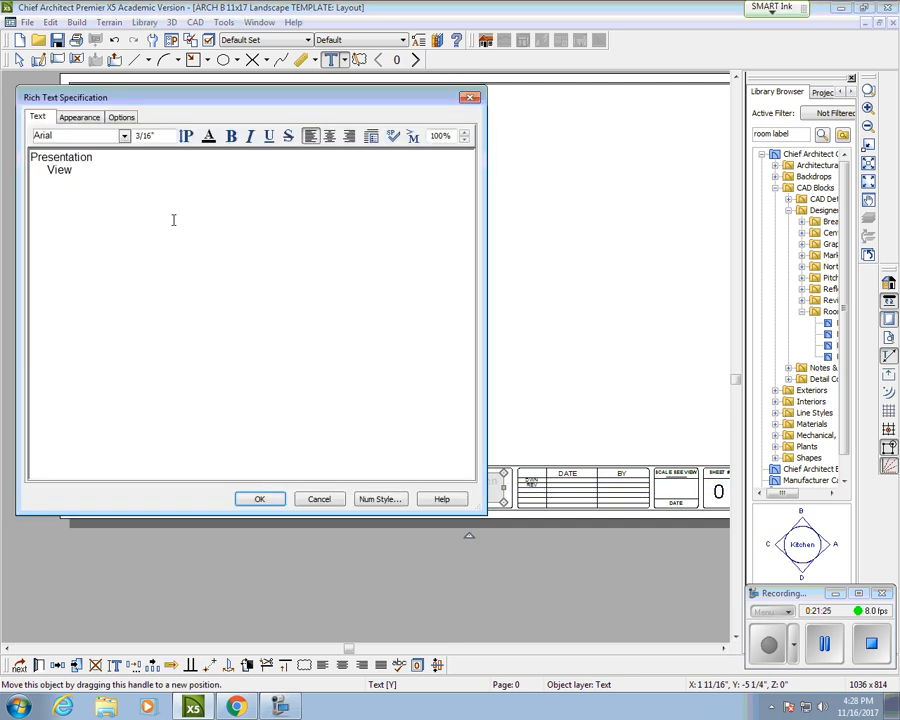
left_click_drag(97, 179, 27, 157)
type("Kitchen Design Layout")
left_click(272, 503)
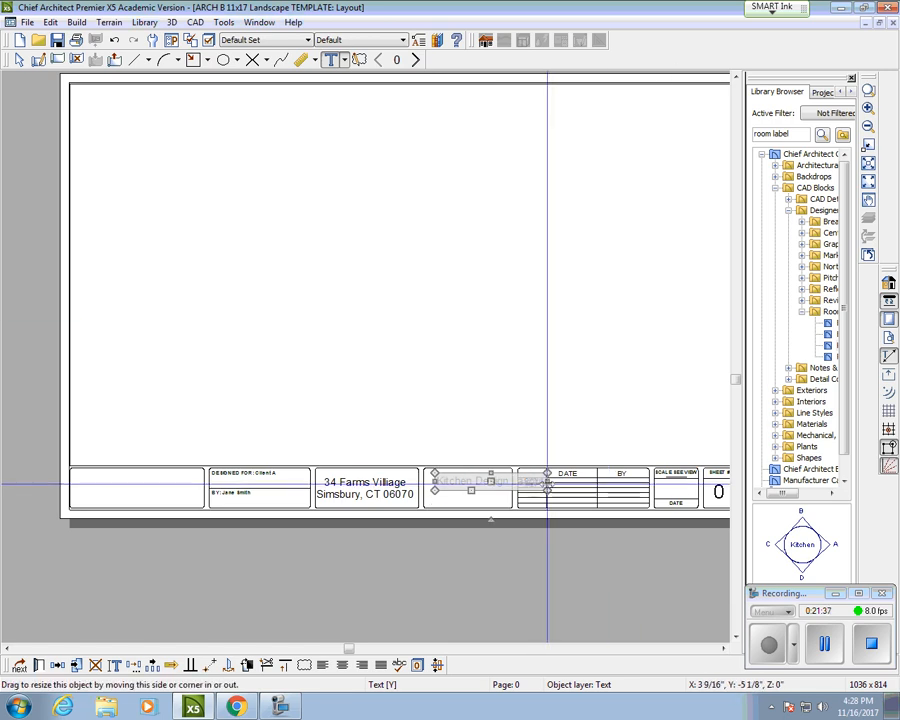
Step: Narrow the 'Kitchen Design Layout' text so it wraps, move it up in its cell, and view page 1
left_click_drag(545, 489, 489, 490)
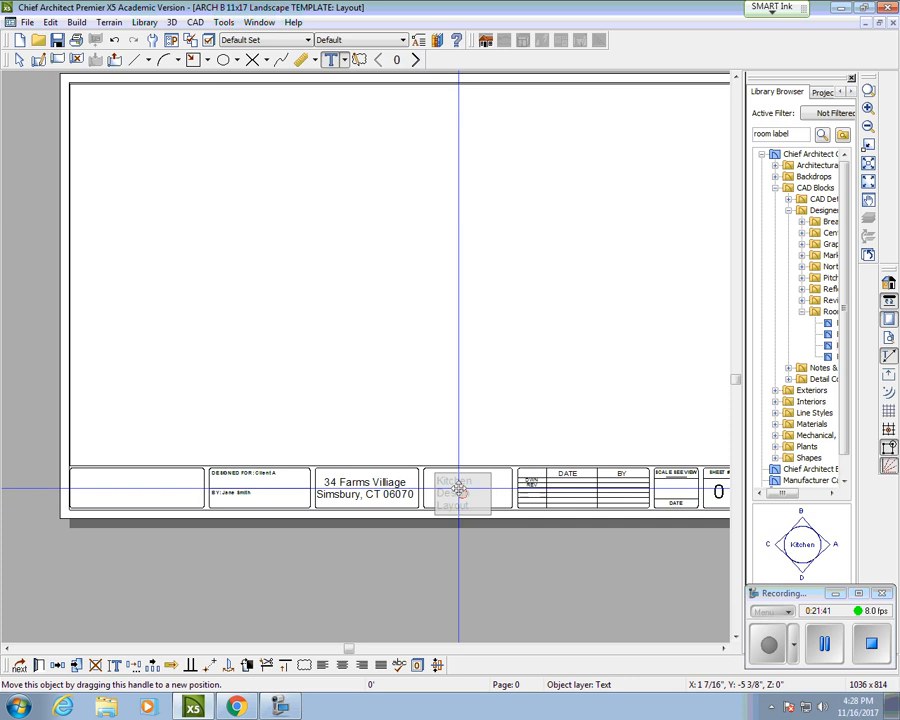
scroll(459, 493, "up", 4)
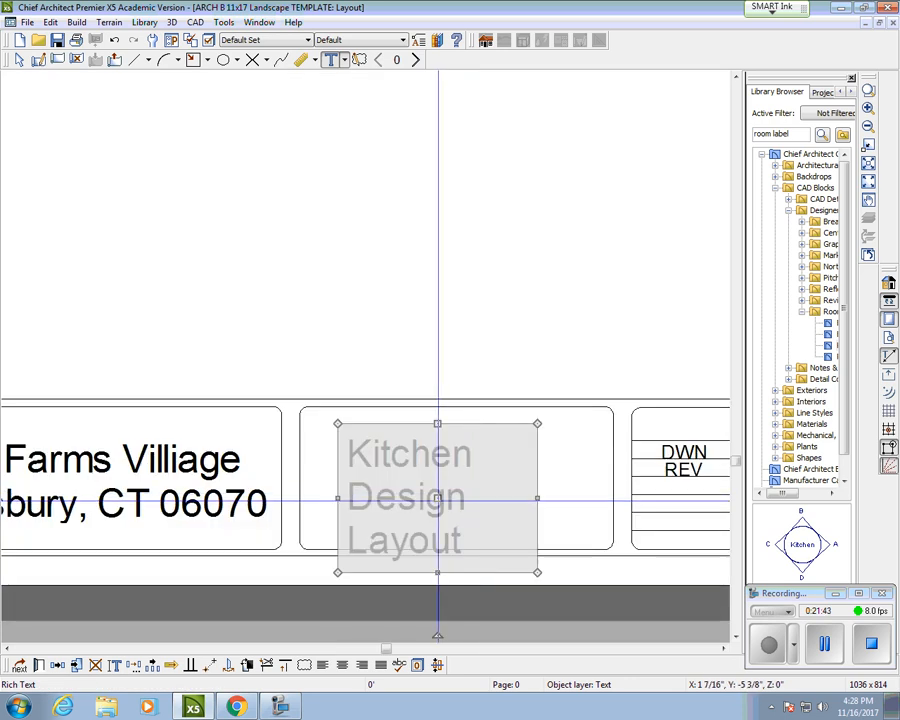
left_click_drag(437, 497, 440, 476)
scroll(473, 421, "down", 4)
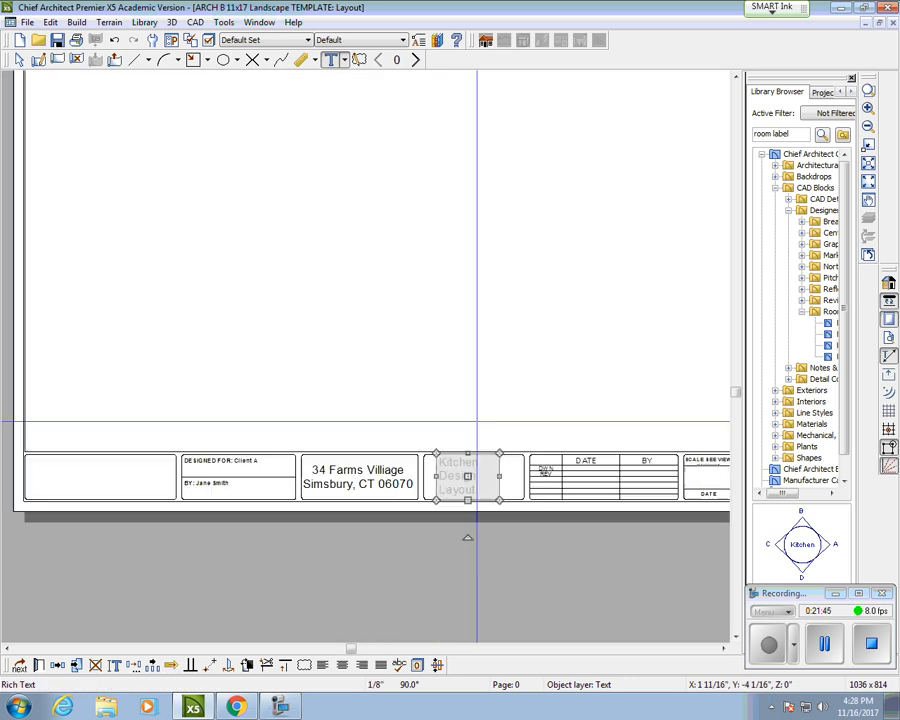
key("Escape")
scroll(464, 330, "down", 1)
left_click(418, 60)
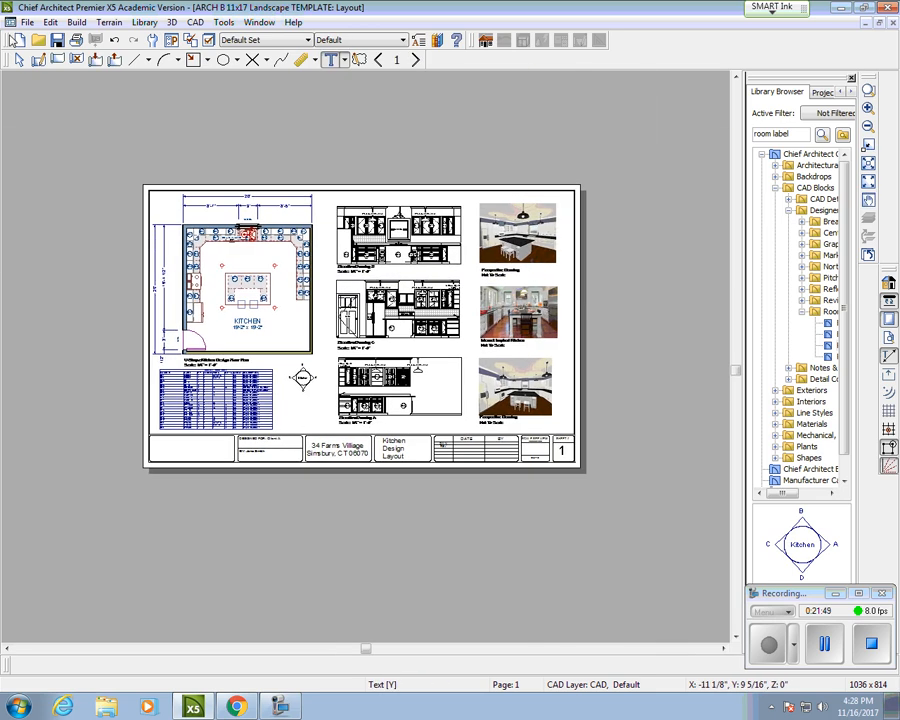
Step: Save the layout as a new file, replacing TEMPLATE with '- Kitchen Design 1' in the name
left_click(28, 22)
left_click(36, 232)
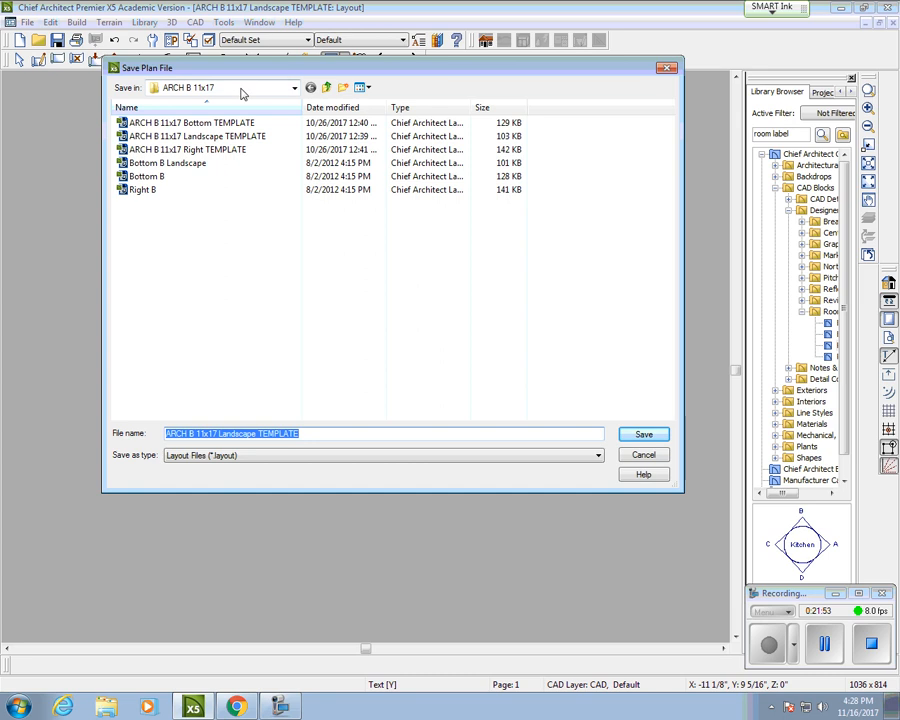
left_click(281, 433)
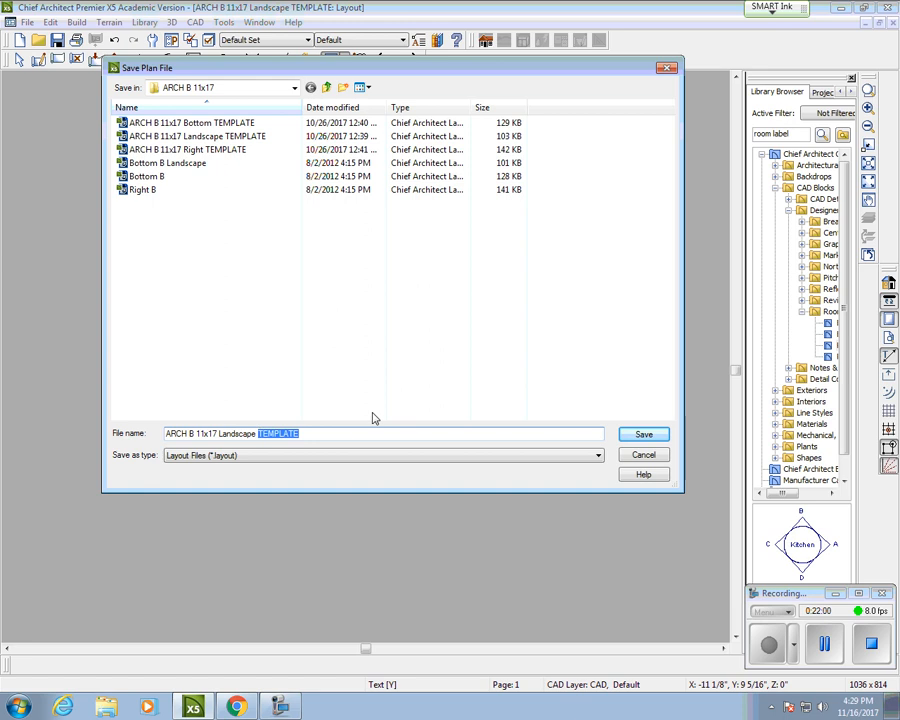
type("- Kitchen Design 1")
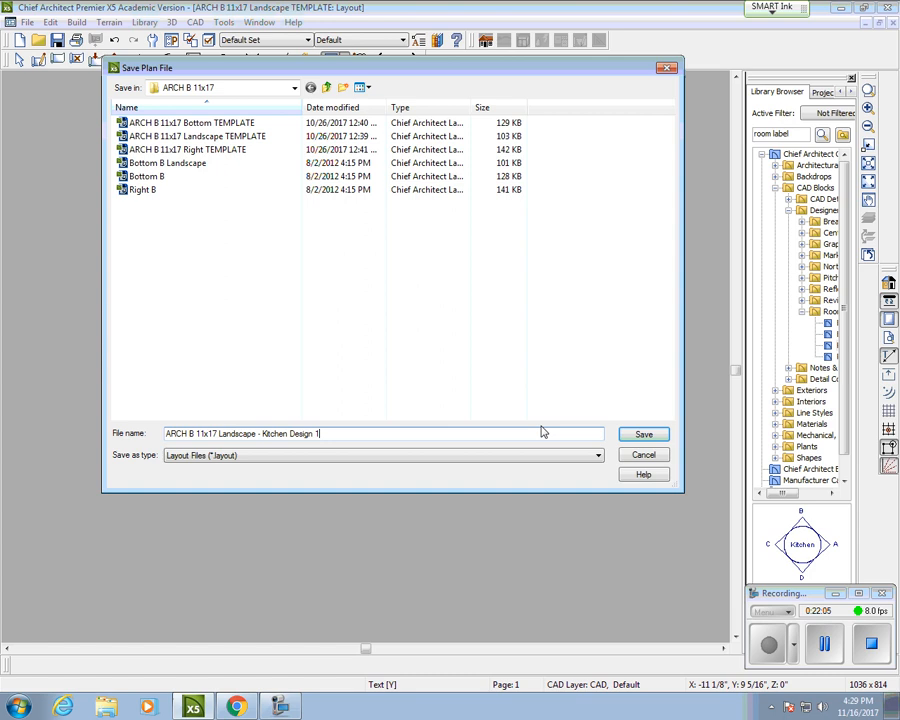
left_click(645, 435)
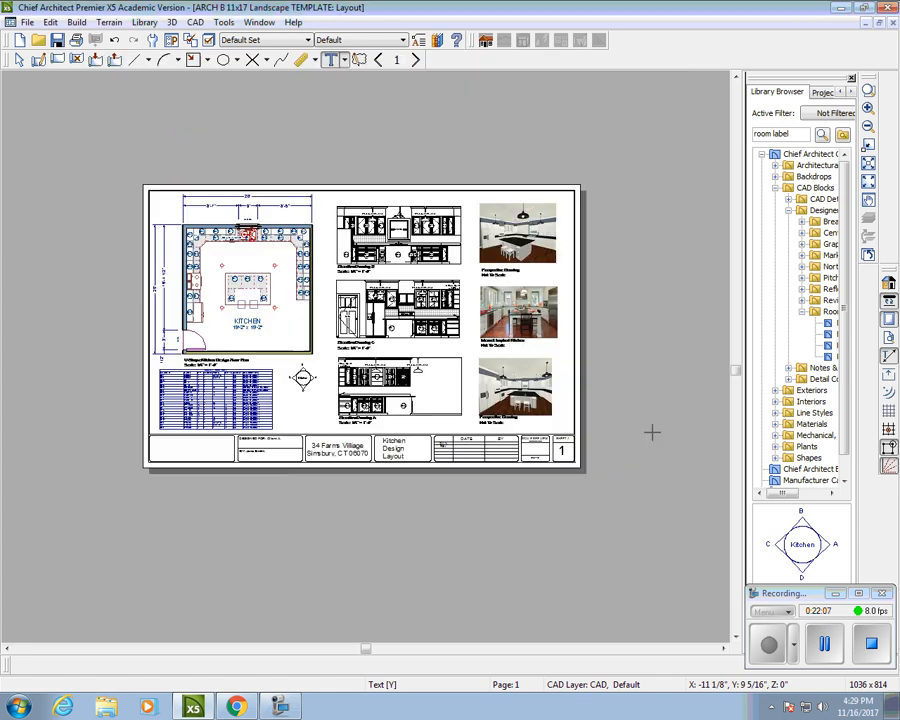
Step: Print the layout sheet to the CutePDF Writer with its paper size set to ARCH B
left_click(27, 22)
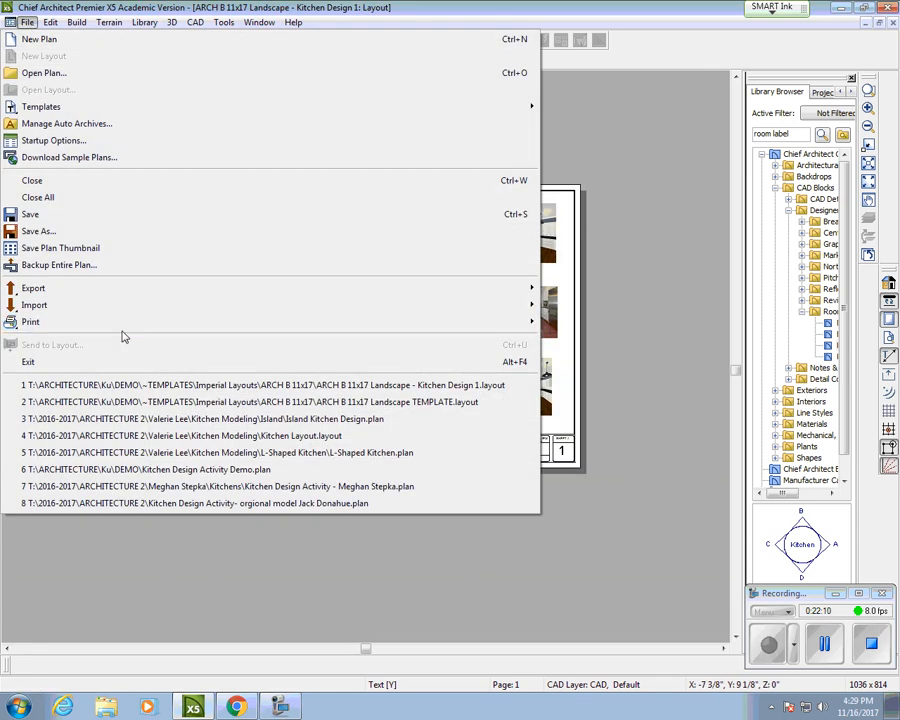
mouse_move(124, 326)
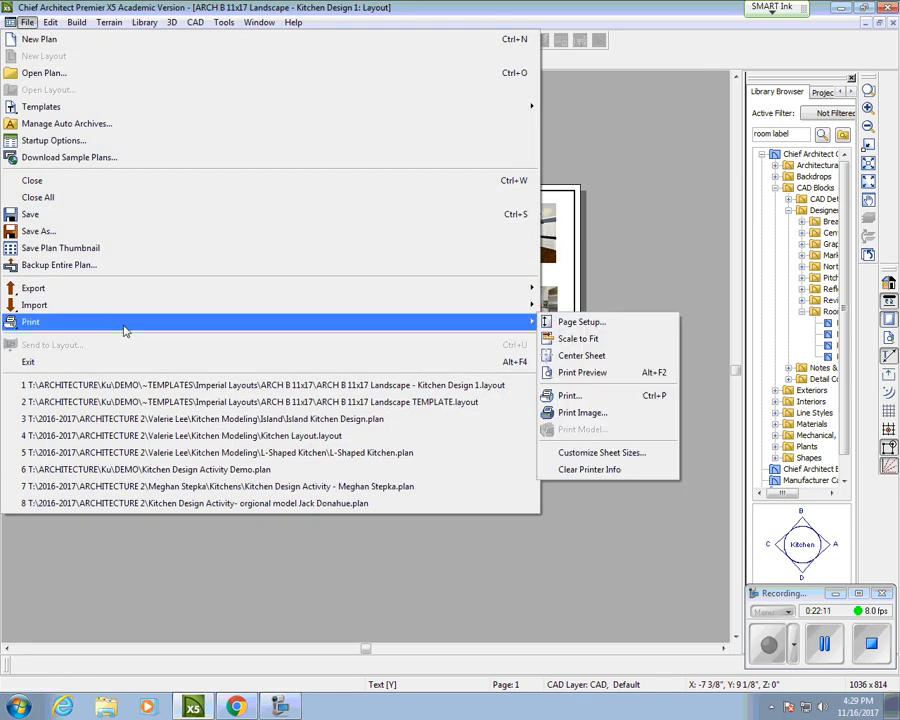
left_click(604, 396)
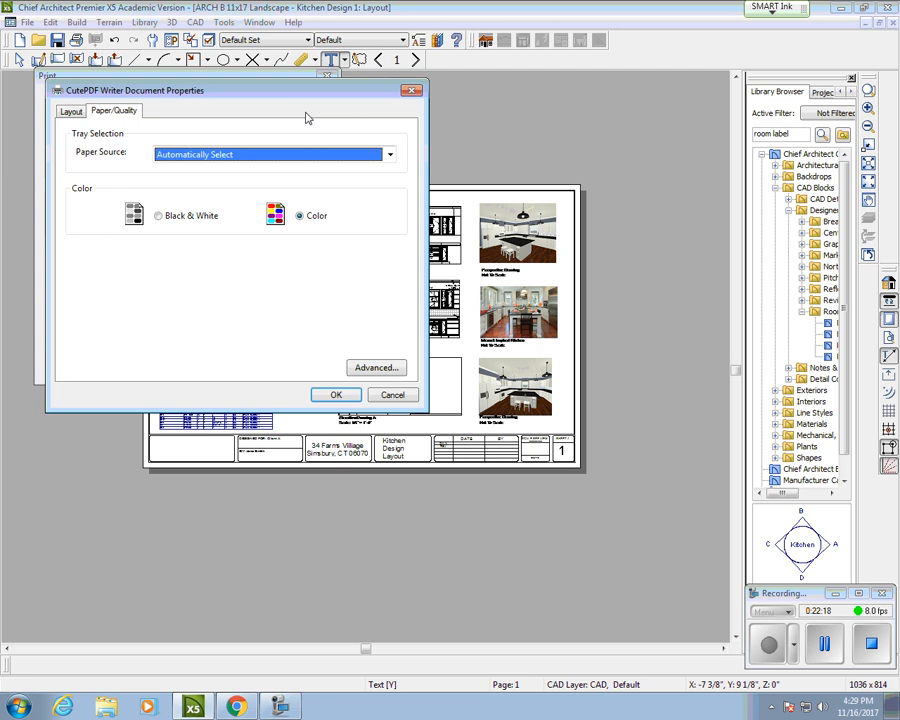
left_click(72, 112)
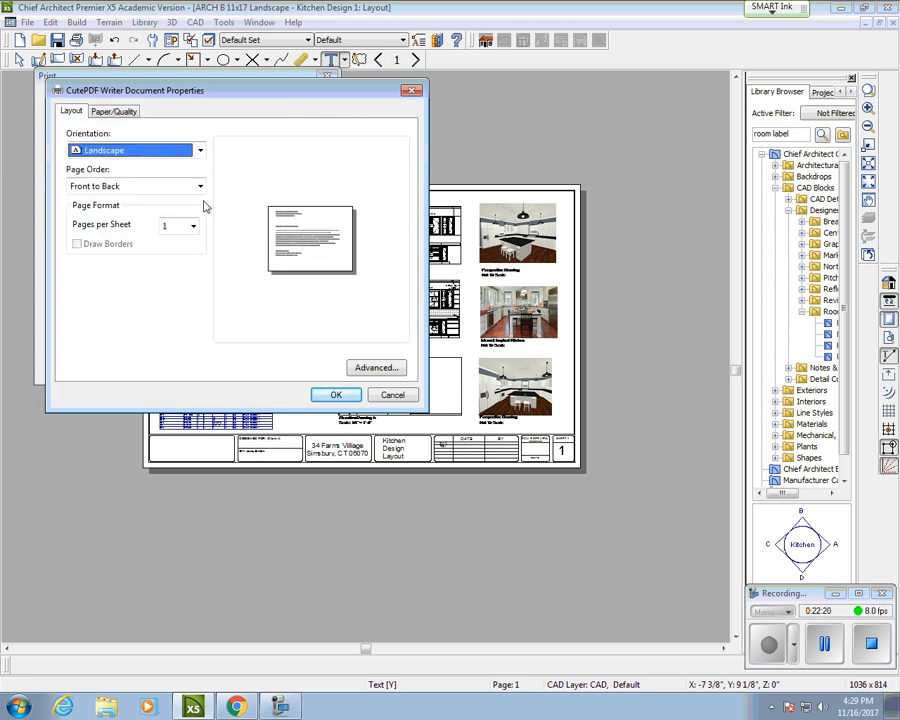
left_click(392, 370)
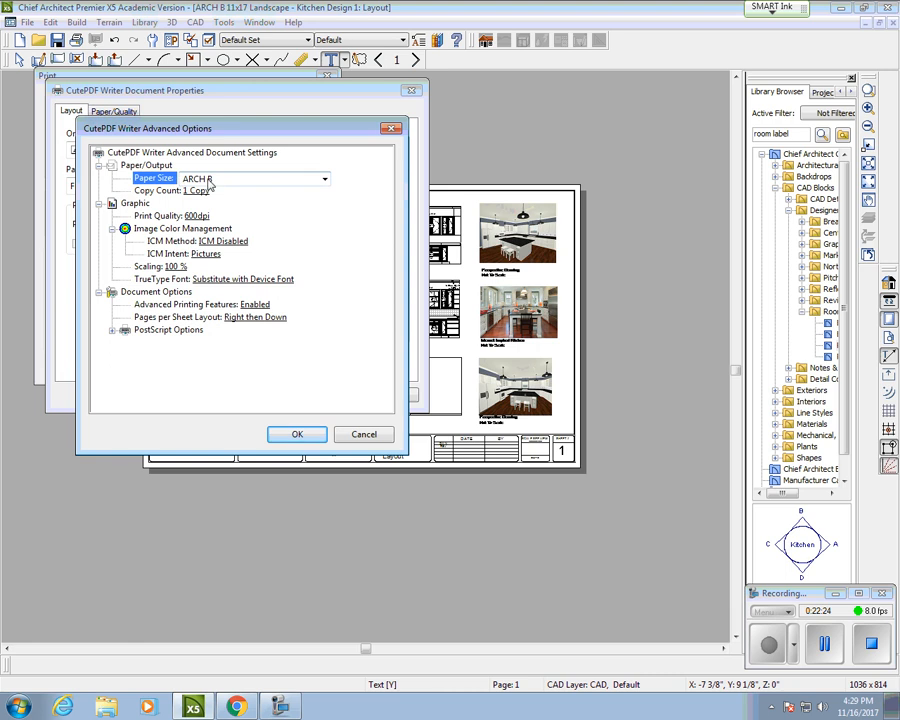
left_click(201, 181)
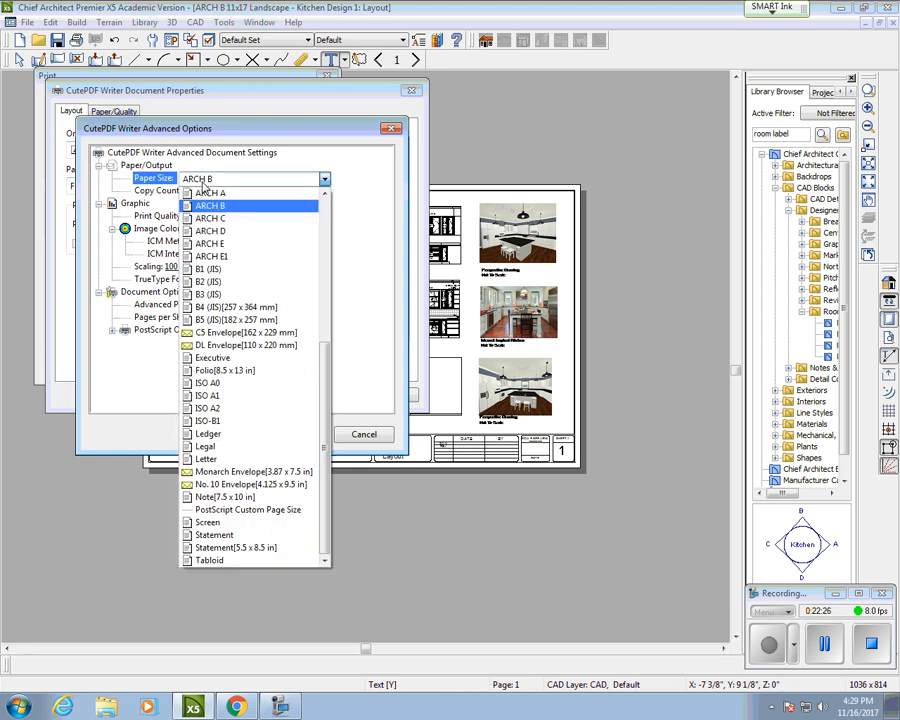
left_click(208, 203)
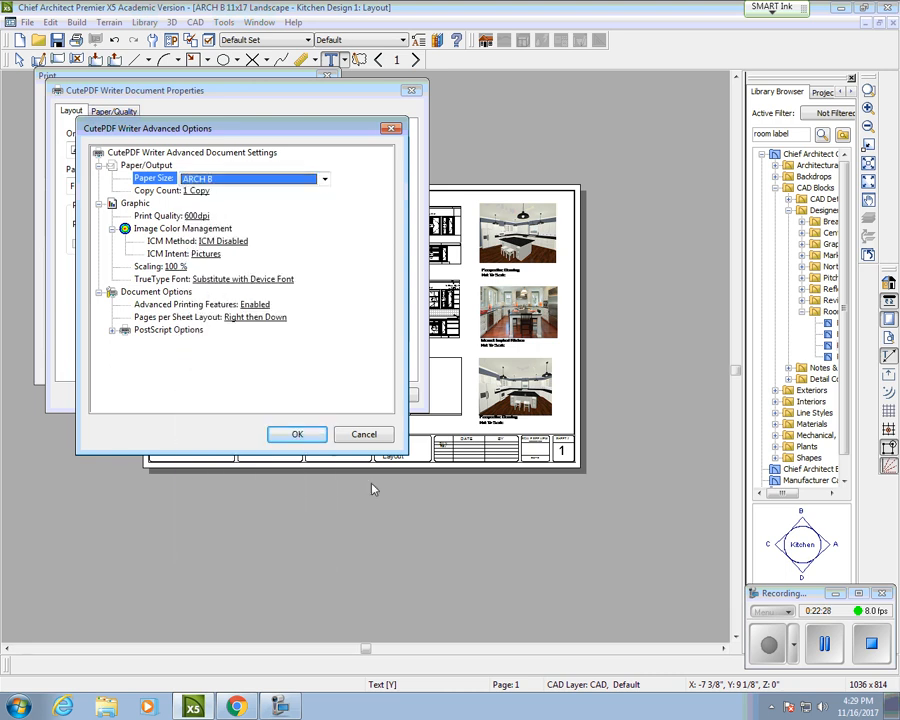
left_click(297, 434)
left_click(340, 395)
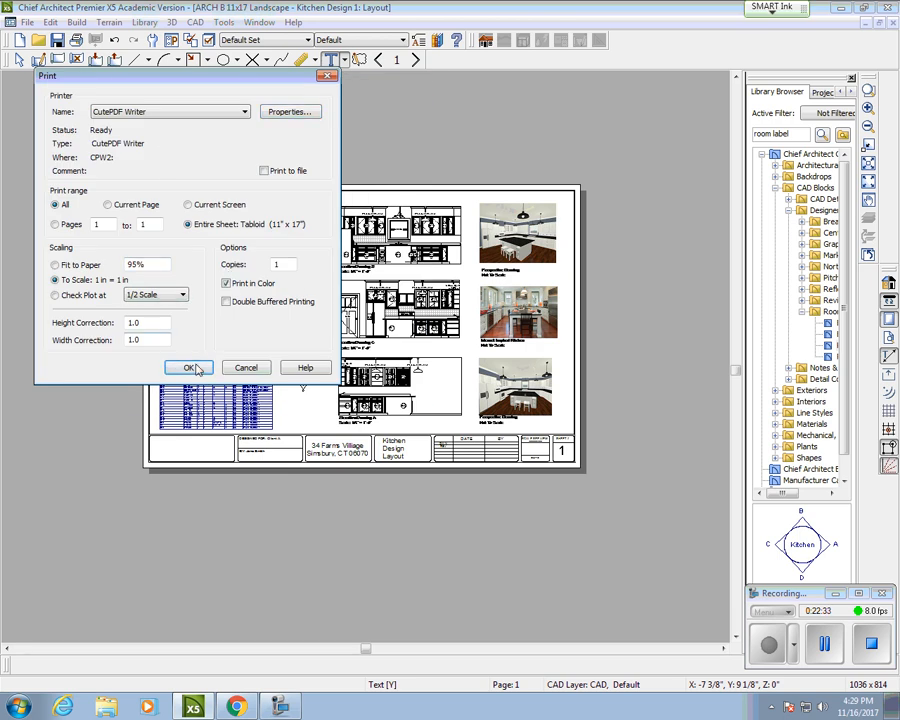
left_click(189, 368)
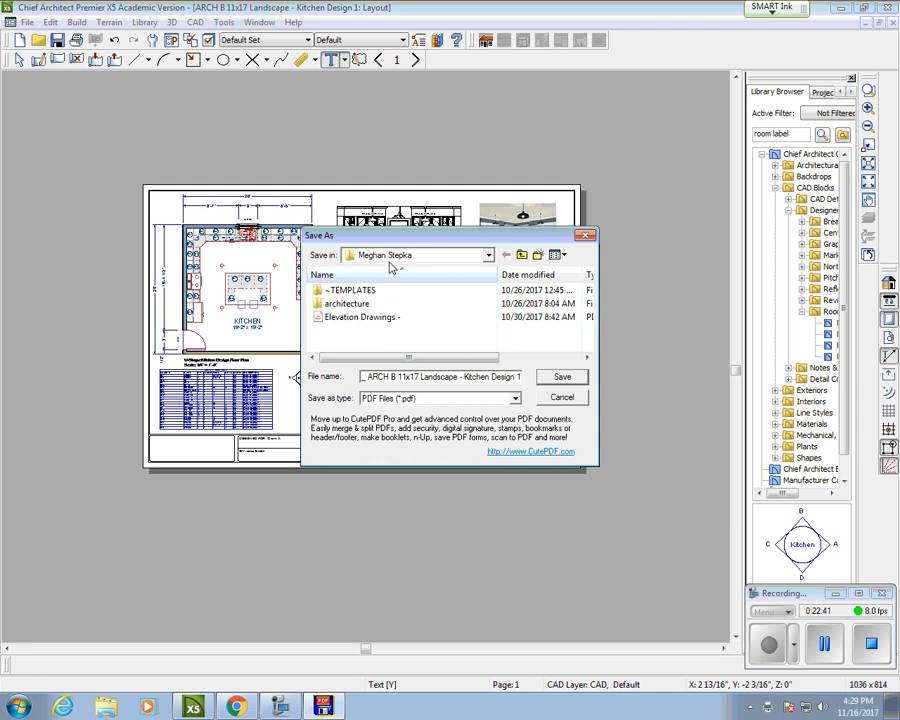
Step: Set the PDF save location to the Teched (T:) drive
left_click(390, 258)
left_click(378, 312)
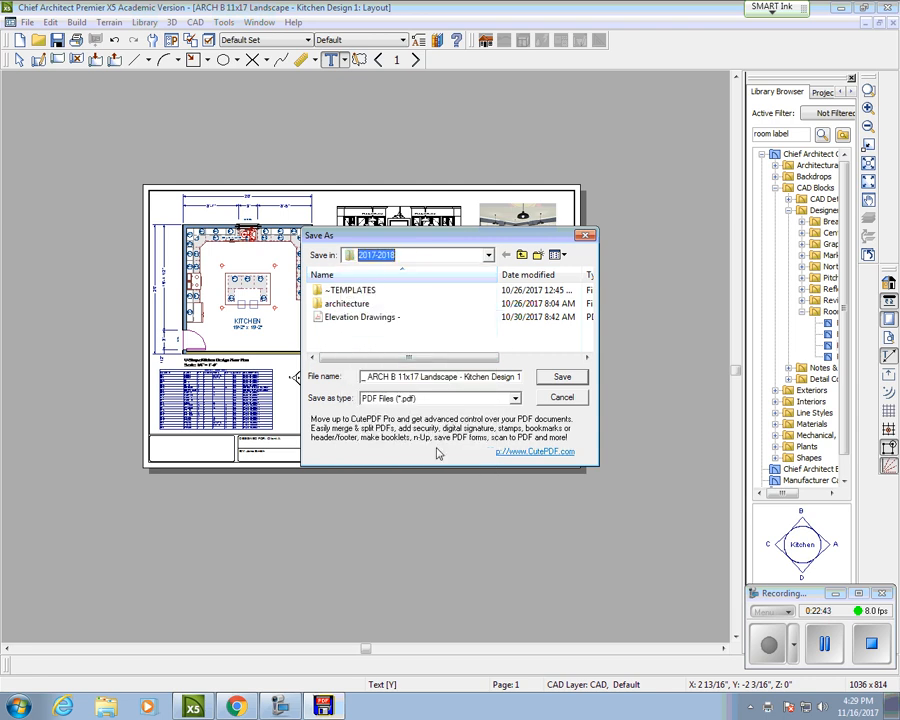
left_click(385, 257)
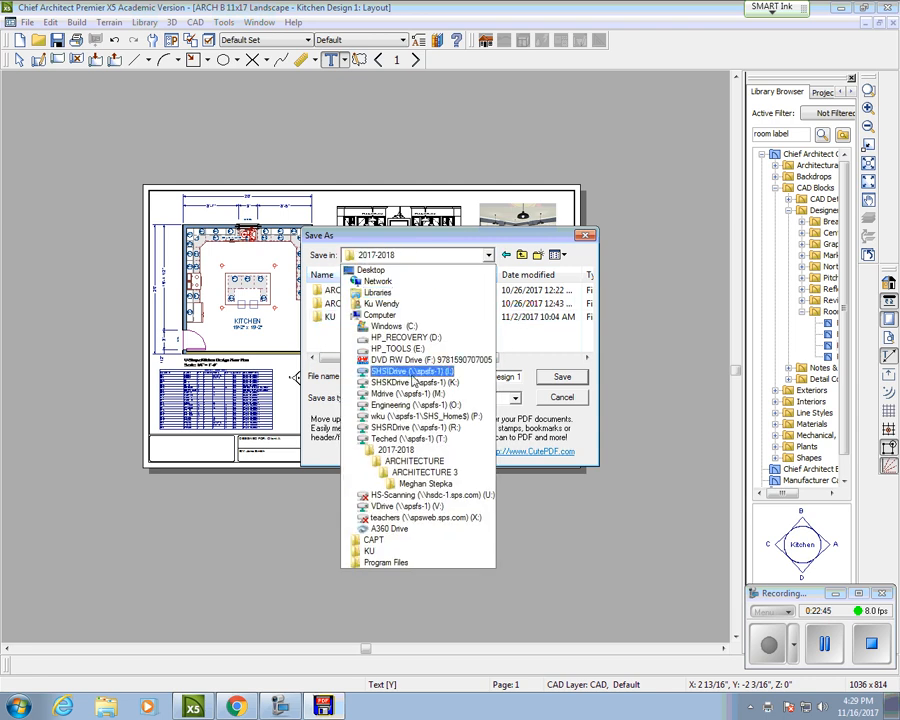
left_click(405, 444)
left_click(366, 317)
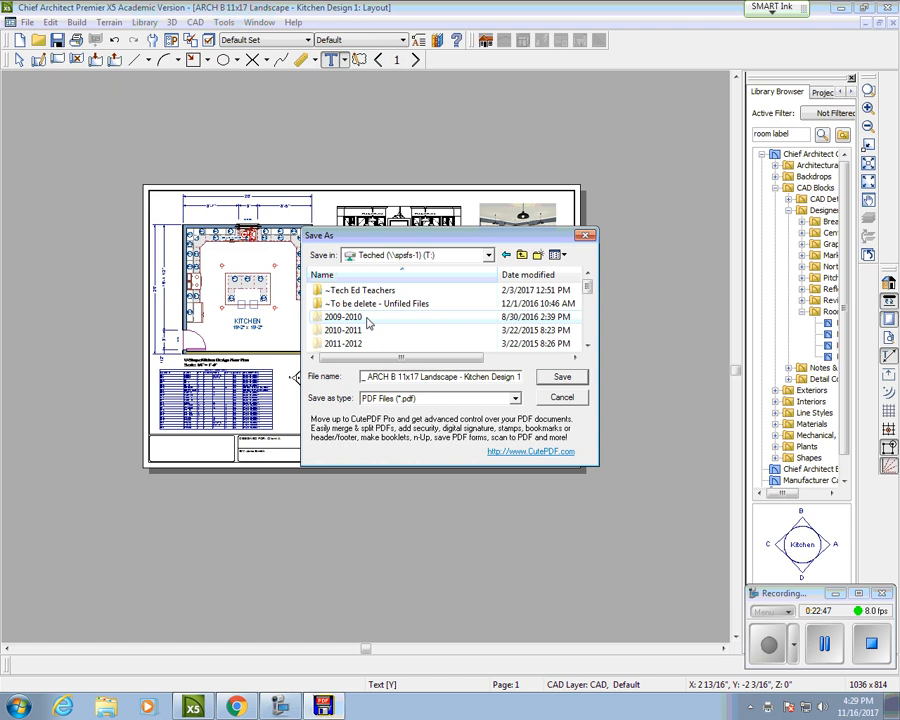
scroll(366, 317, "down", 3)
scroll(365, 314, "up", 2)
scroll(370, 300, "up", 1)
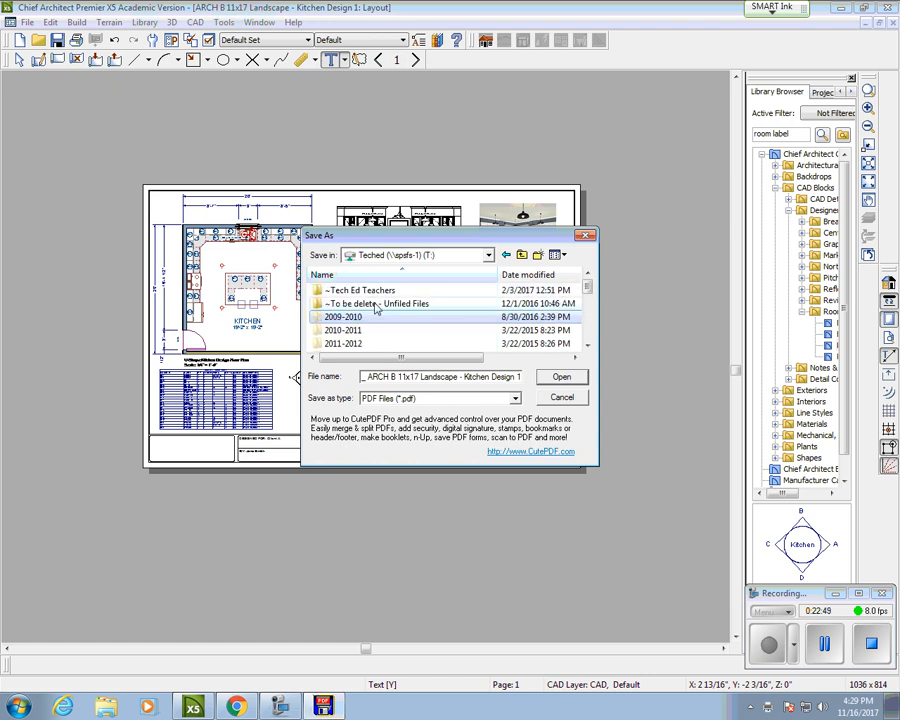
scroll(374, 306, "down", 2)
Step: Save the PDF into the ARCHITECTURE > Ku > DEMO folder
double_click(352, 343)
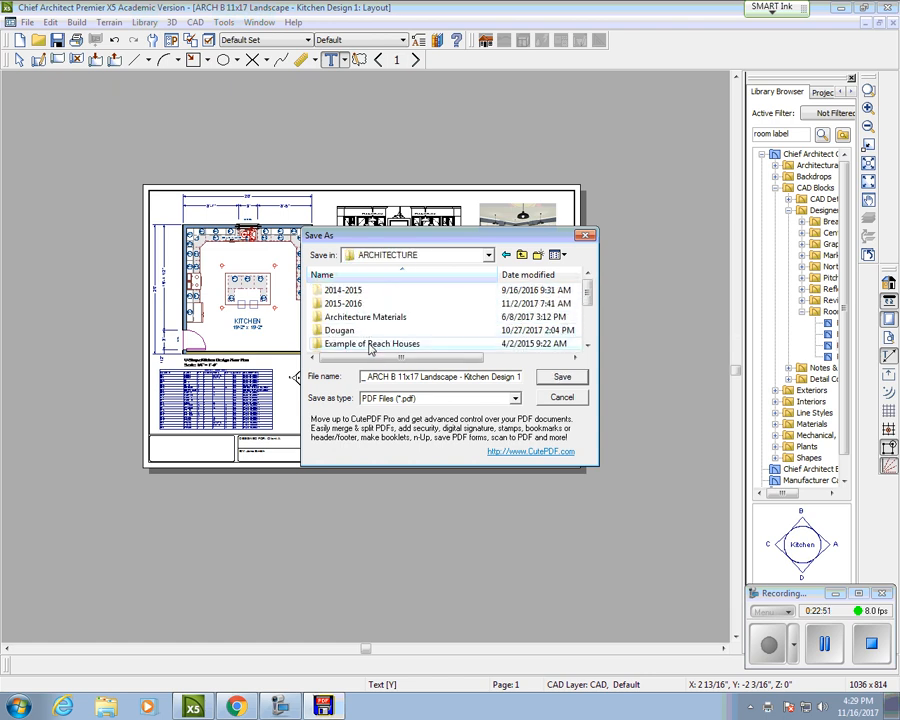
scroll(356, 334, "down", 1)
double_click(345, 317)
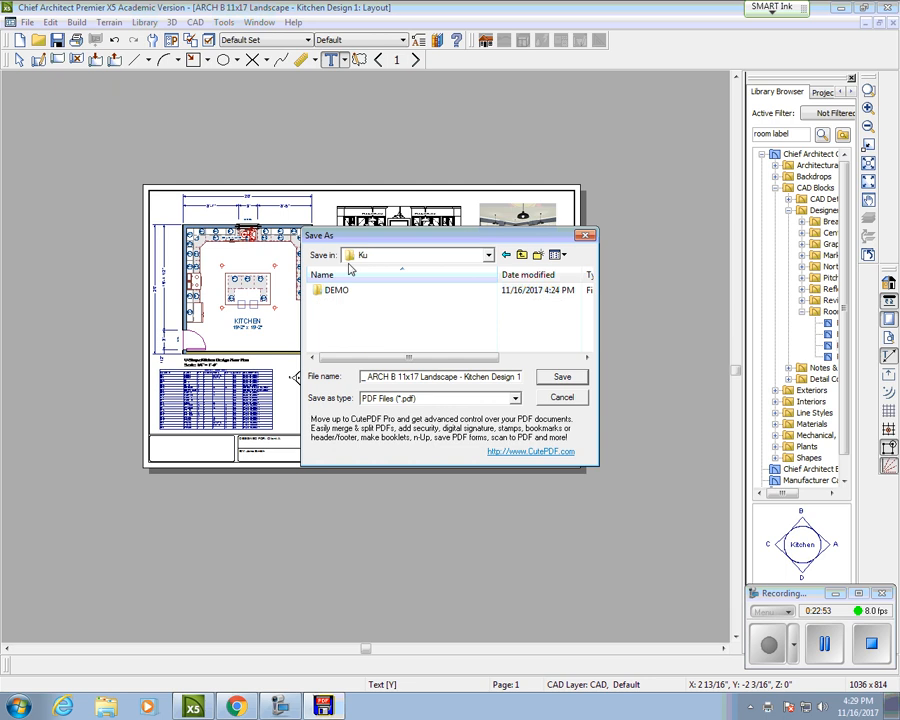
double_click(372, 291)
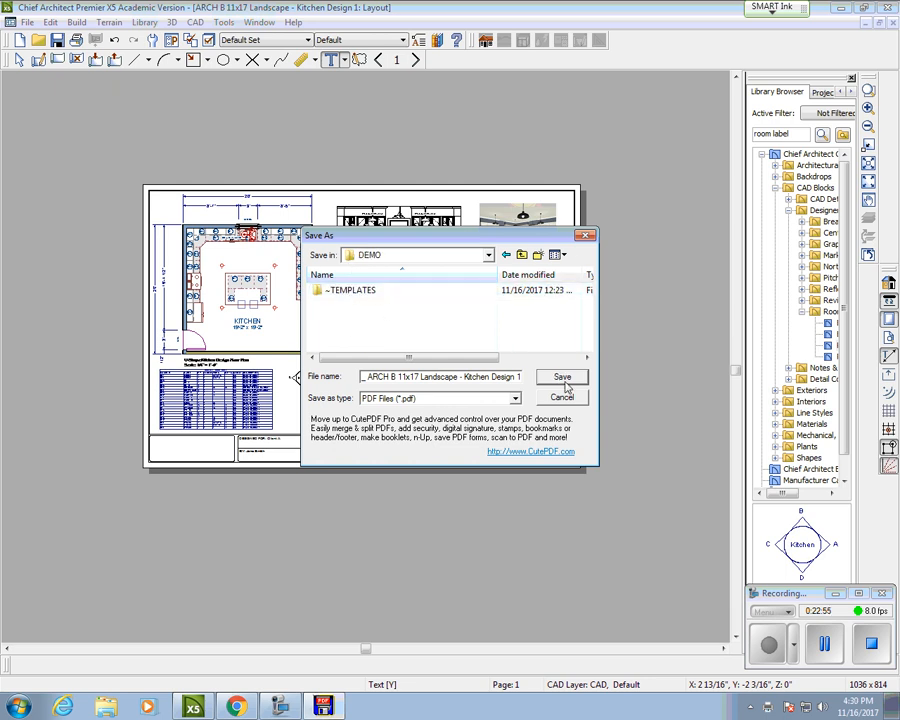
left_click(565, 384)
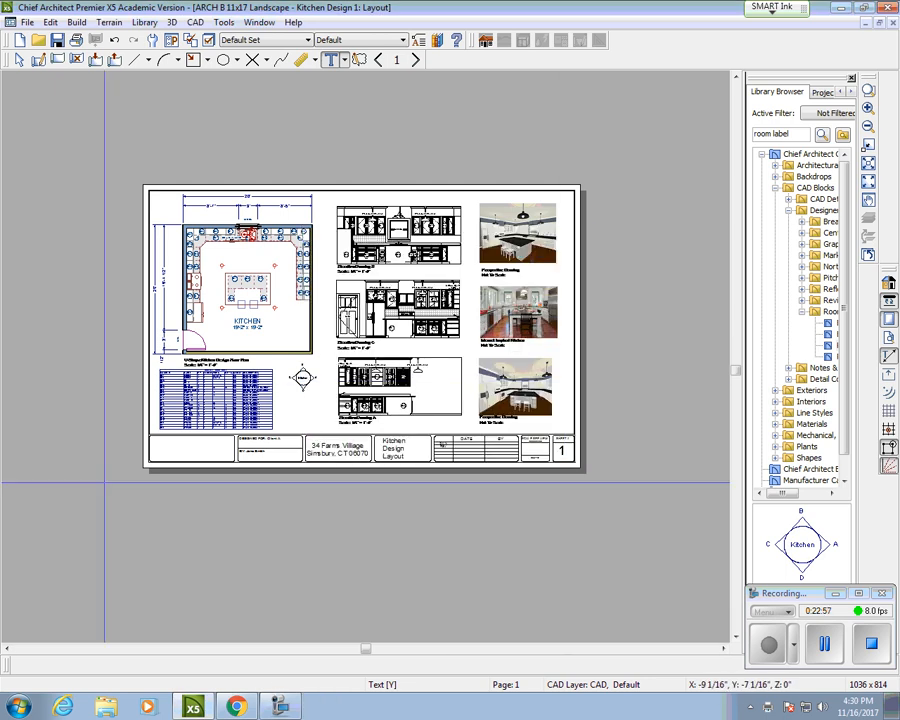
Step: Browse to Teched (T:) > ARCHITECTURE > Ku > DEMO in Windows Explorer and select the new PDF
left_click(106, 707)
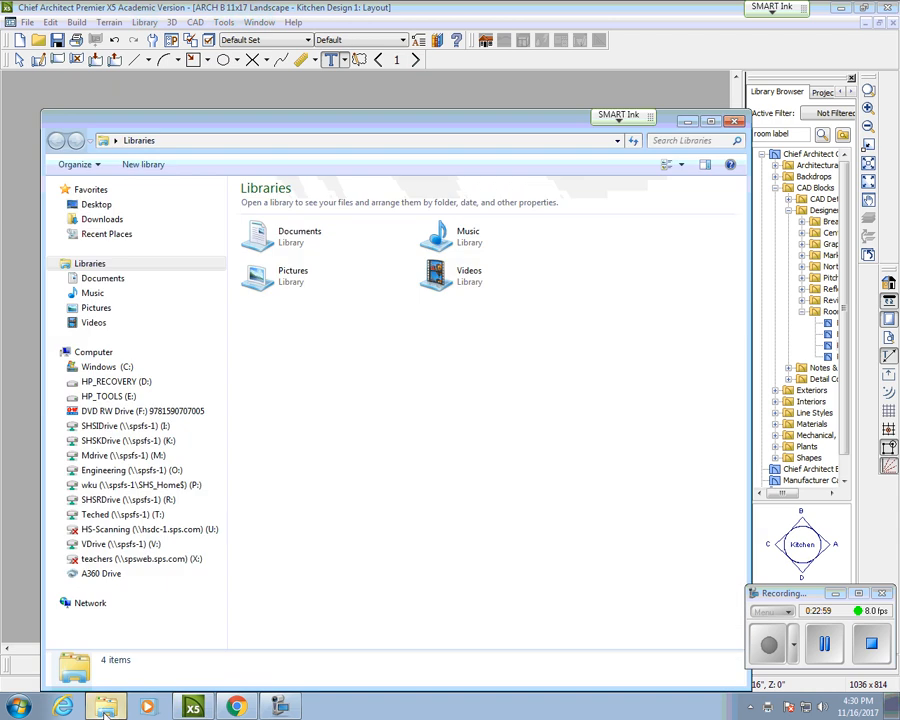
left_click(122, 514)
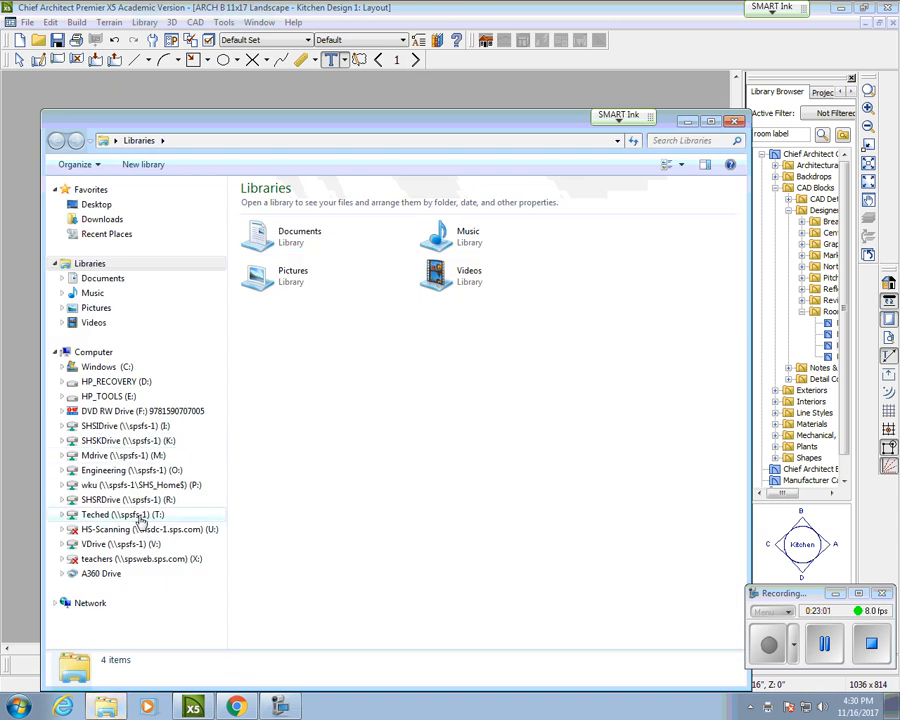
left_click(290, 355)
double_click(292, 356)
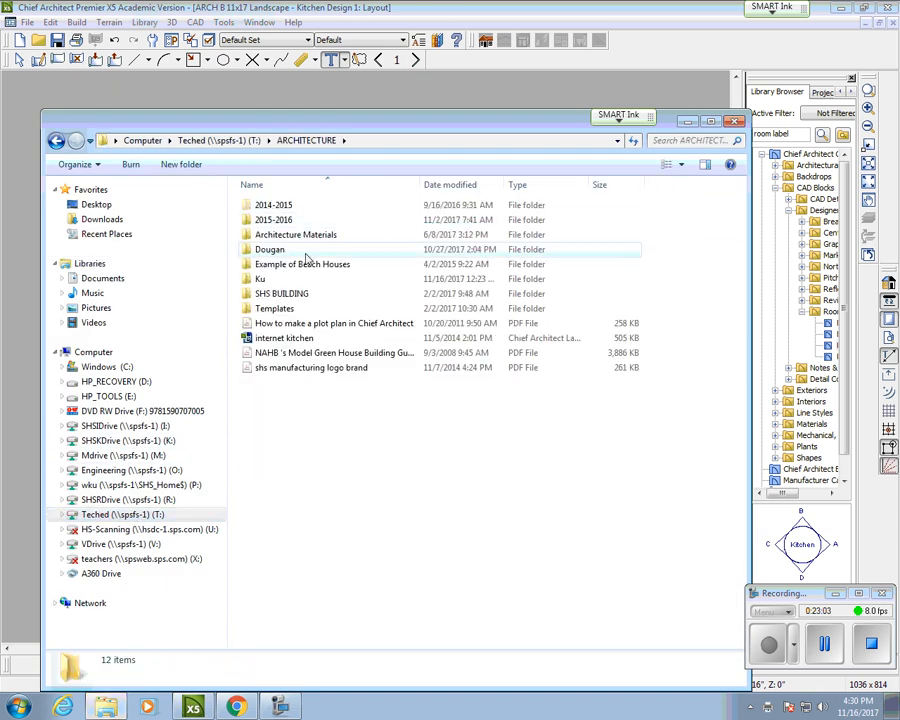
double_click(258, 279)
double_click(268, 205)
left_click(307, 222)
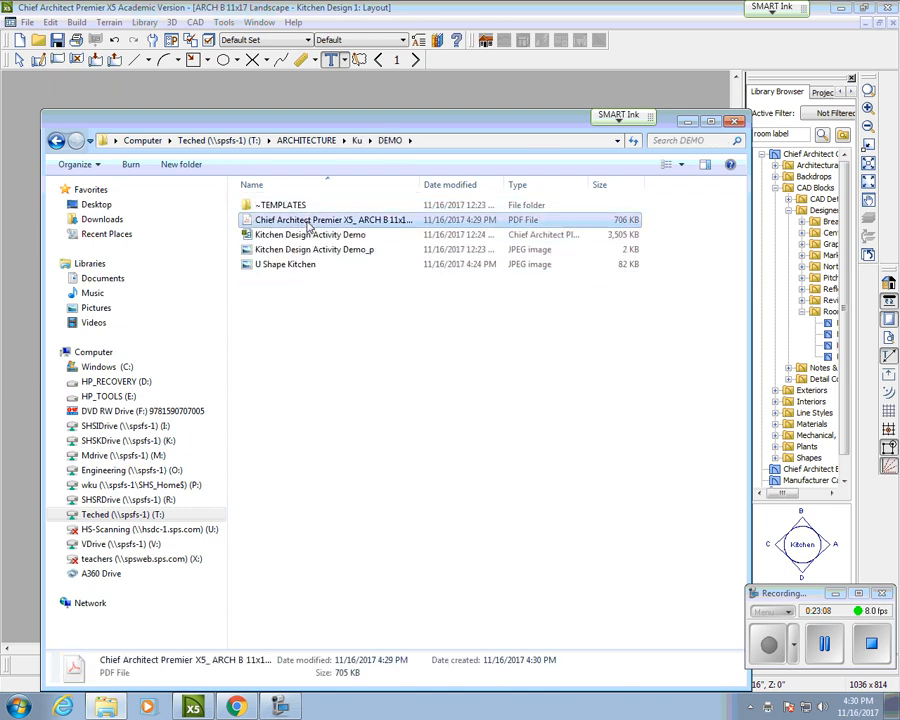